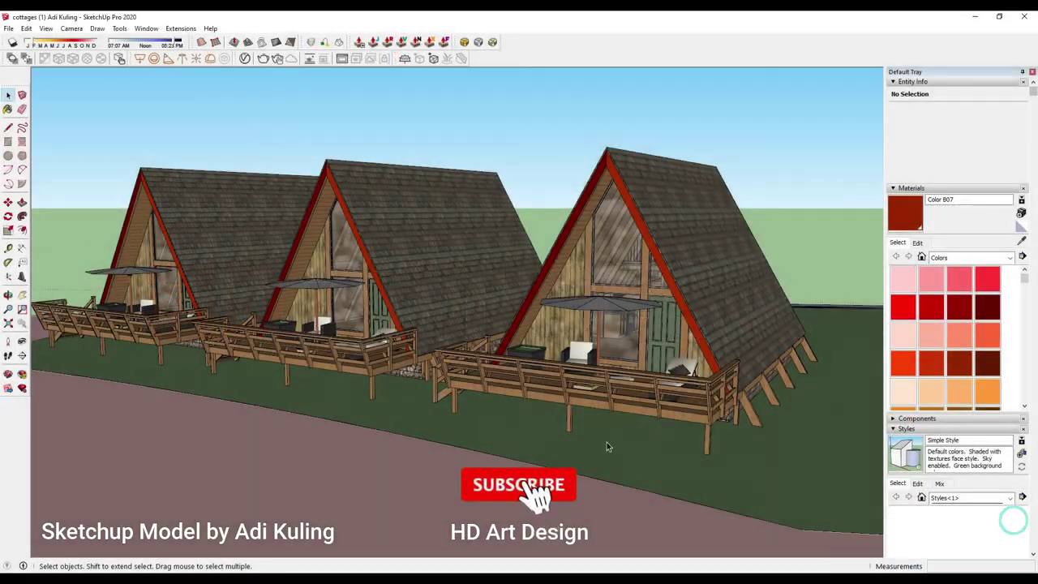
- Apply the Calm Pond water material to the ground surface around the cottages
middle_drag(487, 389, 560, 397)
mouse_move(558, 397)
mouse_down()
mouse_move(521, 336)
mouse_move(357, 381)
mouse_move(592, 369)
mouse_move(440, 360)
mouse_up()
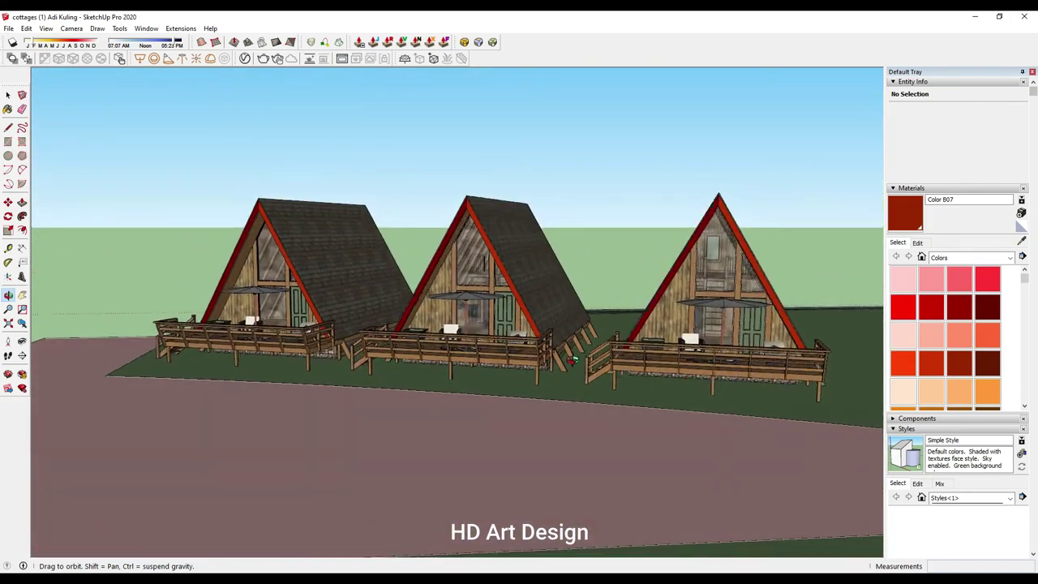
scroll(440, 360, up, 5)
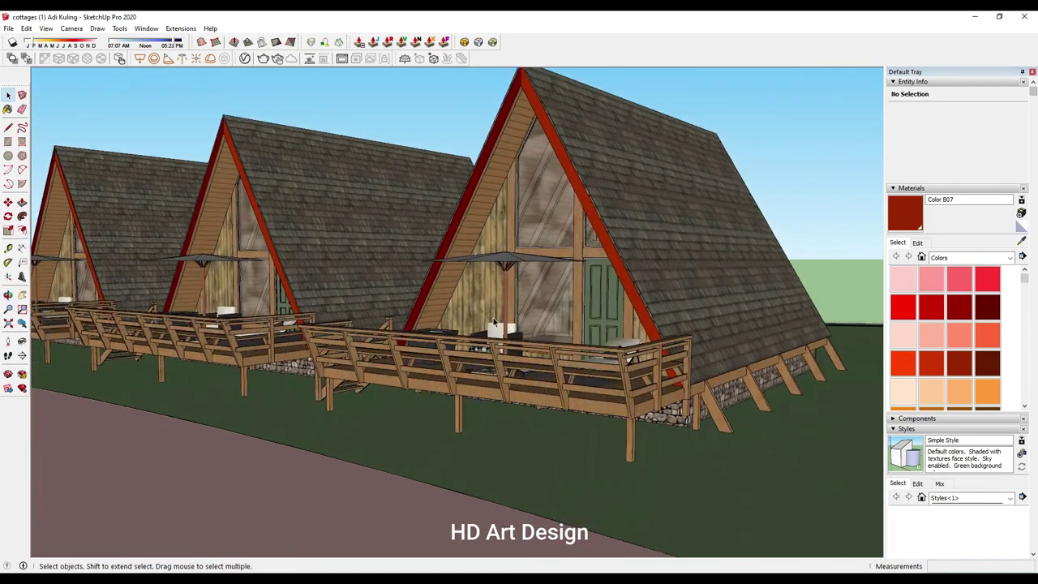
drag(440, 360, 576, 331)
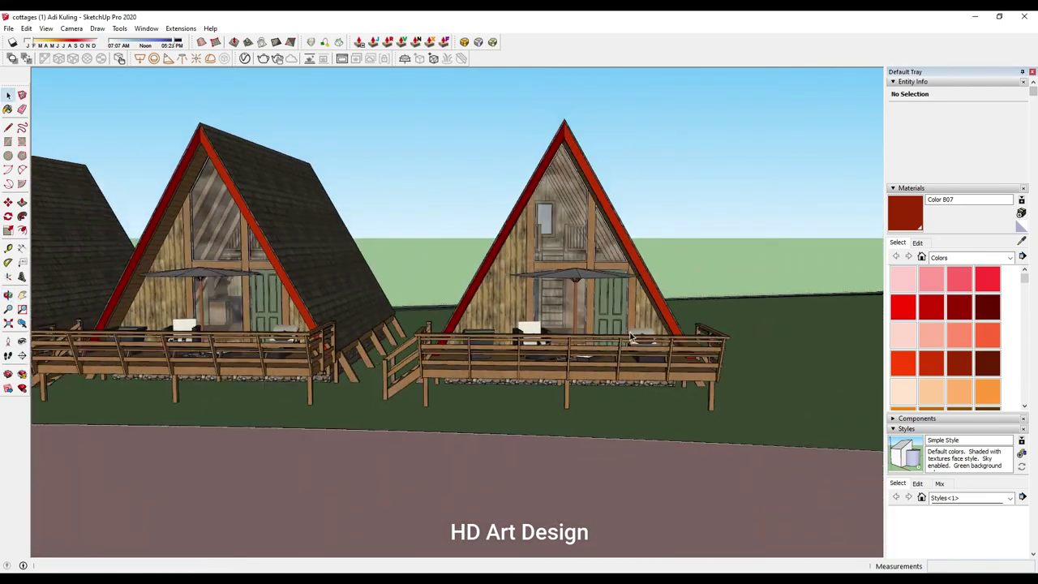
mouse_move(576, 331)
middle_down()
mouse_move(115, 295)
mouse_move(357, 308)
mouse_move(4, 313)
middle_up()
scroll(115, 295, down, 3)
scroll(116, 295, up, 3)
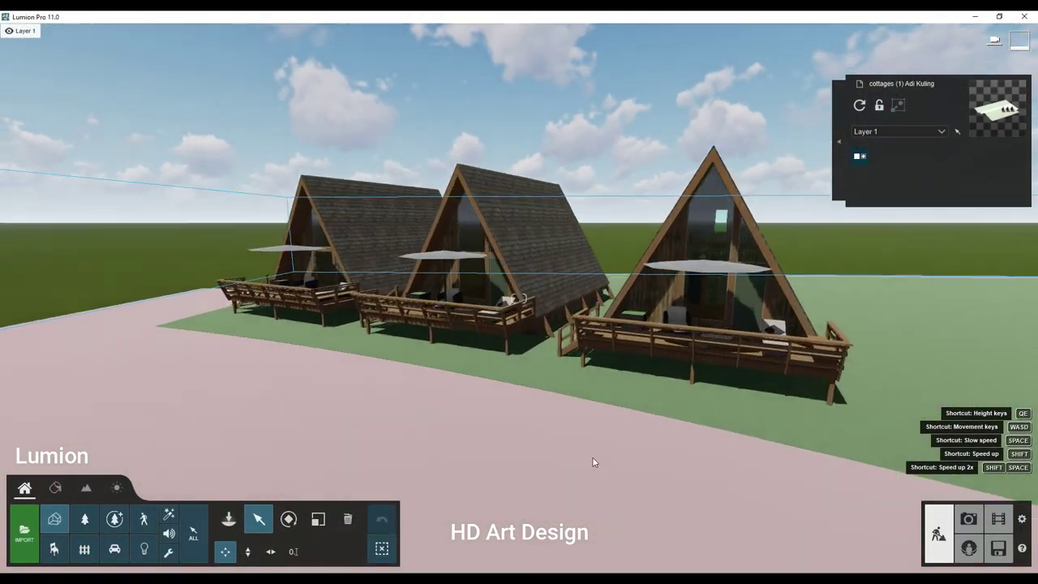
click(56, 487)
click(297, 455)
click(44, 209)
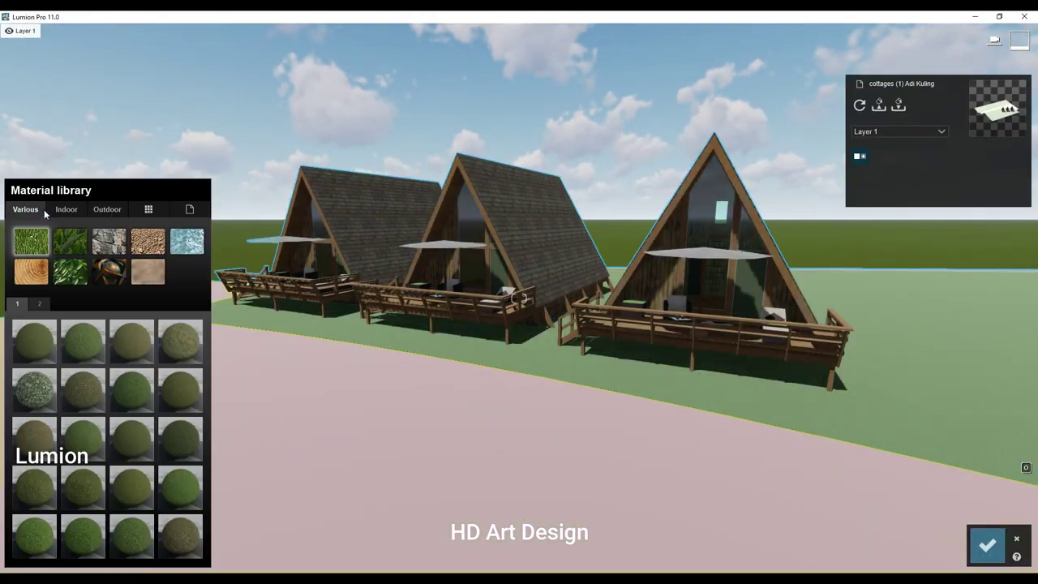
click(187, 239)
click(89, 383)
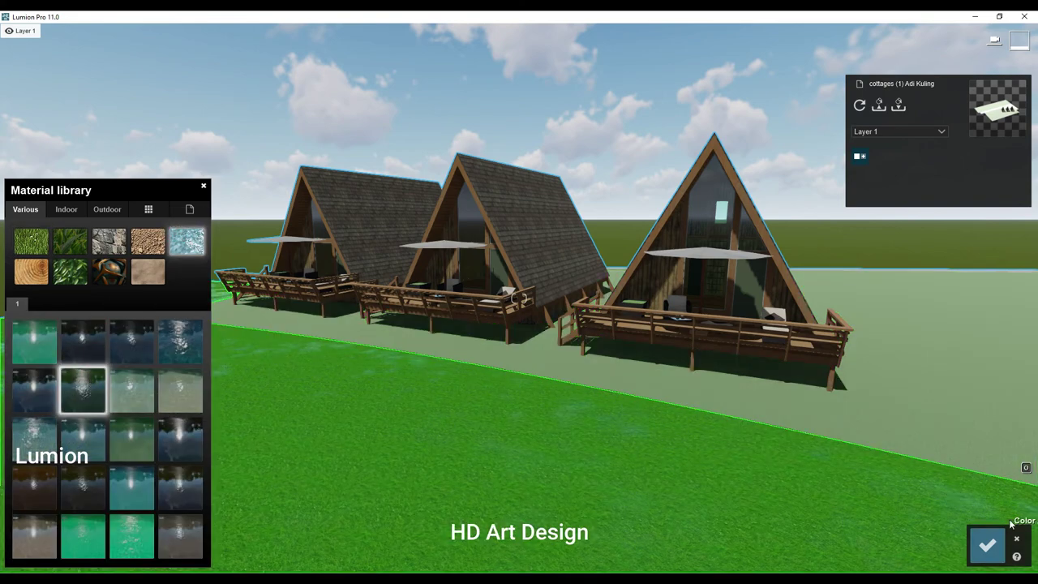
click(987, 545)
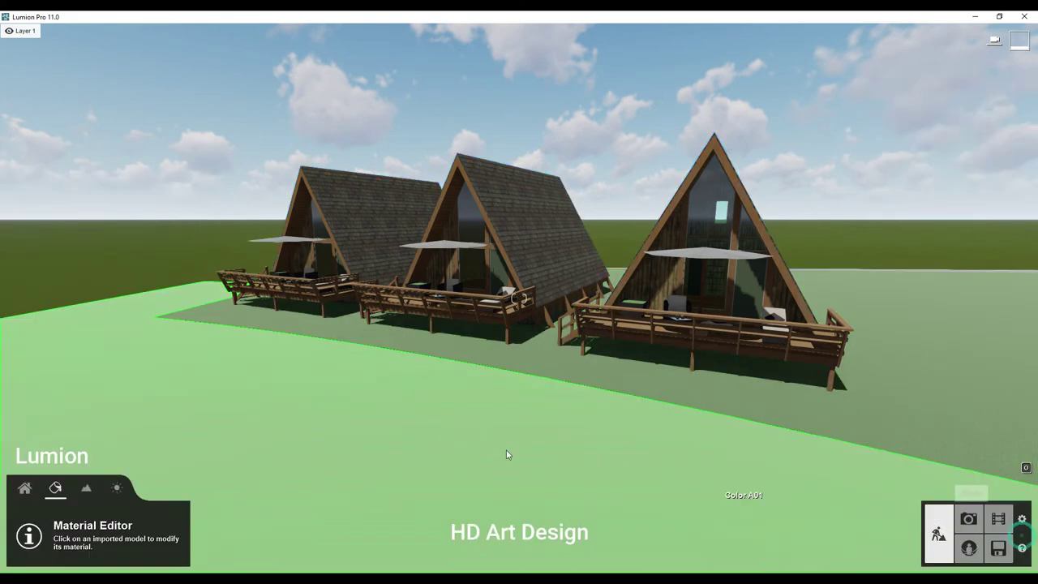
- Raise the cottages model slightly with Move vertically
right_drag(508, 452, 455, 438)
click(24, 487)
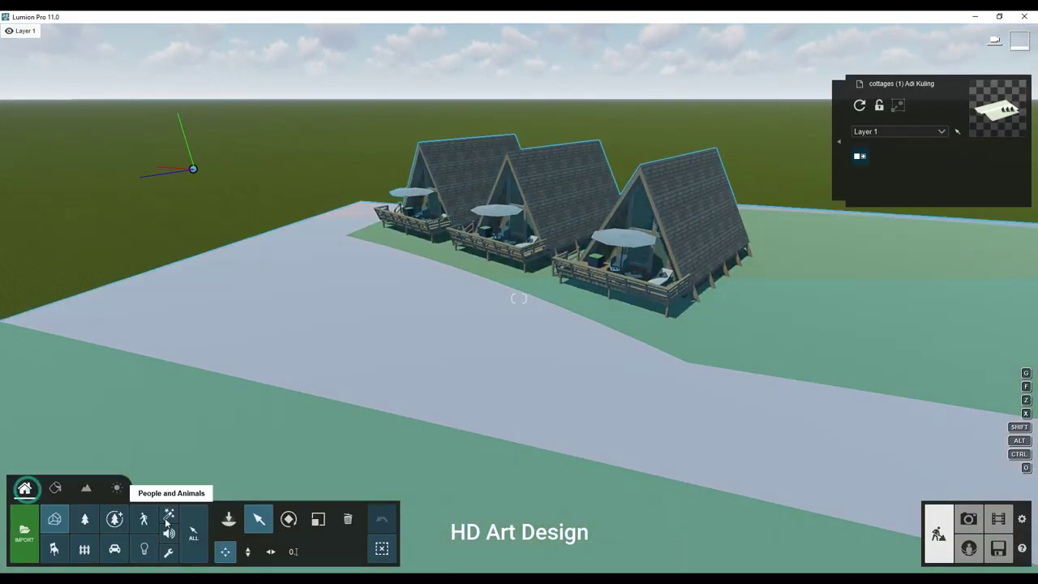
drag(197, 172, 195, 137)
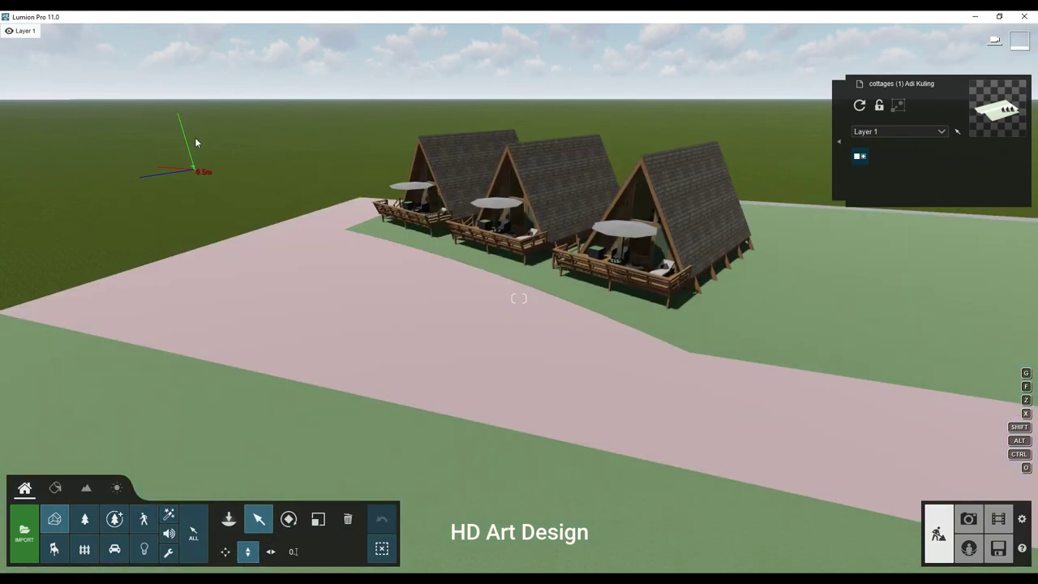
- Turn the pink strip into water, trying Black Water, Blue Lake and Calm Pond
click(55, 490)
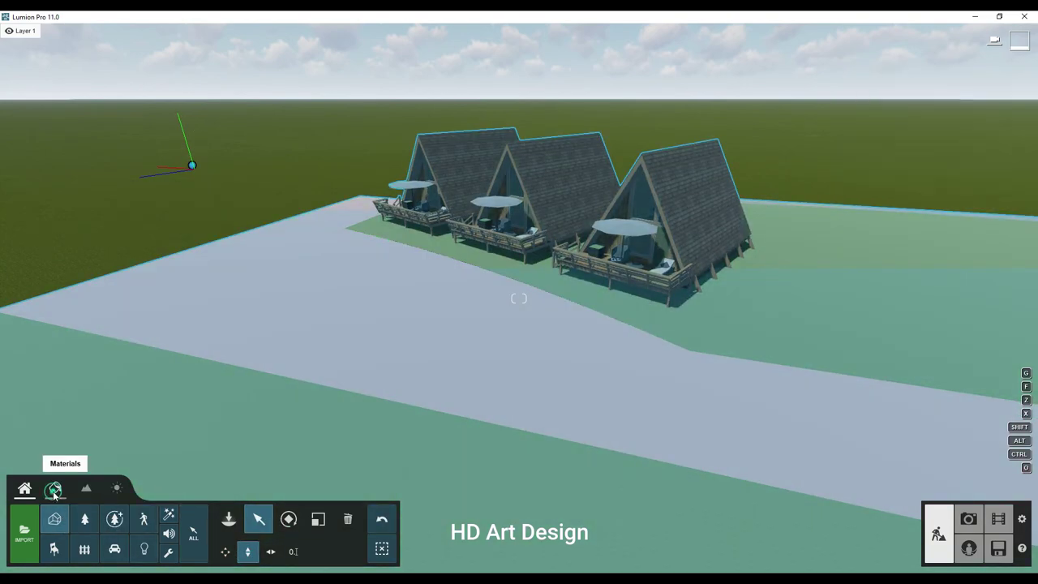
click(361, 353)
click(37, 211)
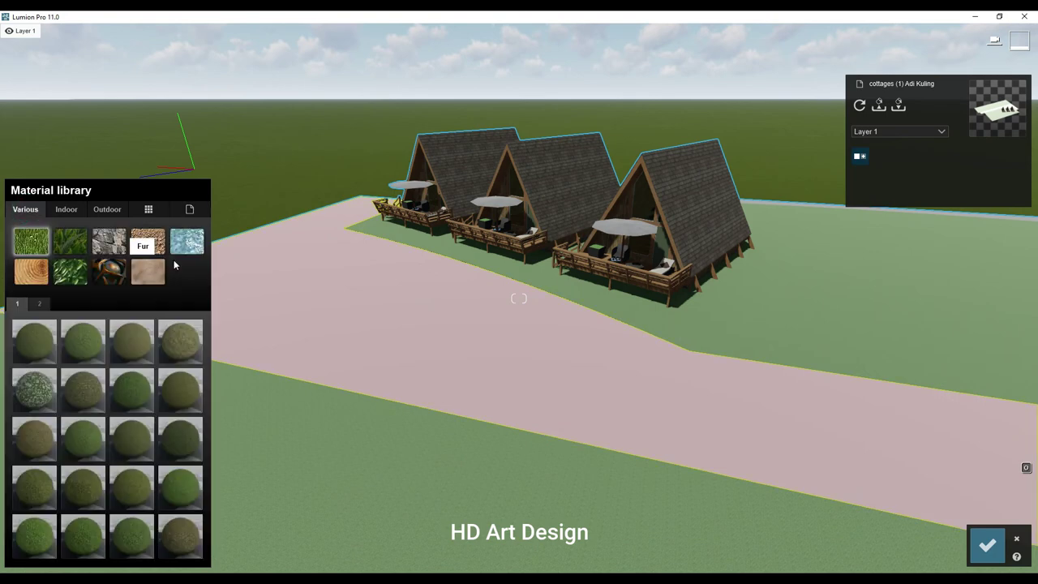
click(186, 240)
click(93, 353)
click(155, 349)
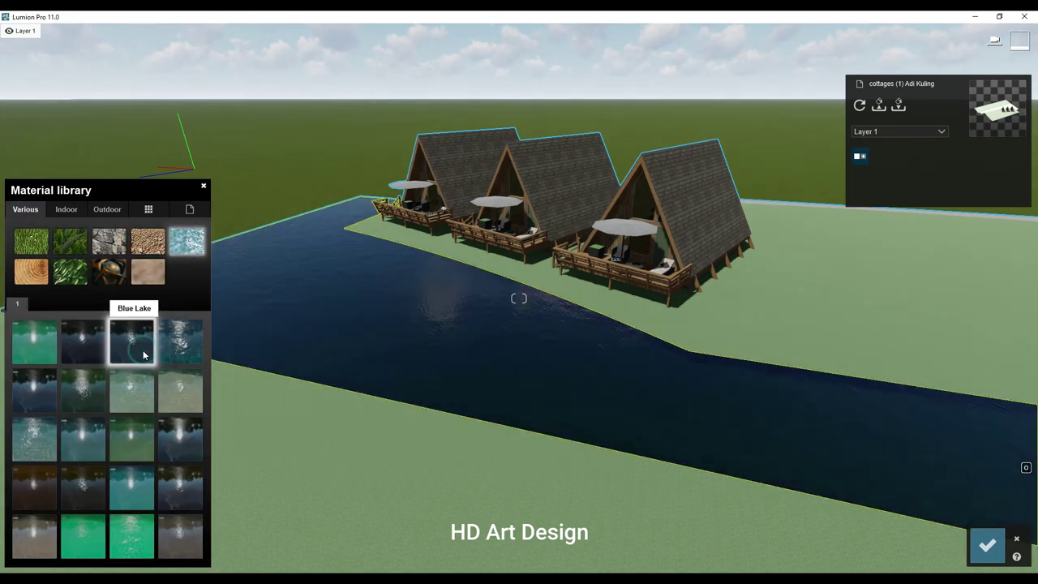
click(35, 396)
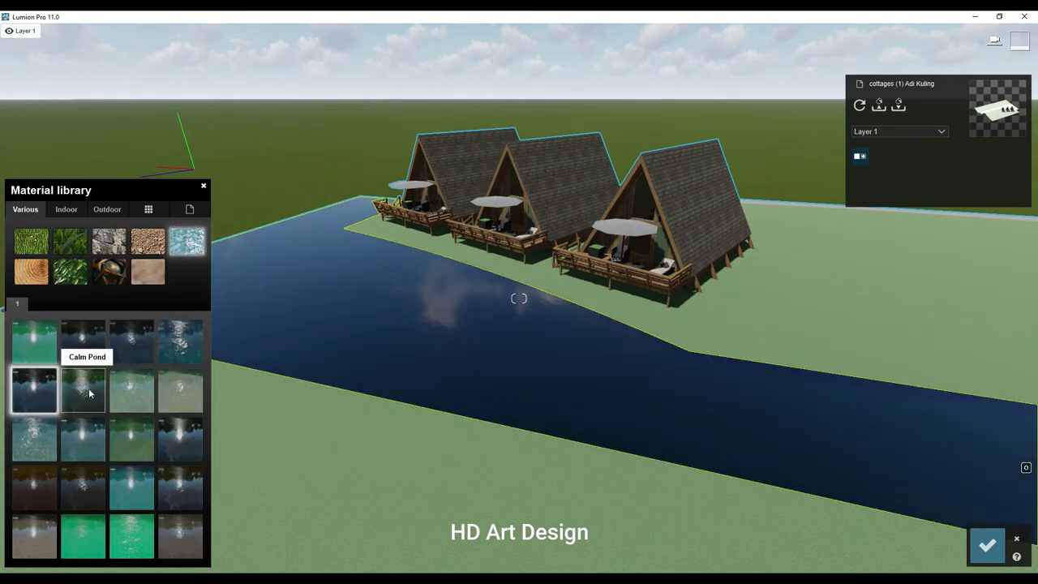
click(82, 391)
click(987, 545)
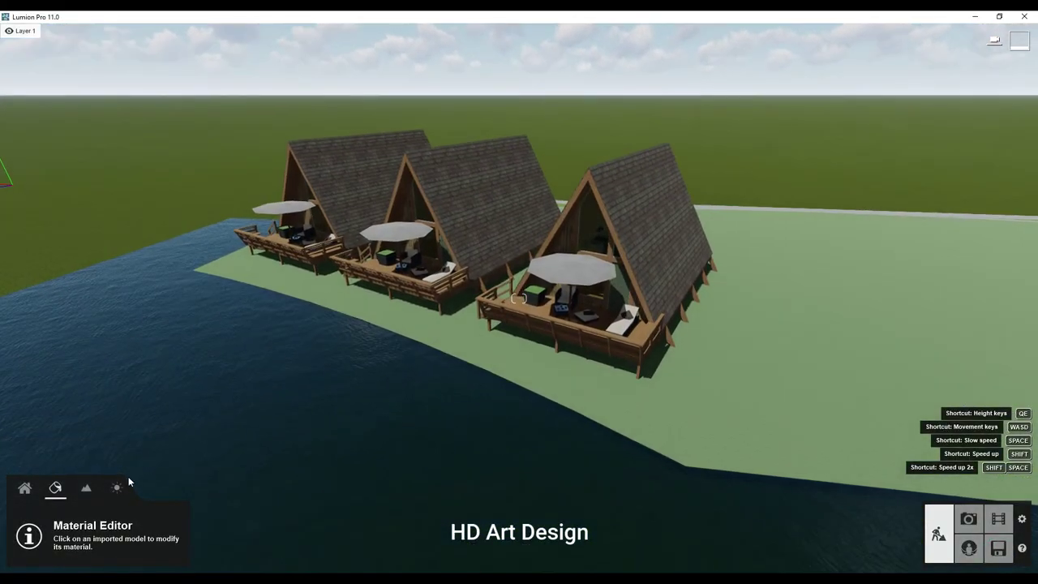
- Enlarge the Height raise brush and raise terrain far left and right of the cottages
click(86, 488)
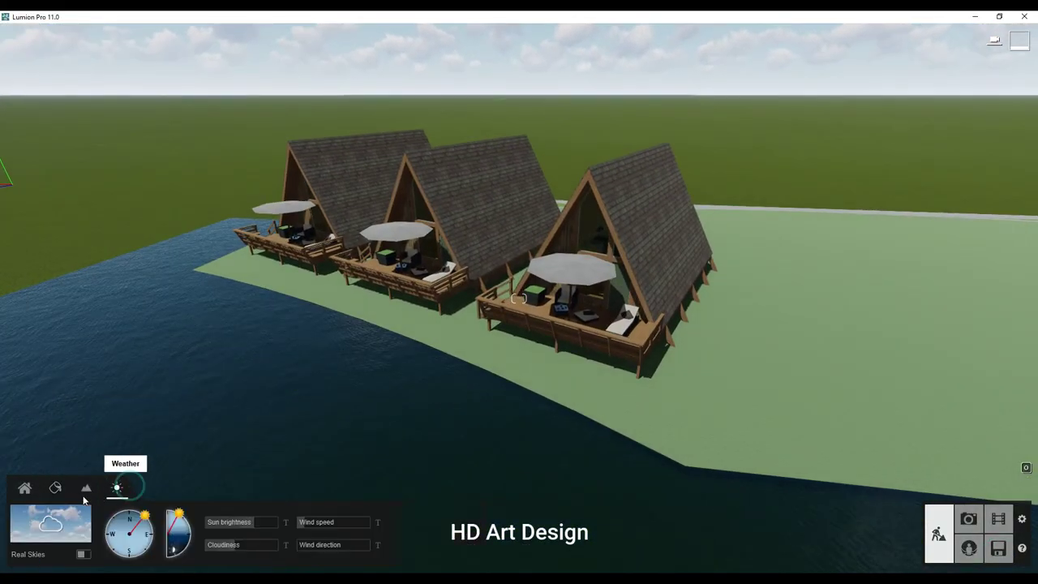
scroll(172, 412, down, 5)
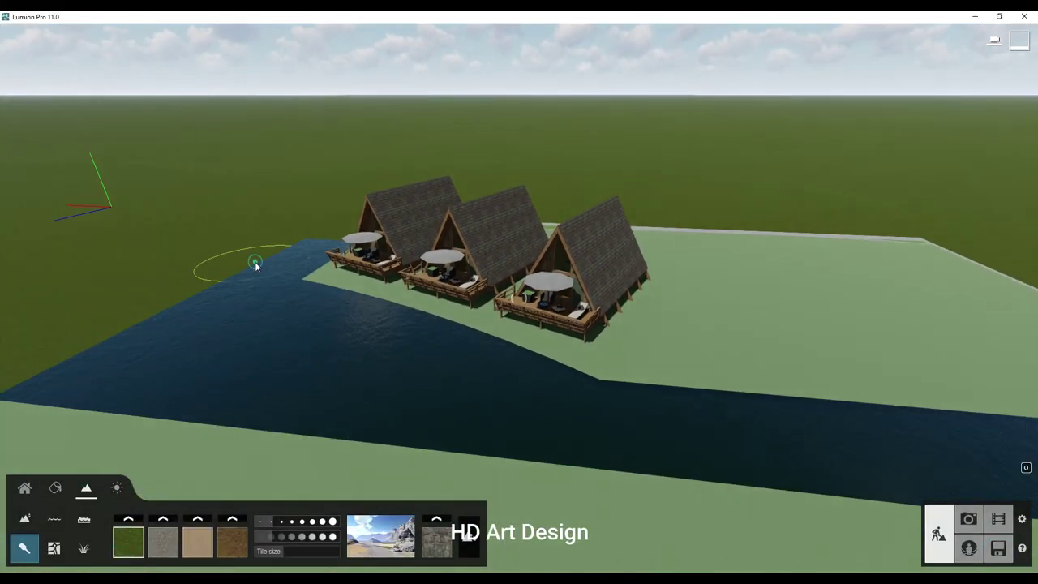
click(294, 522)
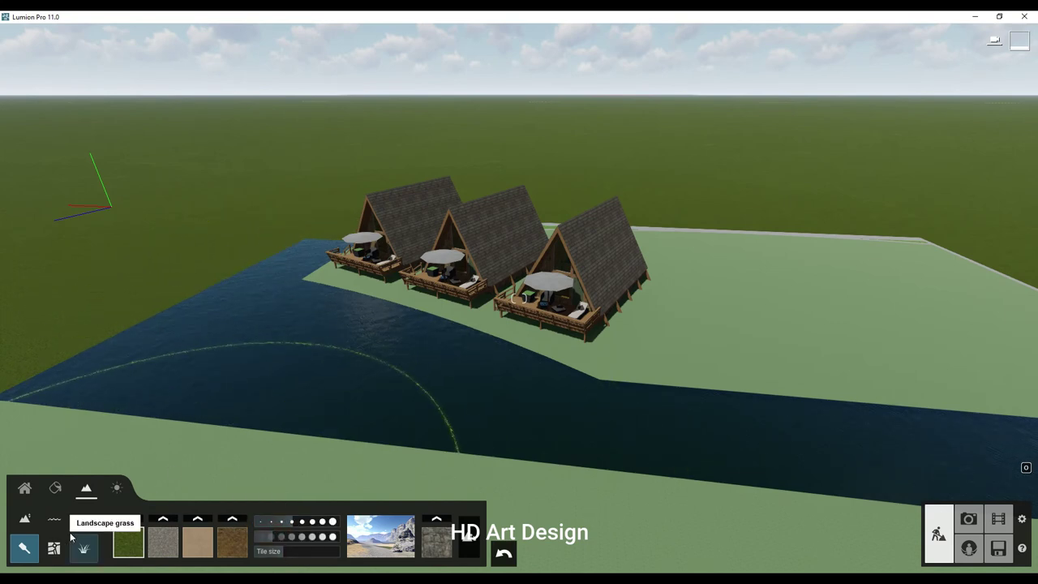
click(20, 527)
drag(269, 252, 281, 246)
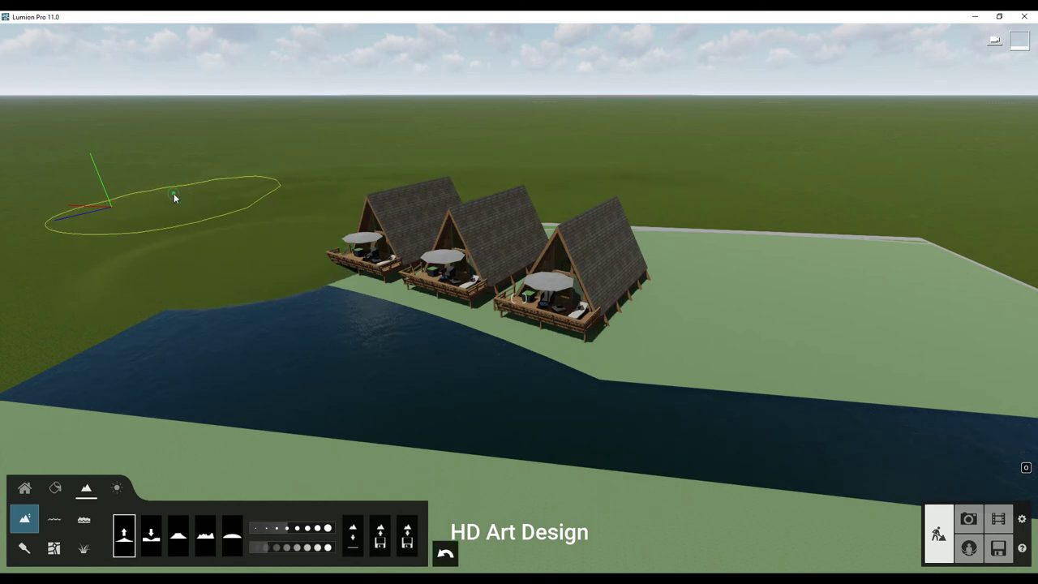
mouse_move(801, 202)
mouse_down()
mouse_move(863, 255)
mouse_move(556, 199)
mouse_up()
drag(732, 242, 938, 300)
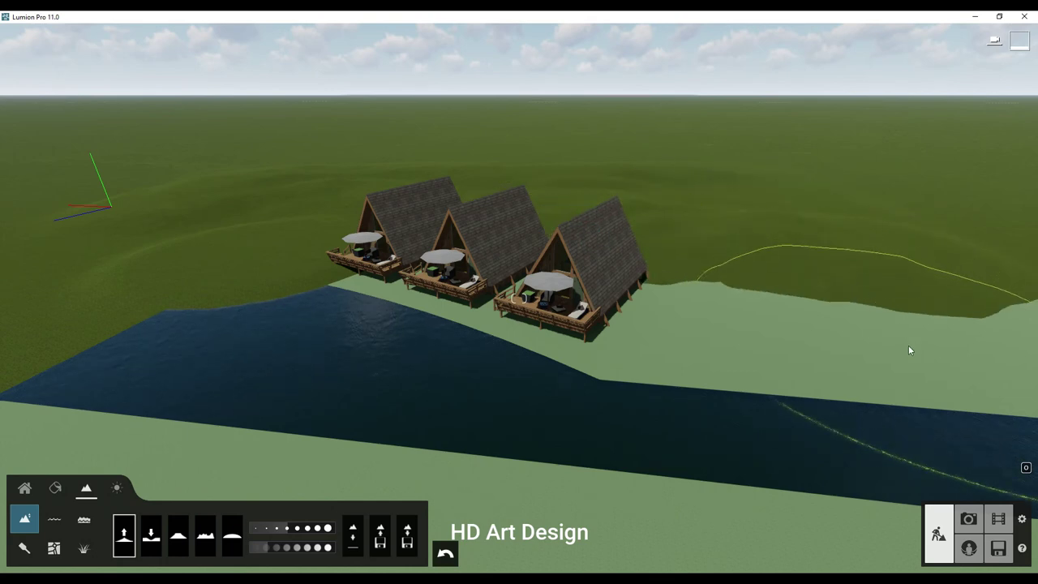
- Undo the last raise and rebuild the hill right of the cottages
click(445, 553)
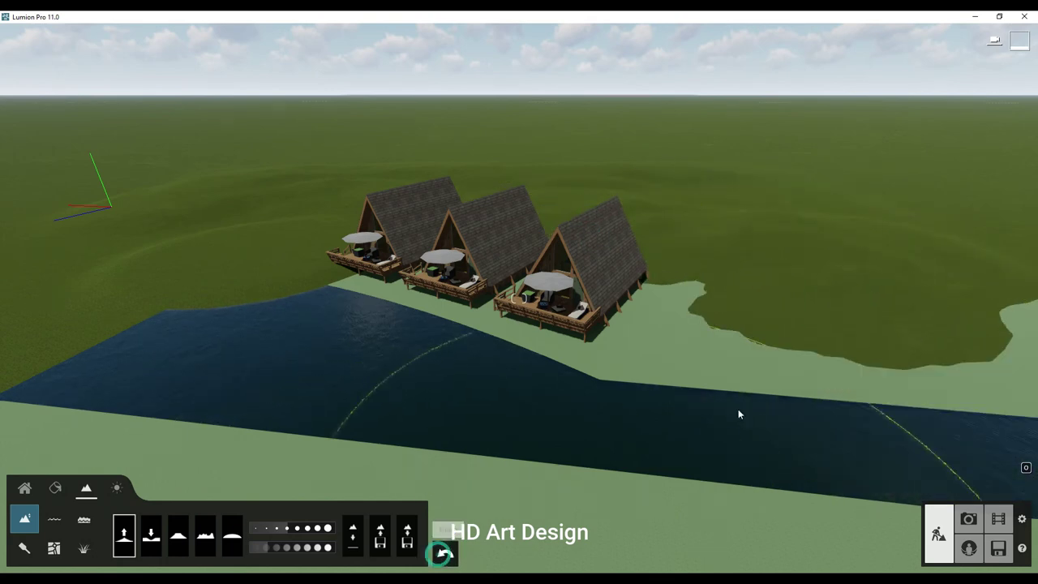
drag(750, 283, 699, 194)
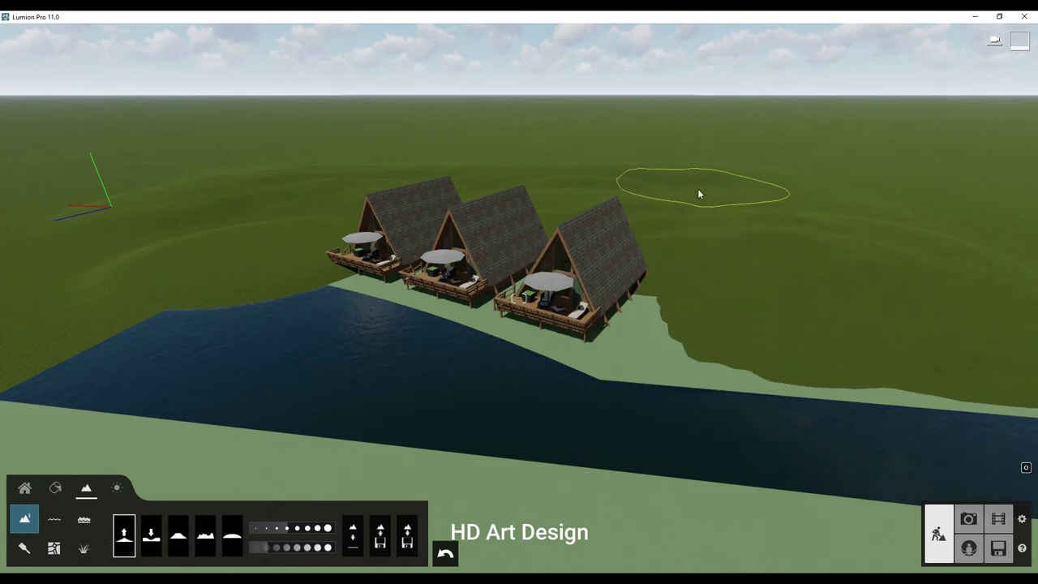
mouse_move(787, 204)
mouse_down()
mouse_move(821, 193)
mouse_move(793, 179)
mouse_up()
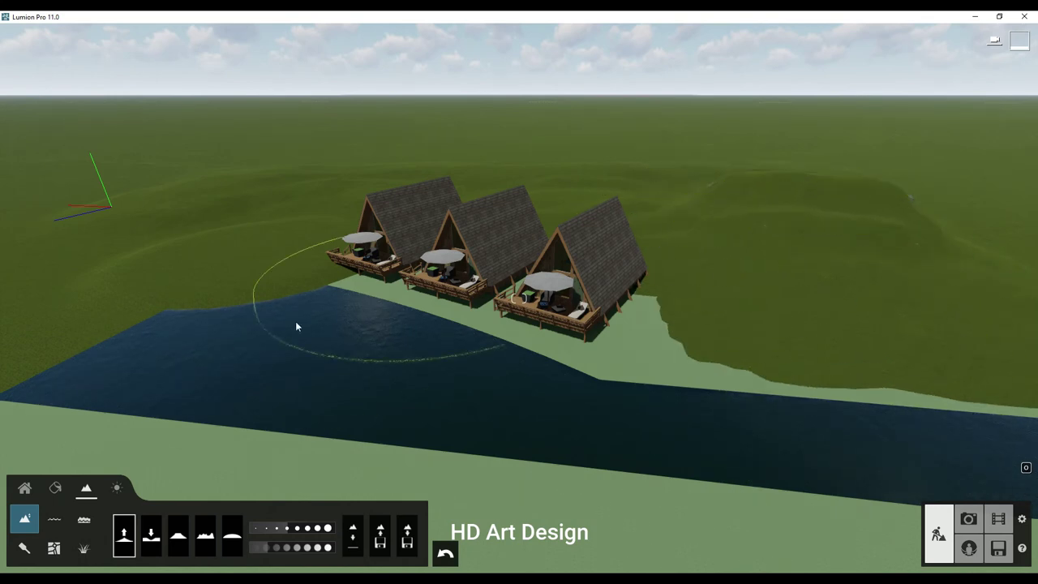
click(54, 520)
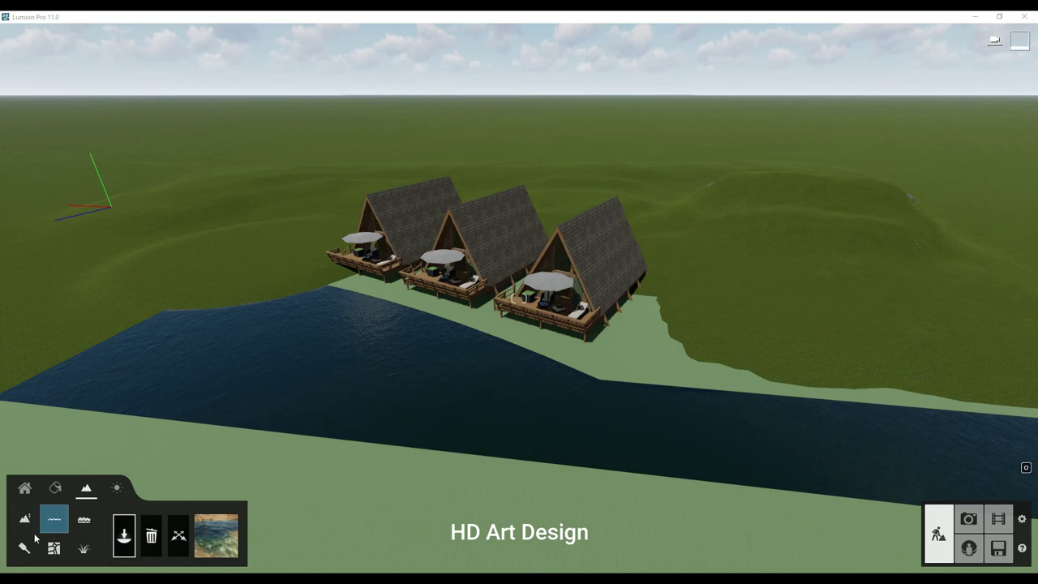
click(25, 517)
click(54, 520)
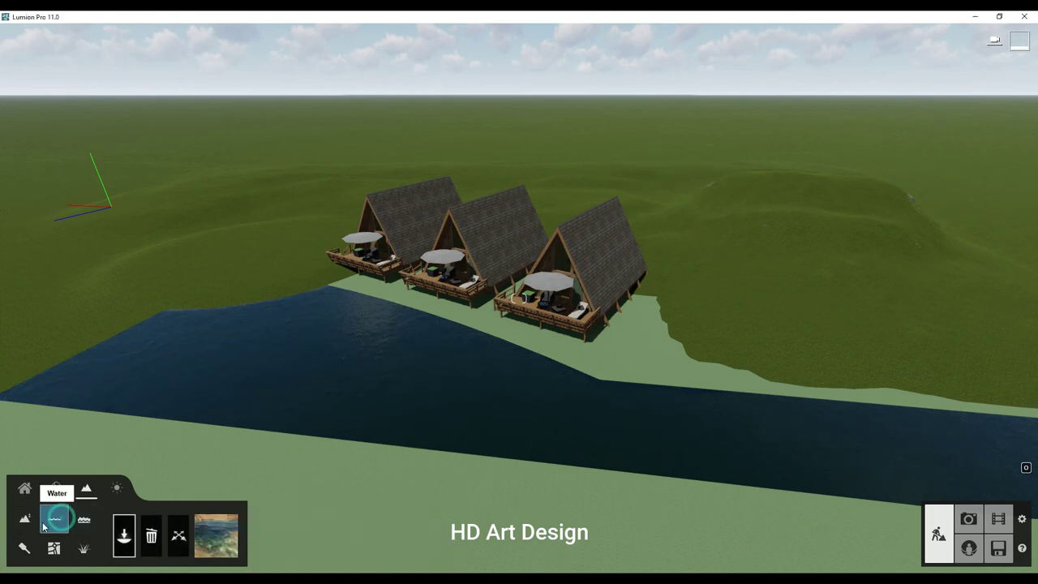
click(24, 518)
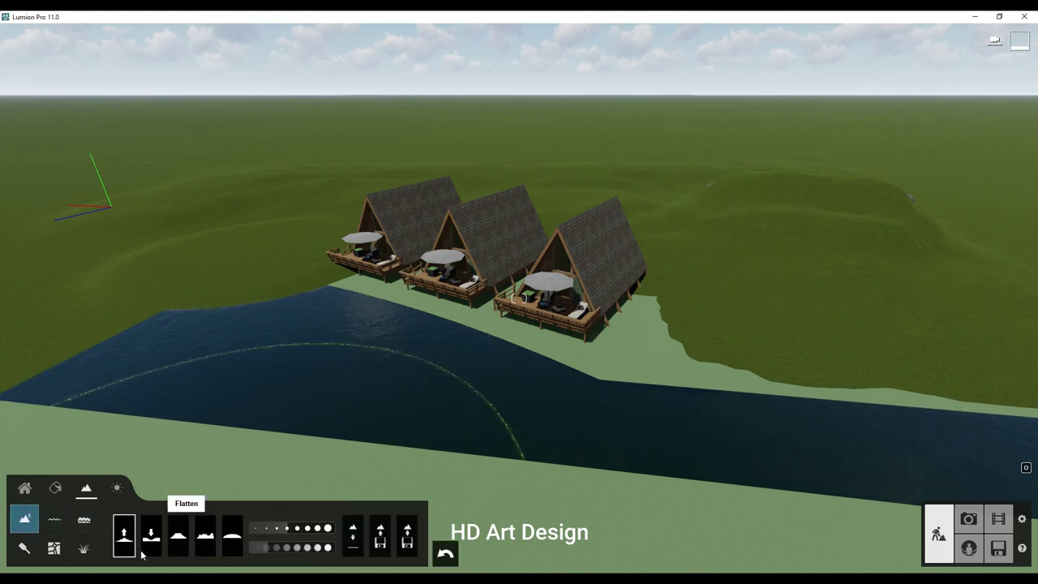
click(53, 520)
click(223, 532)
click(235, 381)
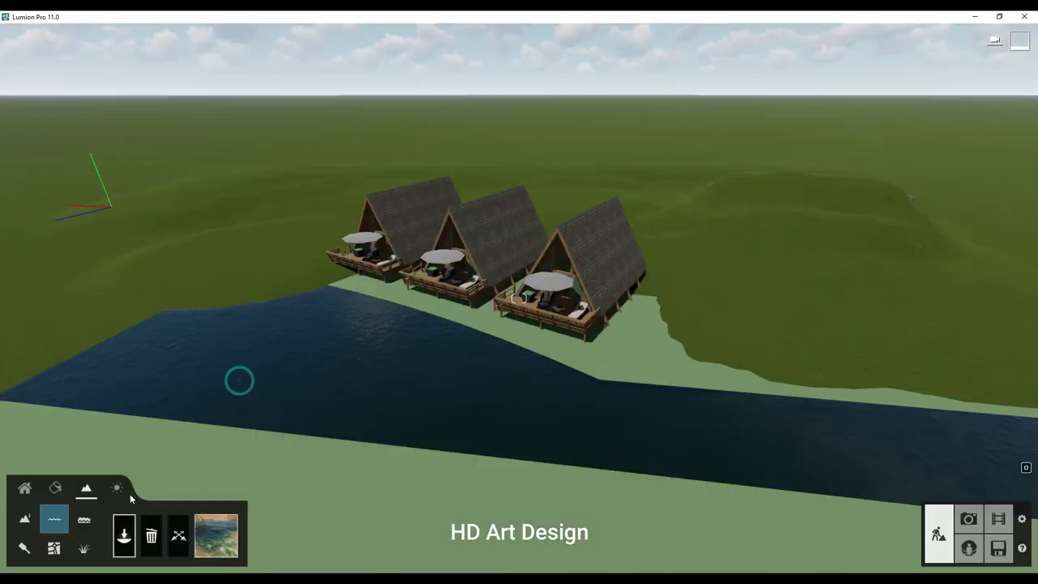
click(283, 388)
drag(396, 343, 715, 342)
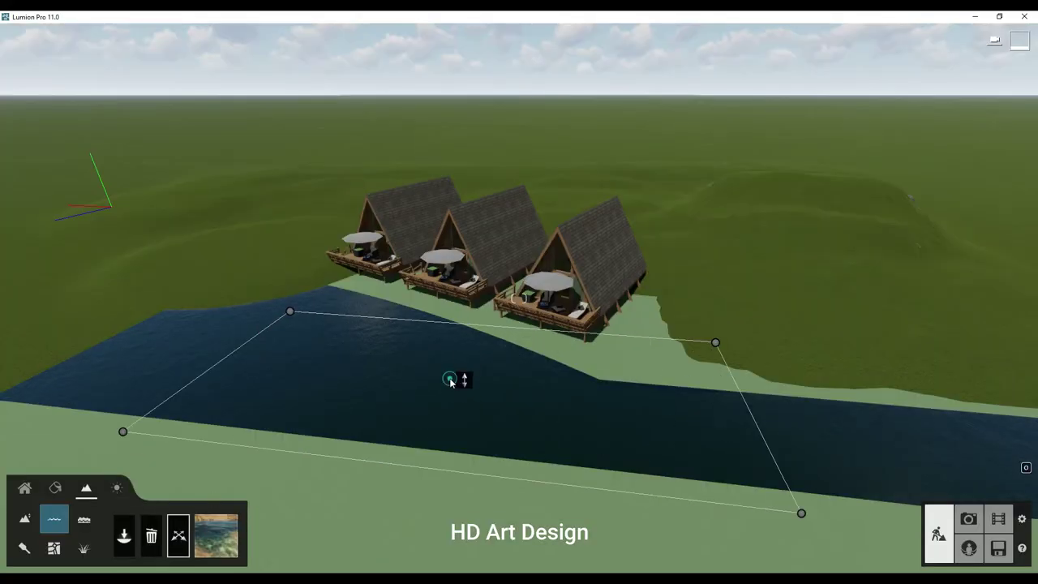
drag(464, 381, 465, 371)
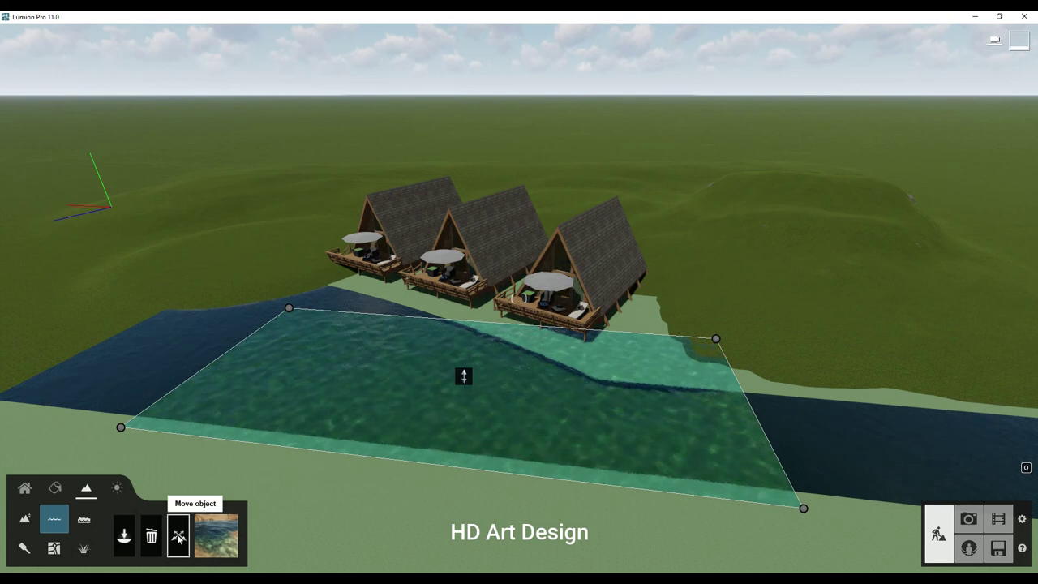
click(150, 535)
click(461, 376)
click(24, 519)
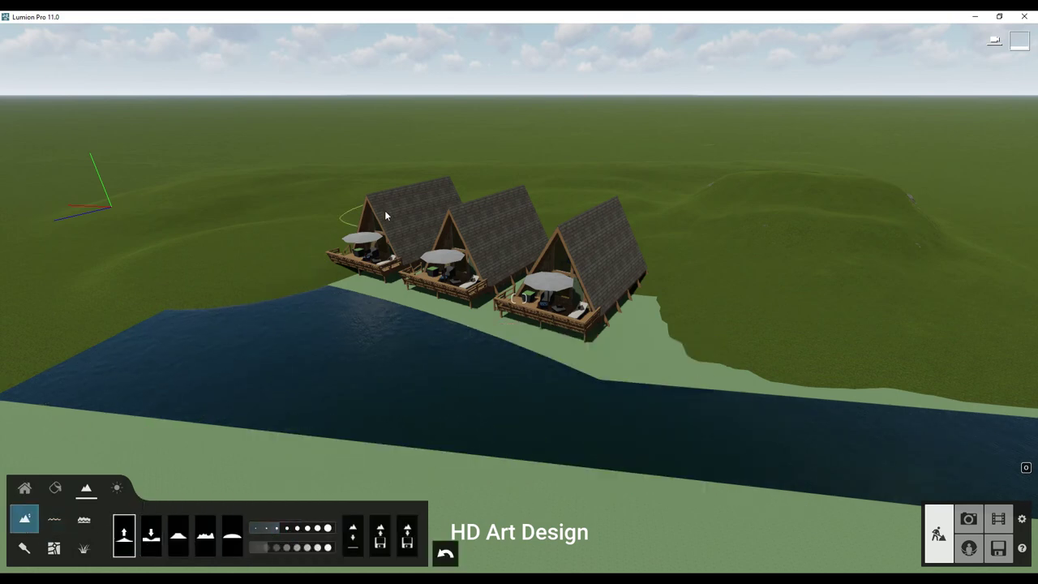
- Raise the back hills on the right, middle and left into taller rocky peaks
click(287, 528)
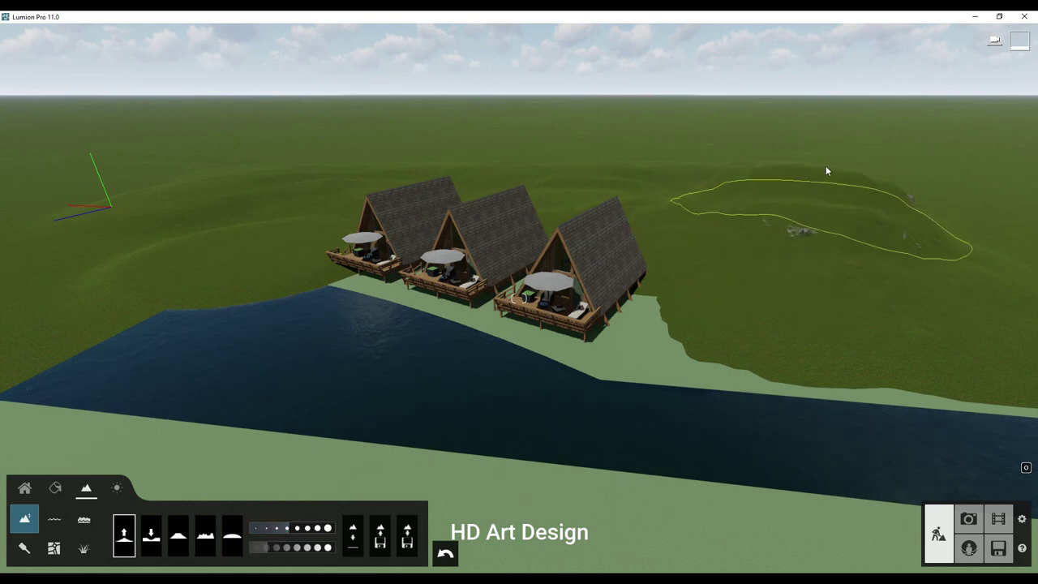
mouse_move(826, 171)
mouse_down()
mouse_move(823, 224)
mouse_move(887, 195)
mouse_move(889, 164)
mouse_up()
mouse_move(658, 174)
mouse_down()
mouse_move(630, 159)
mouse_move(451, 155)
mouse_move(351, 174)
mouse_up()
mouse_move(263, 188)
mouse_down()
mouse_move(253, 145)
mouse_move(528, 149)
mouse_up()
mouse_move(860, 227)
mouse_down()
mouse_move(953, 201)
mouse_move(866, 172)
mouse_up()
drag(621, 130, 621, 128)
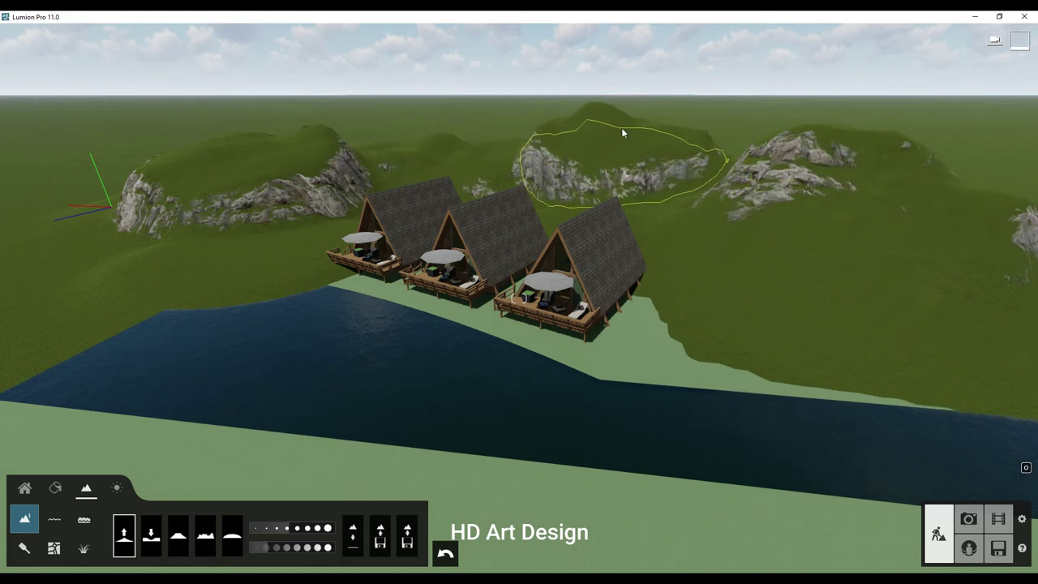
drag(130, 226, 127, 220)
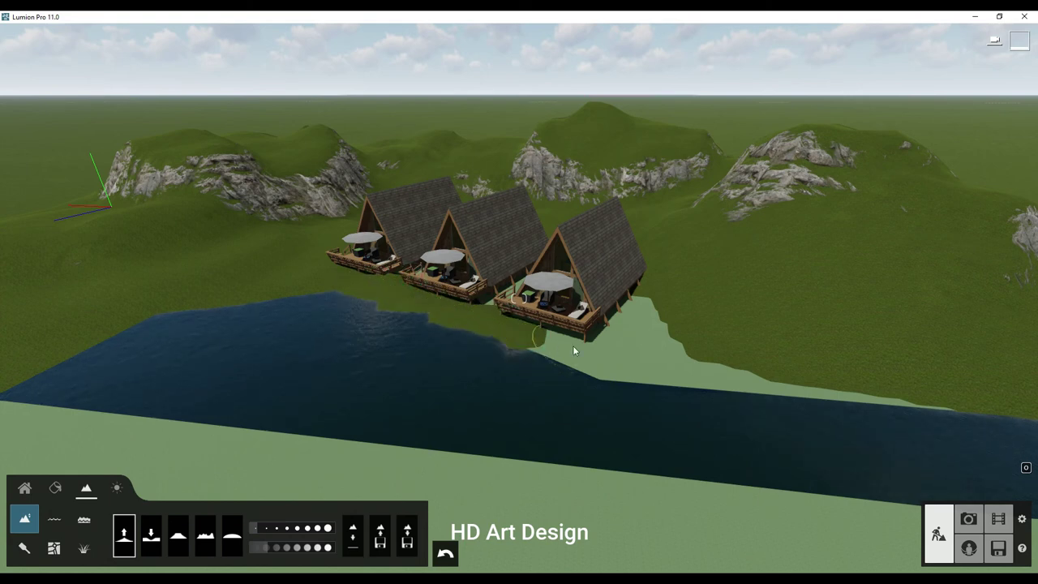
- Build up grass over the pale shoreline strips along the lake
drag(744, 373, 923, 379)
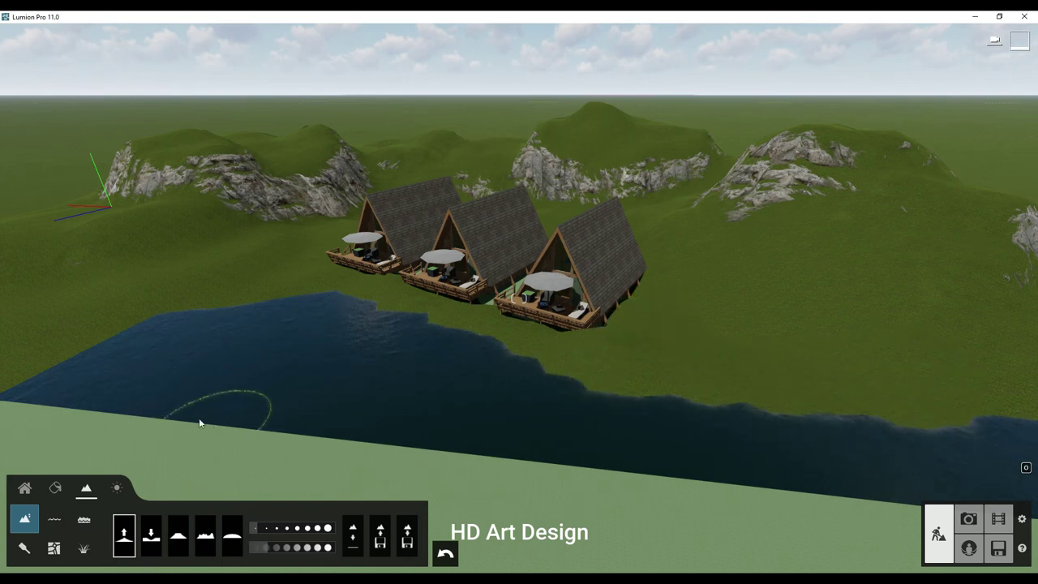
drag(50, 419, 957, 519)
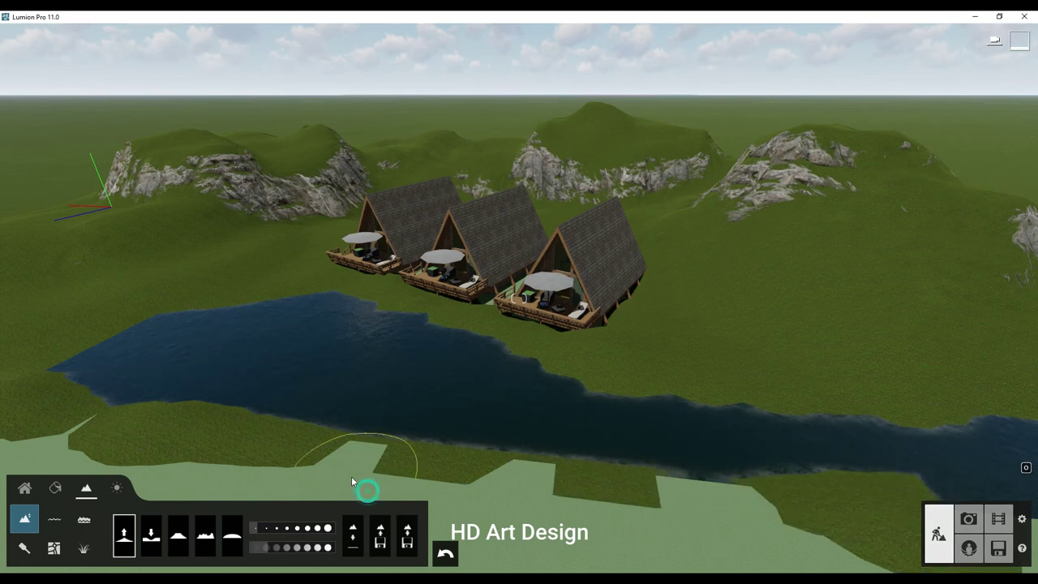
mouse_move(352, 479)
mouse_down()
mouse_move(550, 478)
mouse_move(778, 521)
mouse_up()
right_drag(86, 455, 88, 430)
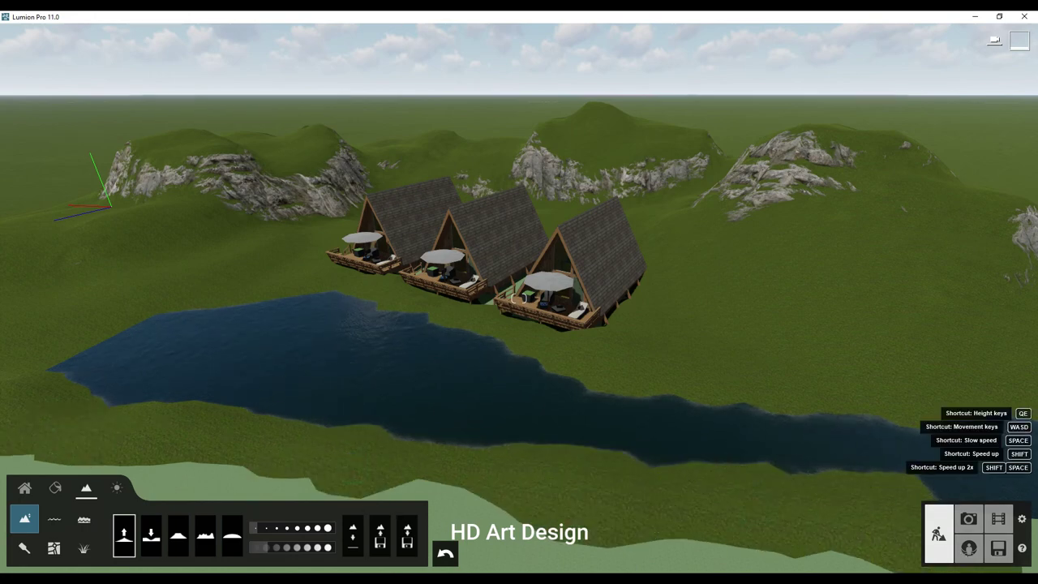
key(w)
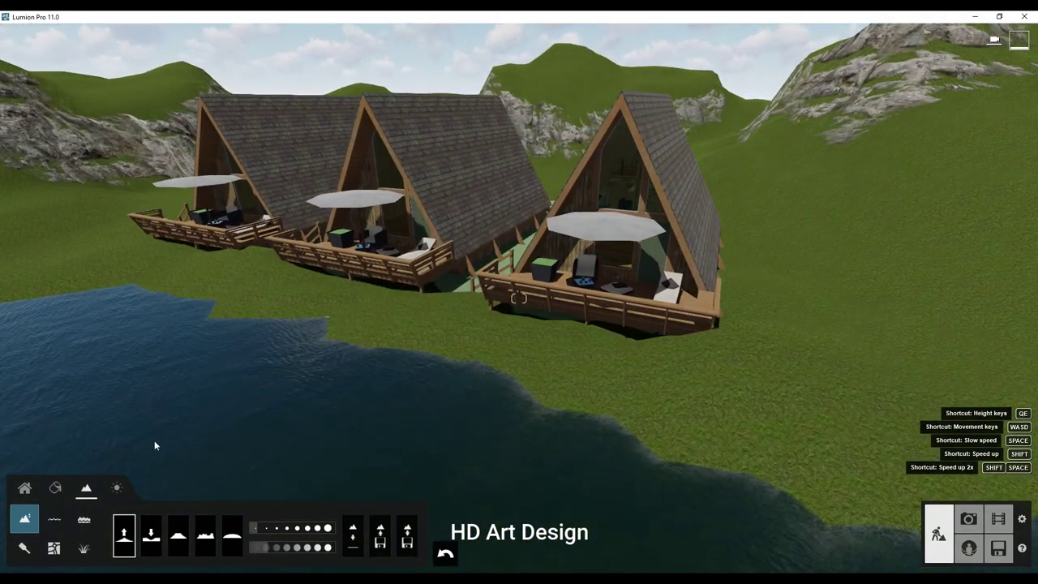
- Paint a grey patch on the shore and brown dirt patches near the right cabin
click(23, 549)
click(163, 541)
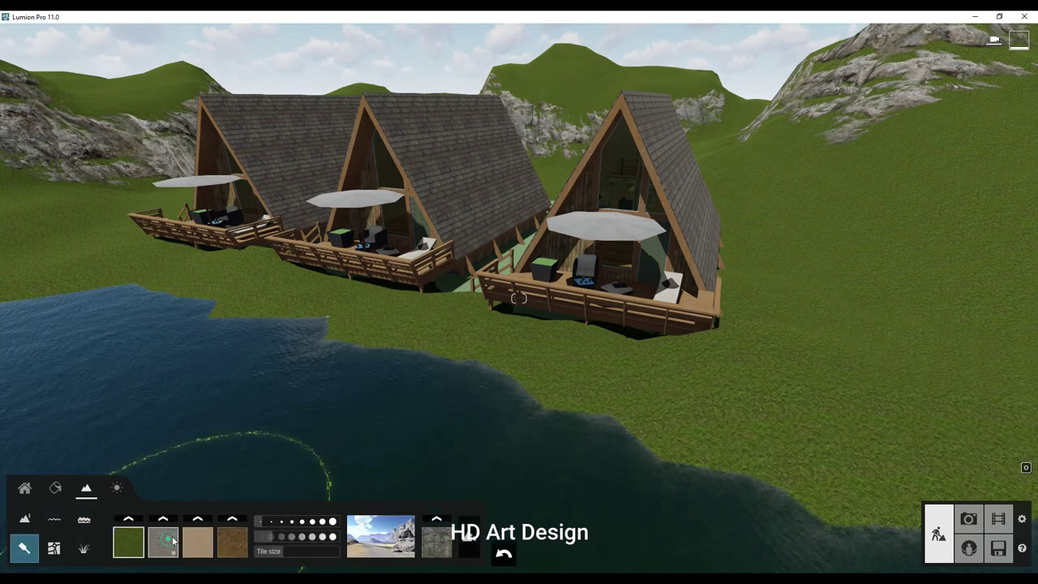
click(369, 329)
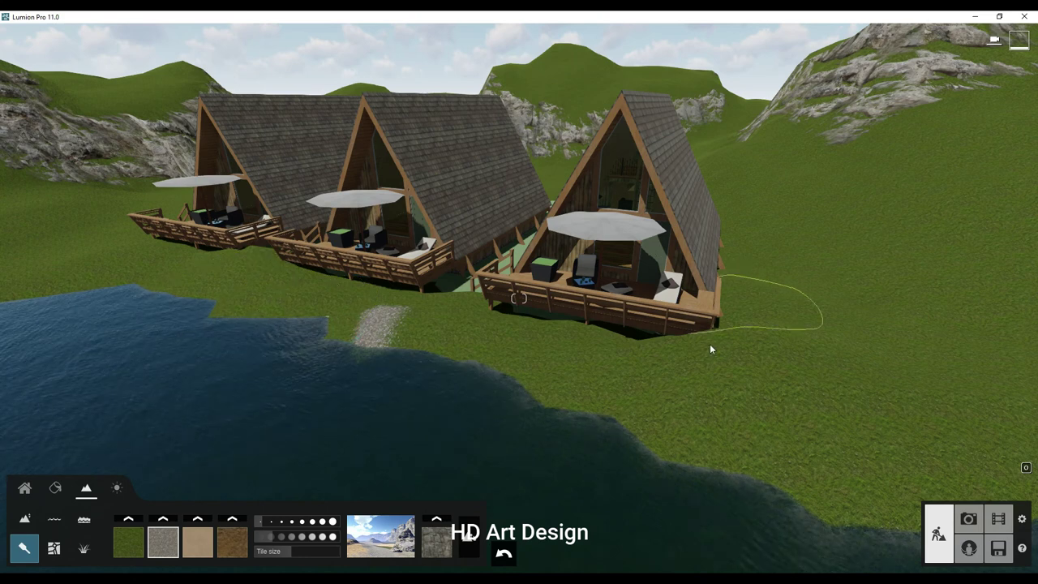
click(232, 542)
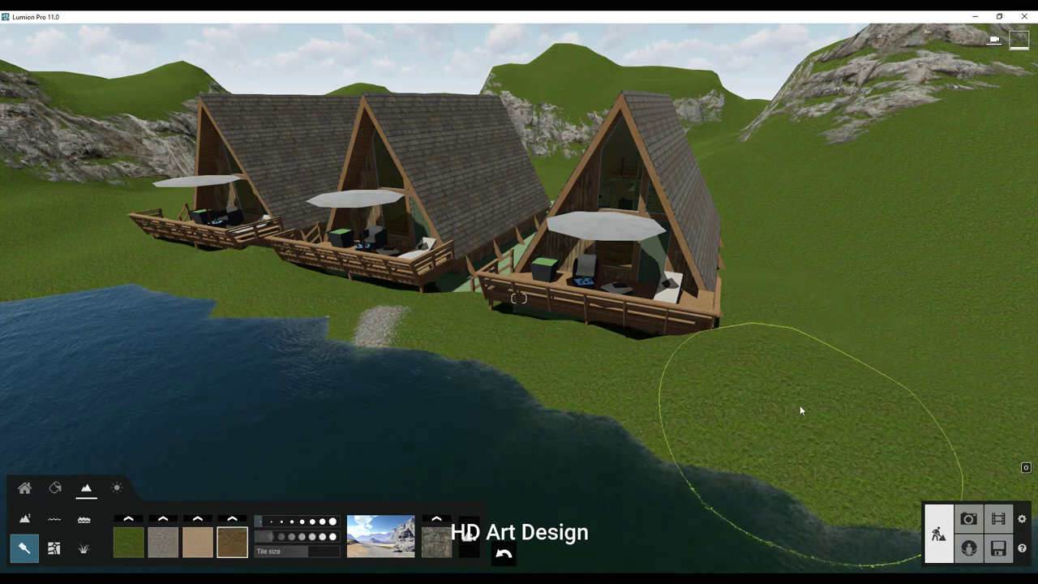
click(773, 429)
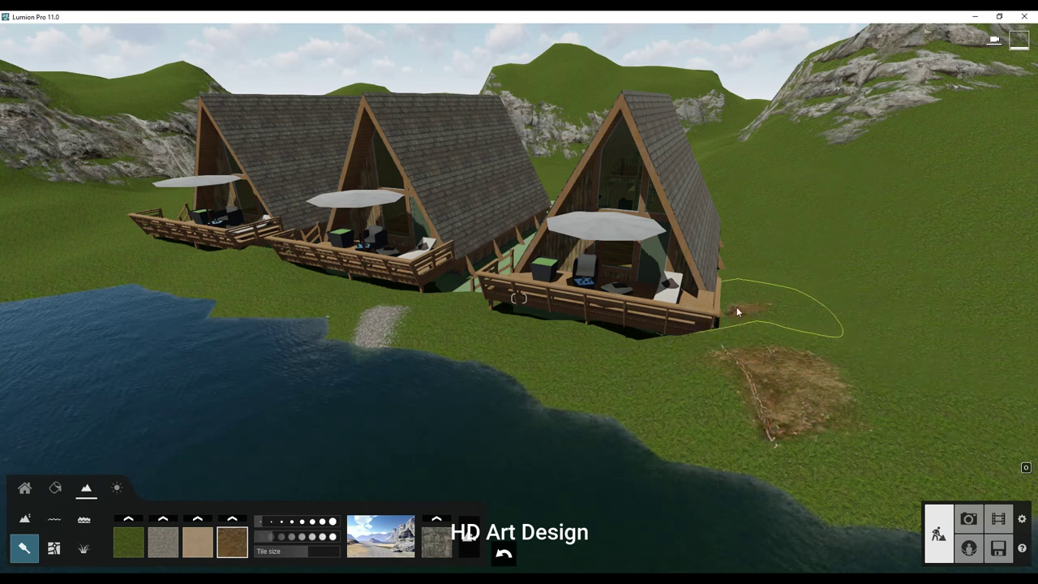
click(736, 306)
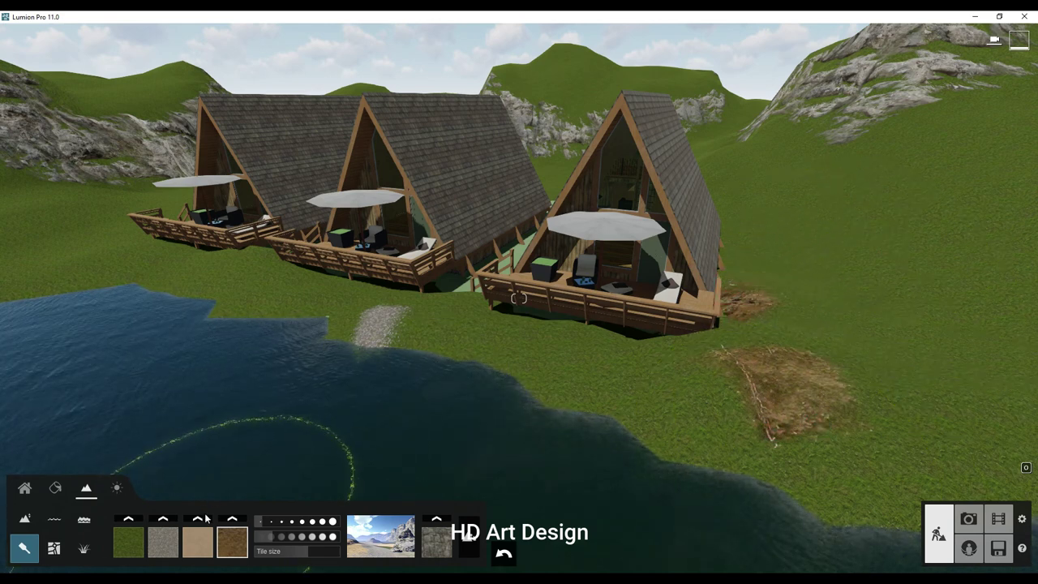
- Brush brown dirt patches along the shoreline, right slope and far-left shore
click(165, 518)
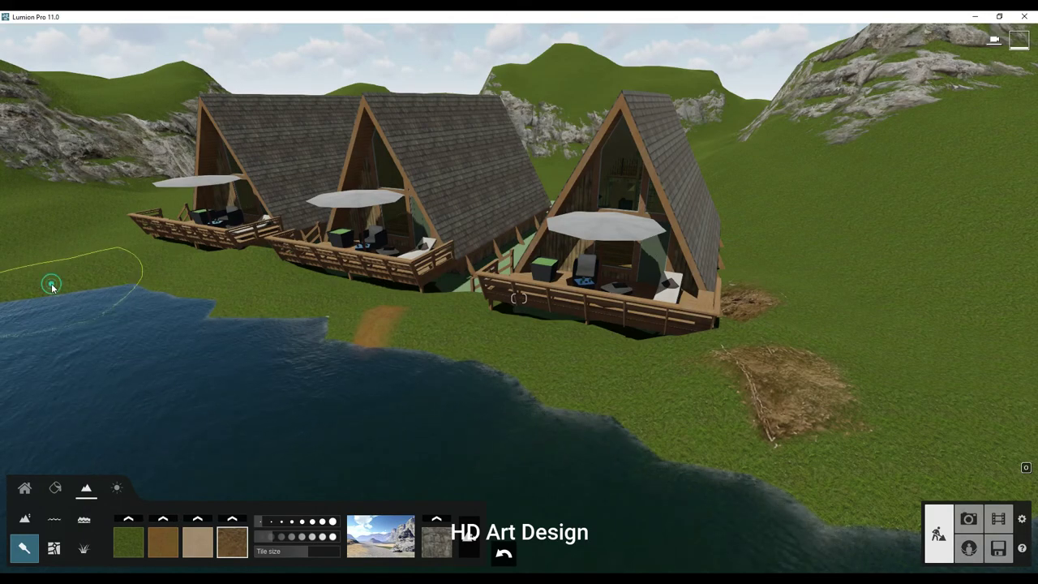
drag(53, 282, 93, 283)
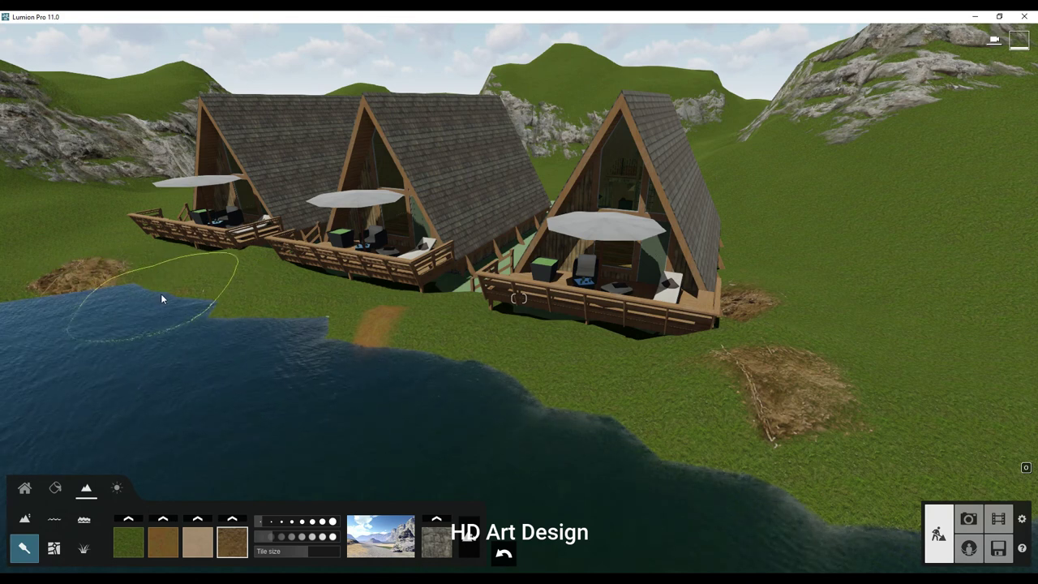
mouse_move(160, 299)
mouse_down()
mouse_move(484, 357)
mouse_move(630, 436)
mouse_move(854, 496)
mouse_move(917, 430)
mouse_up()
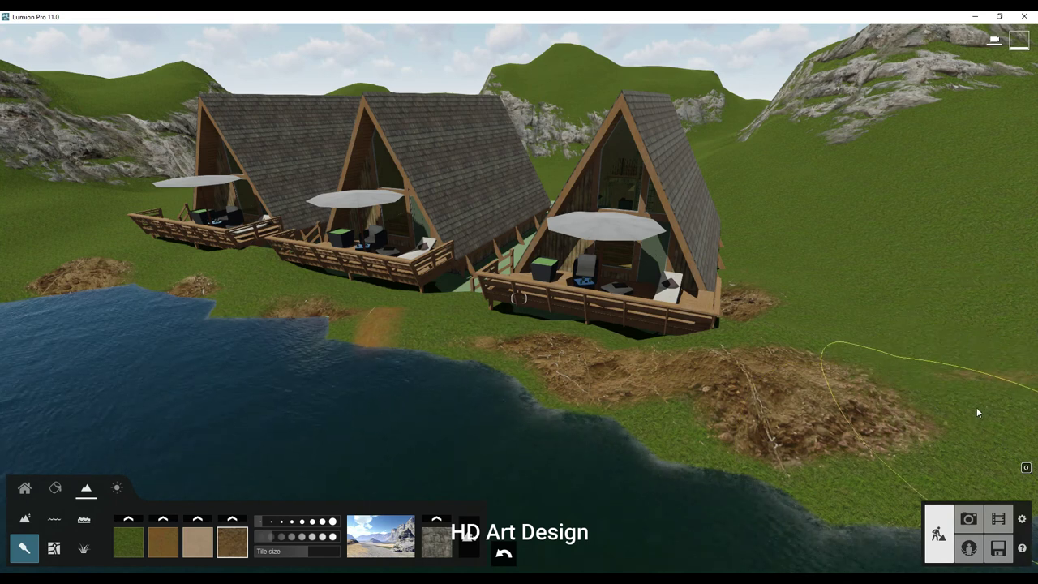
drag(976, 407, 989, 341)
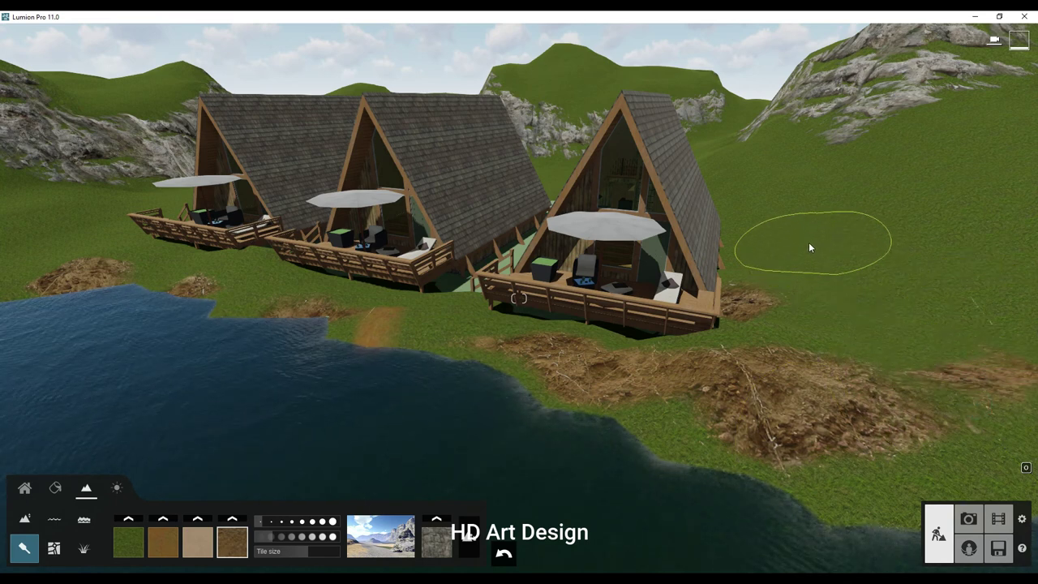
drag(809, 242, 758, 216)
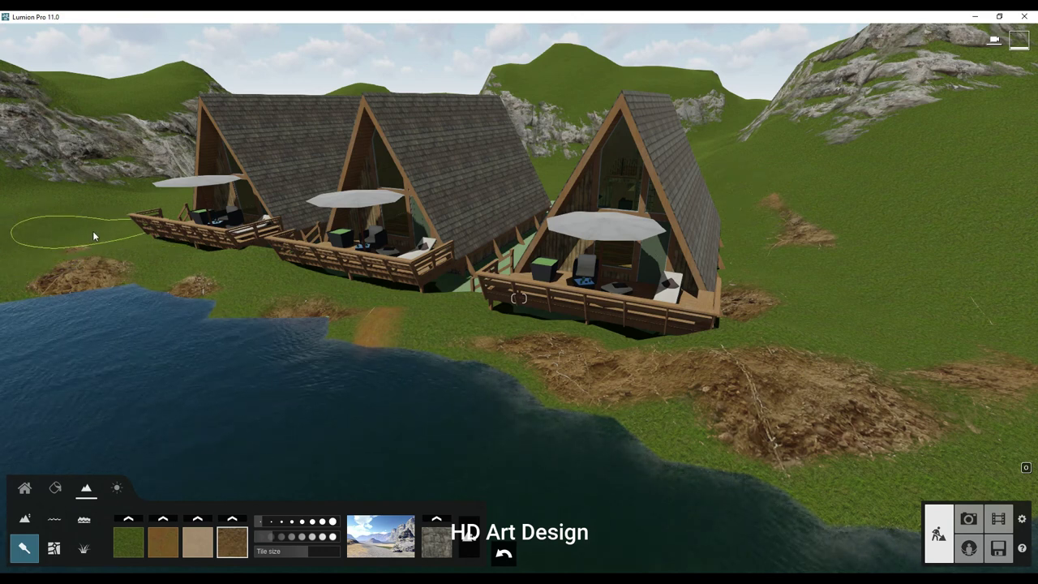
drag(30, 287, 17, 289)
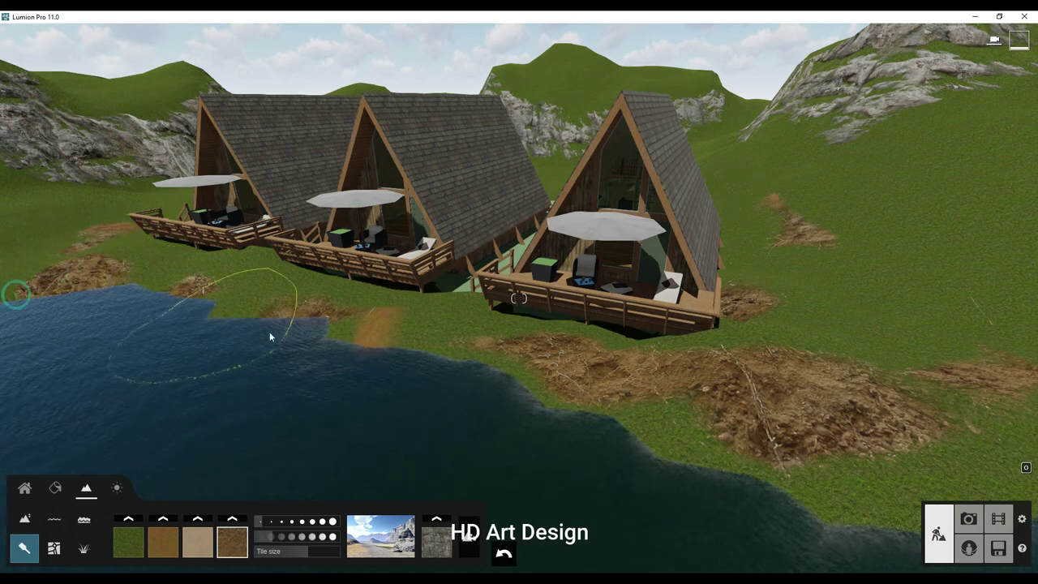
- Paint FlatRock gravel along both shorelines and over the dirt near the right cabin
click(156, 546)
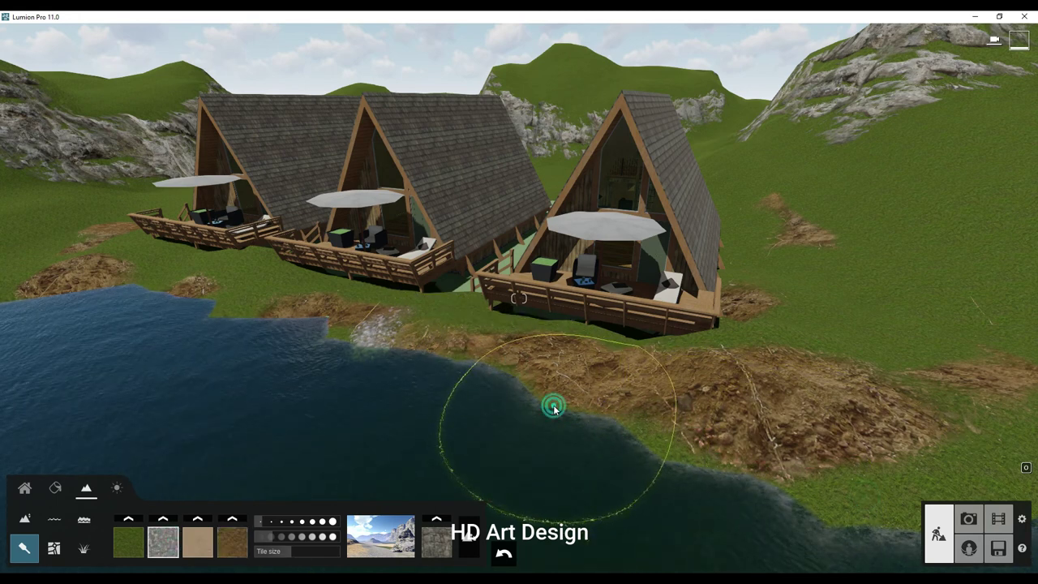
mouse_move(554, 408)
mouse_down()
mouse_move(638, 435)
mouse_move(746, 516)
mouse_move(848, 527)
mouse_up()
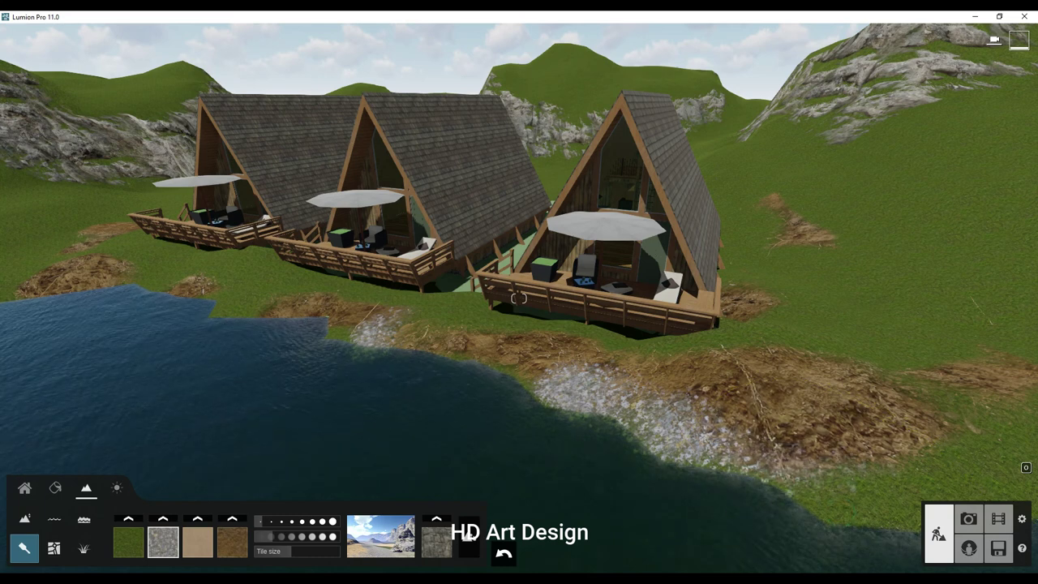
mouse_move(844, 486)
mouse_down()
mouse_move(494, 418)
mouse_move(344, 370)
mouse_up()
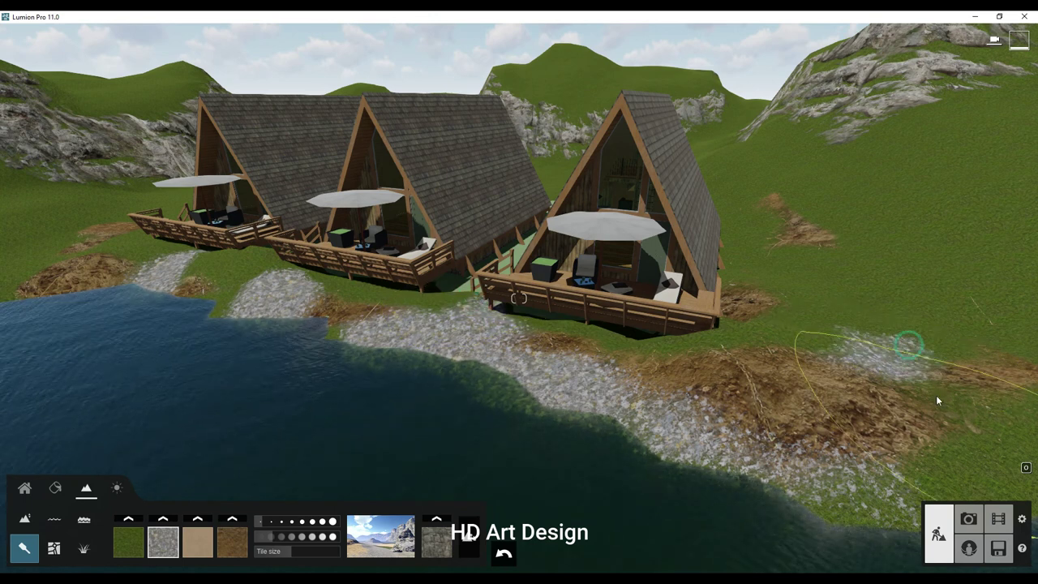
drag(734, 367, 825, 304)
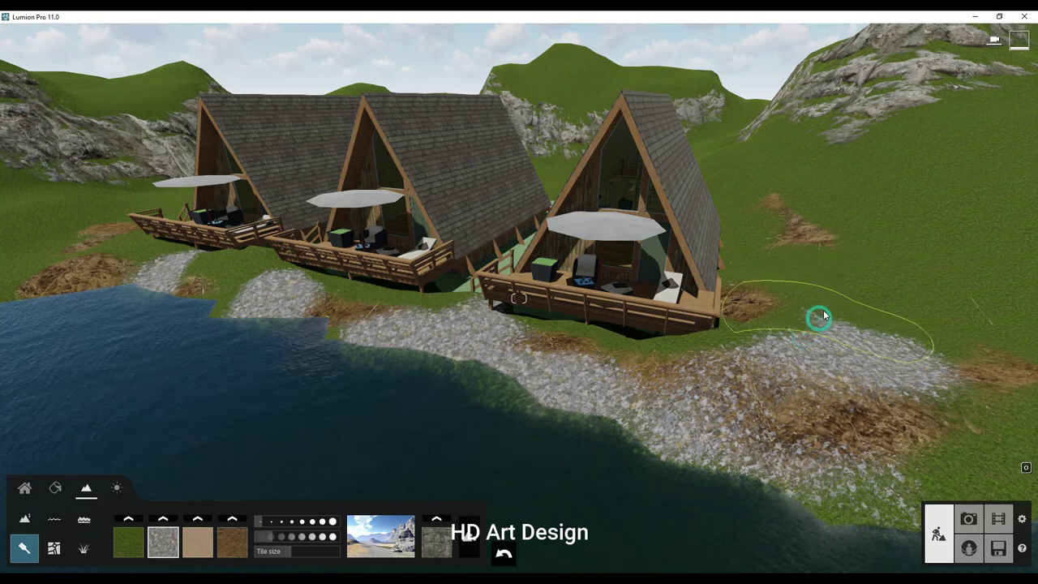
right_drag(804, 232, 804, 162)
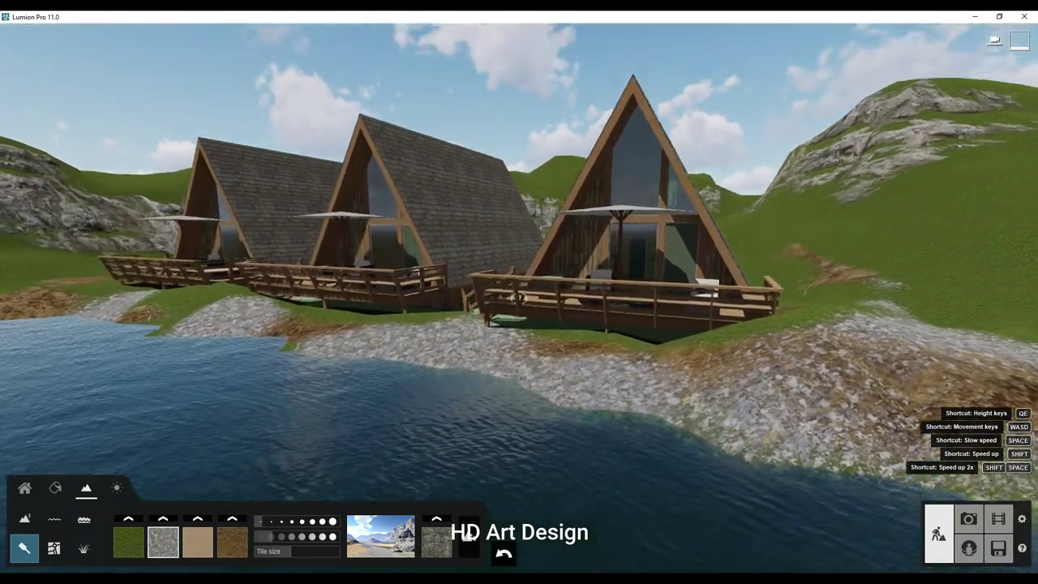
right_drag(519, 299, 373, 300)
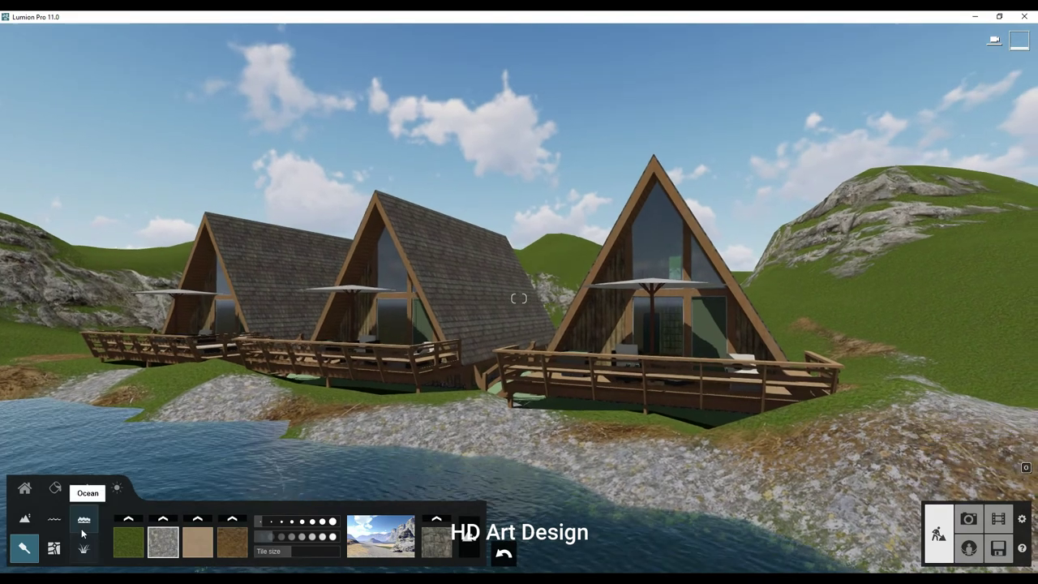
- With a much larger Height brush, raise peaks between the middle and right back hills
click(25, 517)
key(q)
drag(266, 529, 278, 529)
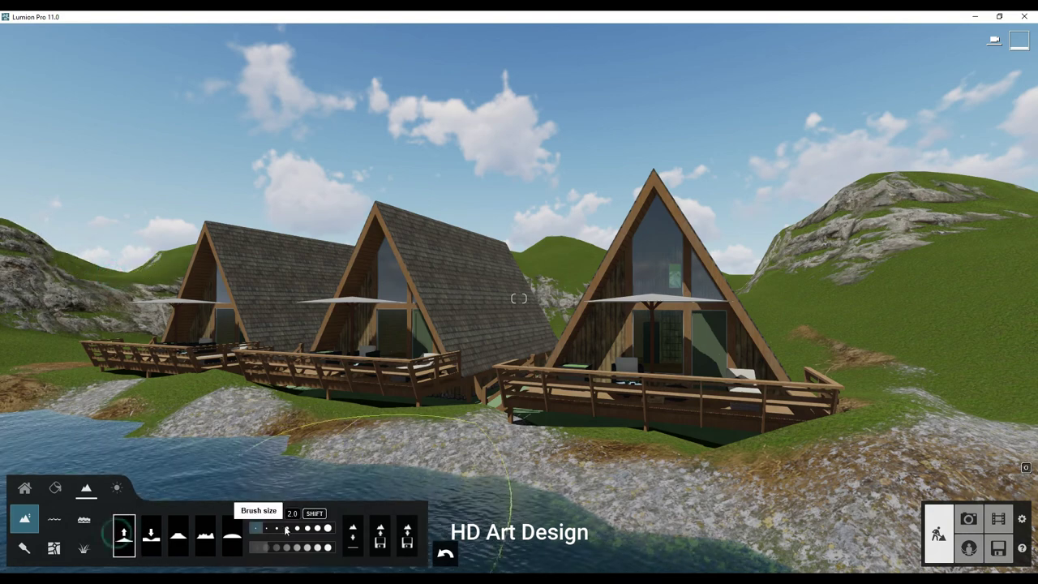
middle_drag(183, 243, 203, 306)
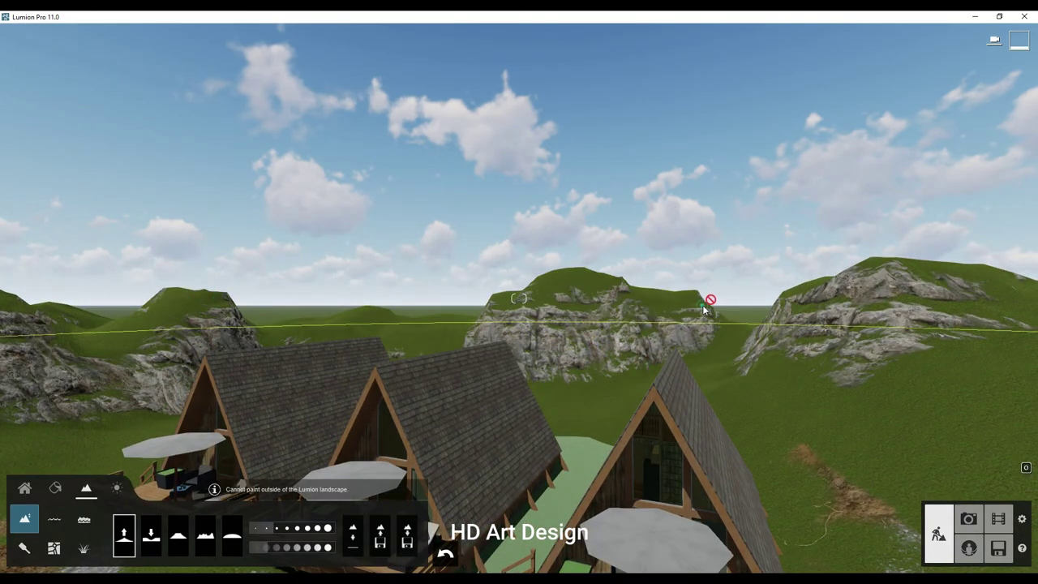
drag(719, 313, 912, 363)
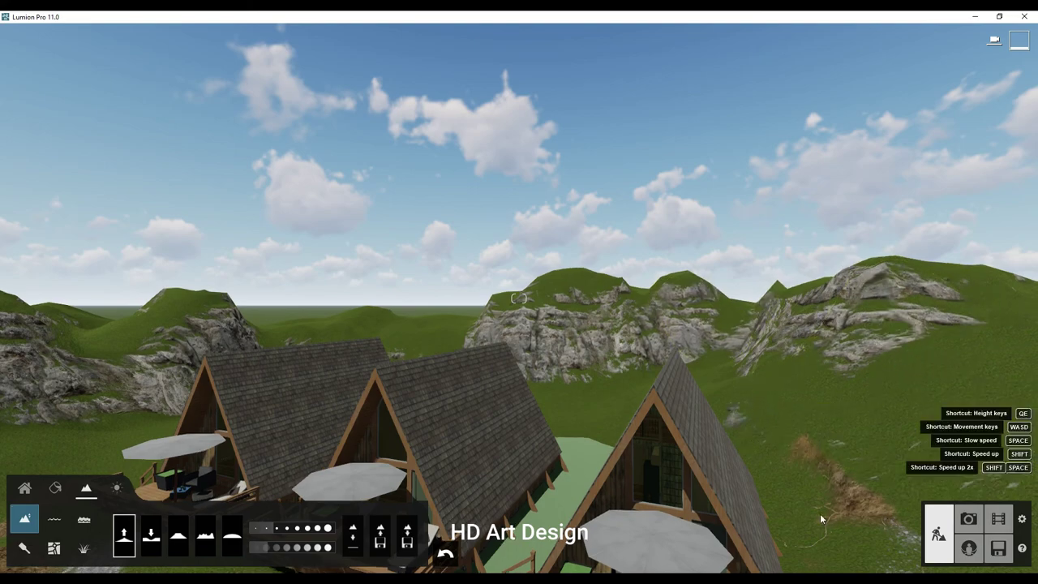
right_drag(912, 363, 912, 324)
key(s)
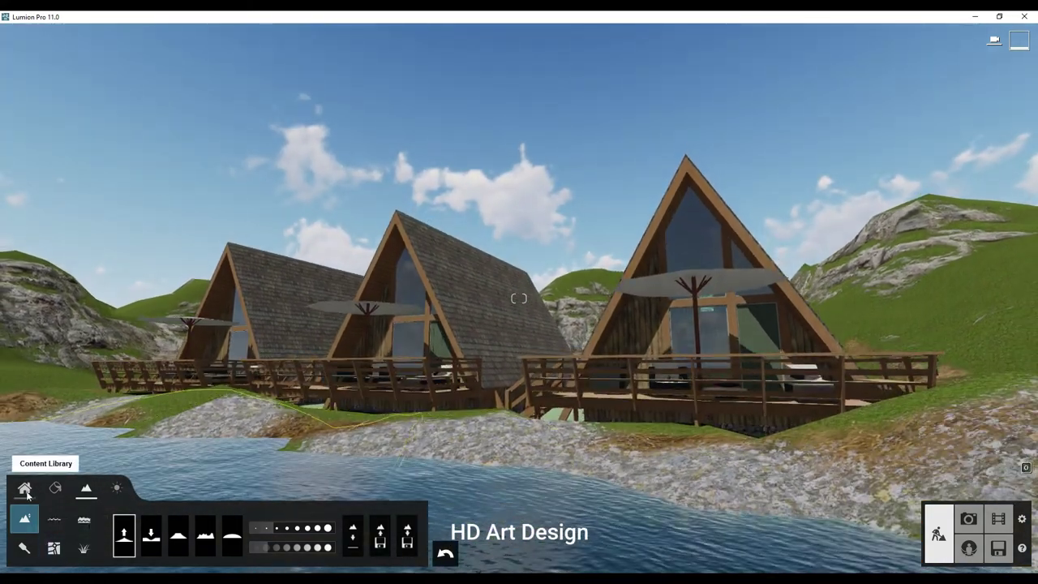
- Lower the left hill along its ridge with the terrain lower tool
right_drag(195, 357, 191, 349)
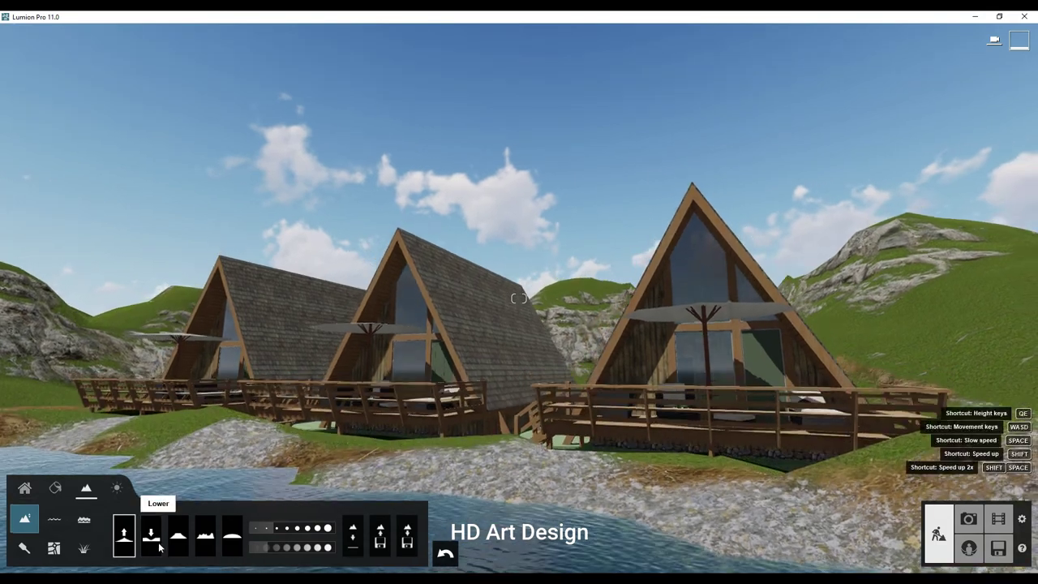
click(151, 535)
right_drag(338, 382, 375, 261)
mouse_move(374, 262)
mouse_down()
mouse_move(285, 262)
mouse_move(266, 235)
mouse_move(245, 276)
mouse_up()
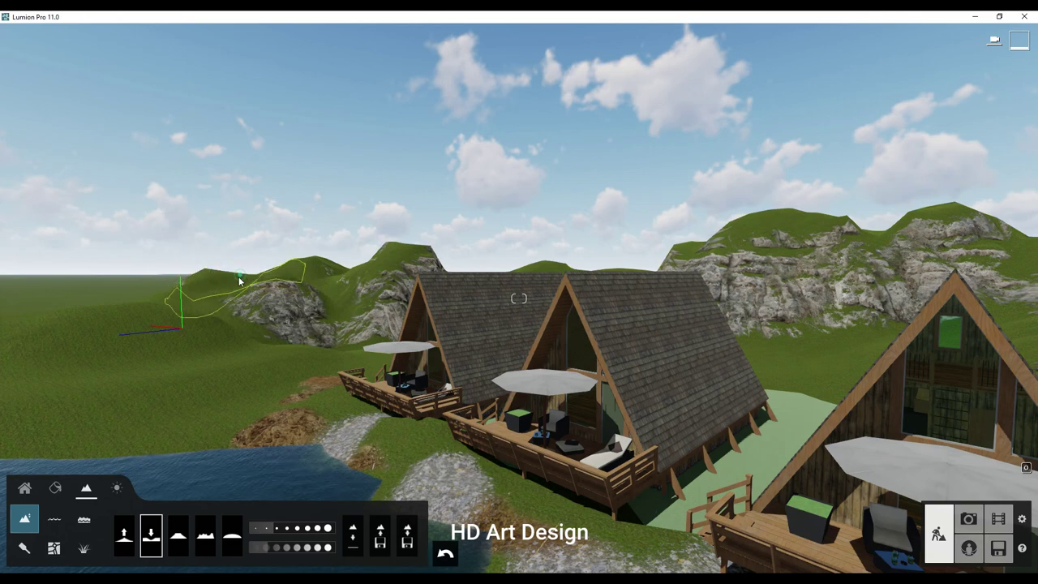
drag(170, 318, 235, 304)
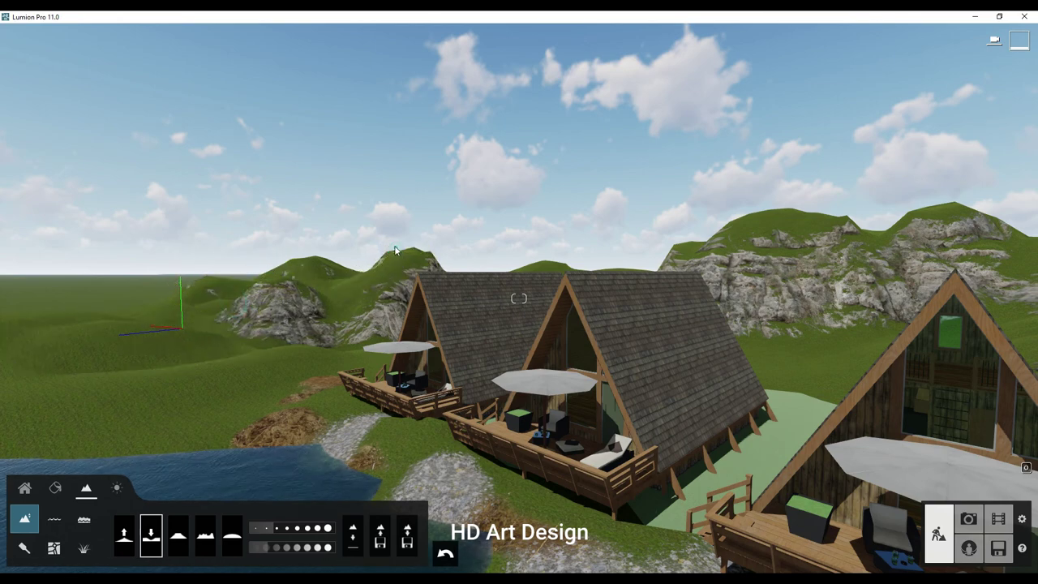
- Bring the camera in from the lake to face the A-frame cabins
right_drag(304, 270, 175, 270)
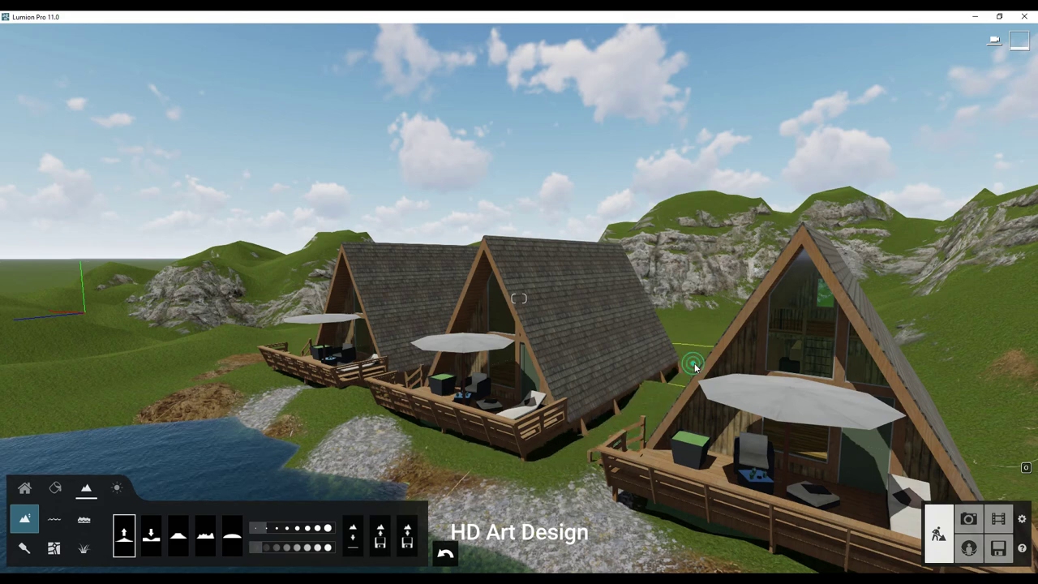
right_drag(405, 385, 558, 385)
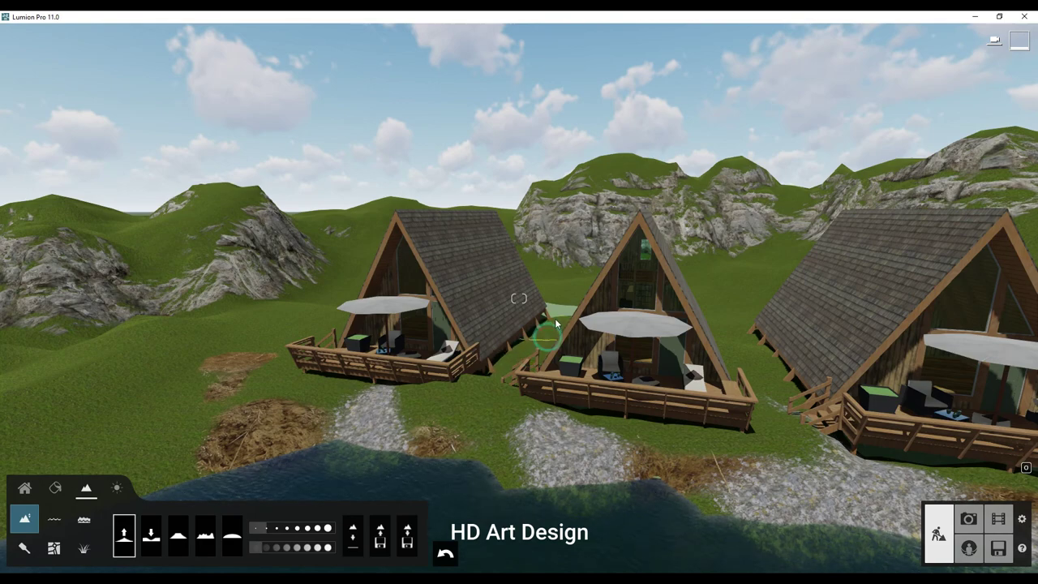
right_drag(552, 305, 517, 298)
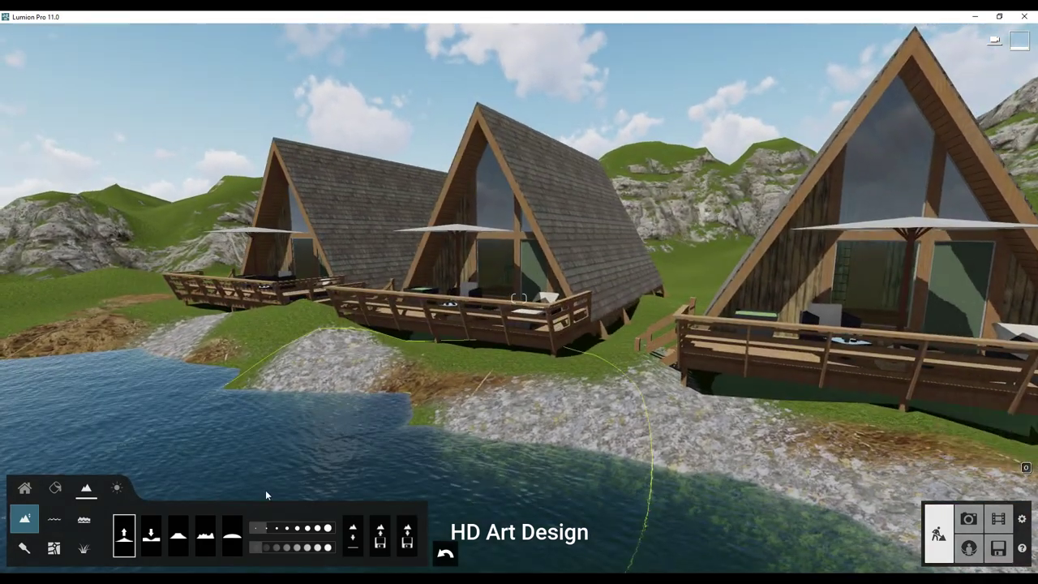
- Switch on landscape grass with size 2.2 and height 1.3
click(118, 487)
click(86, 487)
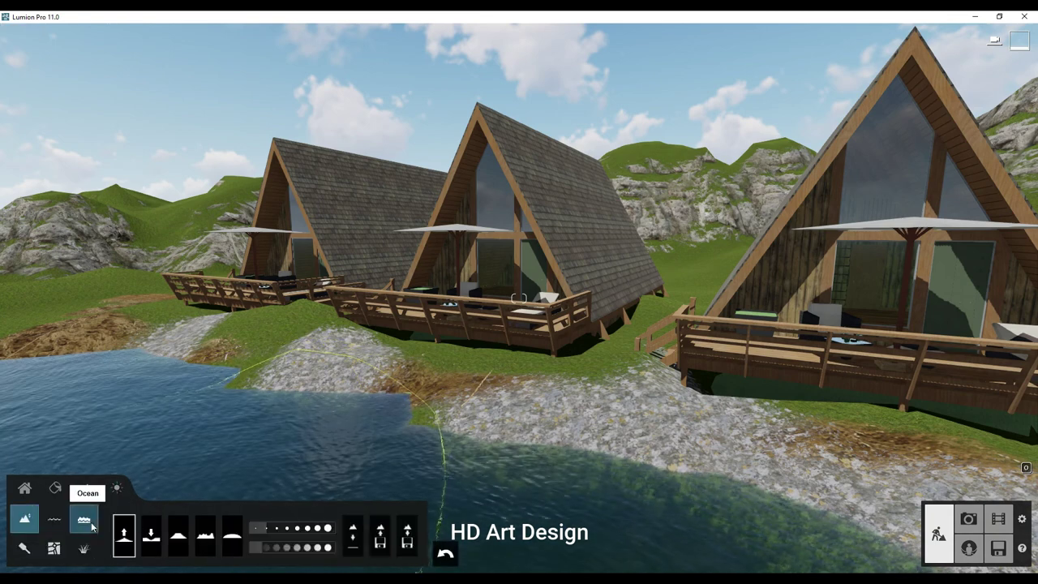
click(124, 536)
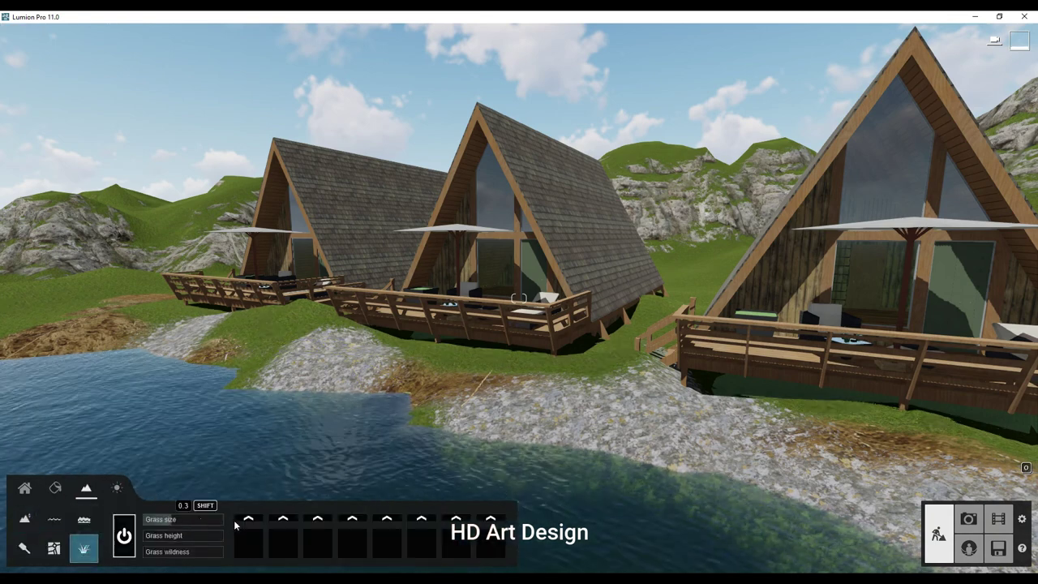
click(249, 523)
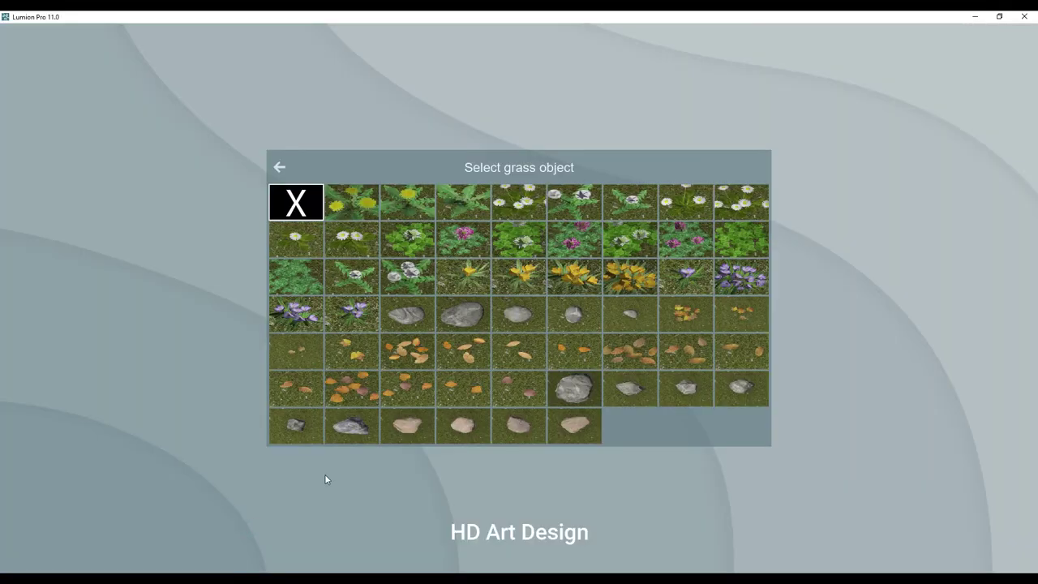
click(290, 207)
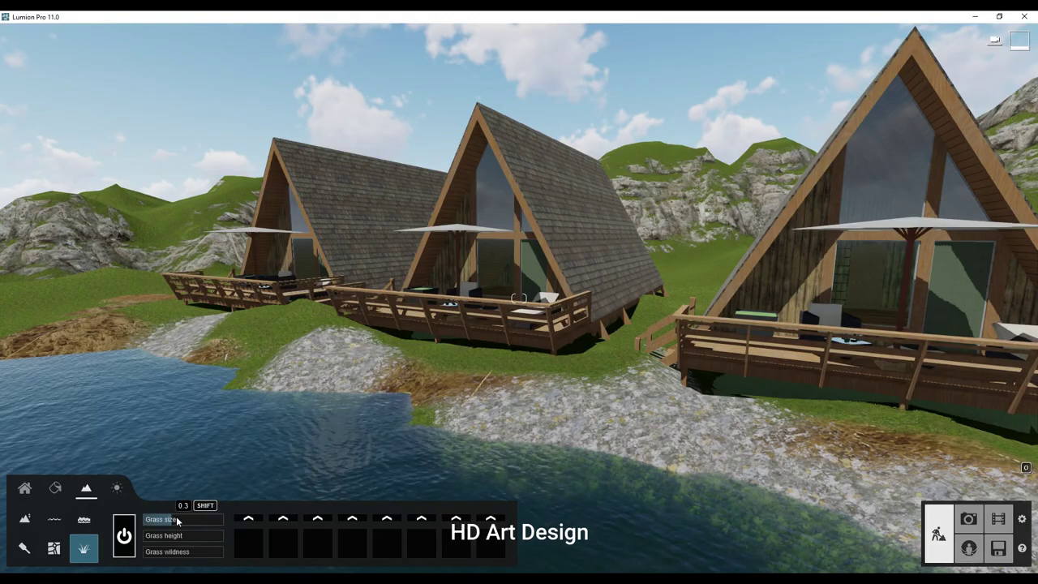
drag(176, 520, 187, 519)
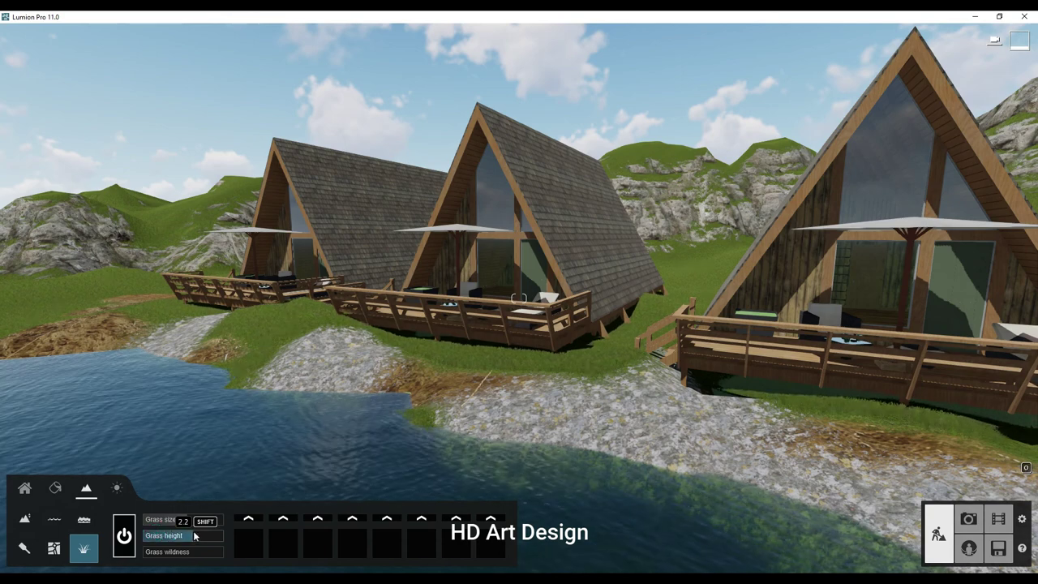
drag(195, 535, 183, 536)
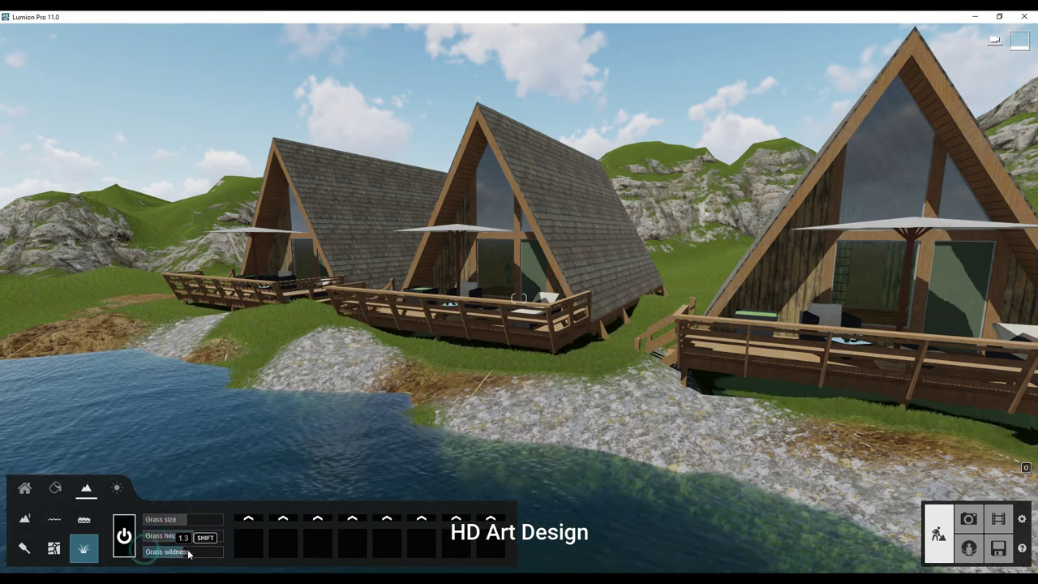
- Mix stones, Chamomile 1 flowers and grey stones into the grass, widening the stone spread
click(248, 519)
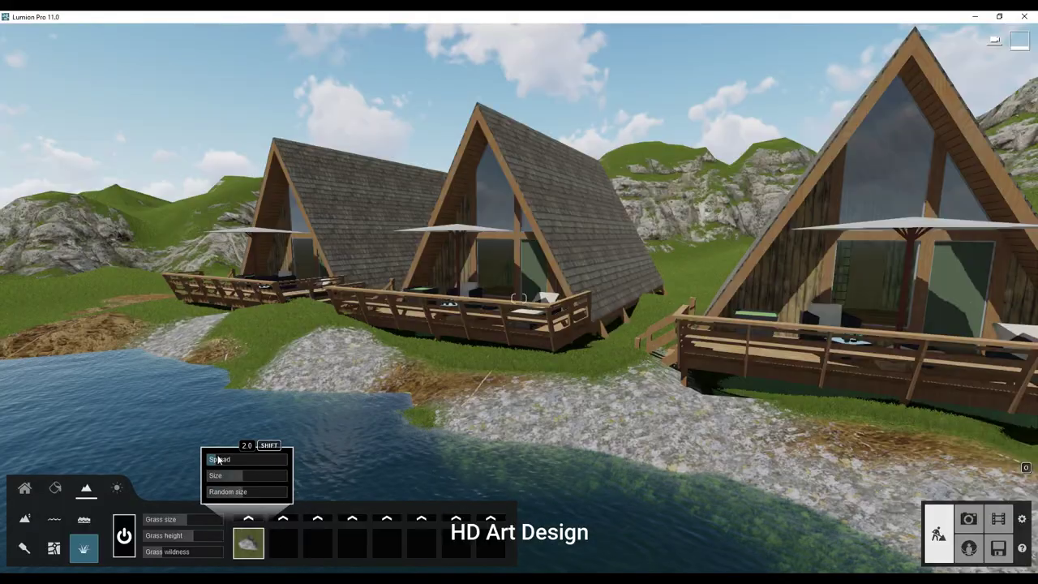
mouse_move(241, 474)
mouse_down()
mouse_move(295, 482)
mouse_move(263, 477)
mouse_move(246, 460)
mouse_up()
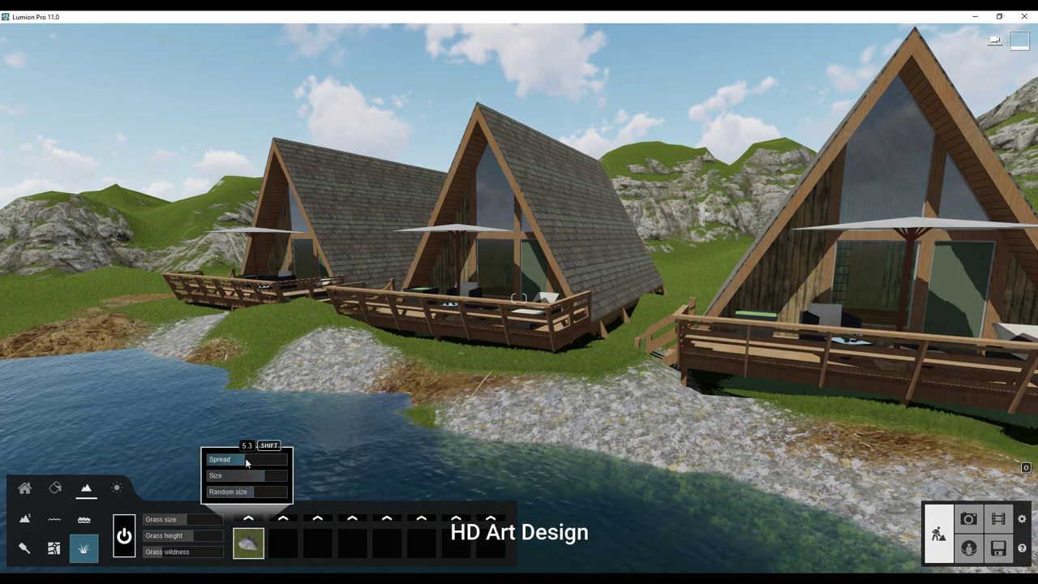
click(277, 545)
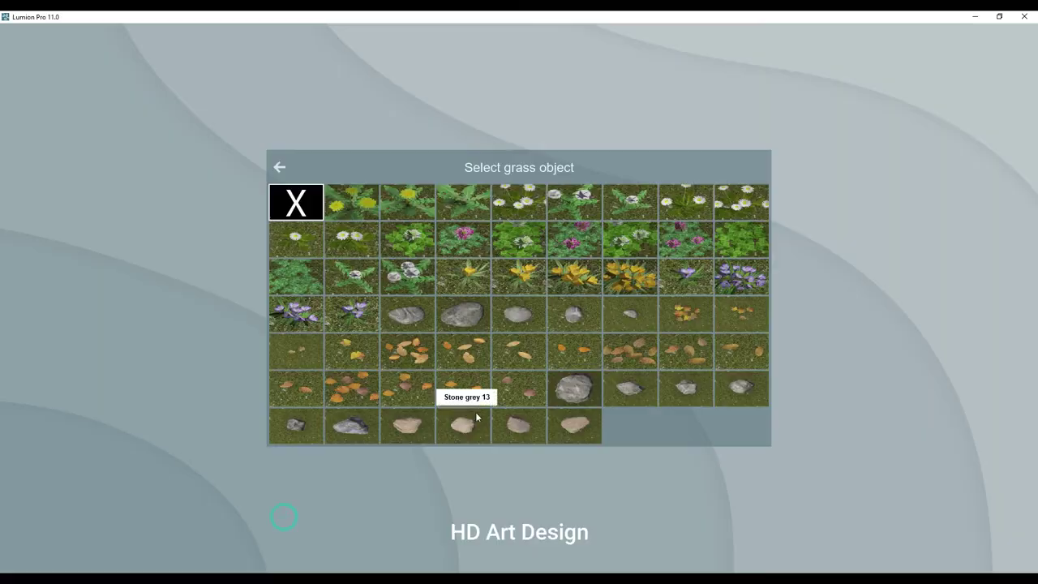
click(527, 211)
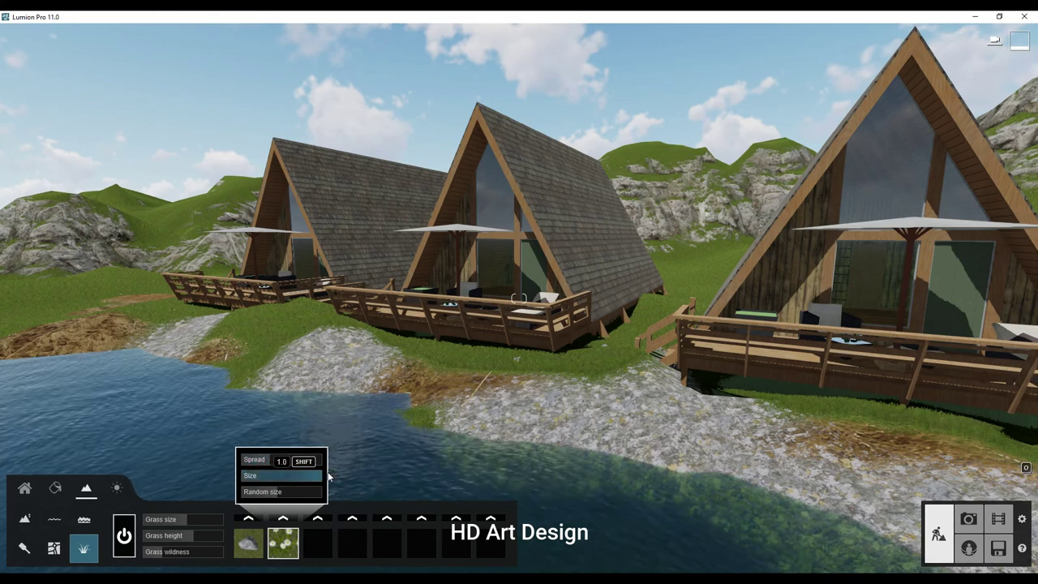
click(319, 519)
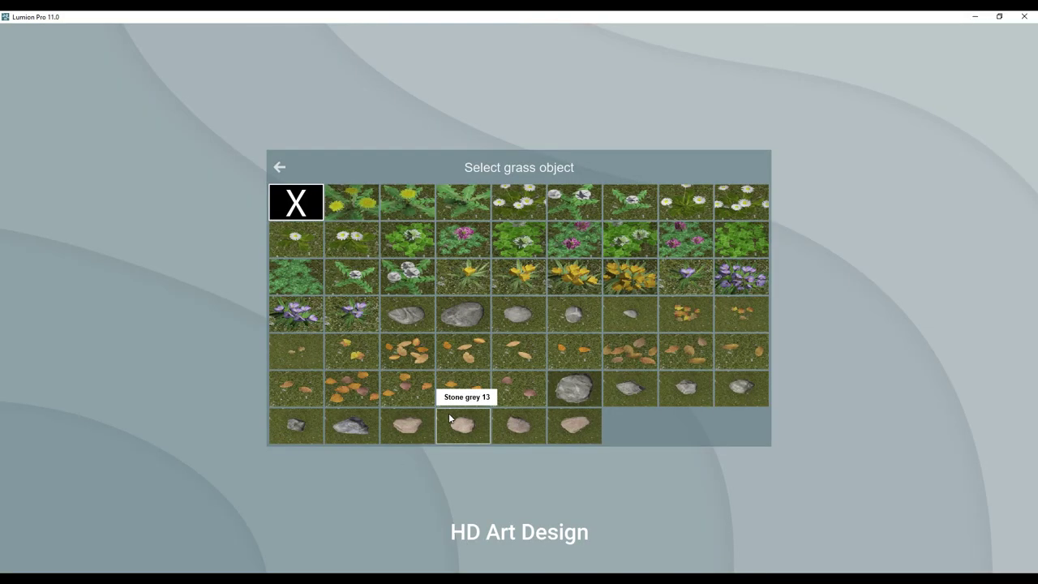
click(575, 389)
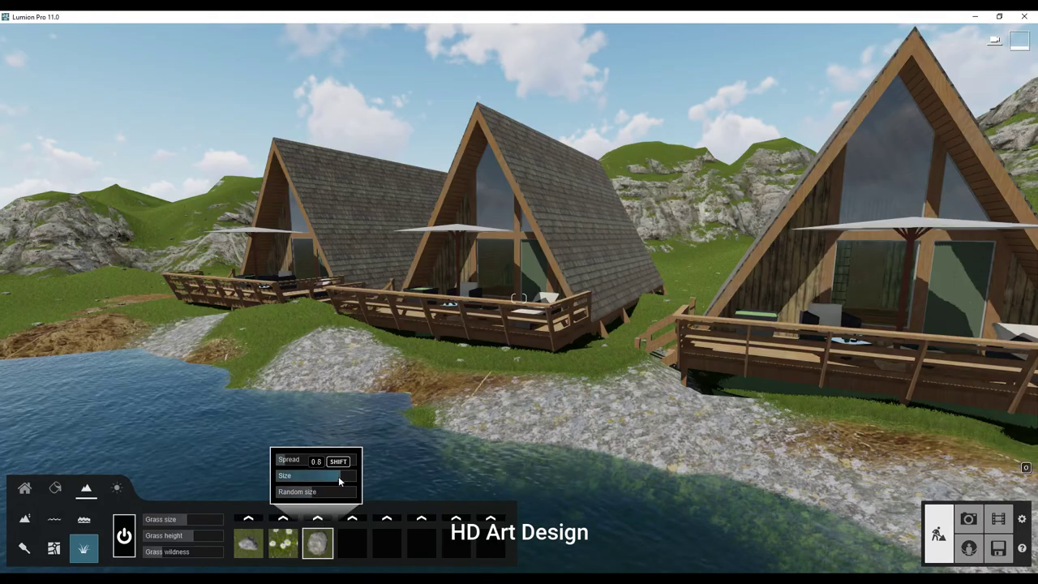
click(289, 460)
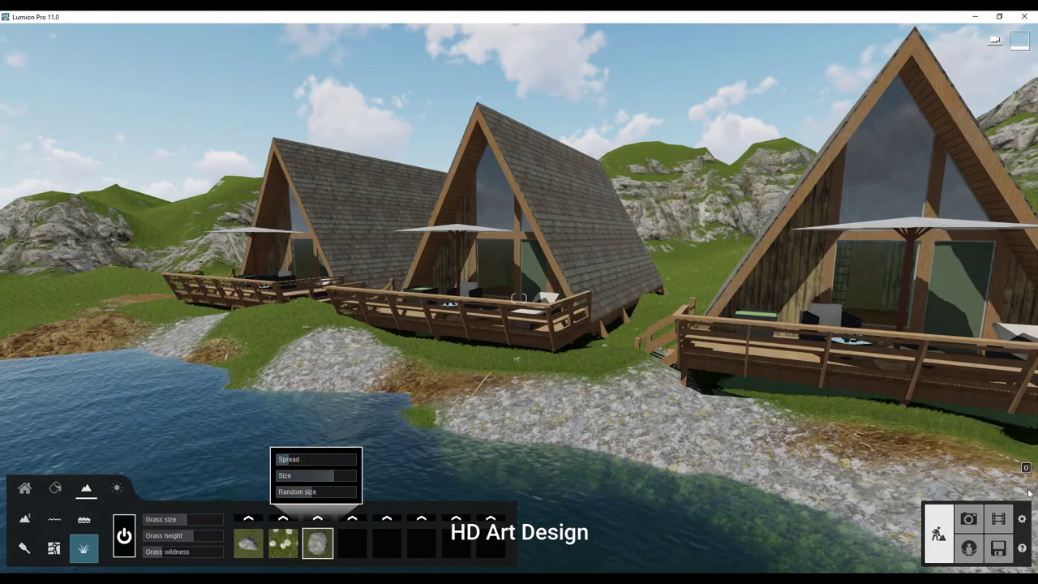
key(s)
key(s)
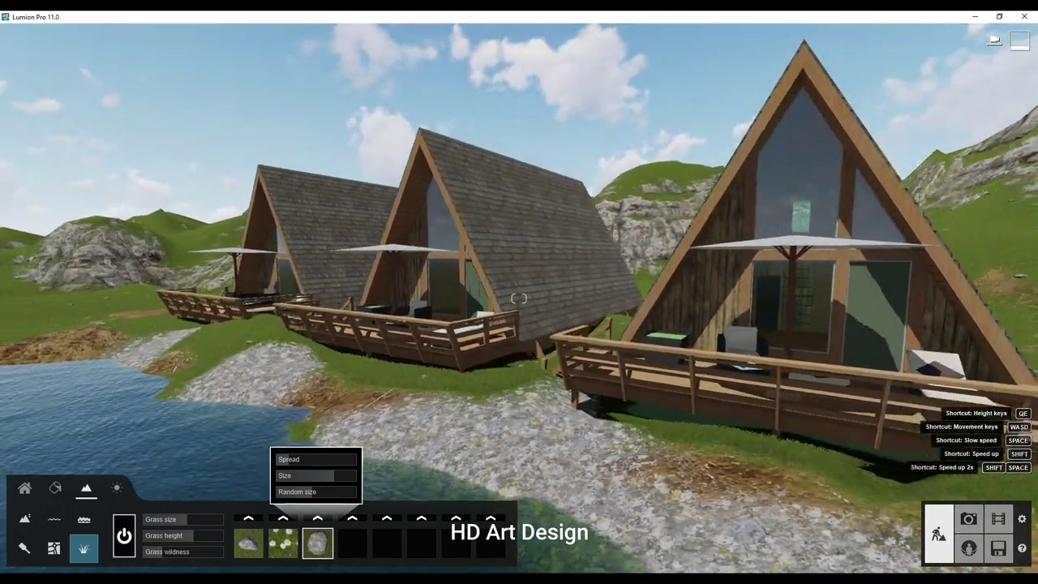
key(w)
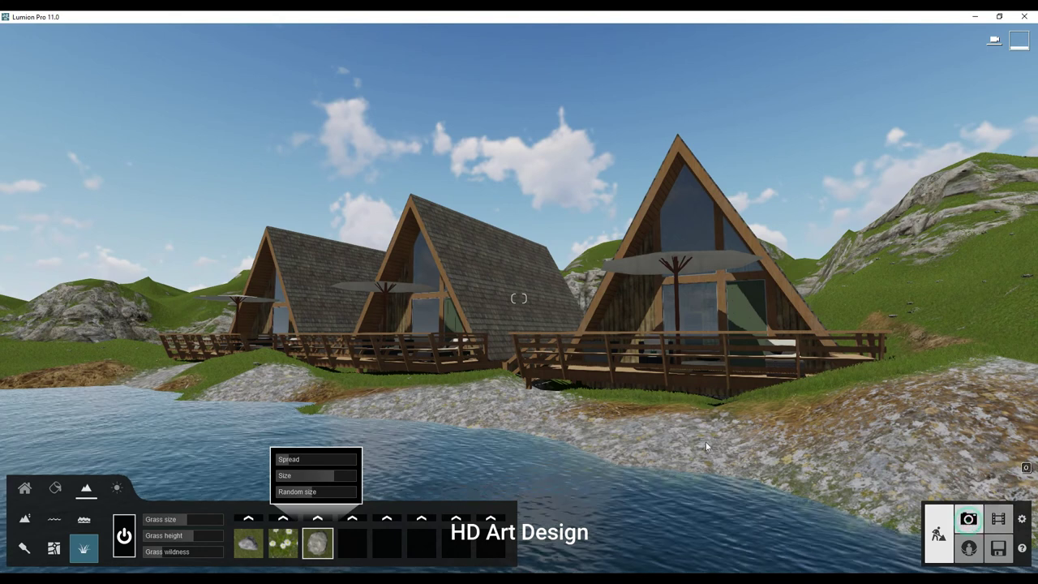
- Save the current lakeside cabin view as photo 1 in Photo mode
click(969, 519)
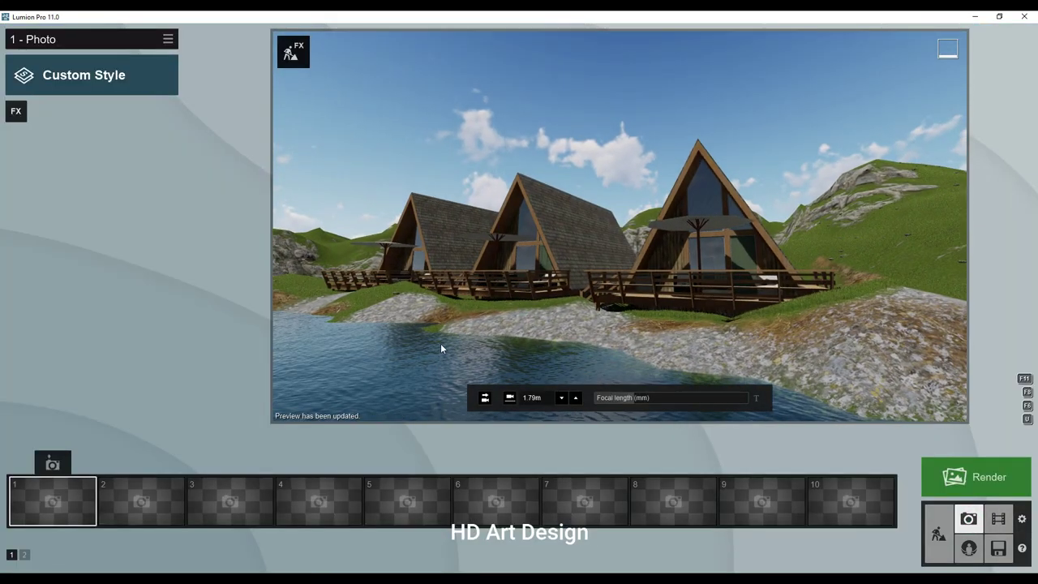
click(52, 463)
click(939, 533)
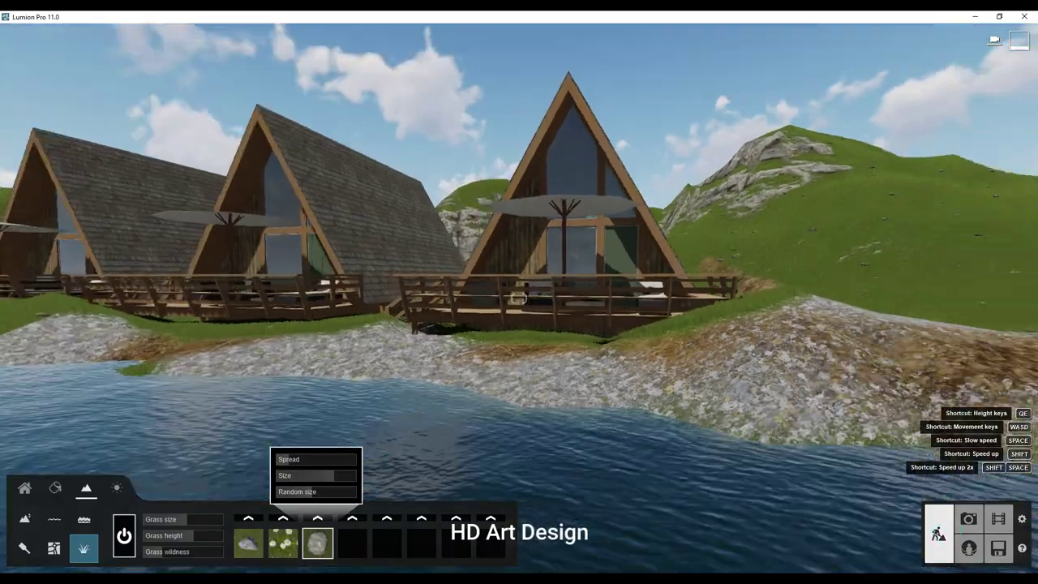
- Back in Build mode, select Landscape Height and face all three cabins
key(w)
click(23, 518)
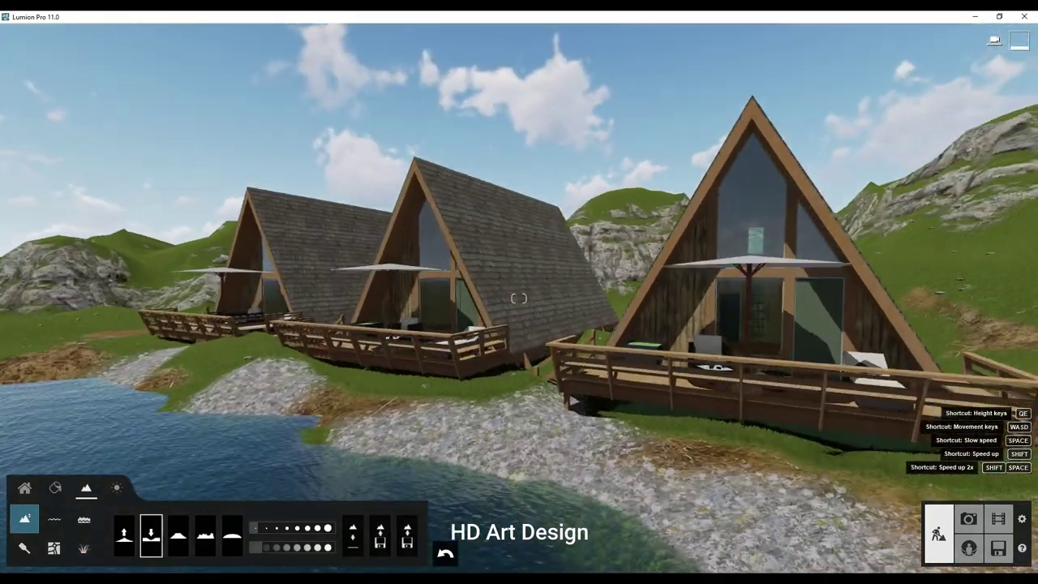
right_drag(519, 298, 255, 504)
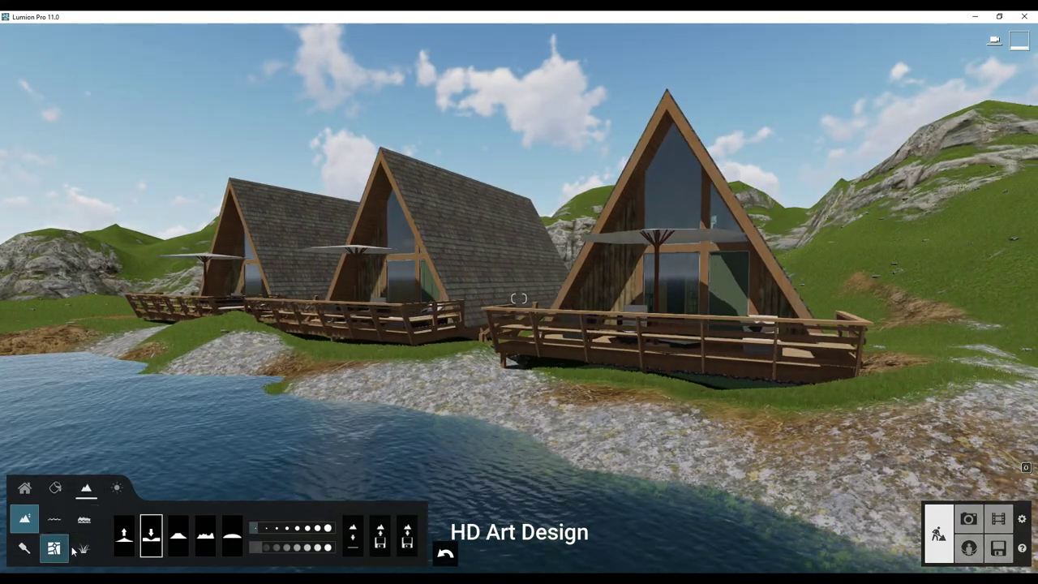
- Try EuropeSand, NevadaGrass and gravel in the second paint slot, settling on Gravel_SE
click(24, 547)
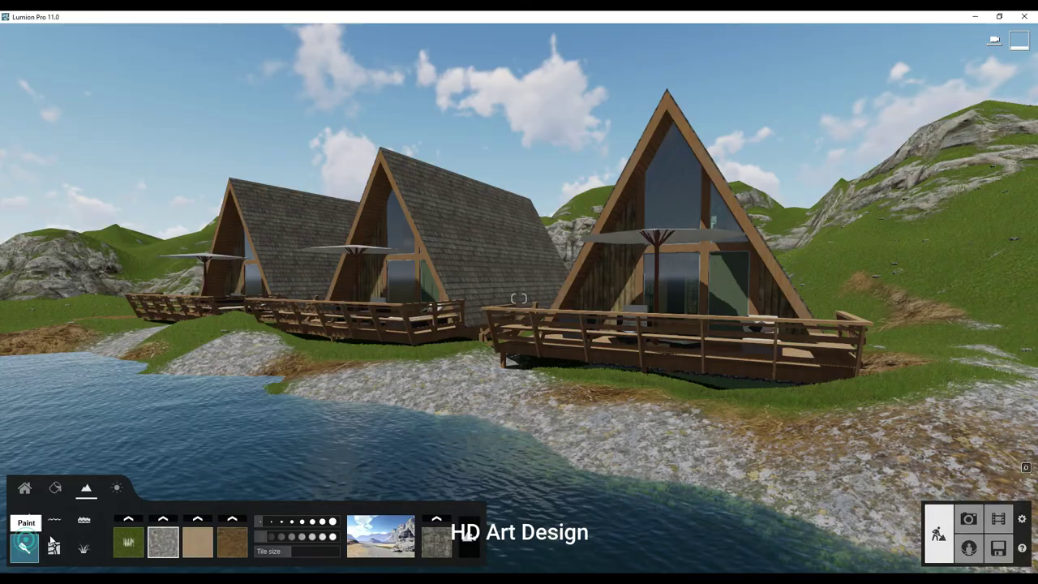
click(165, 519)
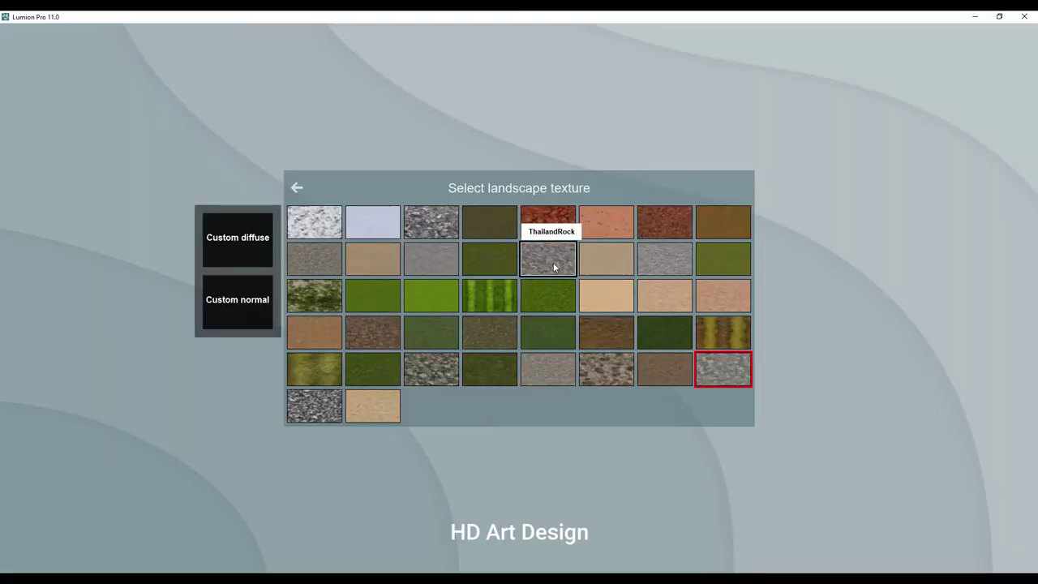
click(355, 259)
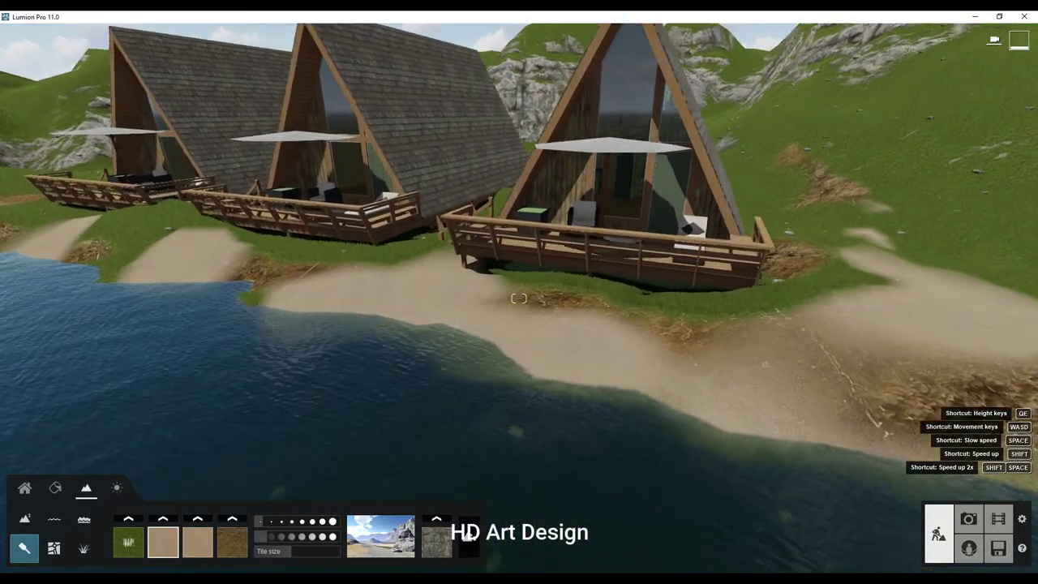
scroll(746, 503, down, 5)
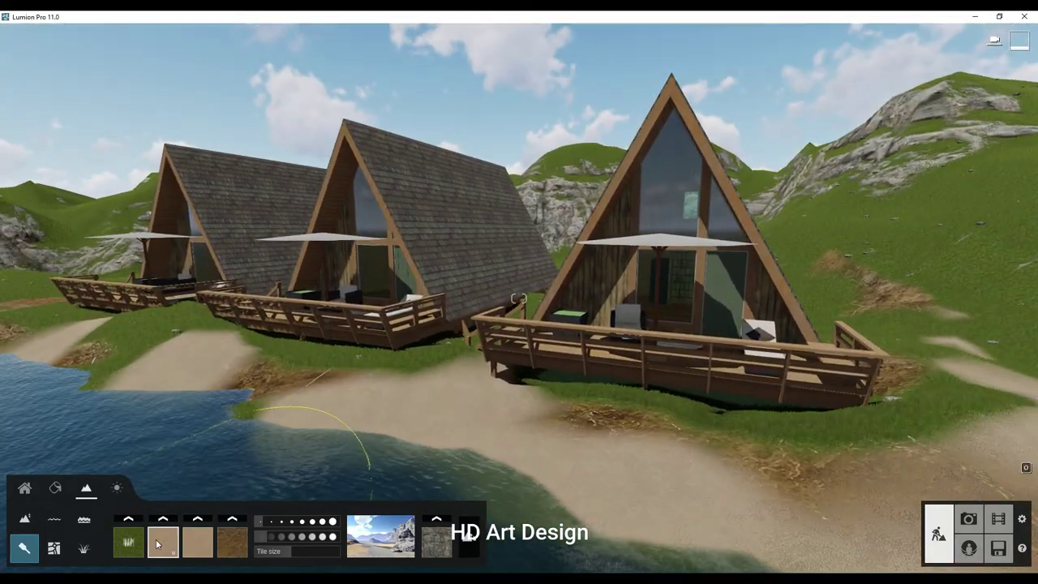
click(163, 523)
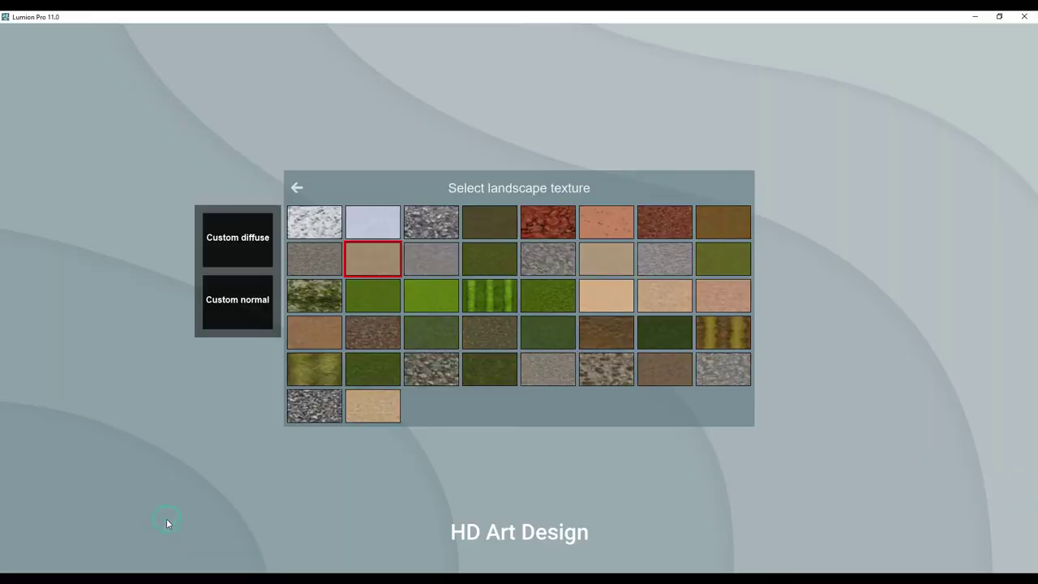
click(721, 232)
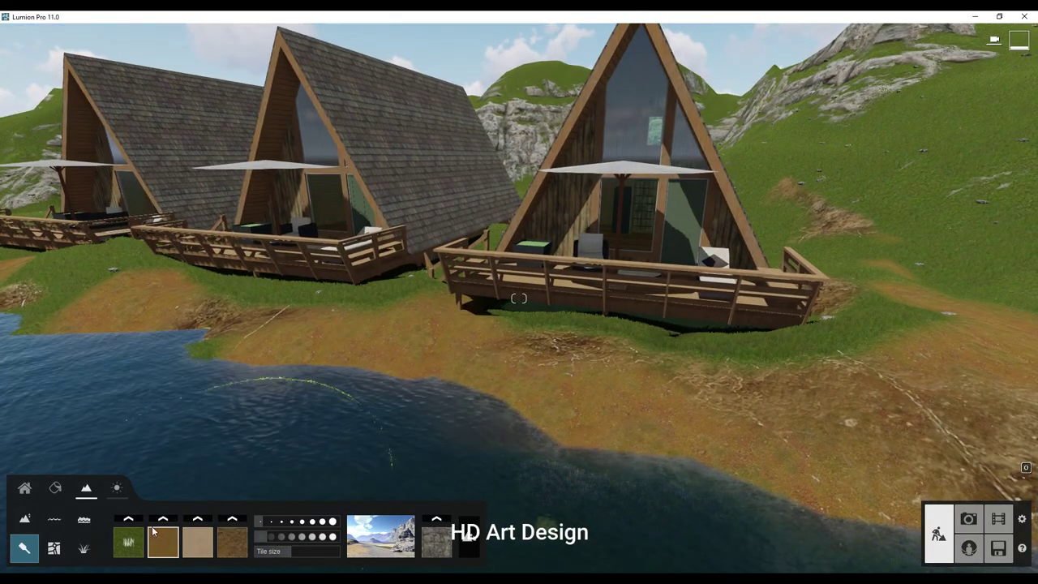
click(152, 531)
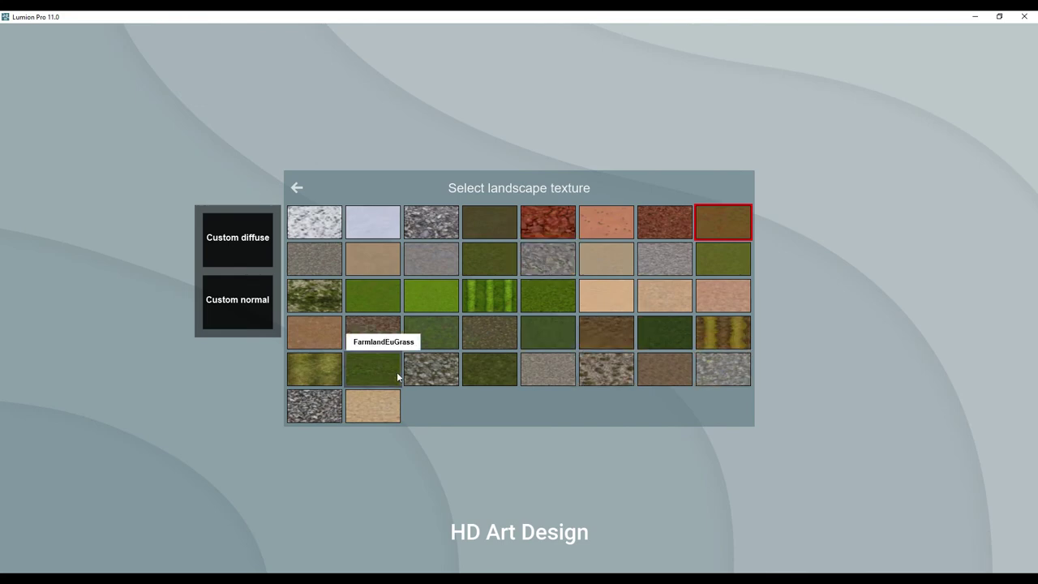
click(426, 369)
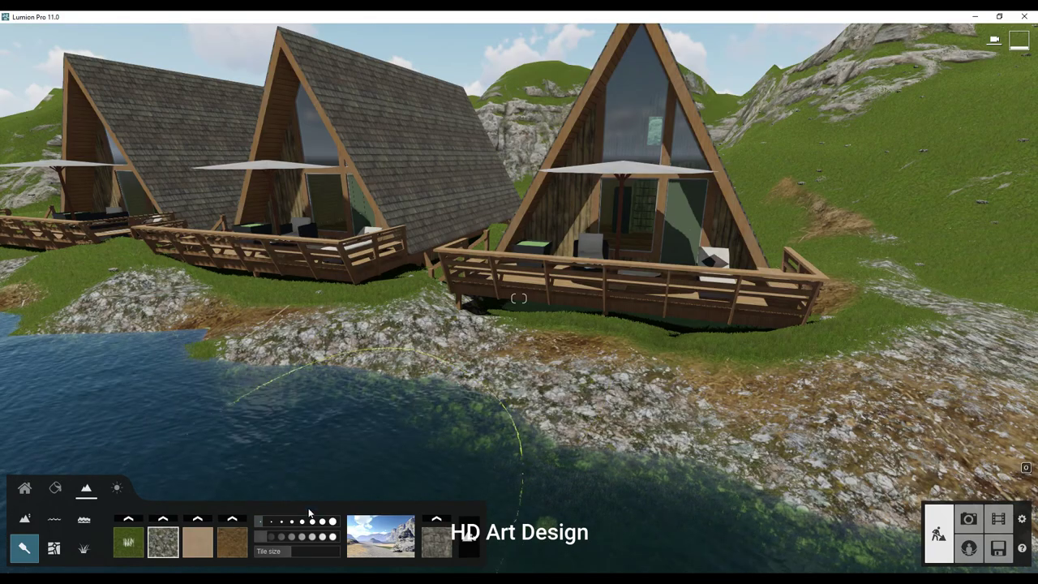
click(177, 527)
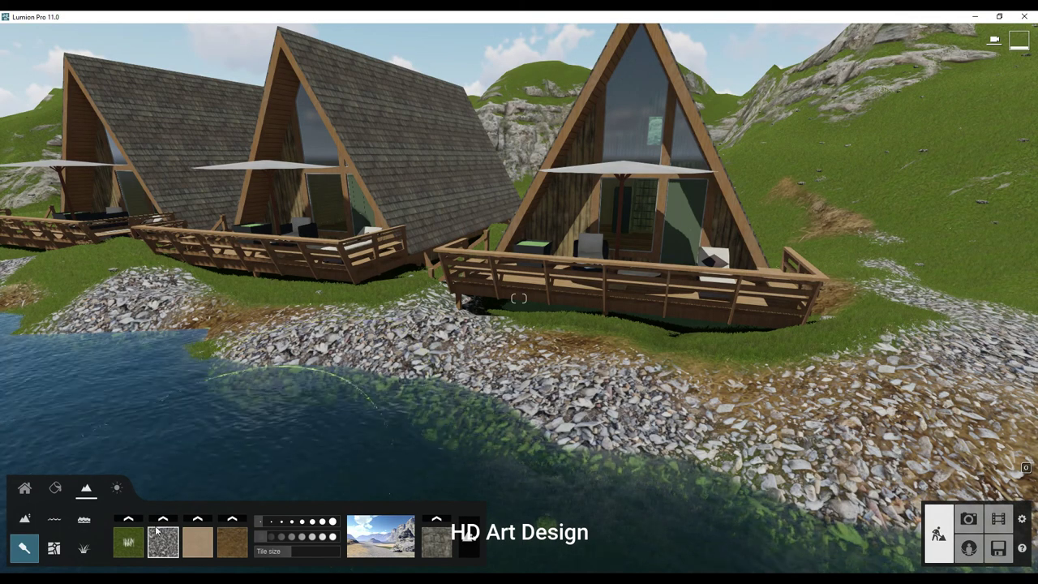
click(160, 521)
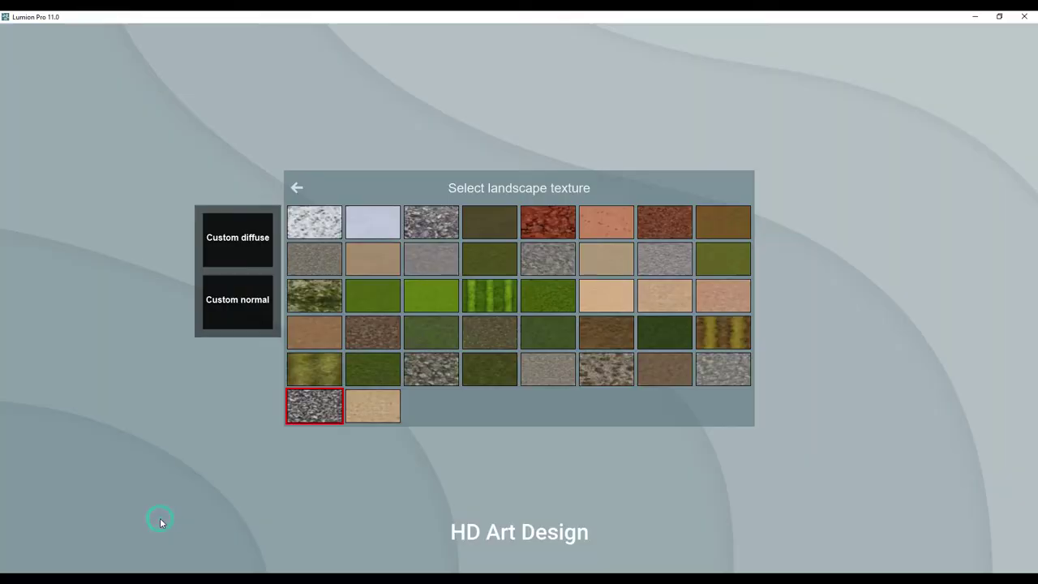
click(309, 412)
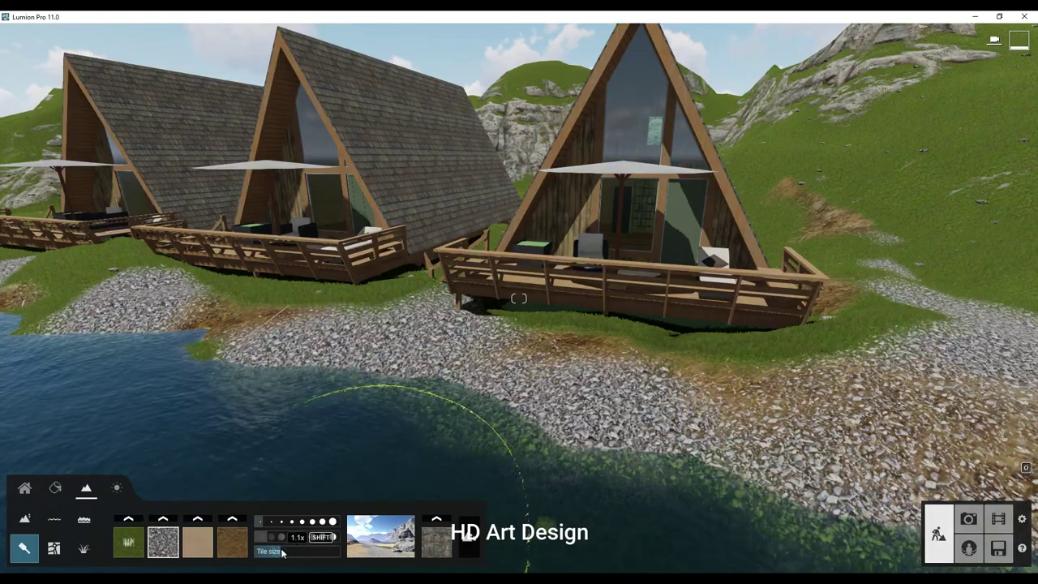
- Set tile size to 1.7, shrink the brush, and load FlatRock and brown soil textures
drag(265, 536, 282, 538)
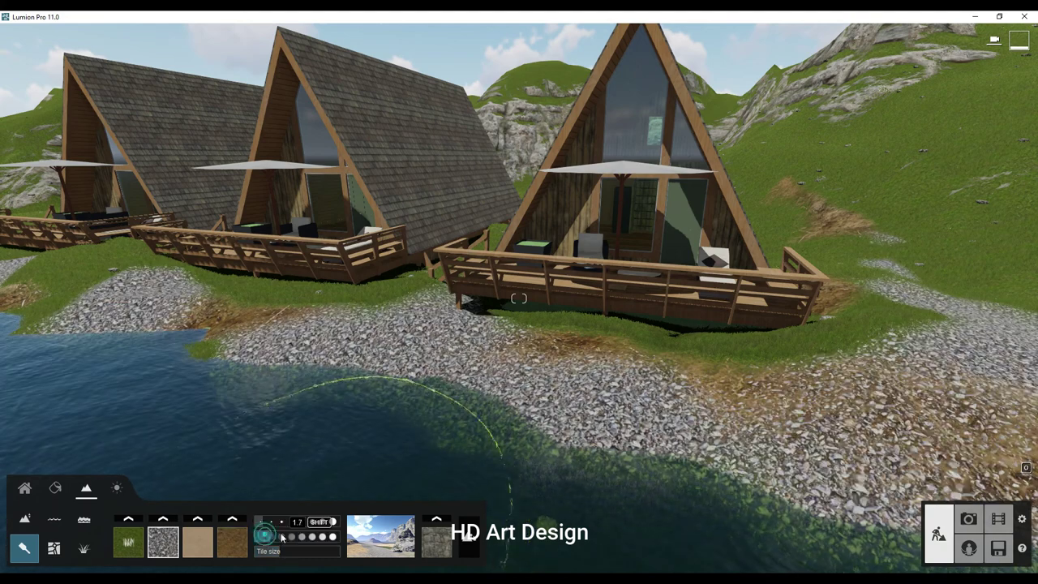
click(263, 520)
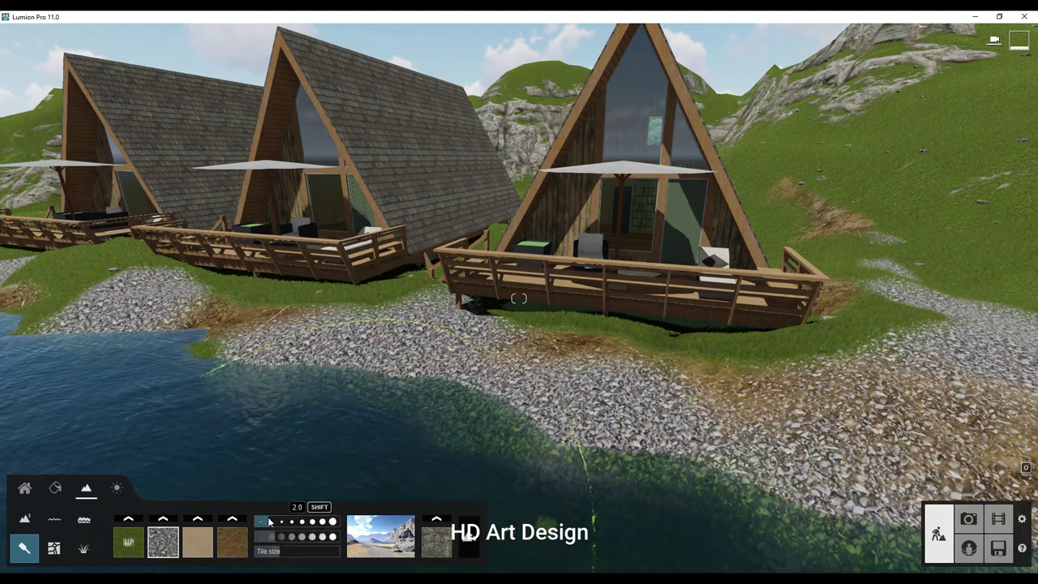
click(438, 520)
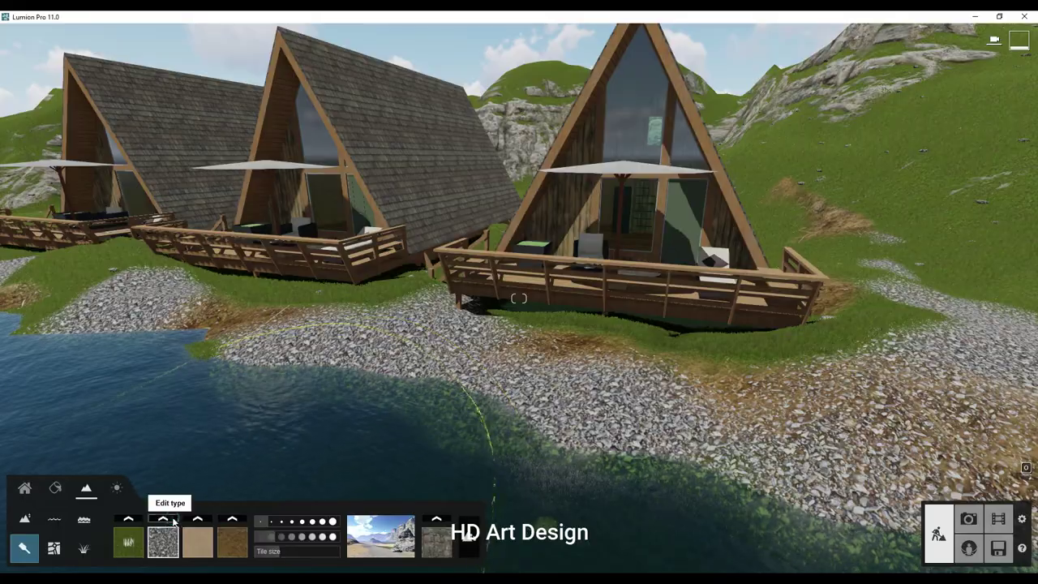
click(166, 537)
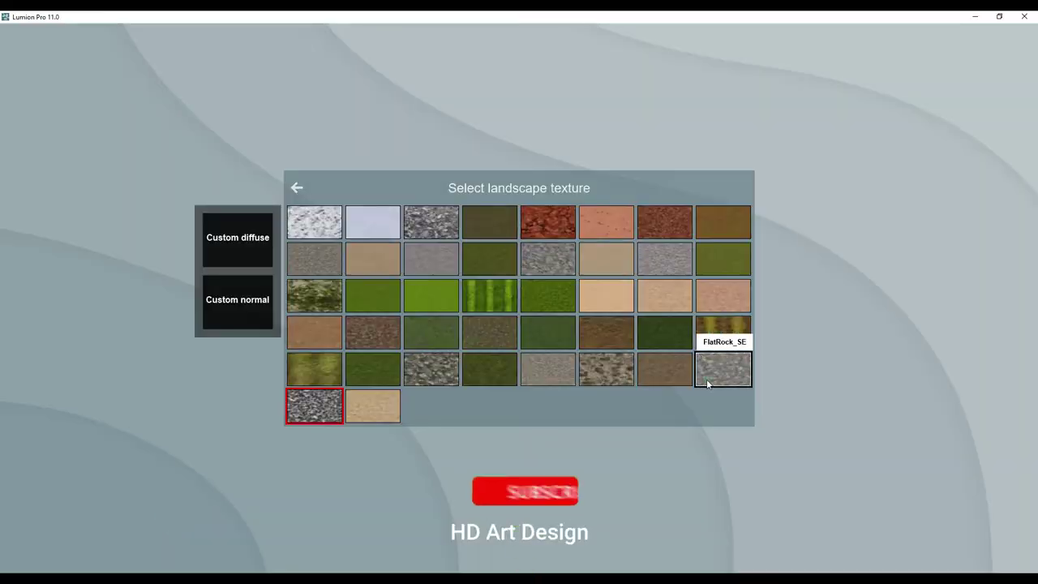
click(707, 379)
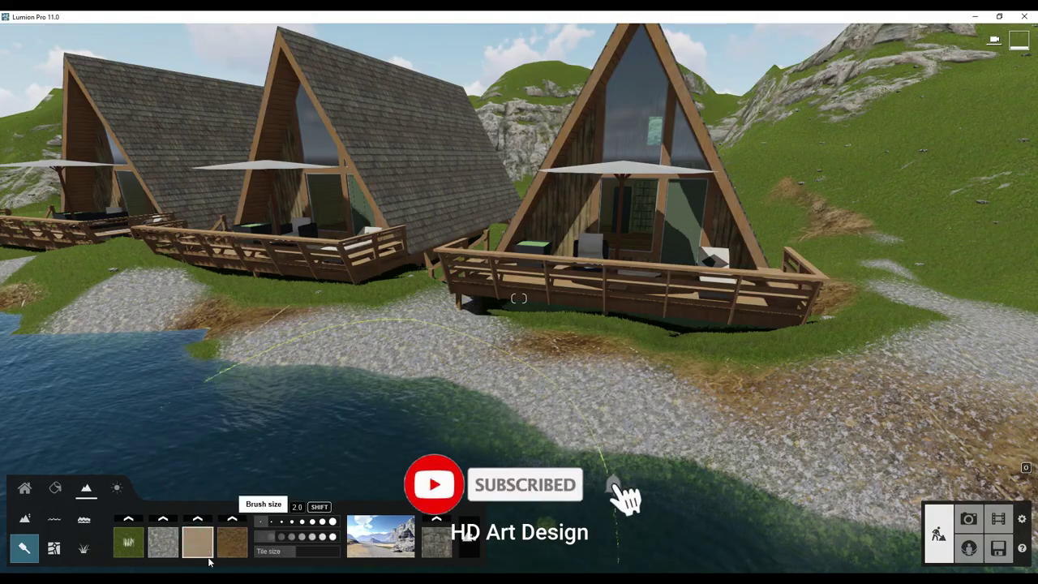
click(198, 520)
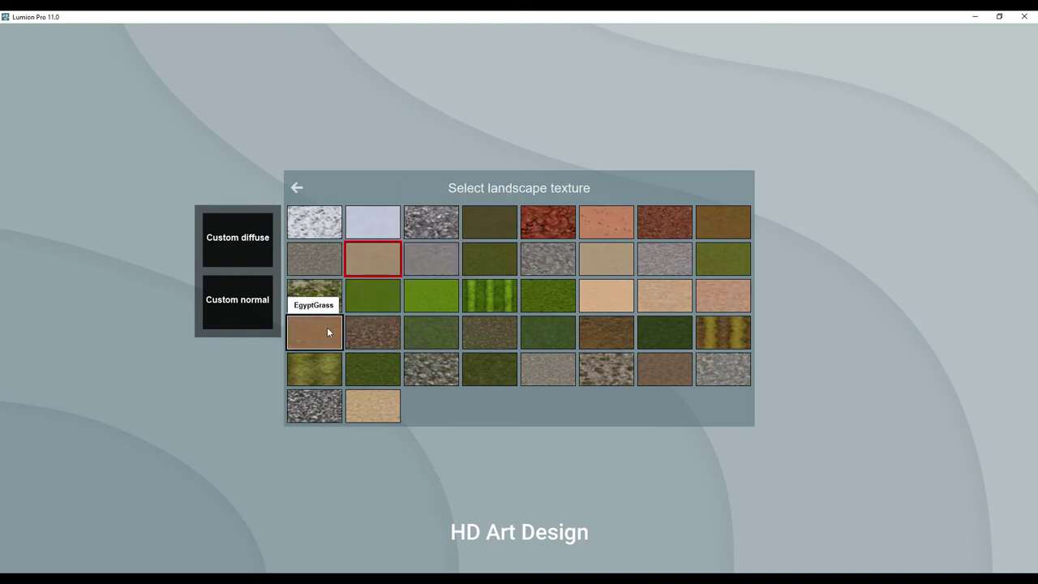
click(600, 330)
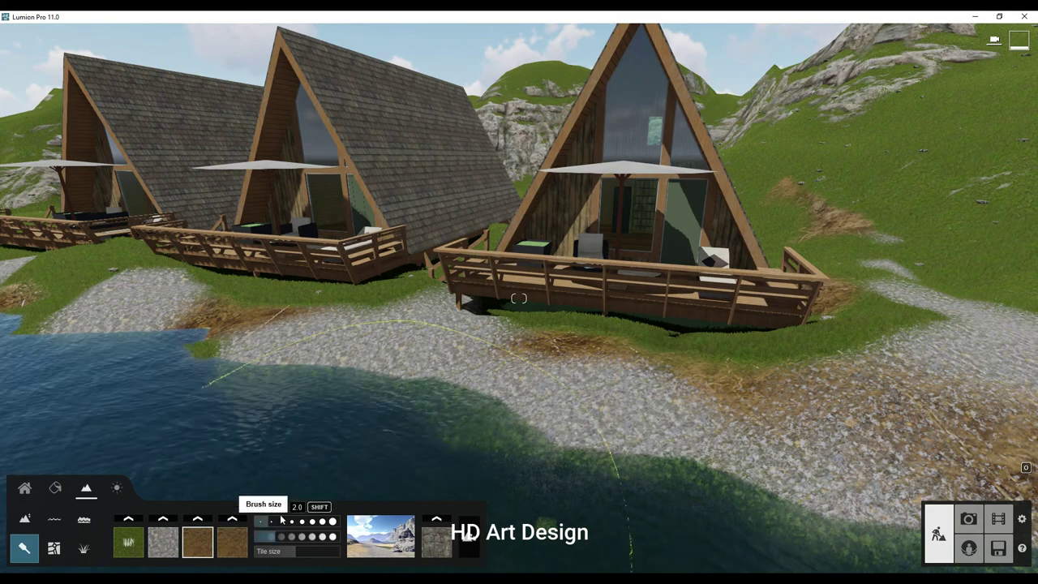
- Paint the brown soil texture onto the terrain near the shoreline
right_drag(265, 526, 870, 341)
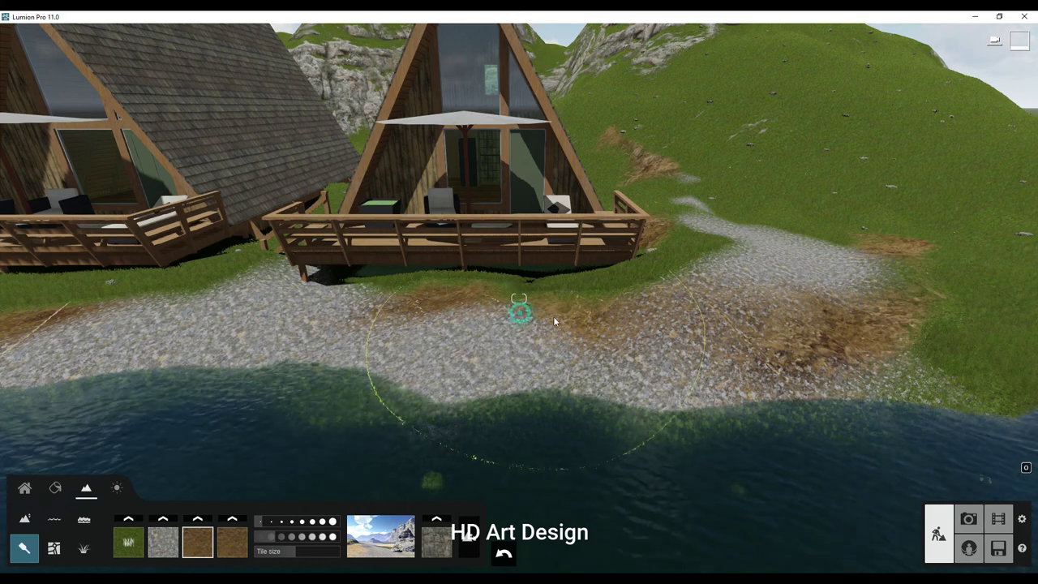
right_drag(506, 337, 462, 322)
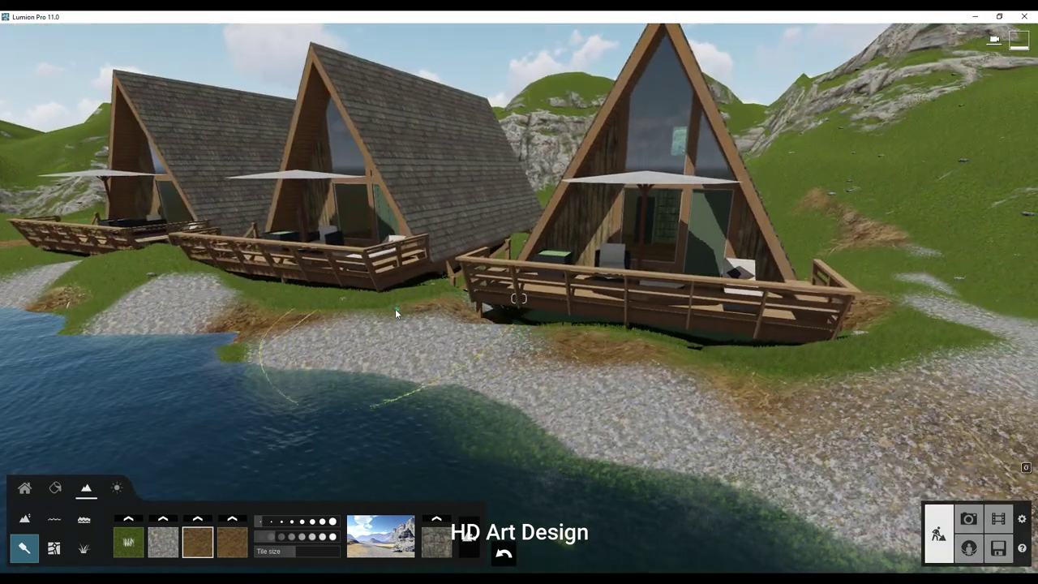
click(399, 403)
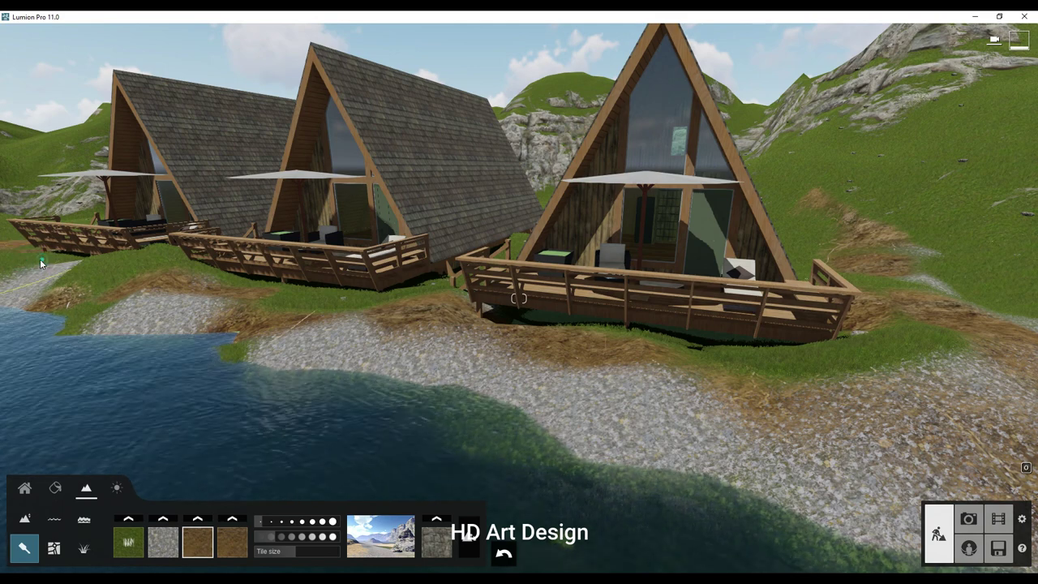
- Brush grass across the left gravel strip, reframe the cottages and preview them in Photo mode
drag(40, 258, 206, 261)
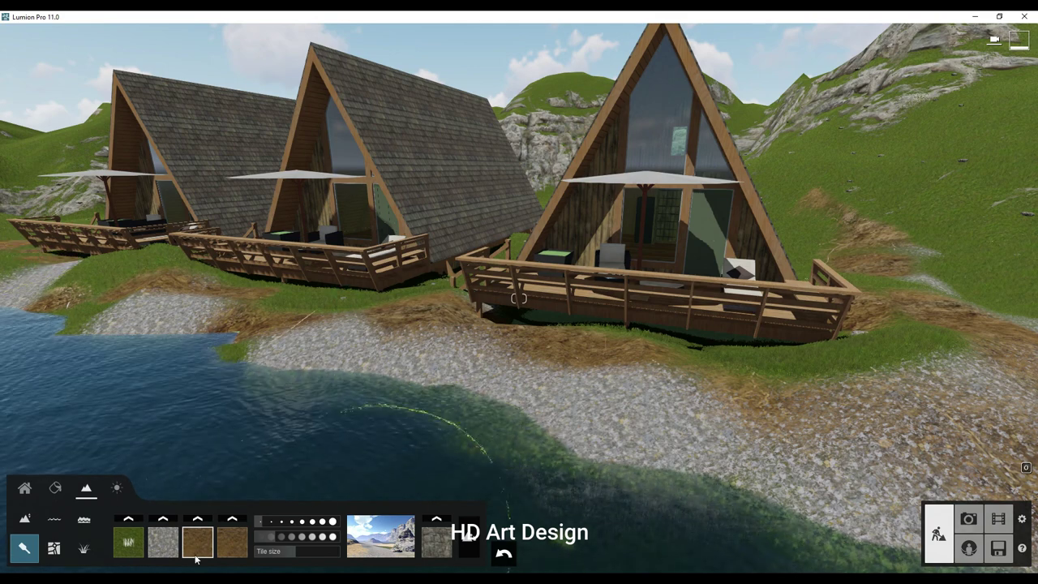
right_drag(195, 558, 266, 408)
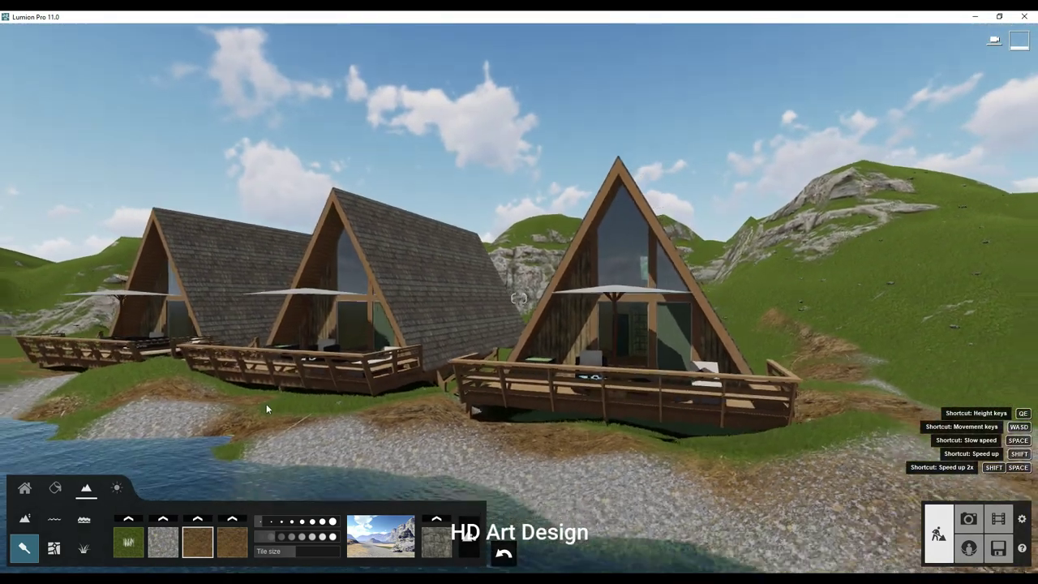
right_drag(293, 369, 276, 370)
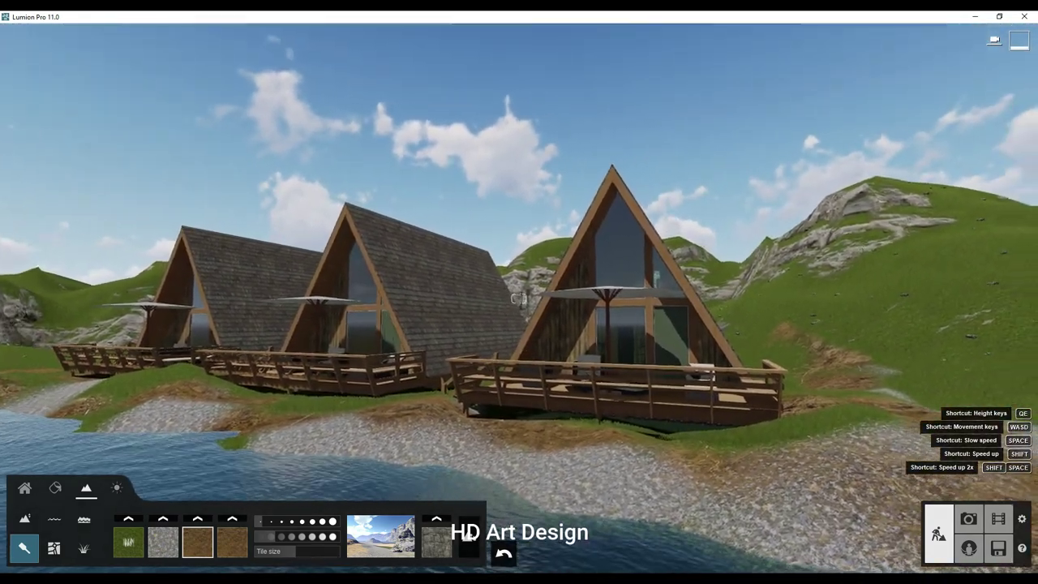
click(968, 520)
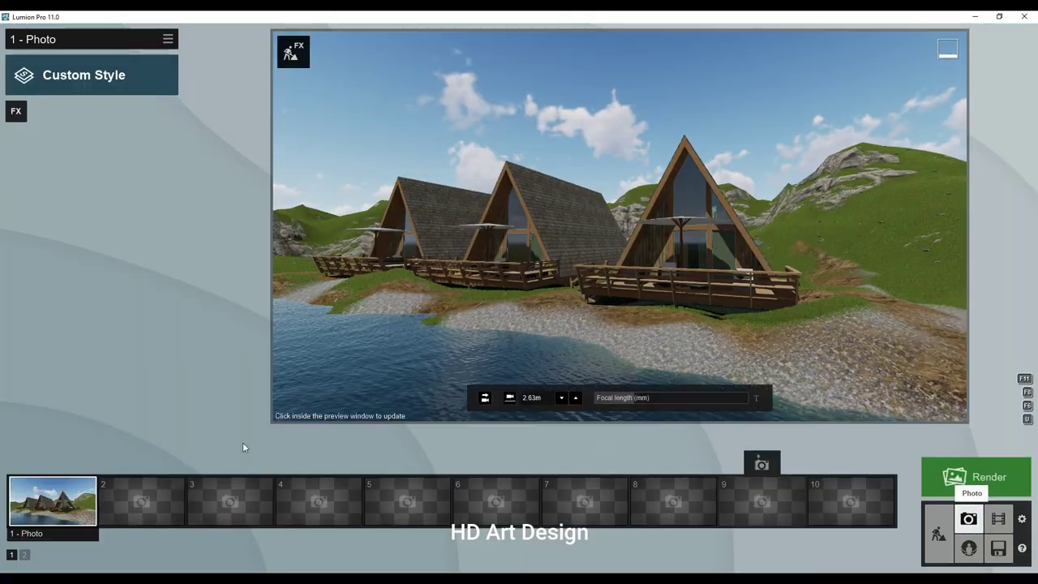
- Back in Build mode, inspect the window glass material in the Material Editor, leaving it unchanged
click(938, 532)
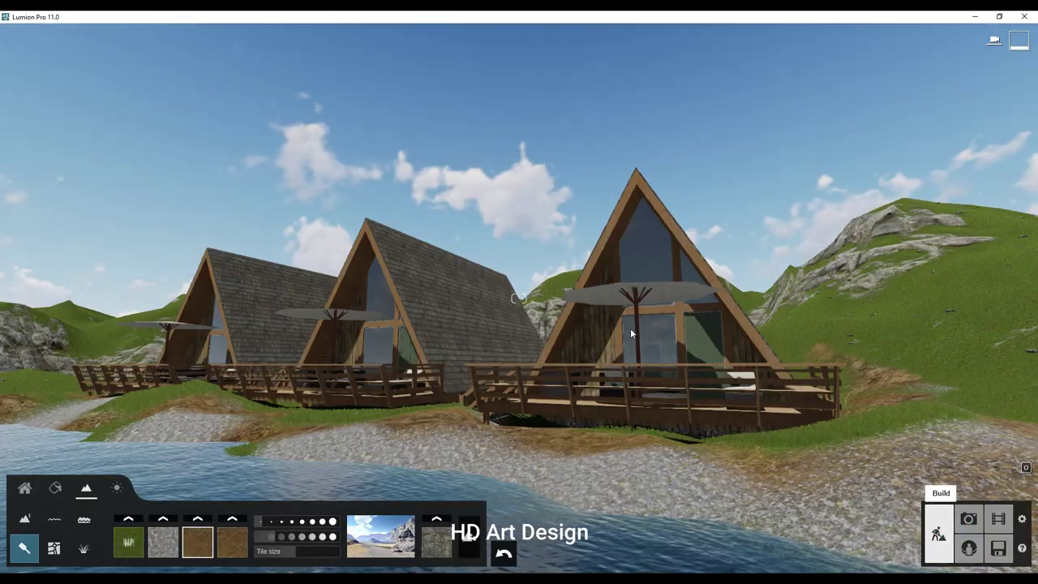
click(55, 488)
click(645, 259)
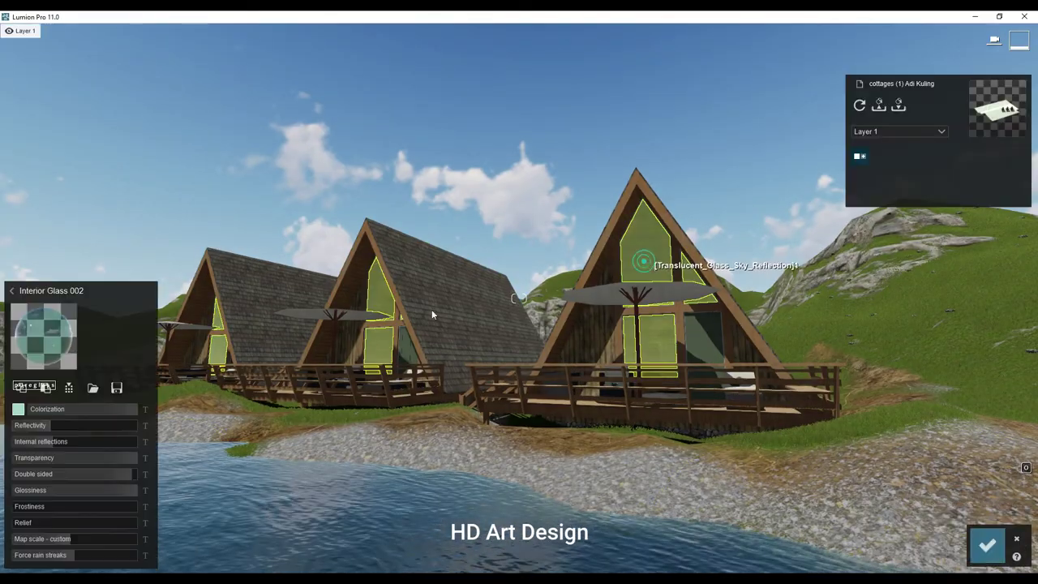
click(40, 307)
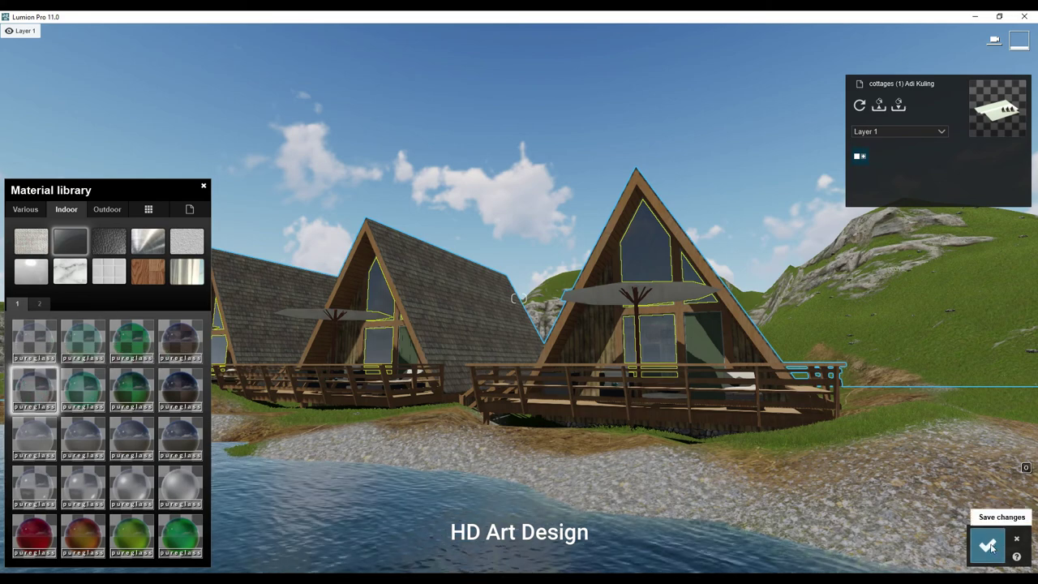
click(987, 545)
- Give the cottage decks Outdoor Wood Polii Wood Fine 022 3k with weathering 0.4
click(580, 323)
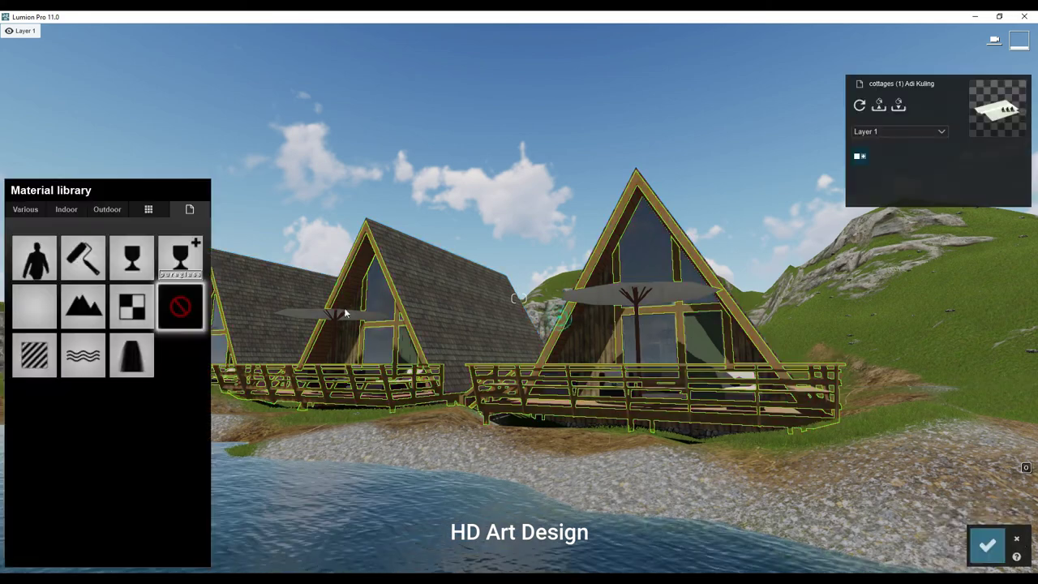
click(107, 209)
click(117, 274)
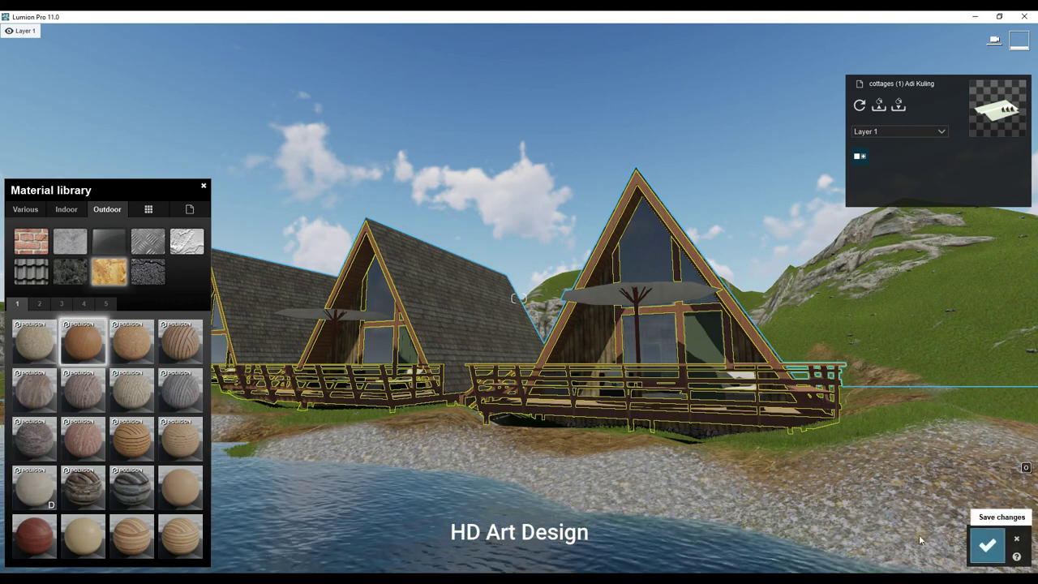
click(82, 337)
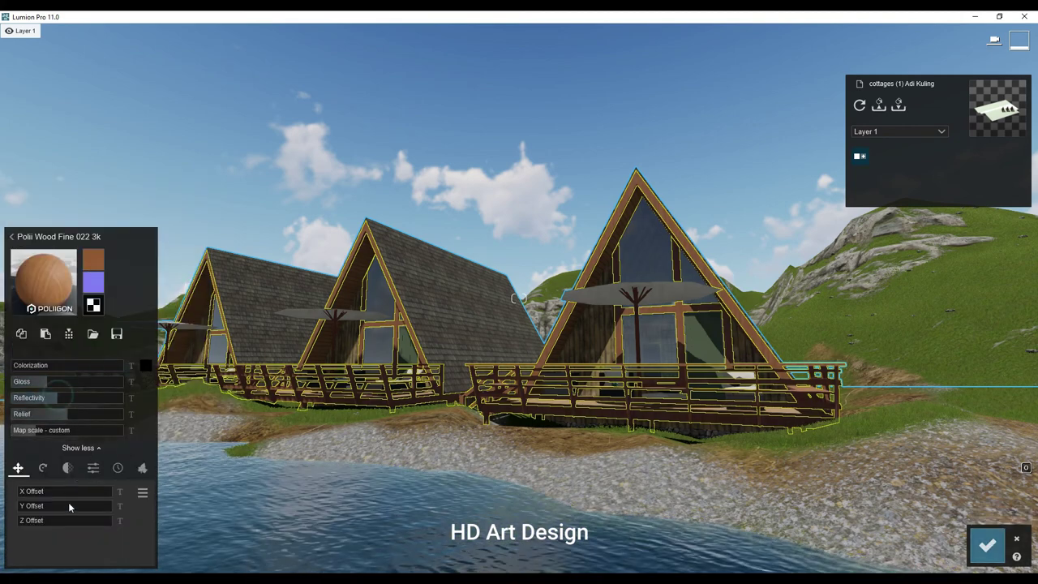
click(118, 468)
click(70, 507)
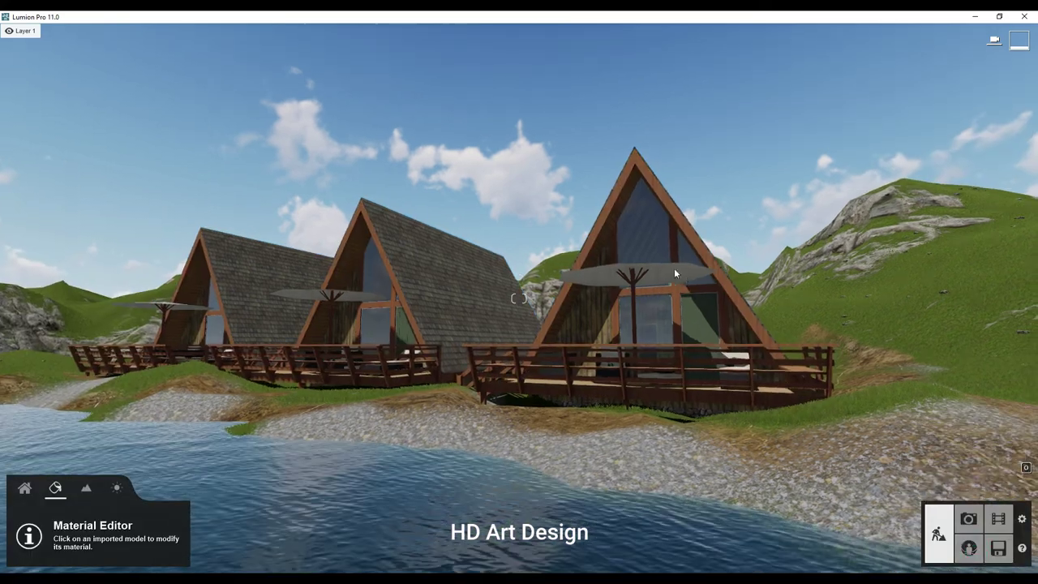
- Make the umbrellas Indoor Plastic Glossy 006 colorized grey-white and confirm
click(674, 267)
click(107, 209)
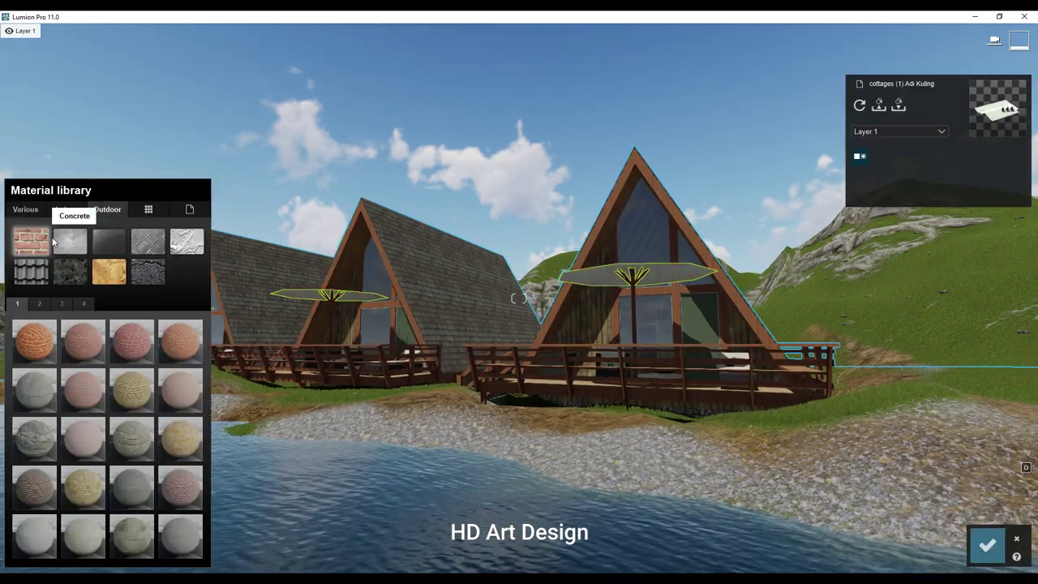
click(73, 210)
click(63, 304)
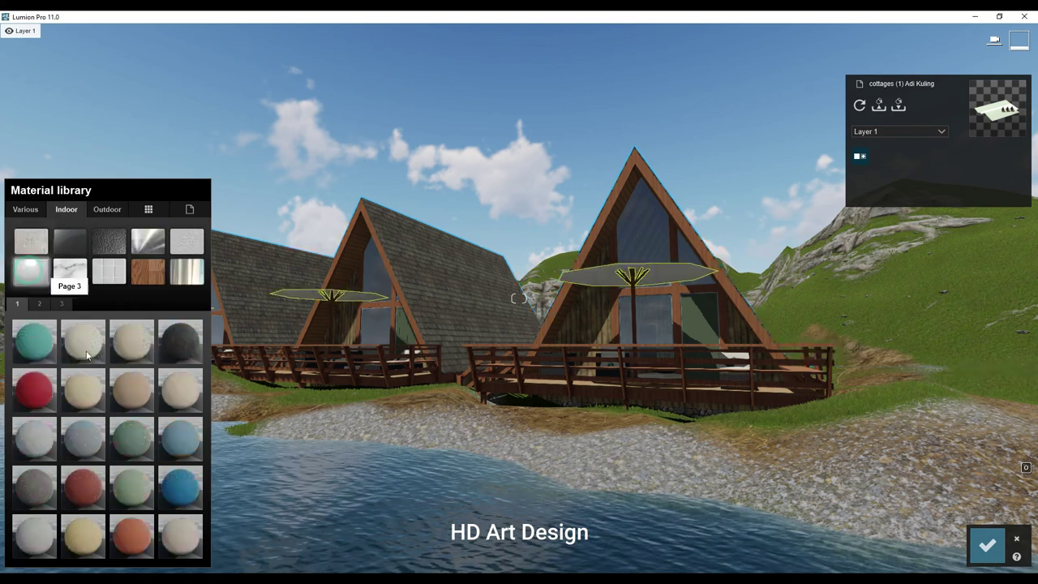
click(64, 306)
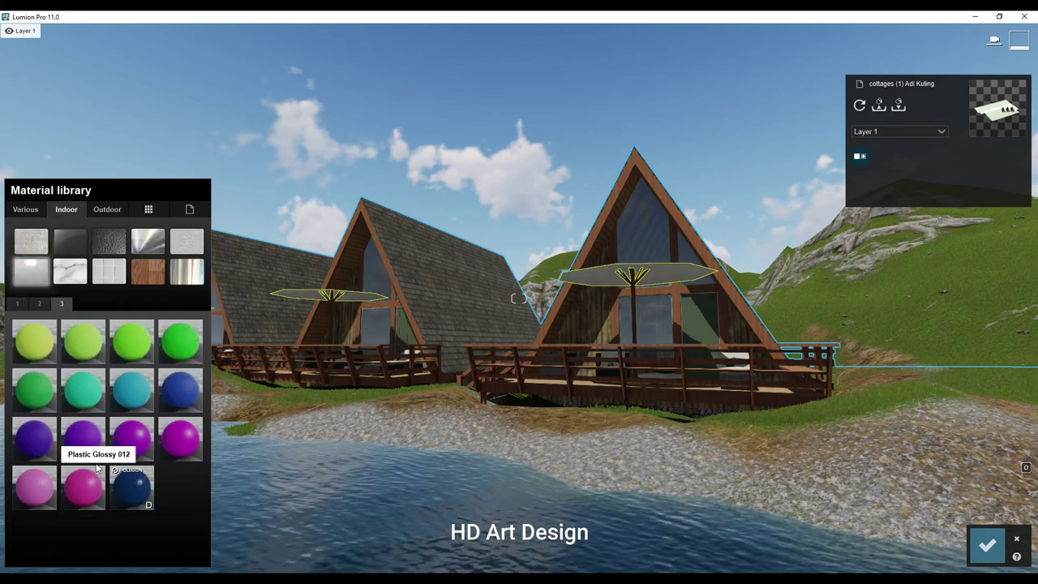
click(83, 438)
drag(31, 367, 144, 379)
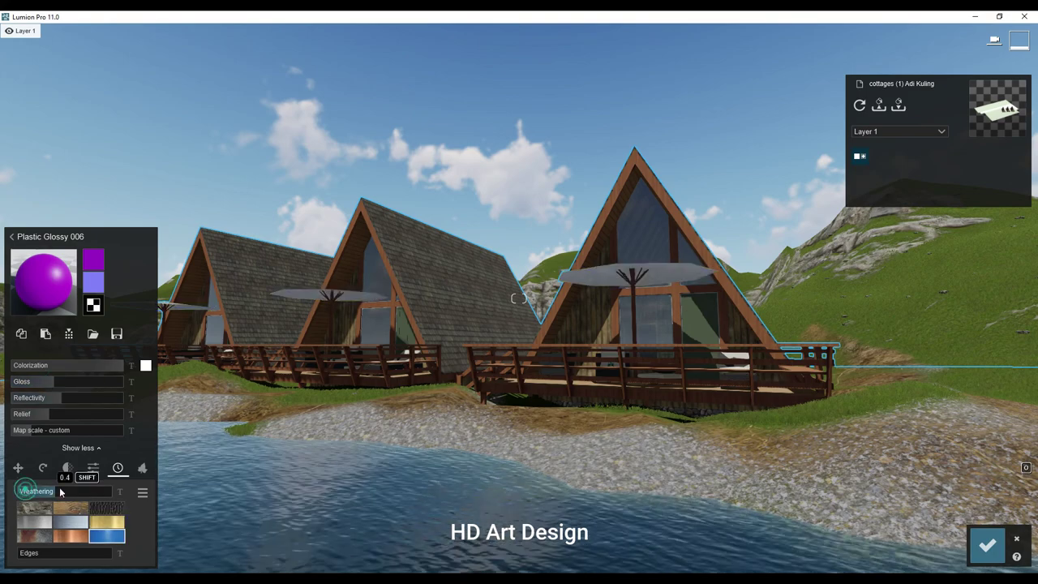
click(987, 545)
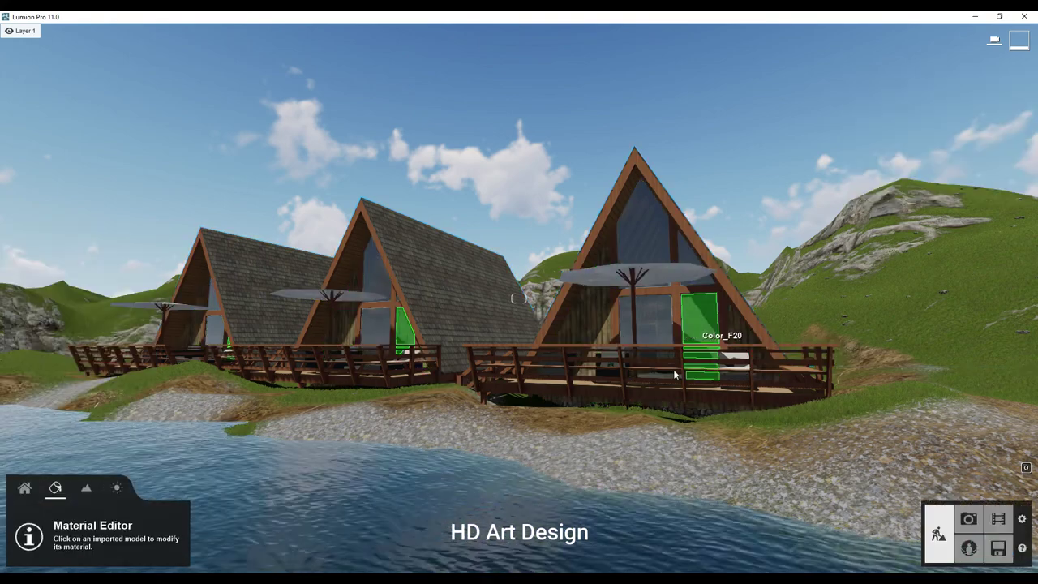
- Give the cottage doors a Custom Standard material with a weathering look and save it
click(696, 323)
click(107, 209)
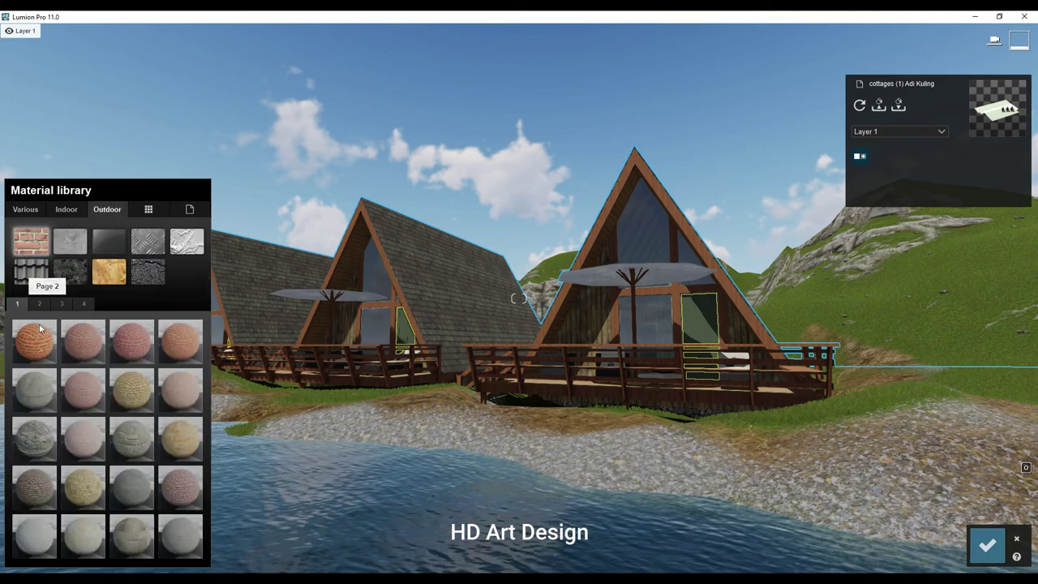
click(69, 210)
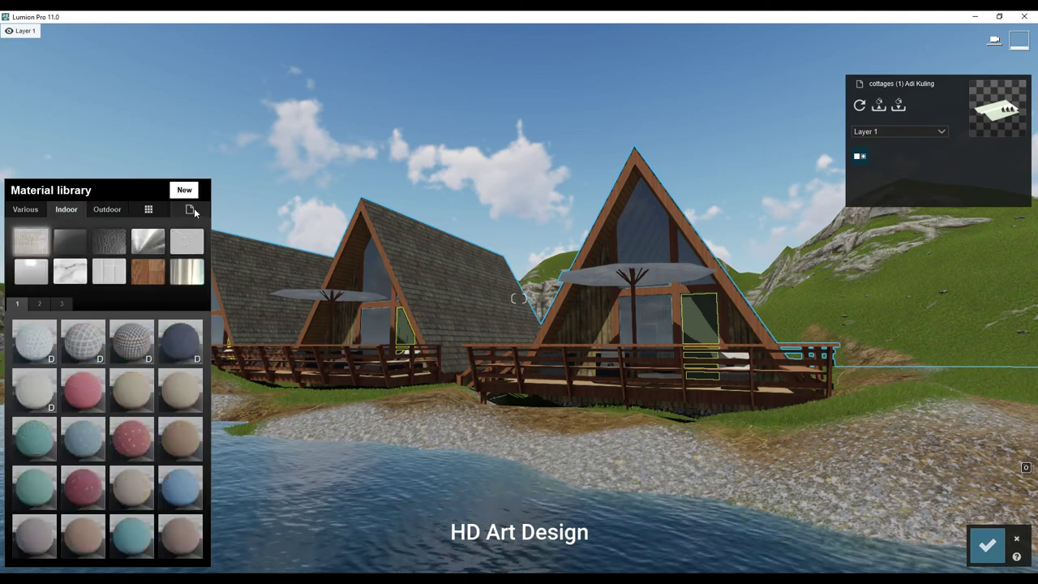
click(190, 209)
click(34, 302)
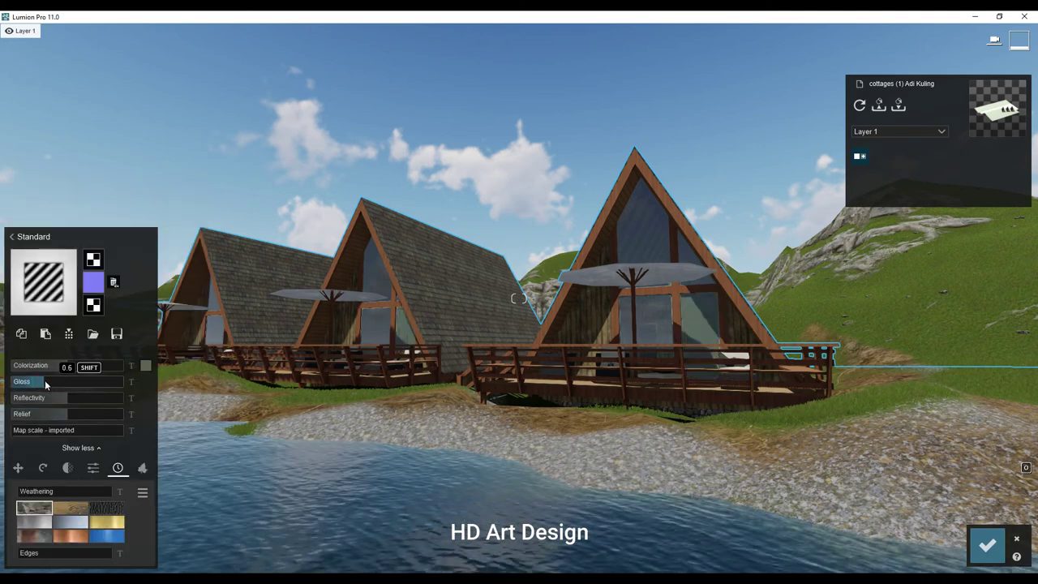
click(107, 535)
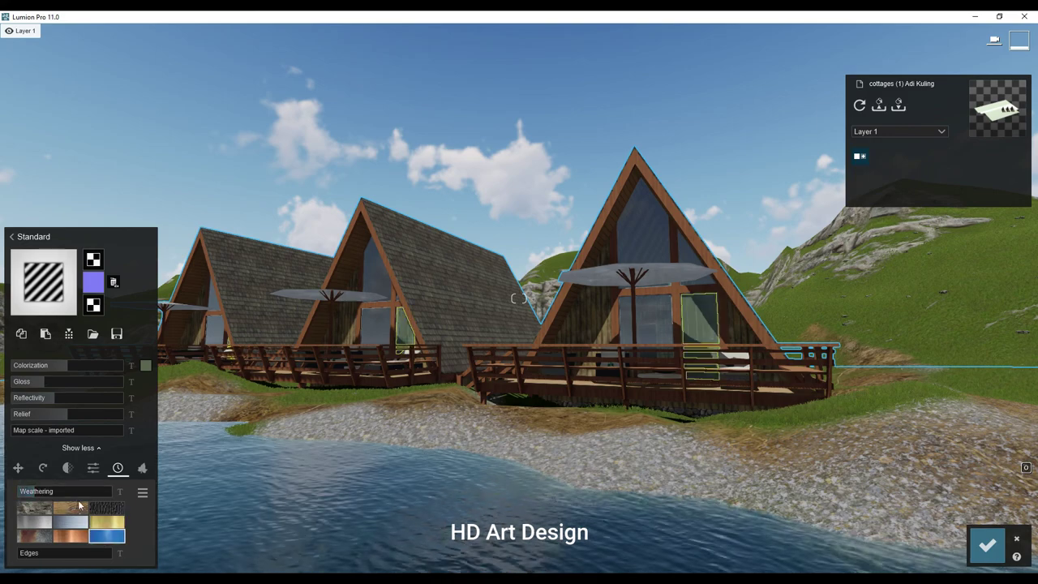
click(70, 507)
click(988, 546)
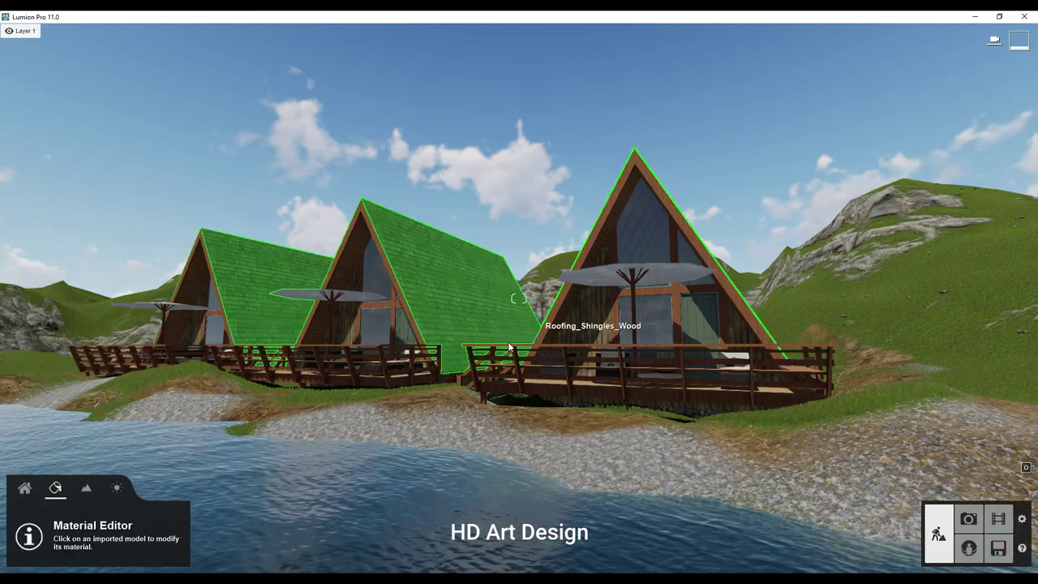
- Assign the cottage glass a Standard material with adjusted reflectivity and save it
click(628, 306)
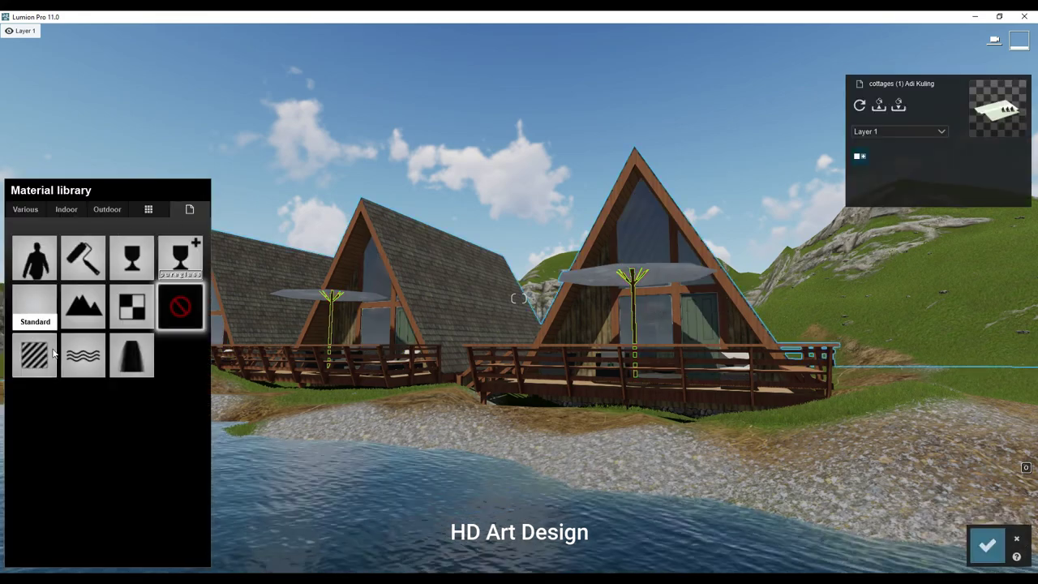
click(34, 302)
click(55, 396)
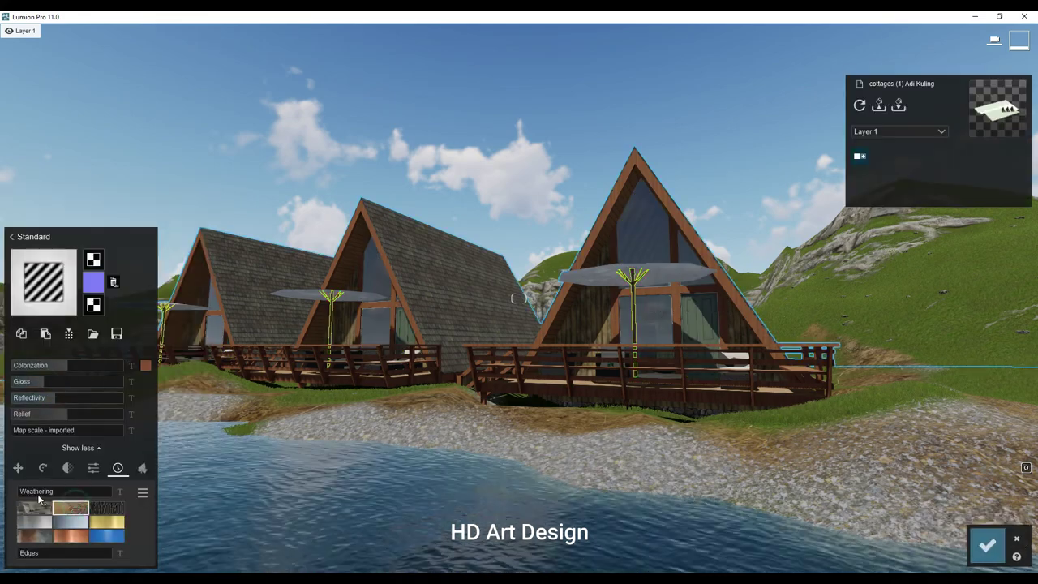
click(987, 545)
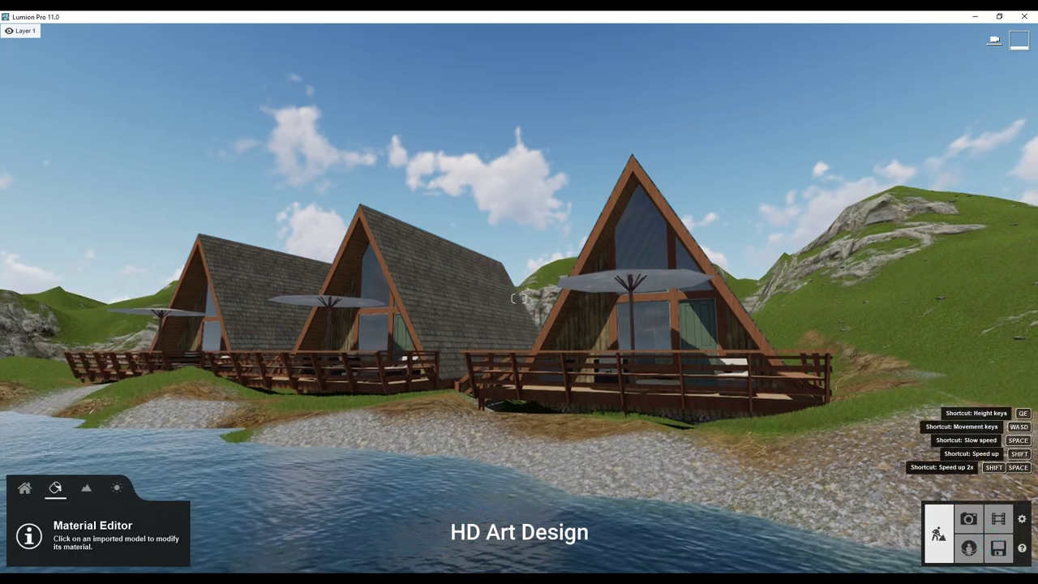
- Apply Outdoor Wood Polii Wood Flooring 06 3k to the A-frame trim and save
click(599, 227)
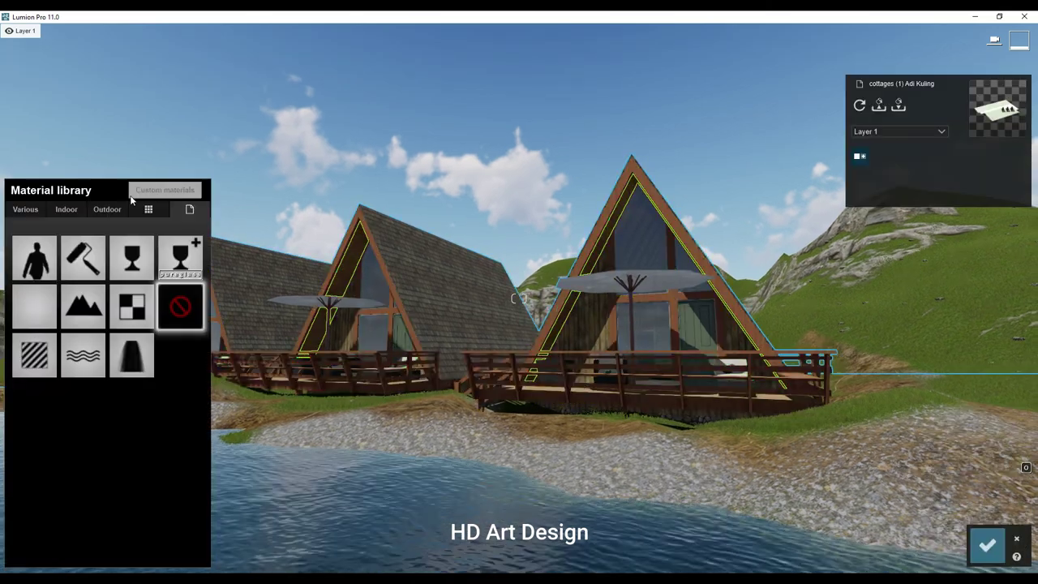
click(104, 297)
click(109, 267)
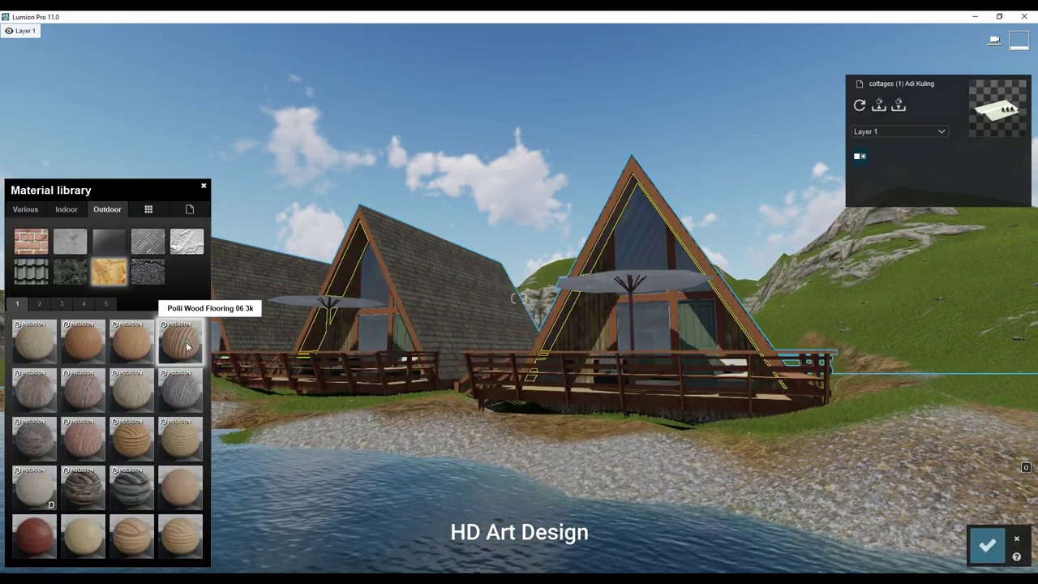
click(180, 341)
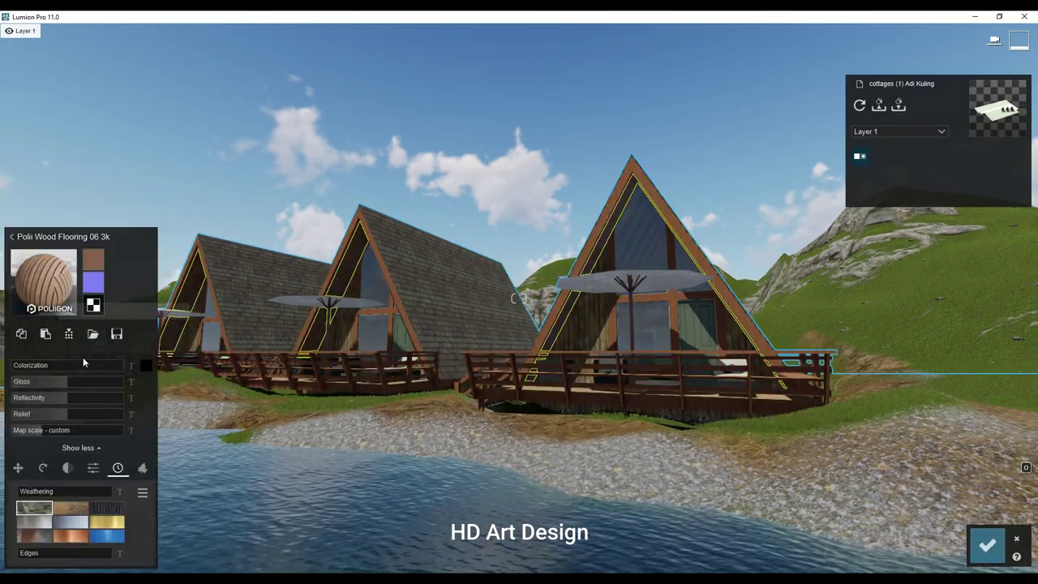
click(43, 468)
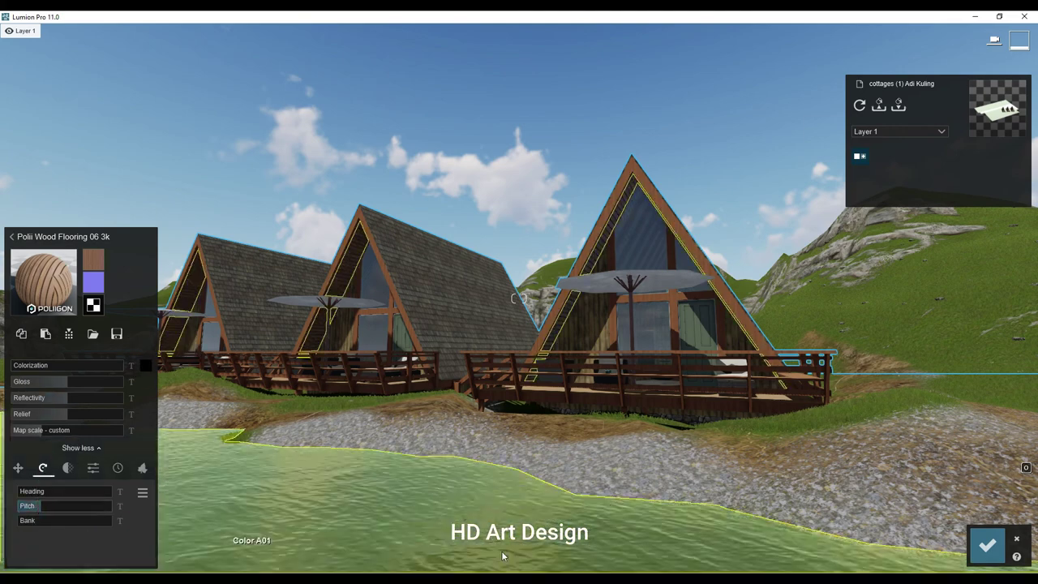
click(118, 472)
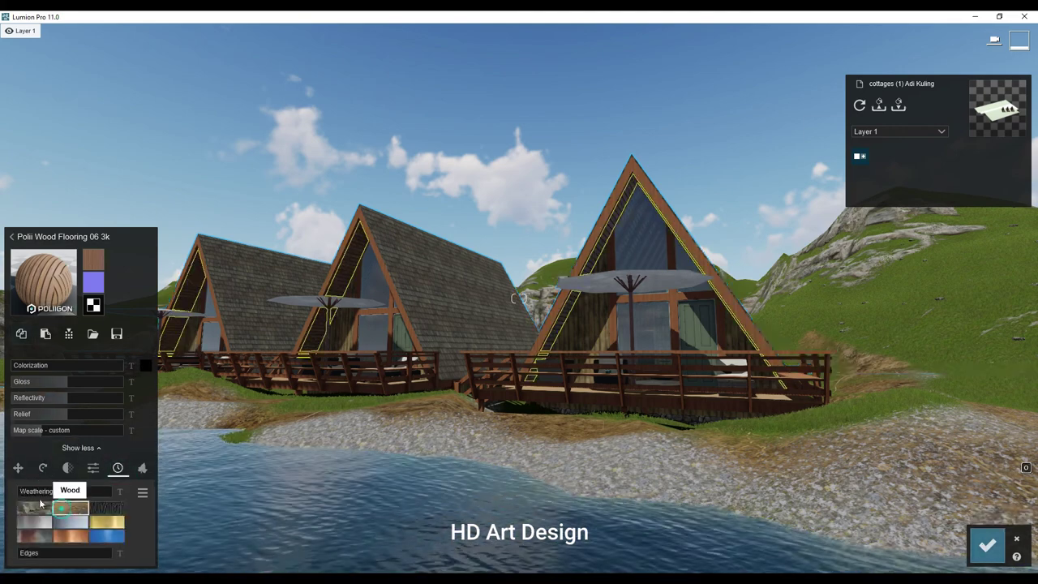
click(1003, 555)
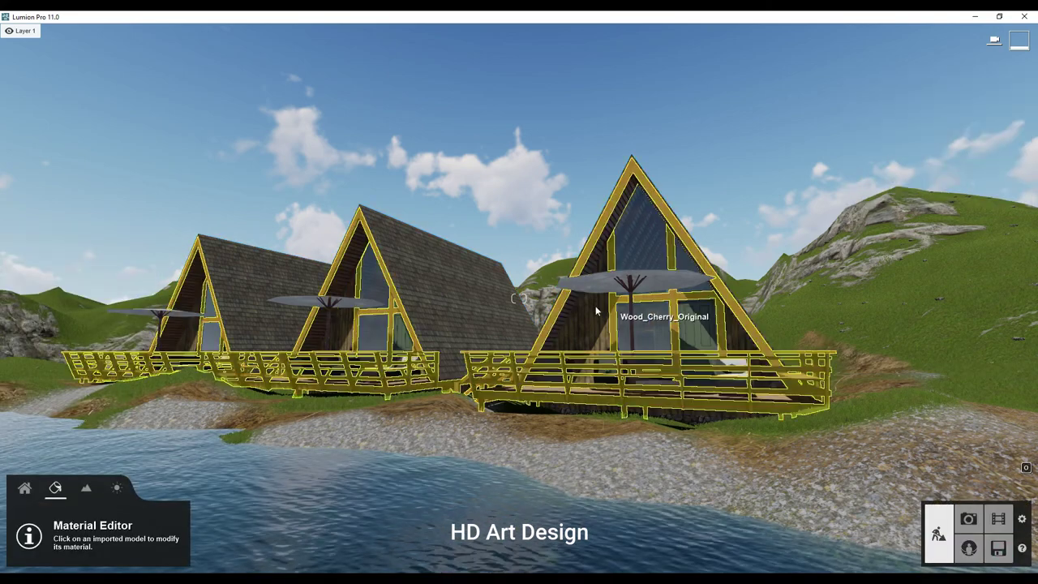
- Apply Polii Wood Flooring 06 3k to the cottage deck woodwork and save
click(383, 316)
click(110, 211)
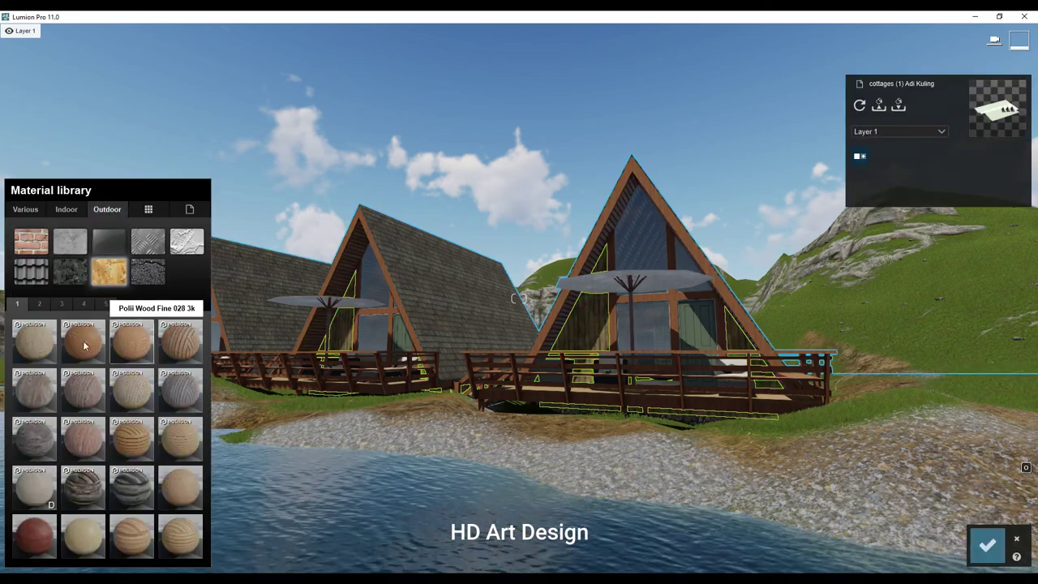
click(91, 392)
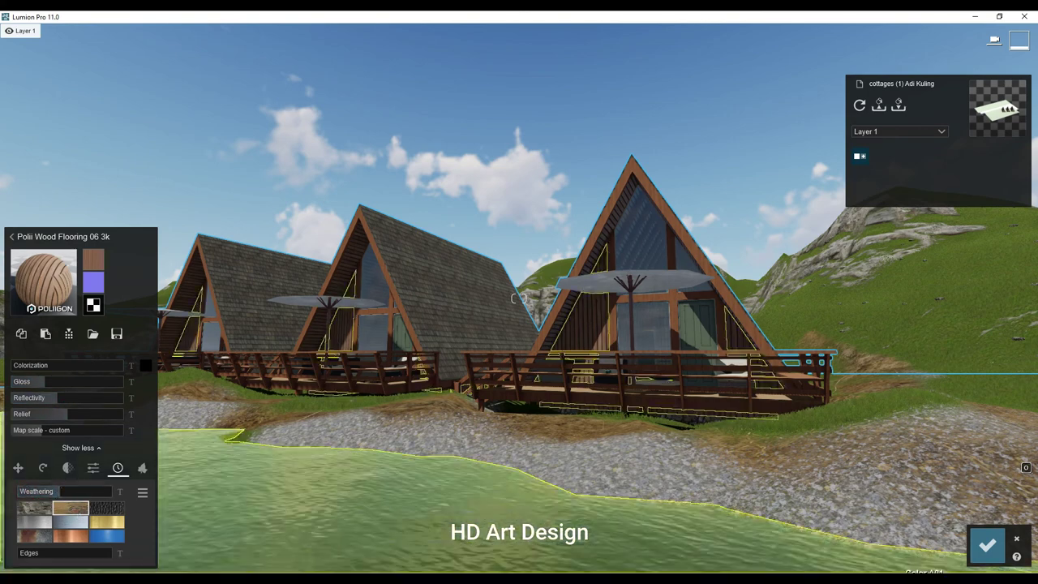
click(986, 544)
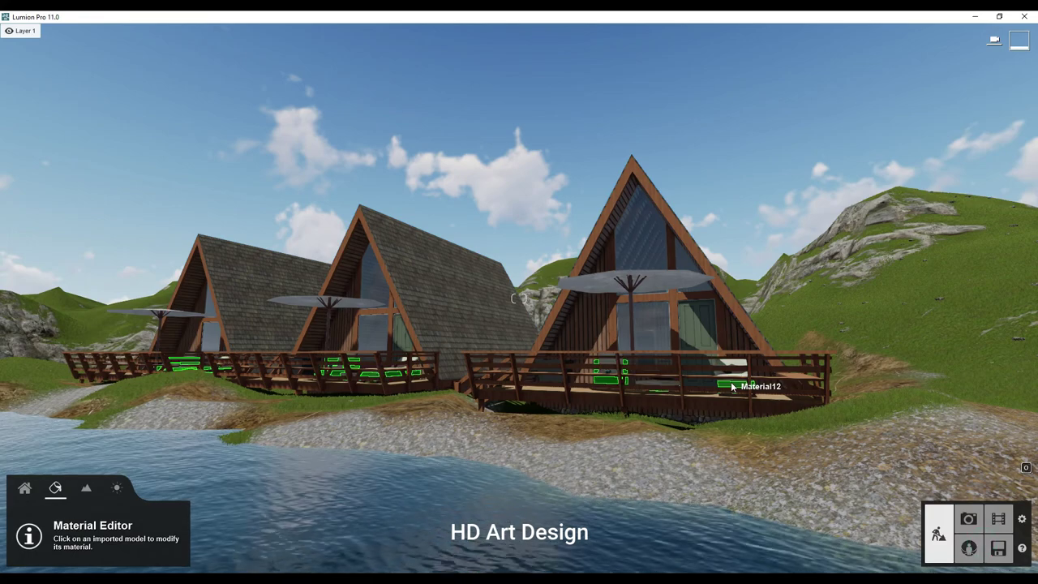
- Reframe the view, select the cottage roof and show the Outdoor Roofing materials
right_drag(117, 410, 122, 397)
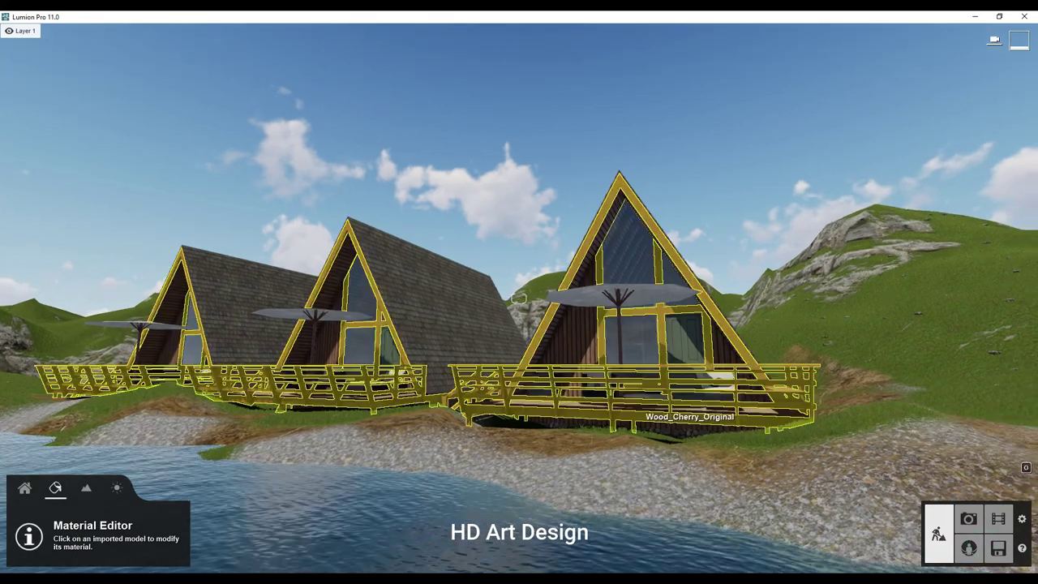
click(458, 329)
click(116, 210)
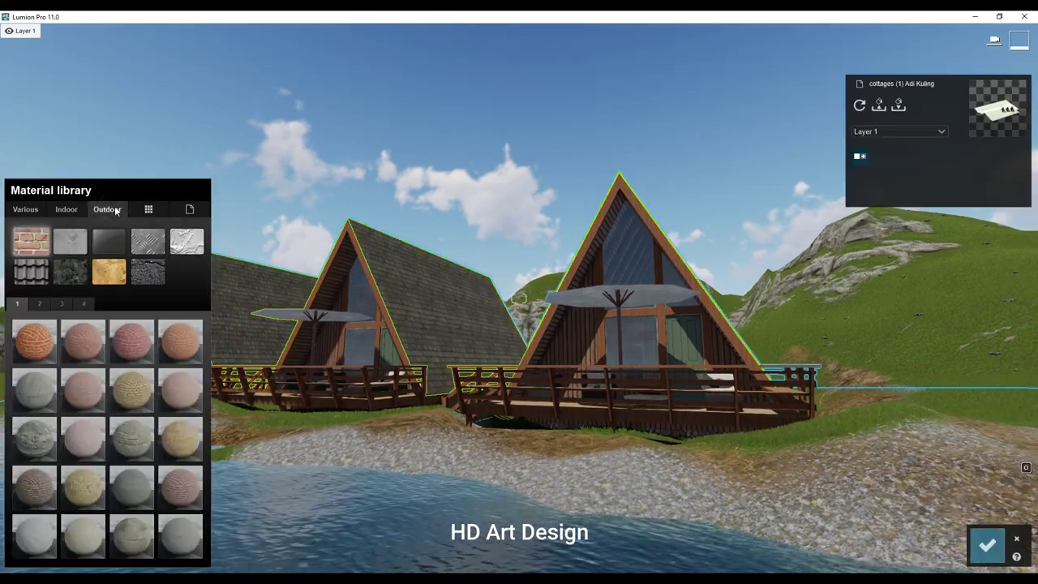
click(45, 272)
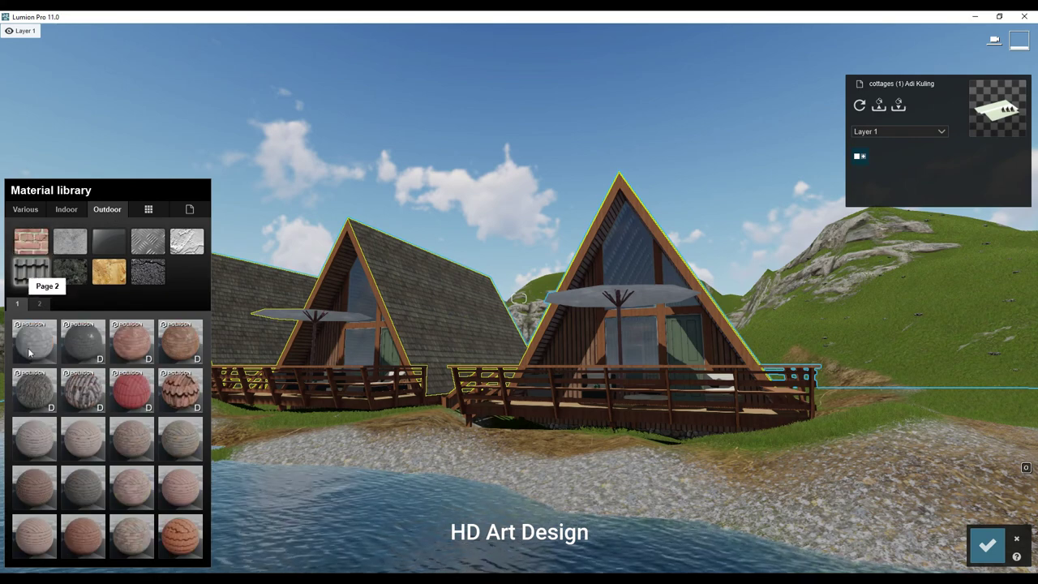
- After trying clay tiles and grey shingles, give the roof Custom Standard with adjusted reflectivity and save
click(38, 305)
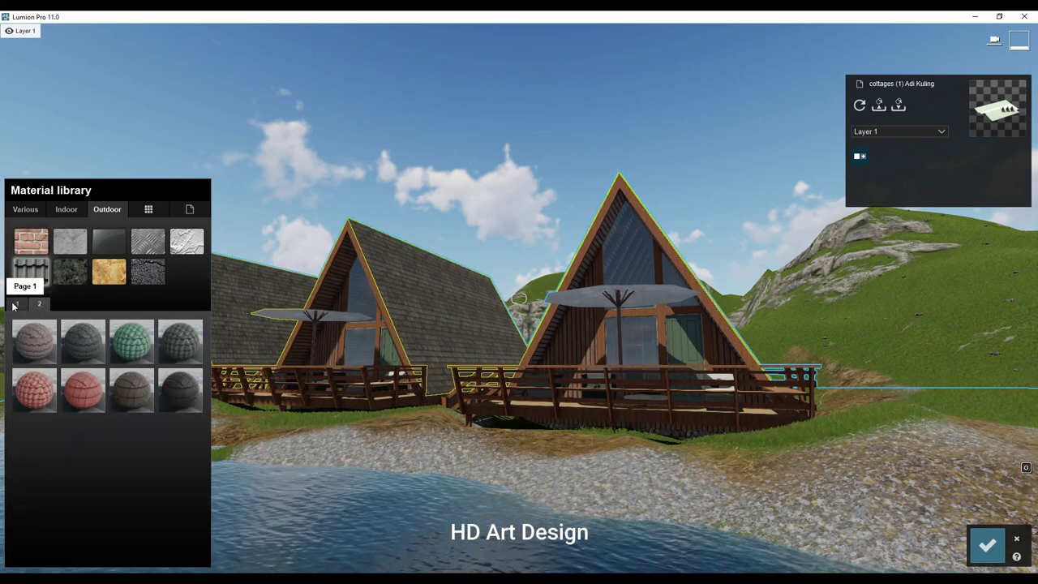
click(14, 305)
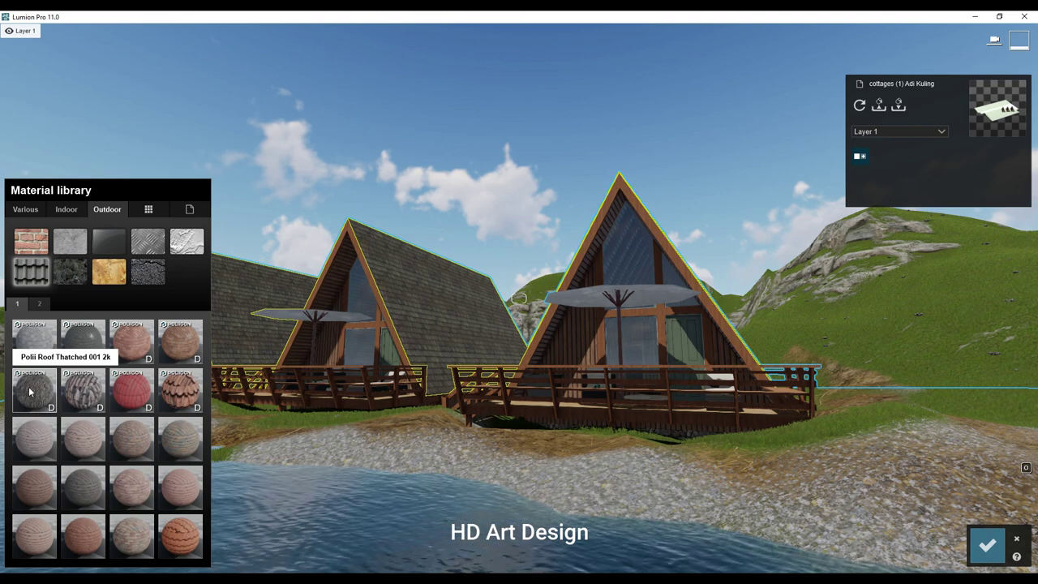
click(95, 390)
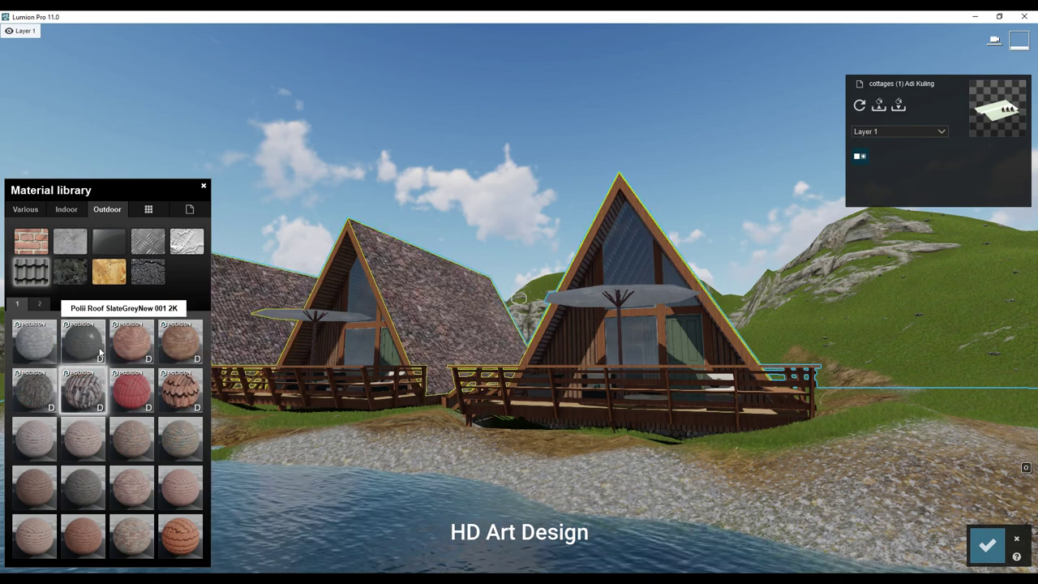
click(180, 438)
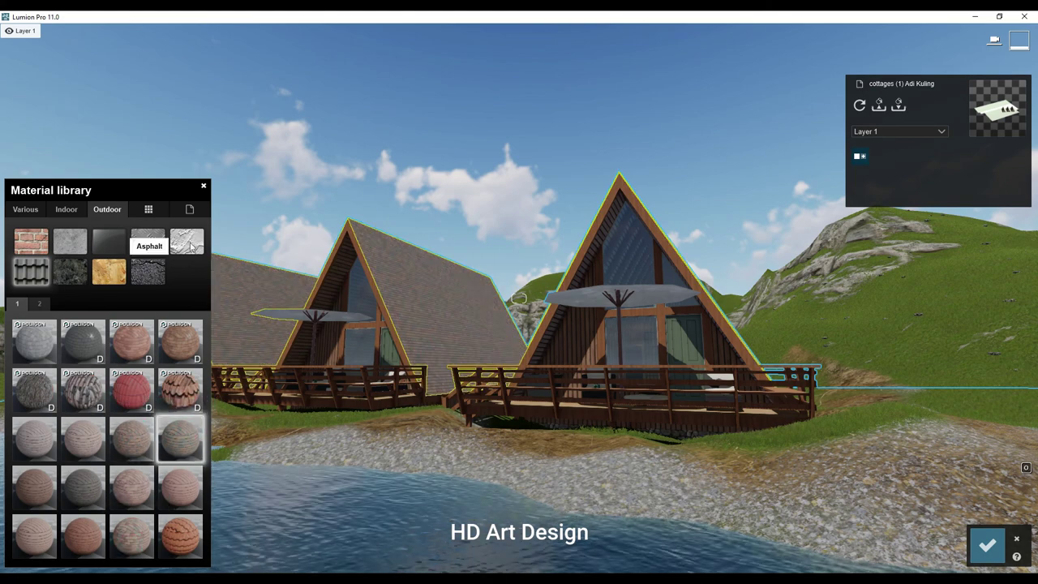
click(190, 209)
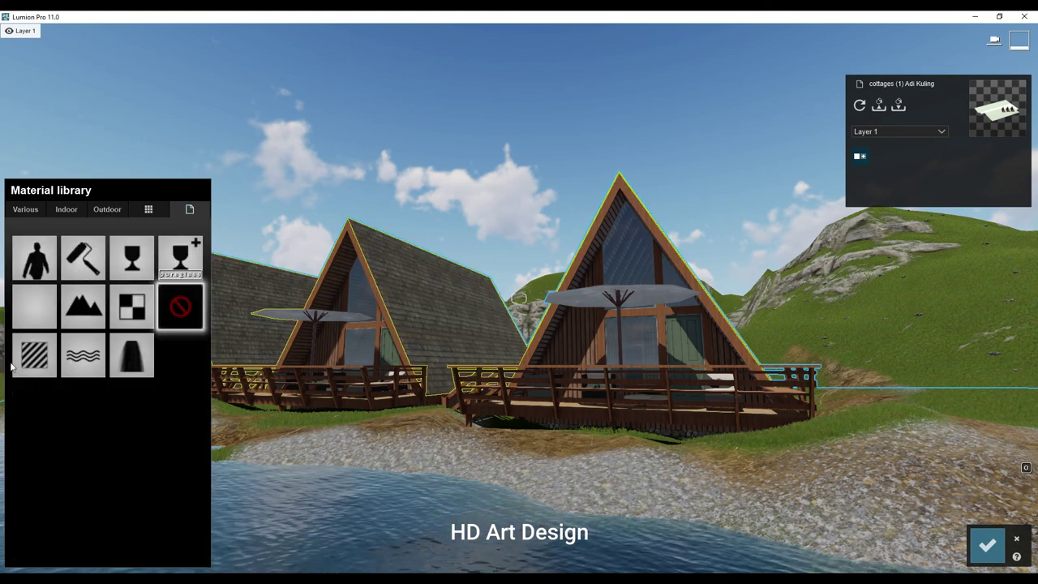
click(41, 363)
click(55, 397)
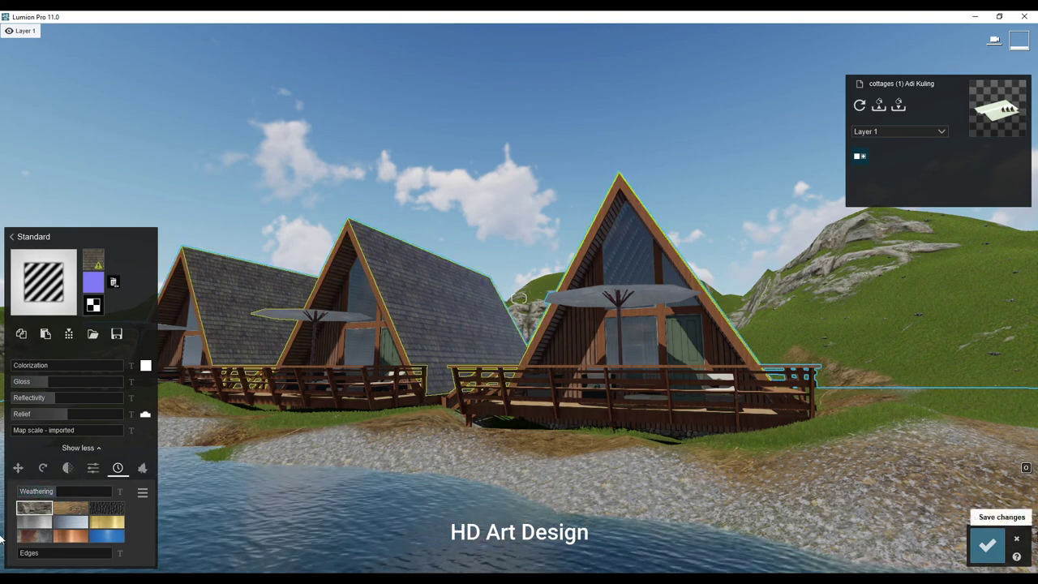
click(986, 546)
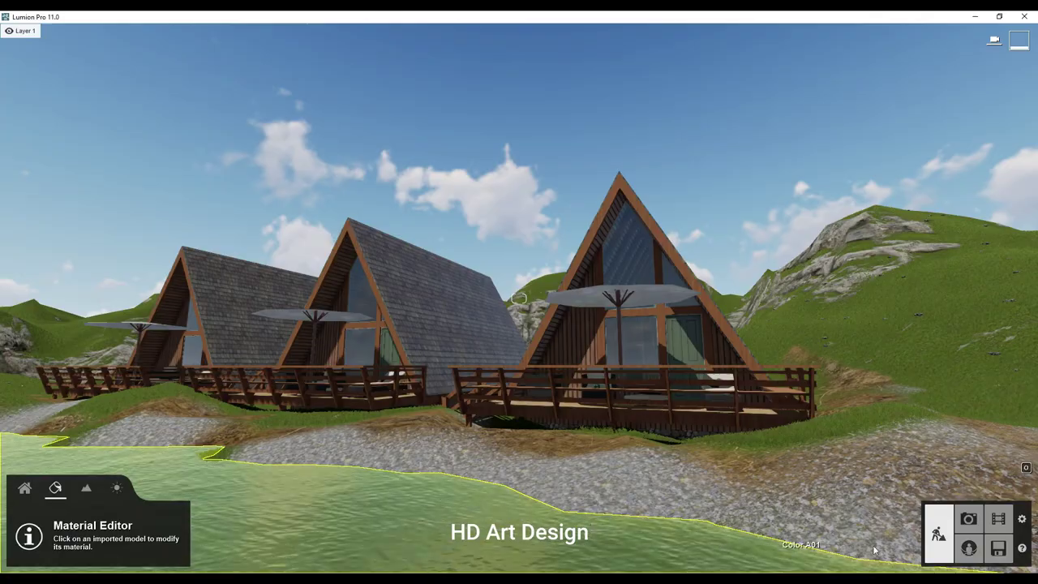
- Set the first photo's Custom Style to Realistic in Photo mode, then go back to Build mode
click(969, 519)
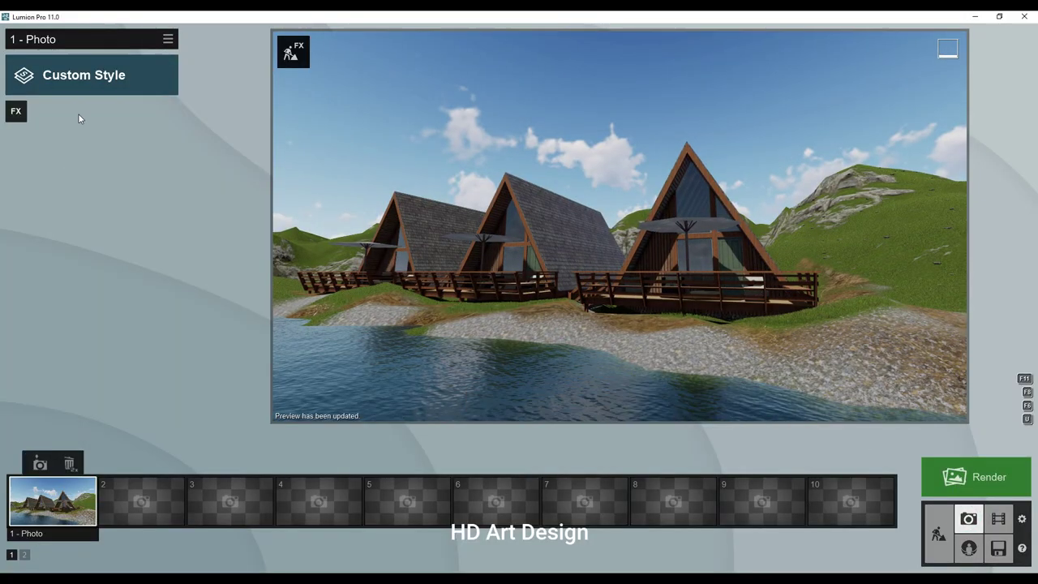
click(103, 91)
click(500, 209)
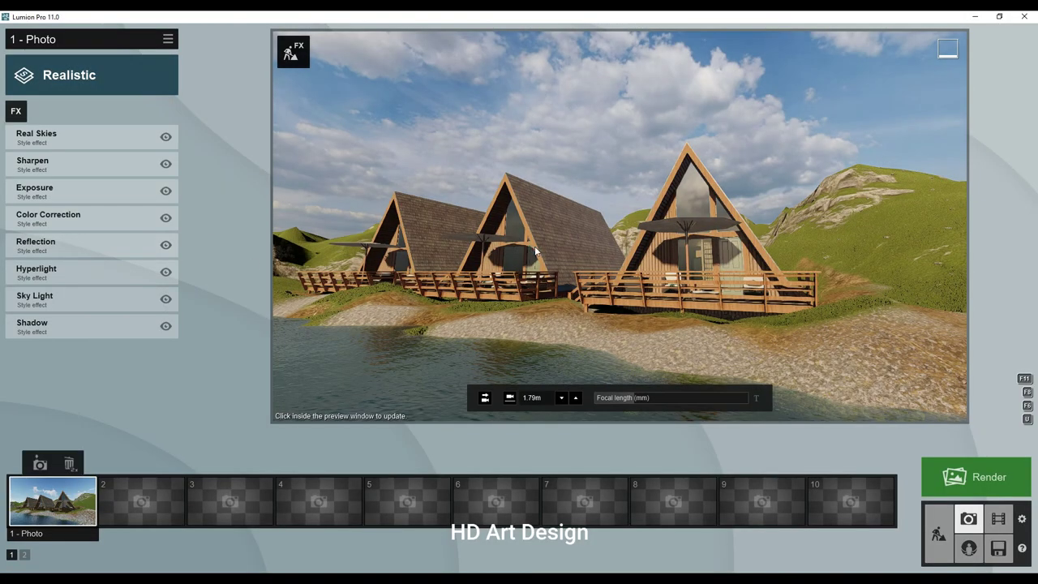
click(939, 537)
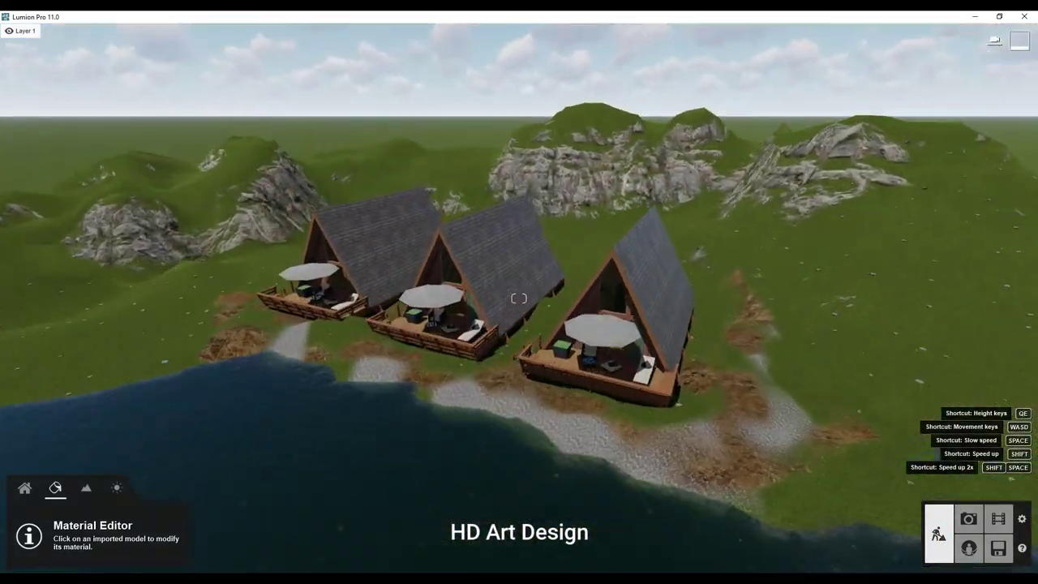
- Place a BlackAlder tree cluster from Nature page 2 beside the cottages
click(24, 488)
click(85, 520)
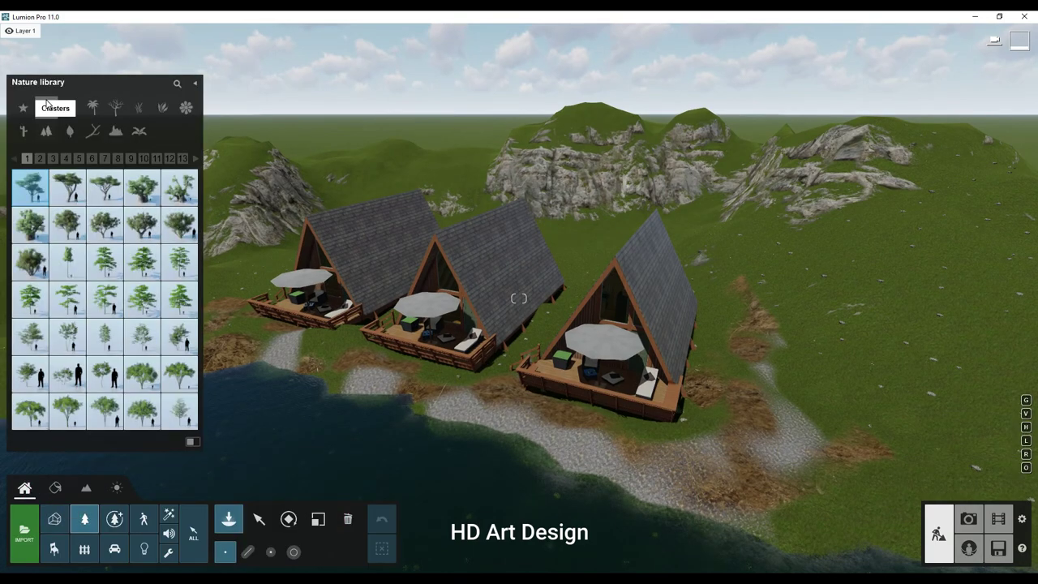
click(49, 110)
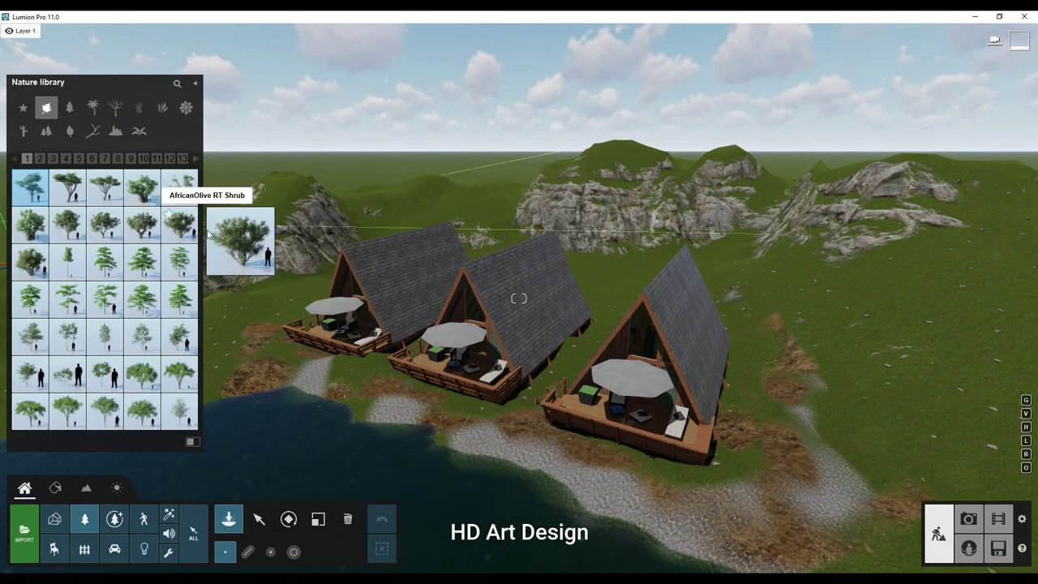
click(39, 159)
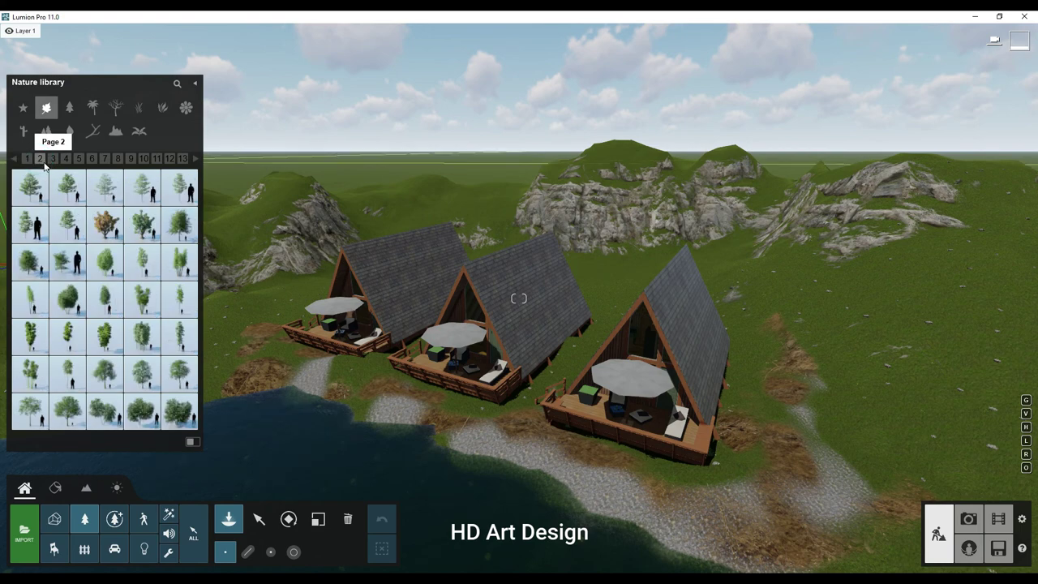
click(142, 409)
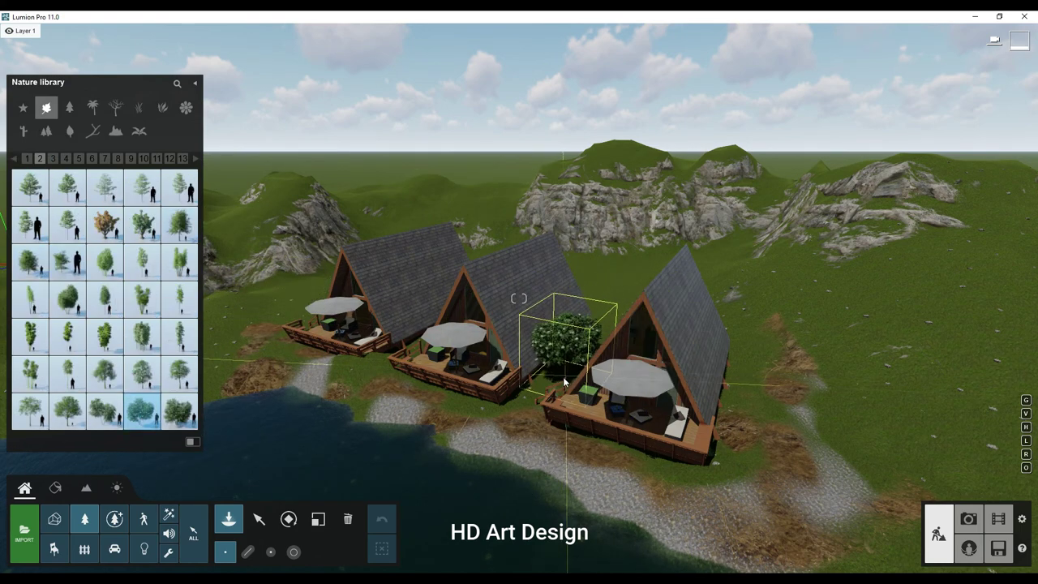
click(365, 347)
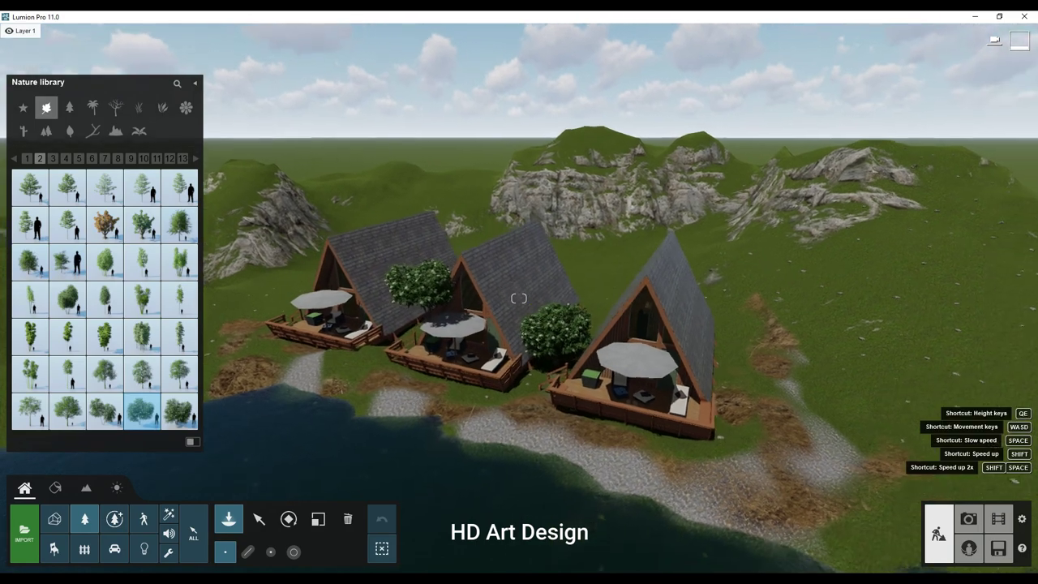
- Select the elder shrubs beside the left cabin and right of the middle cabin
scroll(365, 347, up, 5)
scroll(519, 324, down, 5)
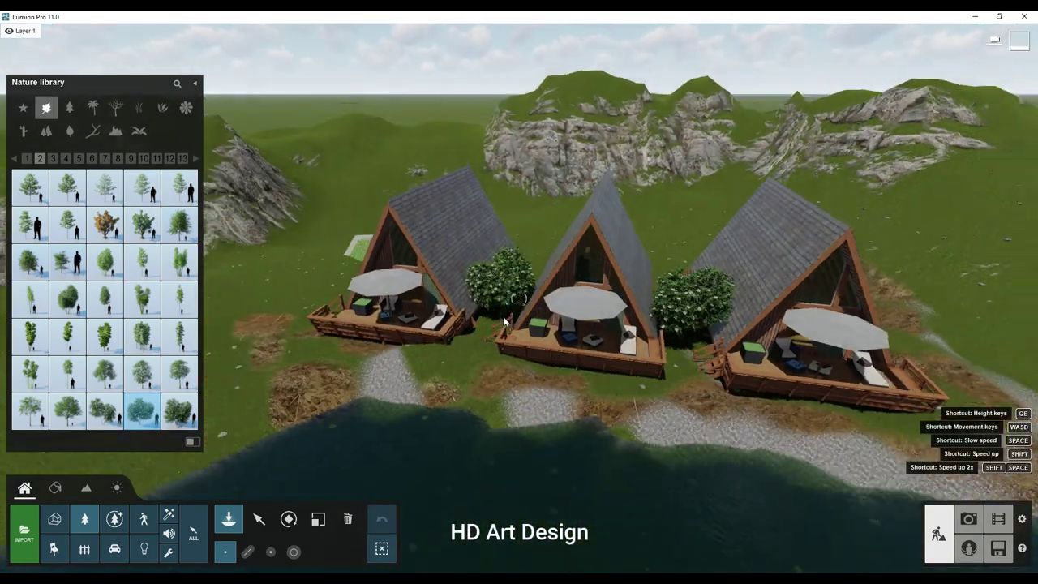
scroll(568, 334, down, 5)
click(258, 519)
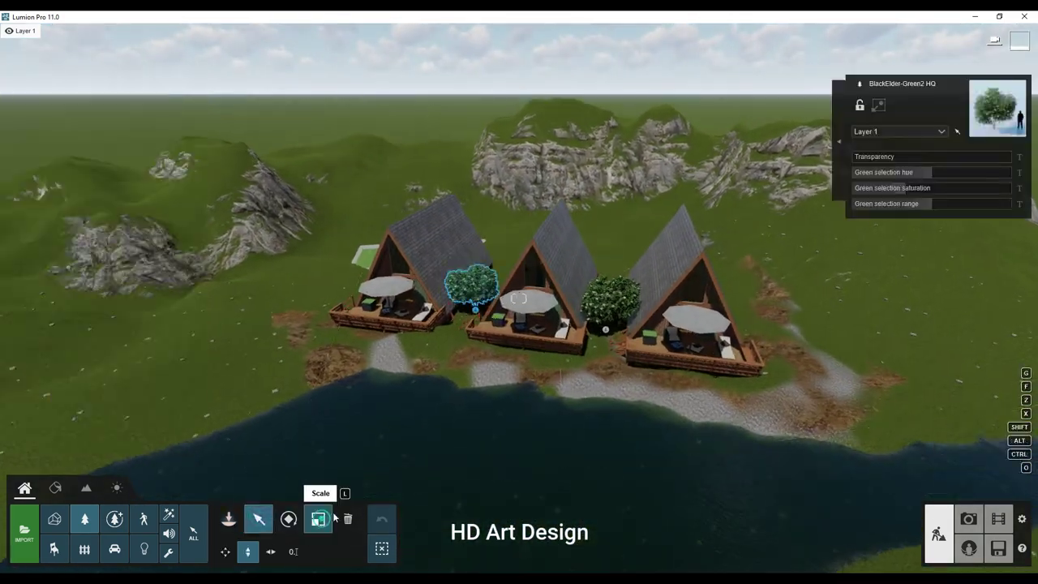
click(601, 348)
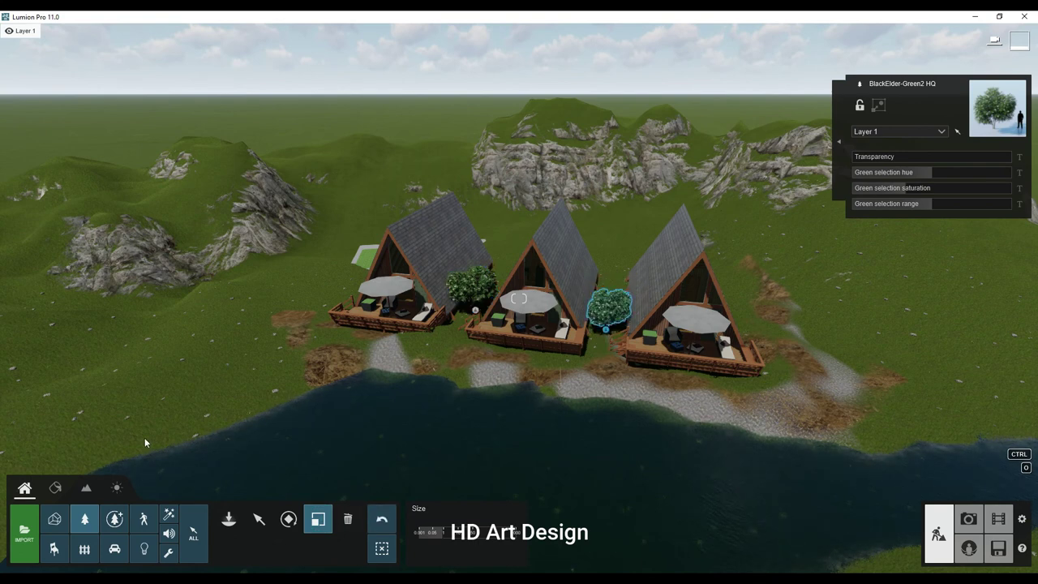
click(84, 519)
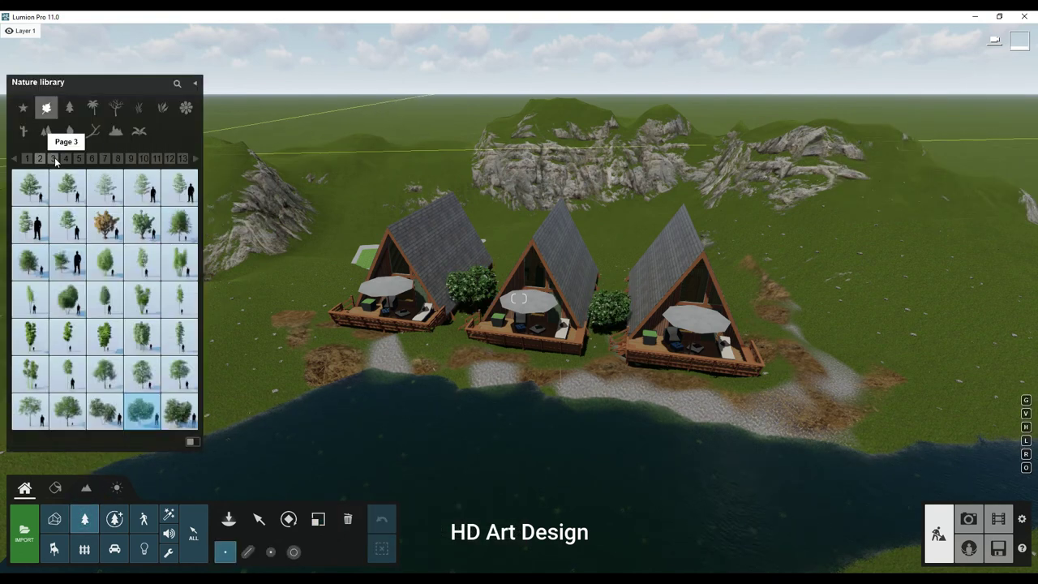
mouse_move(105, 373)
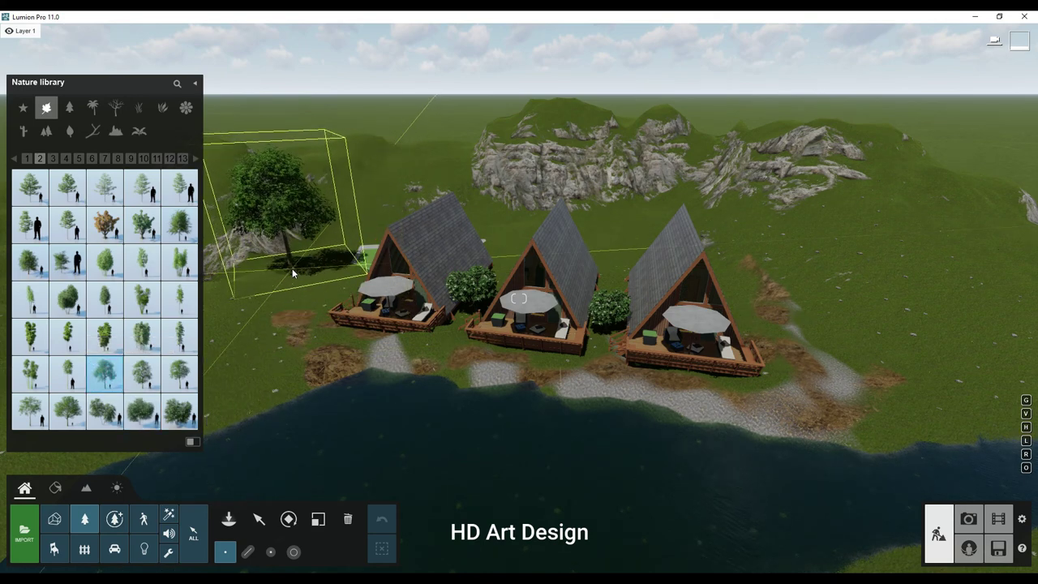
- Plant five broadleaf trees: left, behind middle, right, left front and right shore
click(292, 272)
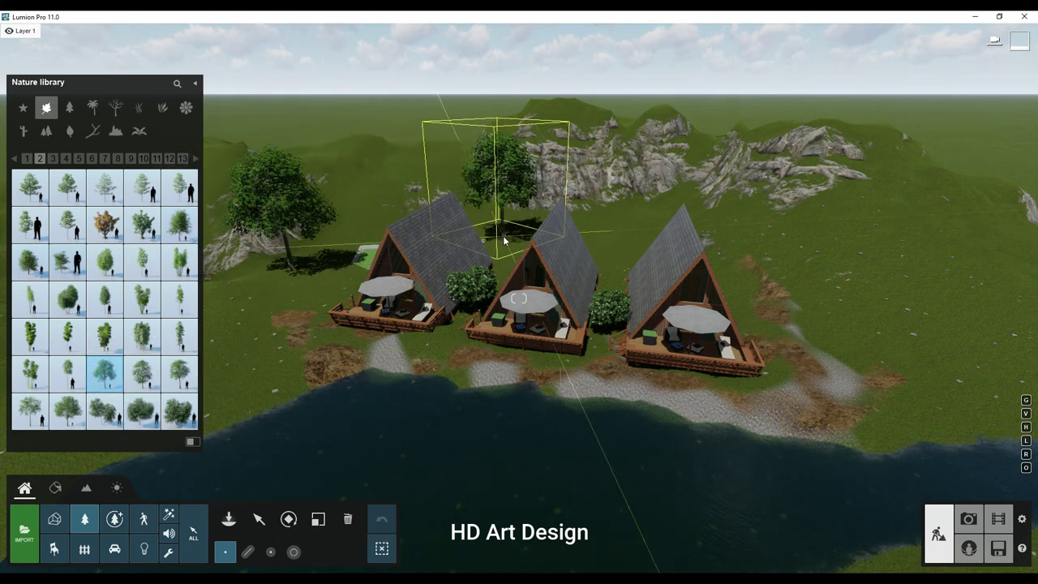
click(482, 221)
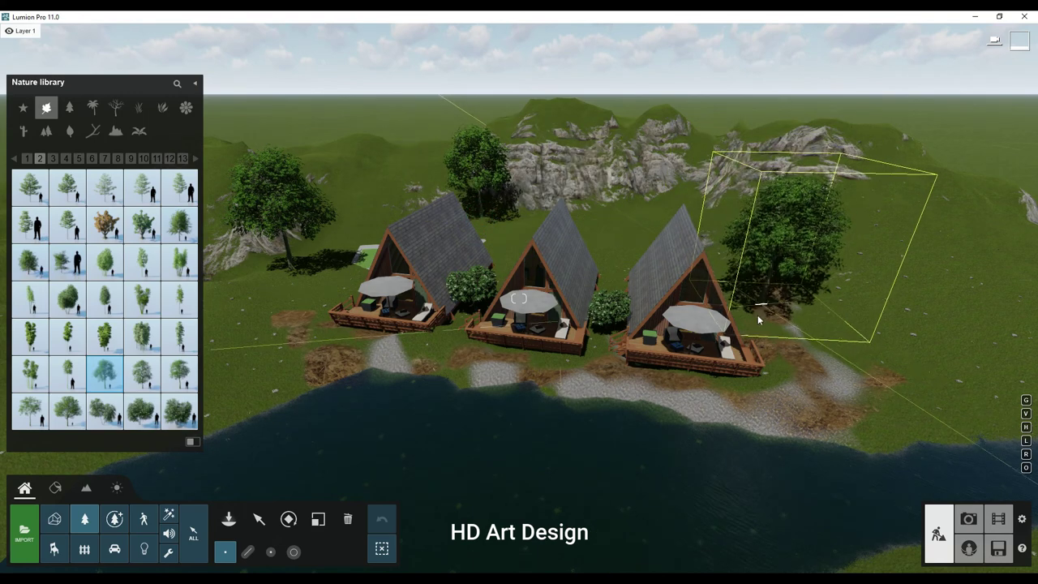
click(681, 288)
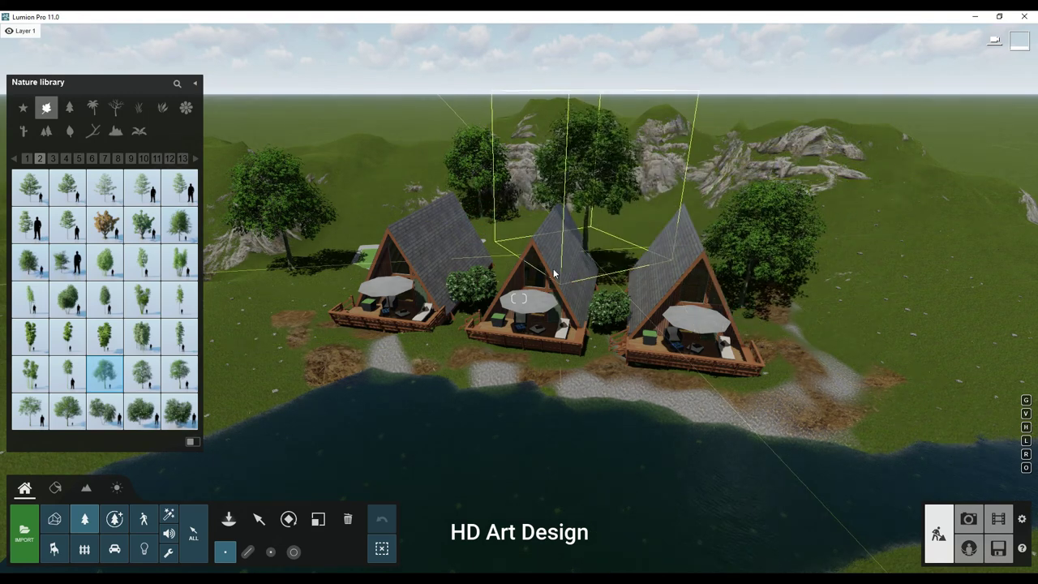
click(258, 360)
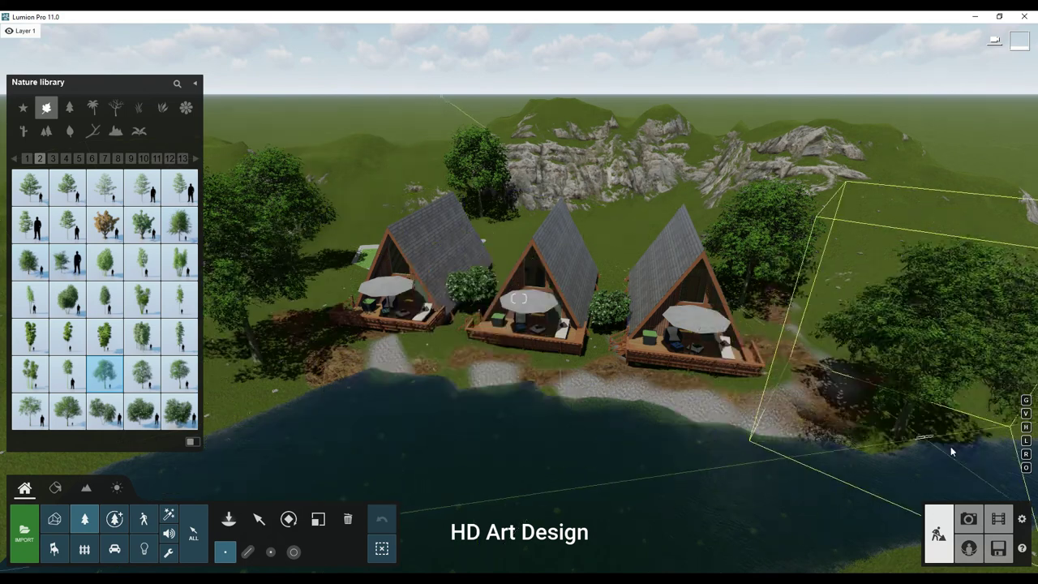
click(864, 428)
- Browse broadleaf pages 3–5 and move the view in closer to the cabins
click(54, 160)
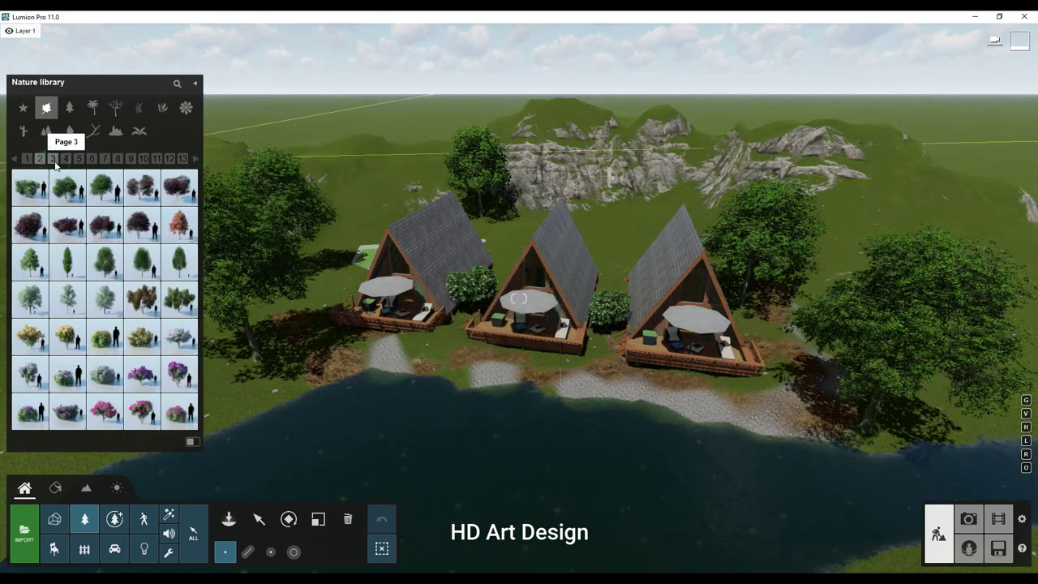
click(63, 160)
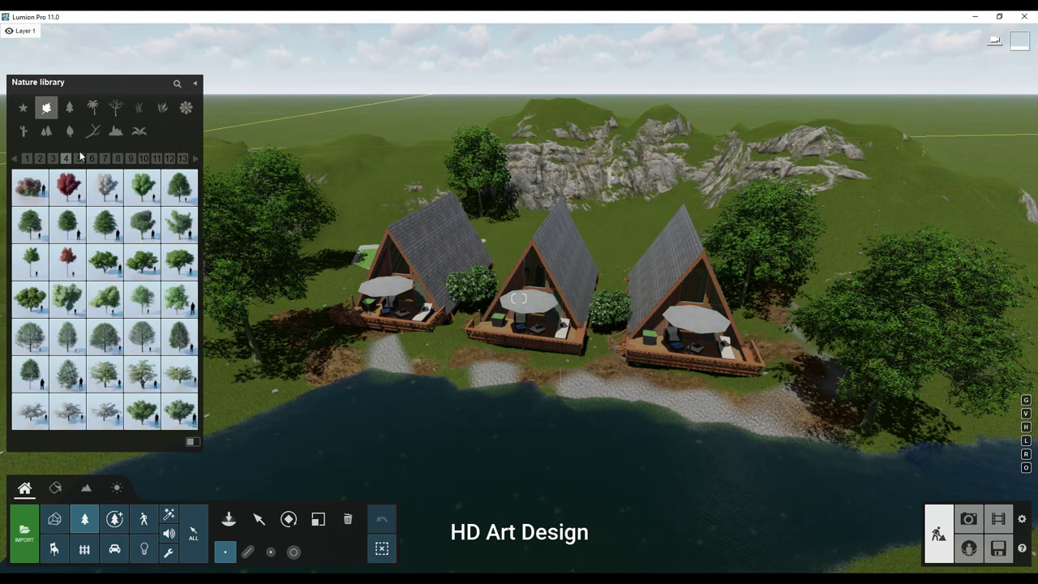
click(81, 158)
click(66, 158)
key(w)
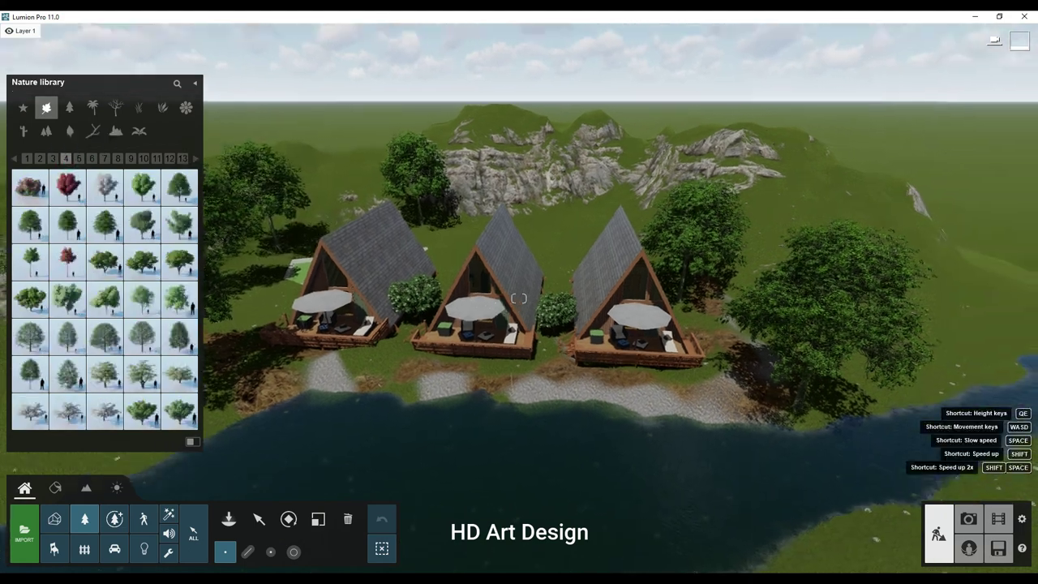
click(52, 159)
key(w)
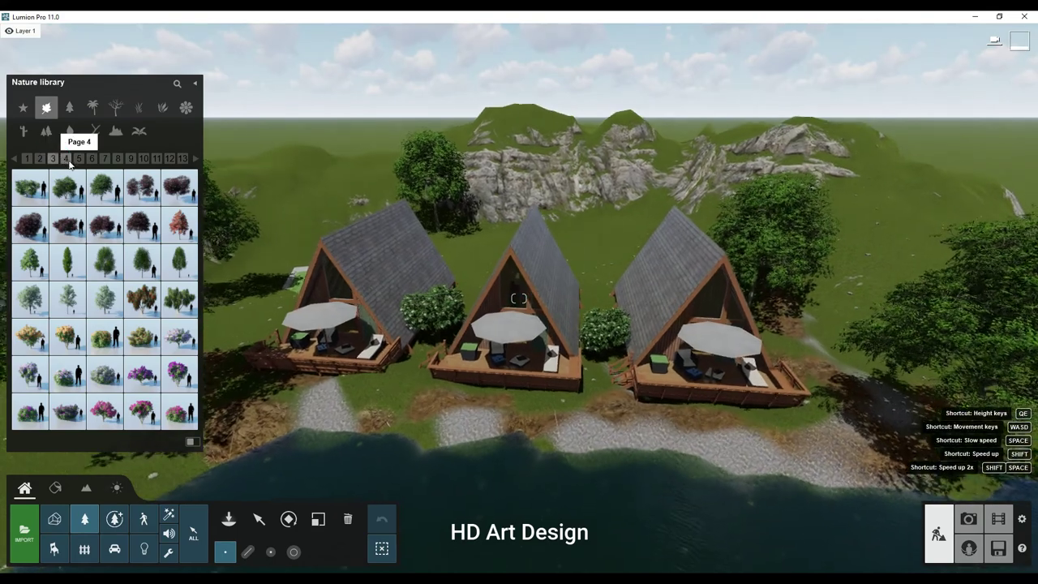
key(w)
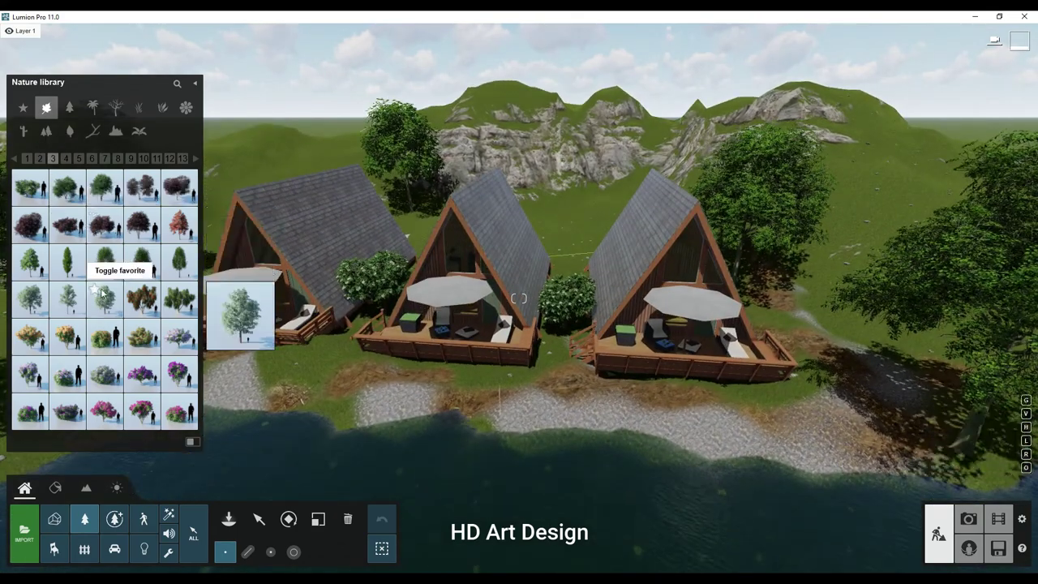
click(113, 134)
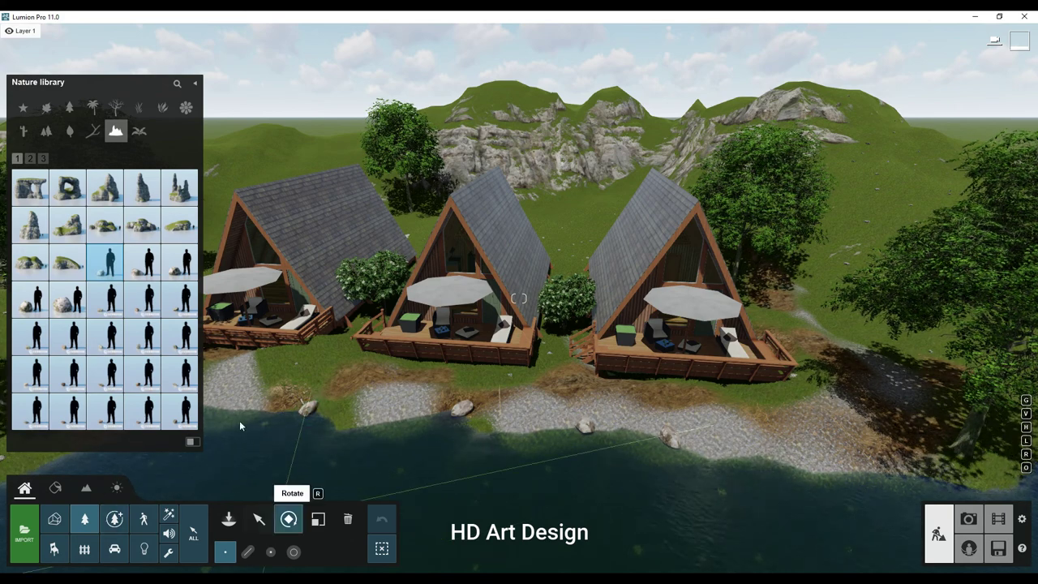
- Switch the Nature library back to Broadleaf trees
click(46, 108)
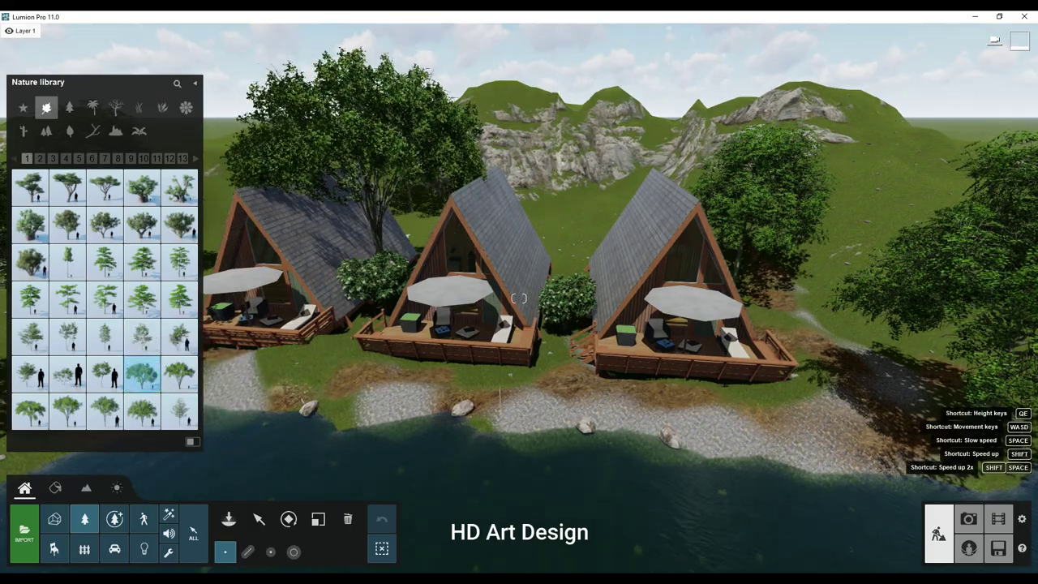
- Plant an elm behind the left cabin and another tree behind the middle and right cabins
scroll(519, 292, up, 5)
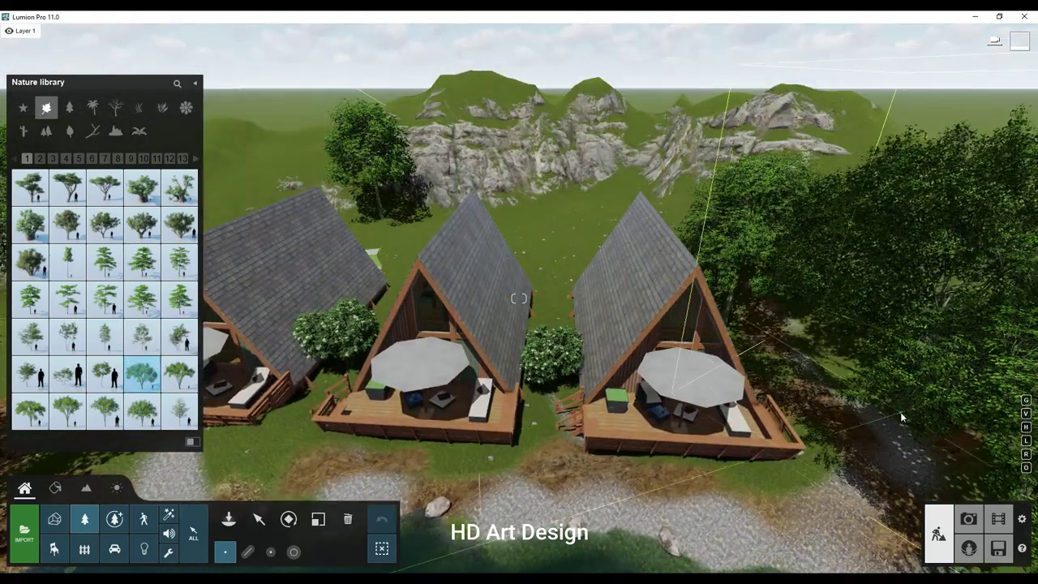
click(301, 173)
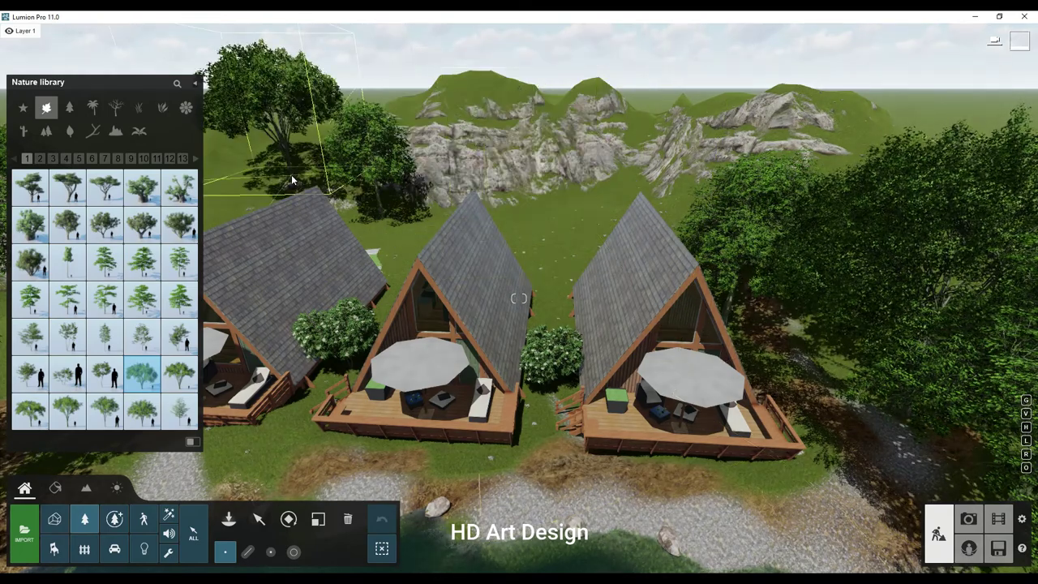
right_drag(291, 174, 240, 285)
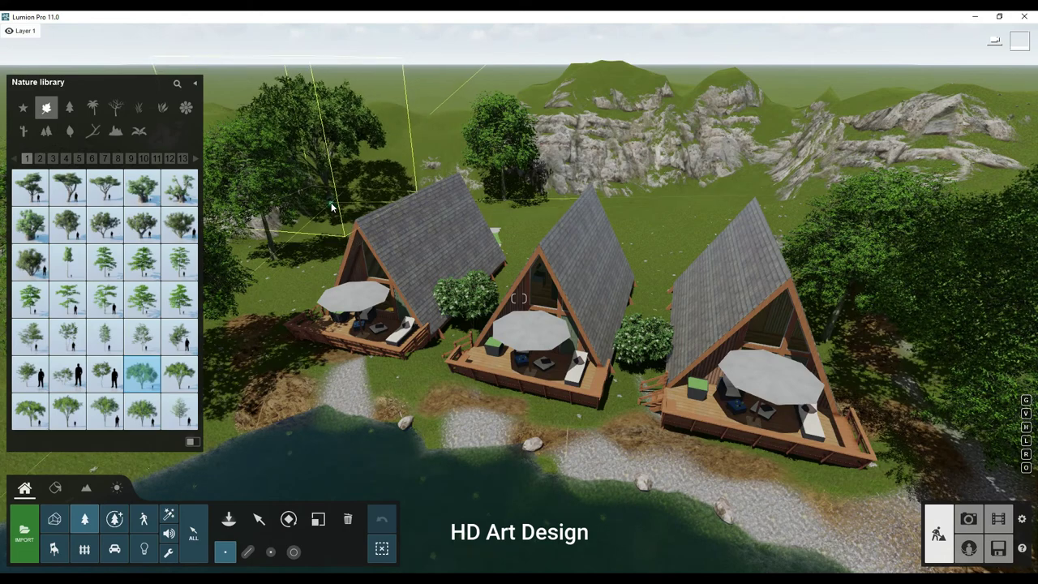
click(669, 245)
mouse_move(142, 260)
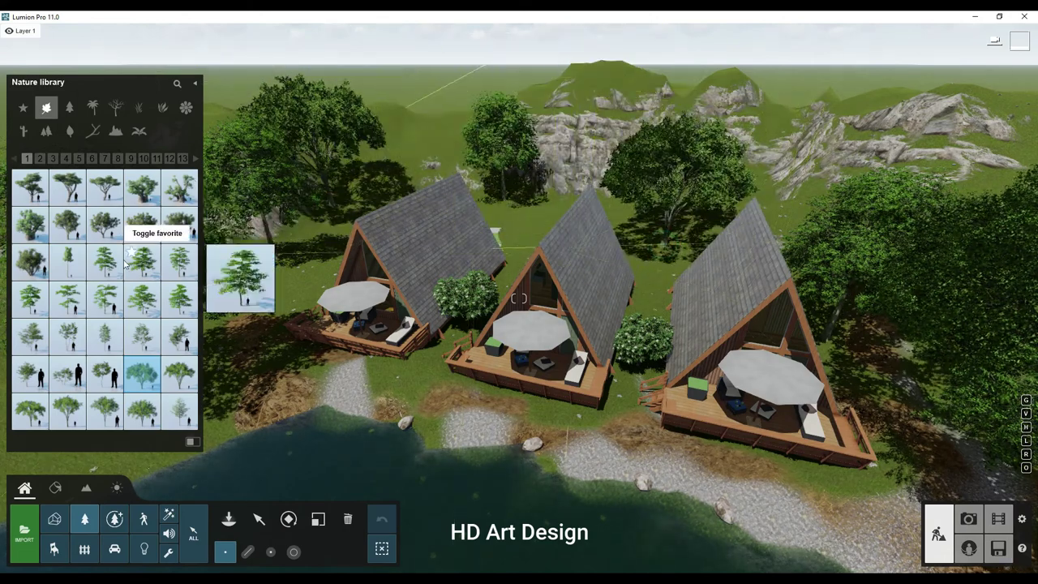
- Delete the tree standing behind the houses
click(42, 158)
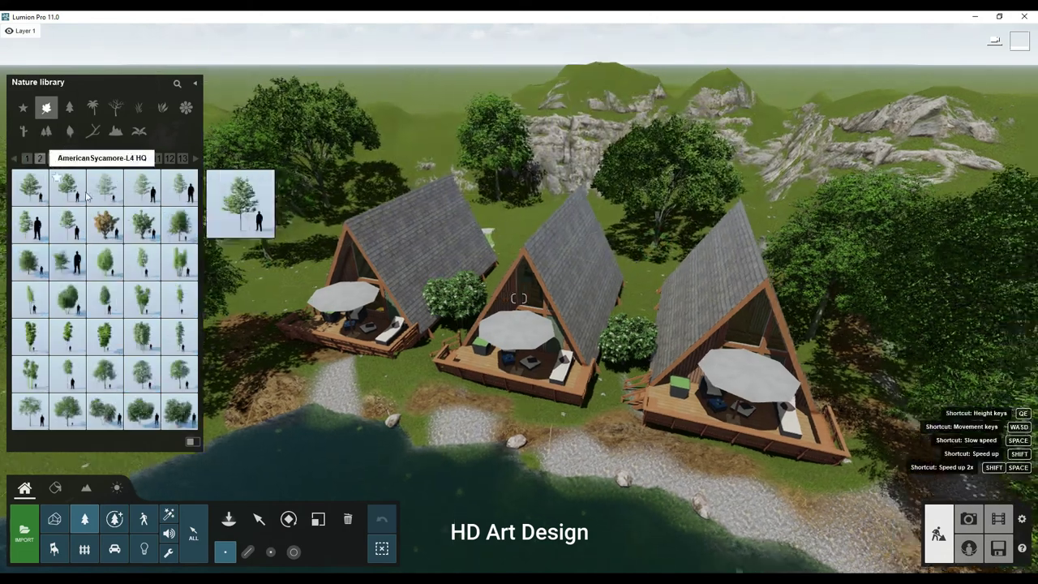
scroll(331, 269, down, 3)
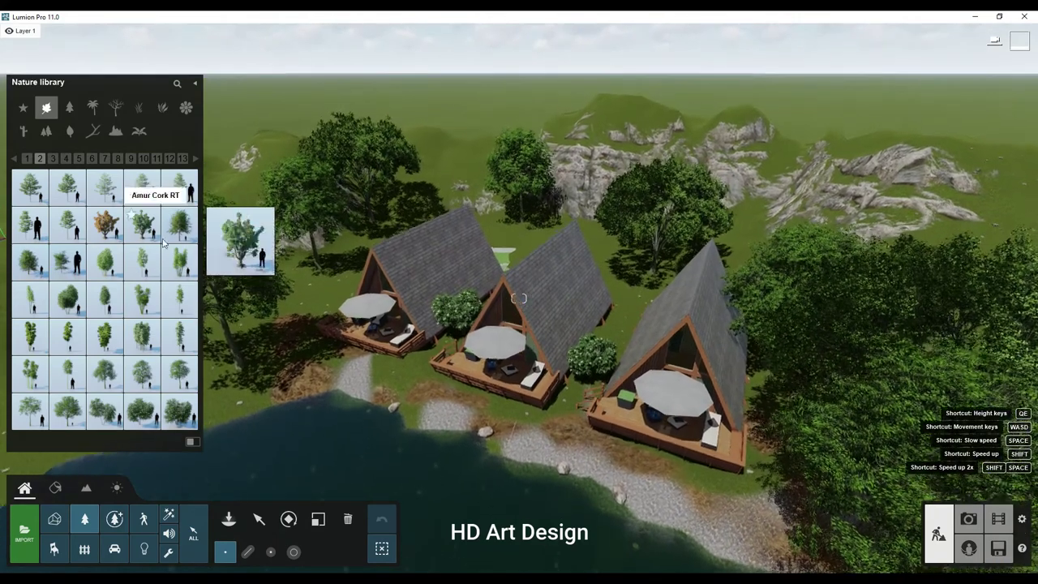
scroll(329, 339, up, 3)
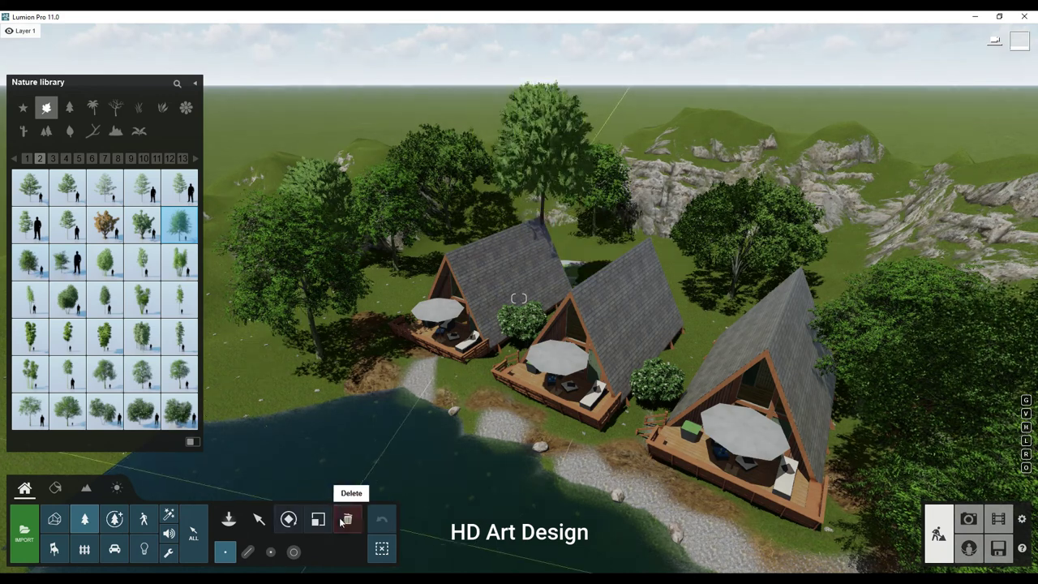
ctrl+click(544, 221)
- Plant a page-6 broadleaf tree behind the left cabin and raise the view over the cabins
click(93, 512)
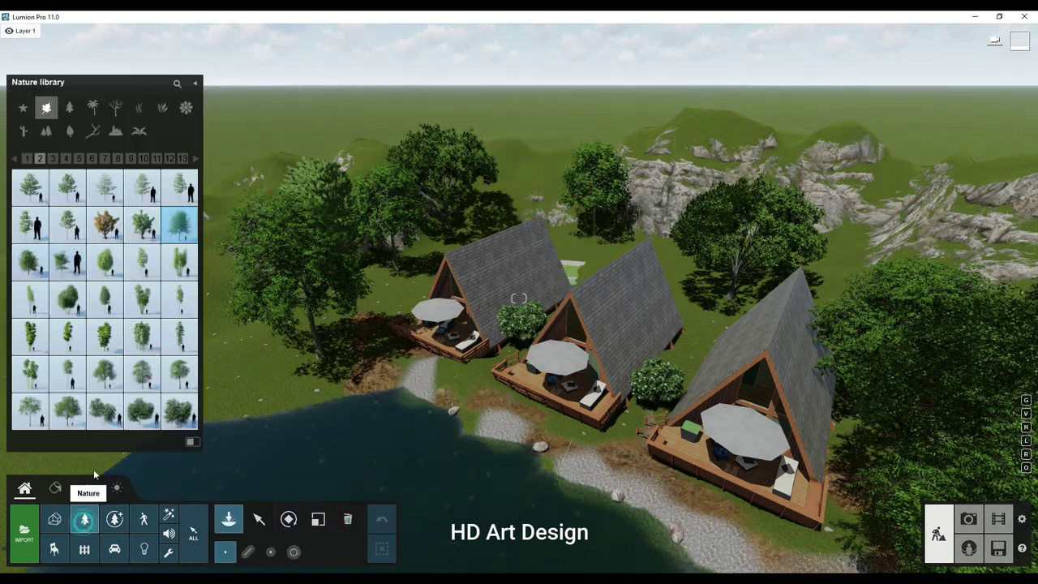
click(79, 159)
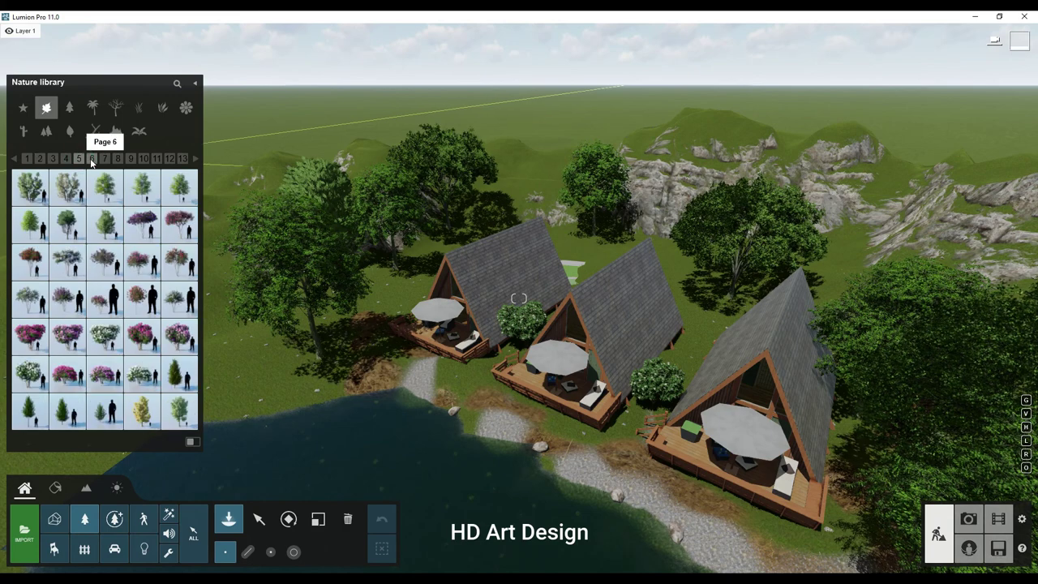
click(91, 159)
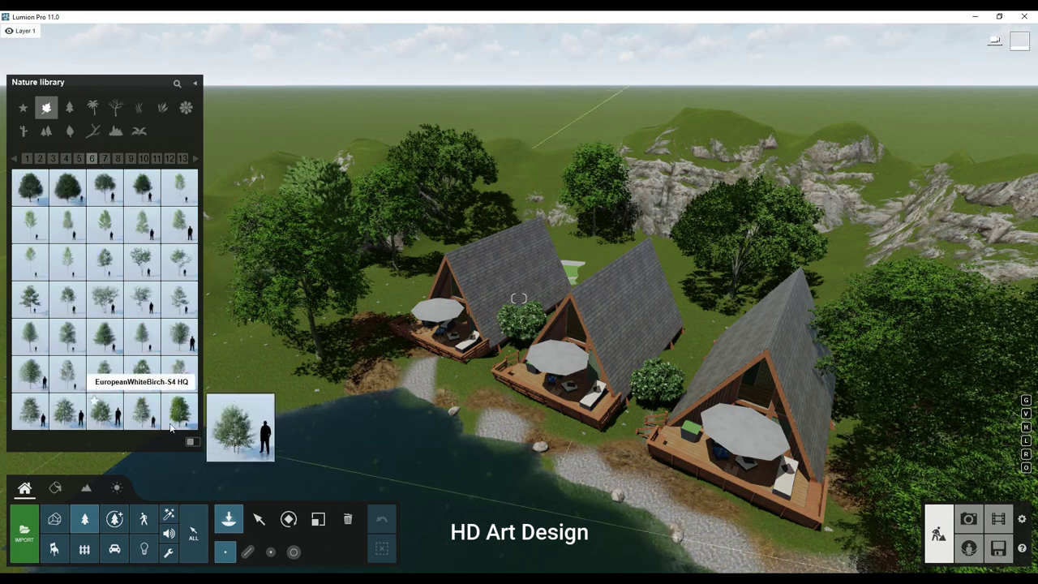
click(488, 234)
right_drag(488, 234, 488, 292)
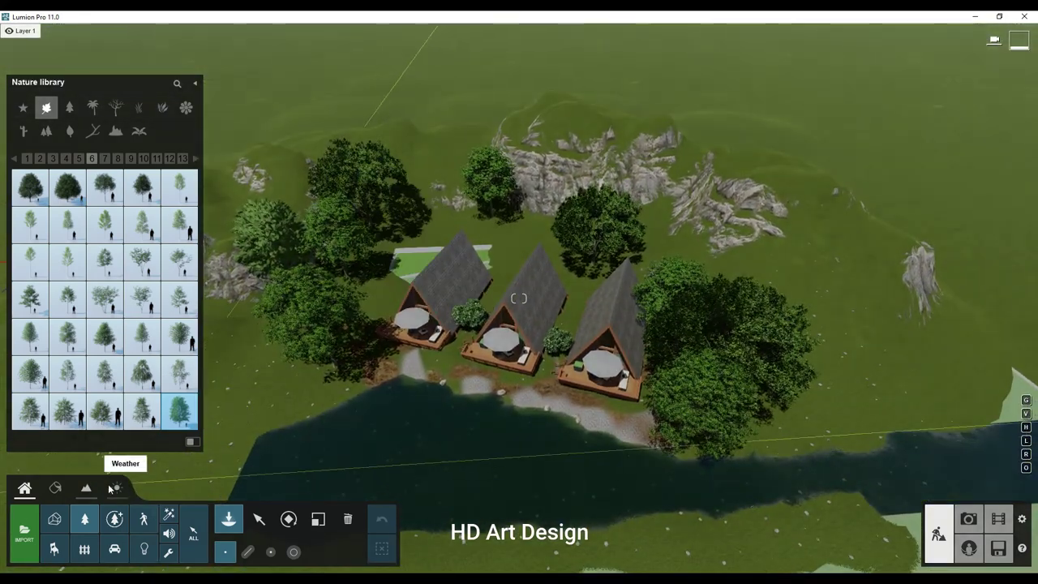
- Cycle through the landscape, material and object tools, ending on tree resizing
click(86, 488)
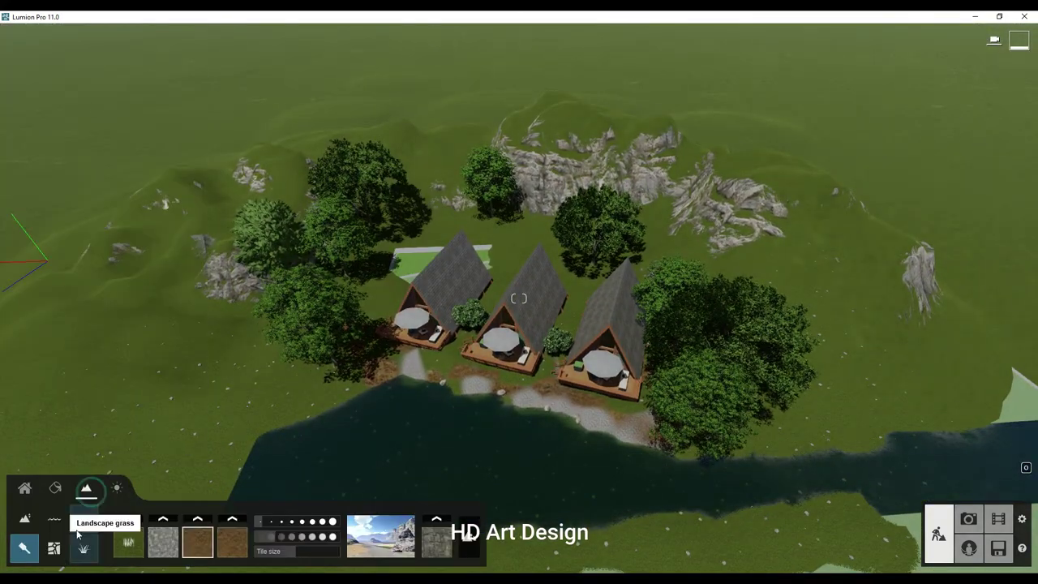
click(26, 519)
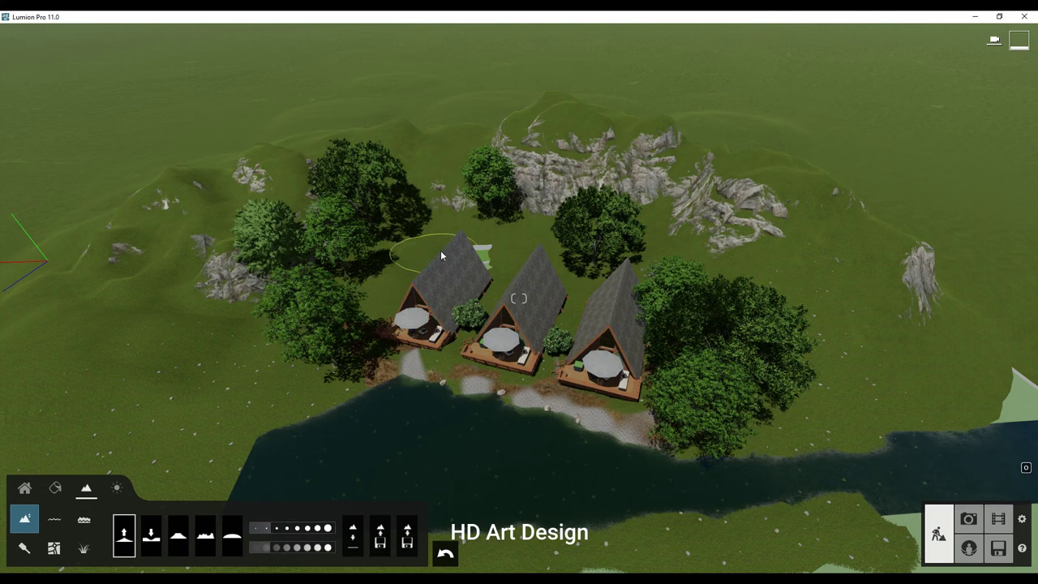
click(54, 487)
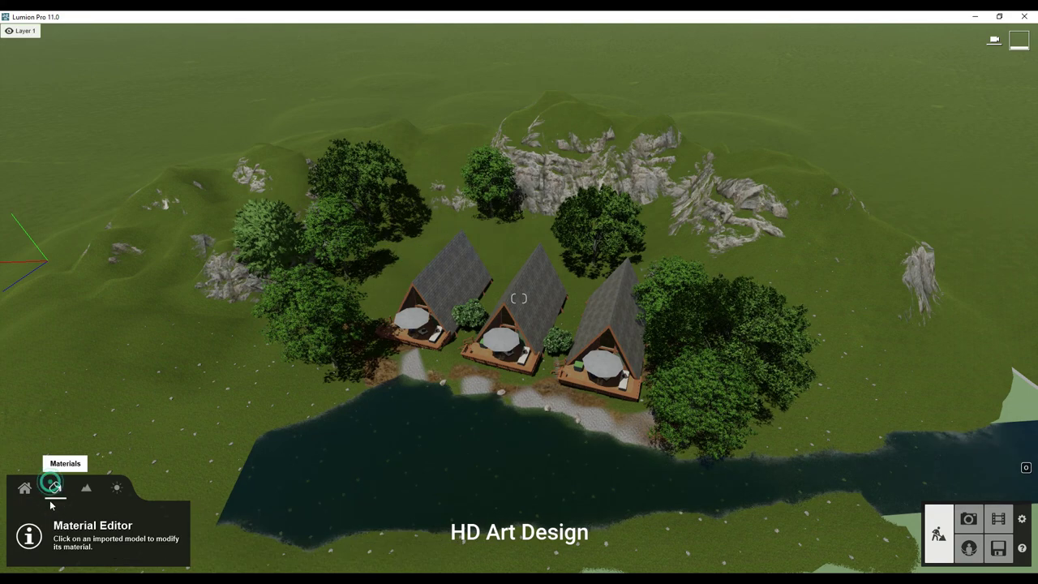
click(26, 487)
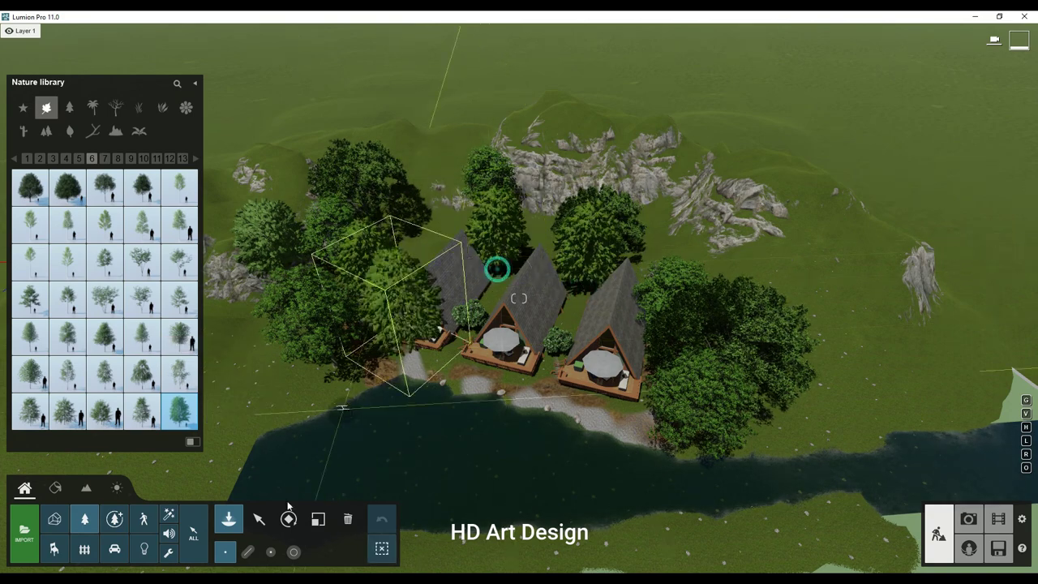
click(317, 519)
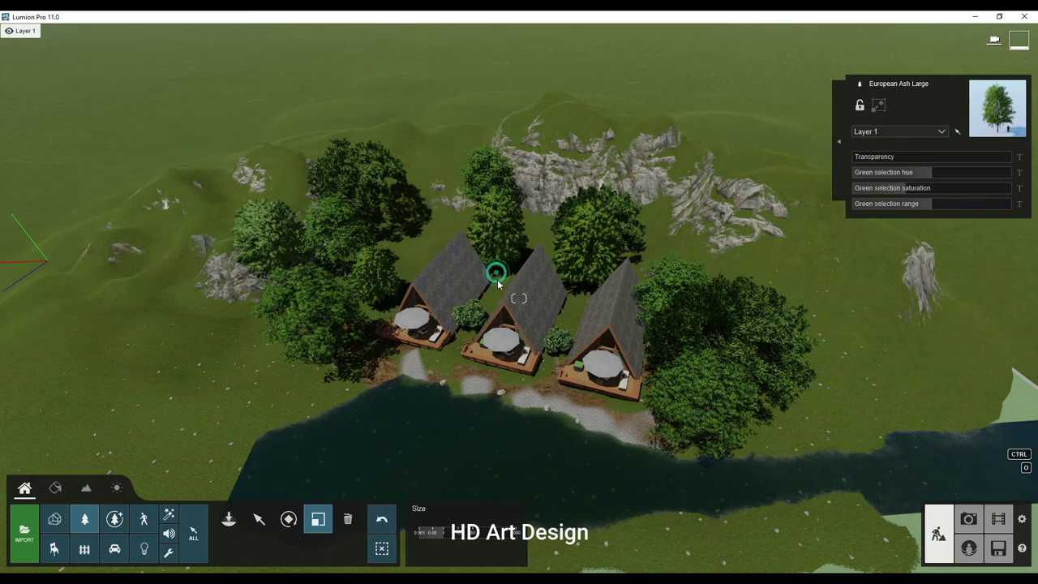
scroll(583, 306, up, 5)
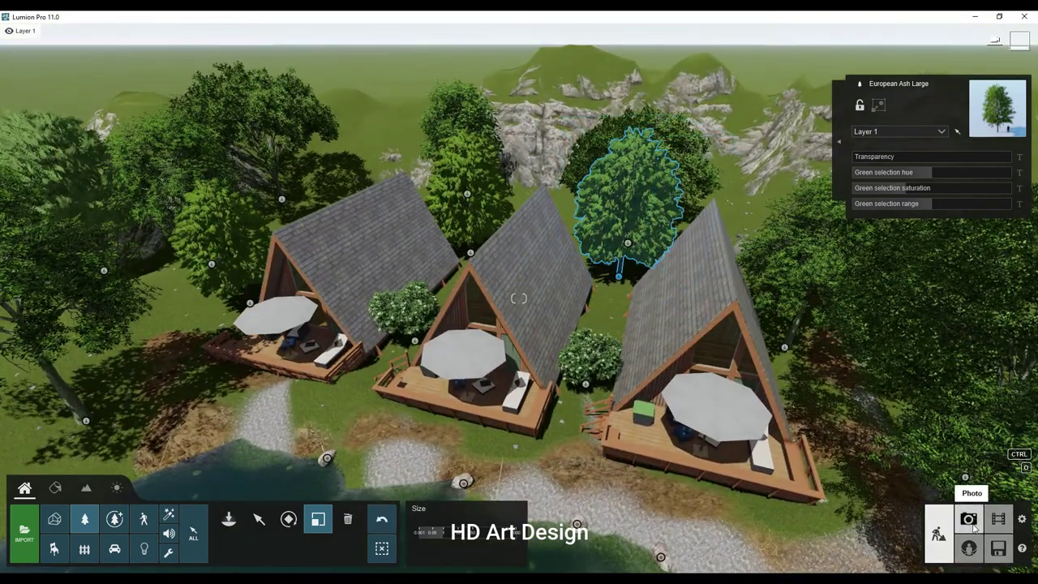
- Load the saved photo's camera view in Photo mode, then return to Build mode
click(968, 519)
click(53, 499)
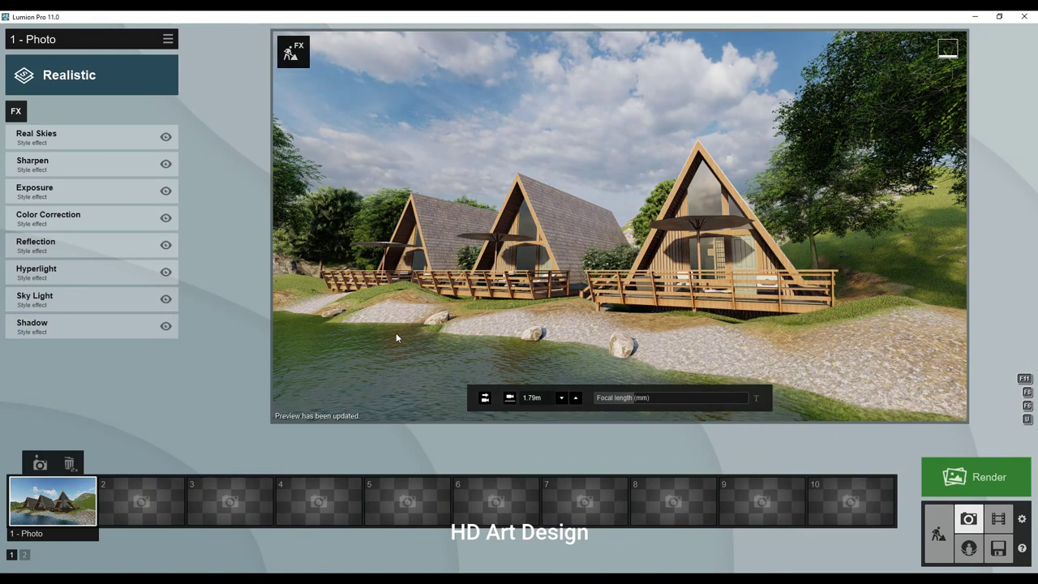
click(941, 539)
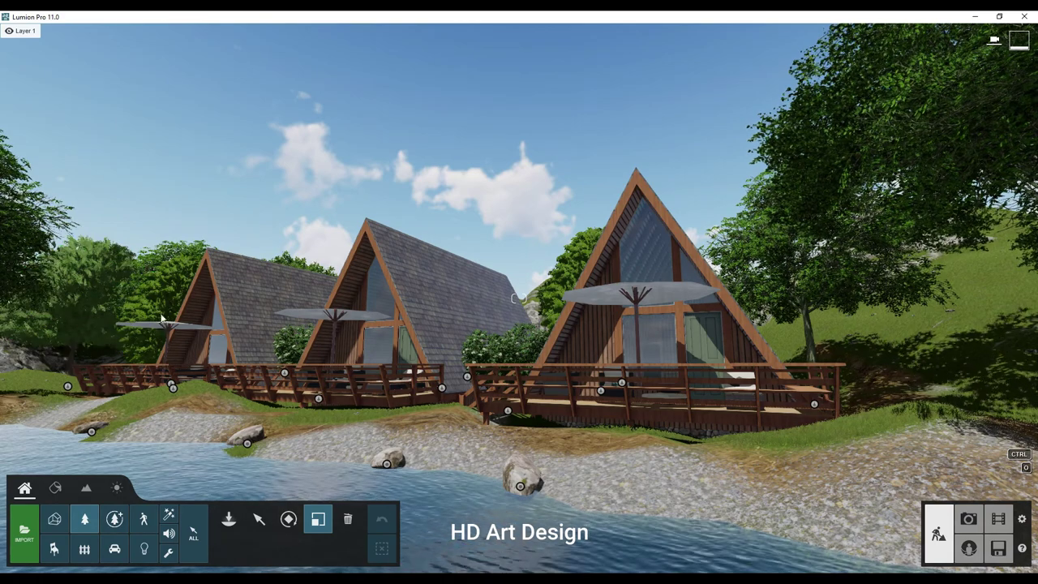
- Place an Australian Willow on the left bank, try moving it, and undo the move
click(158, 283)
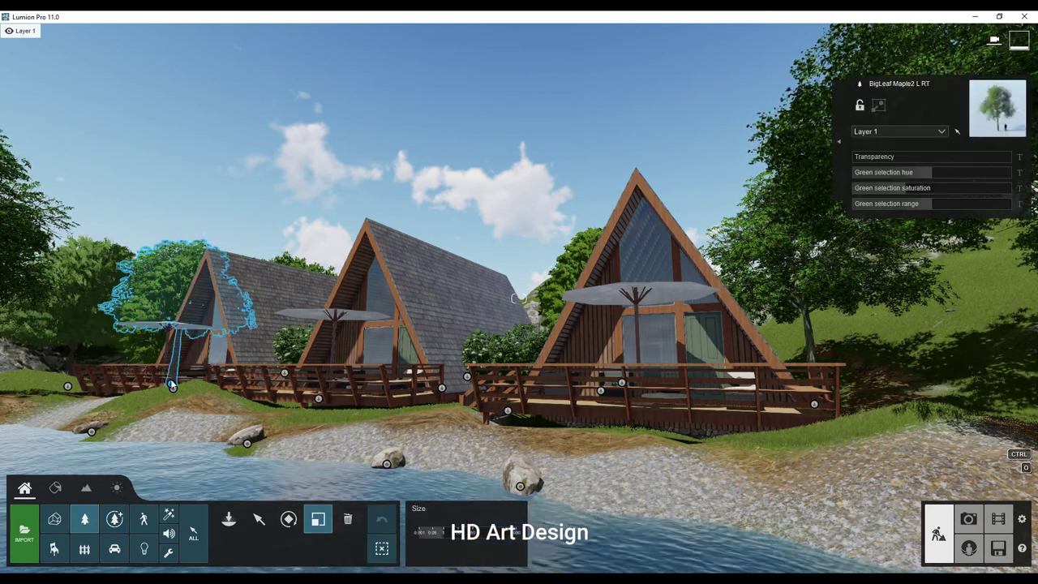
click(69, 390)
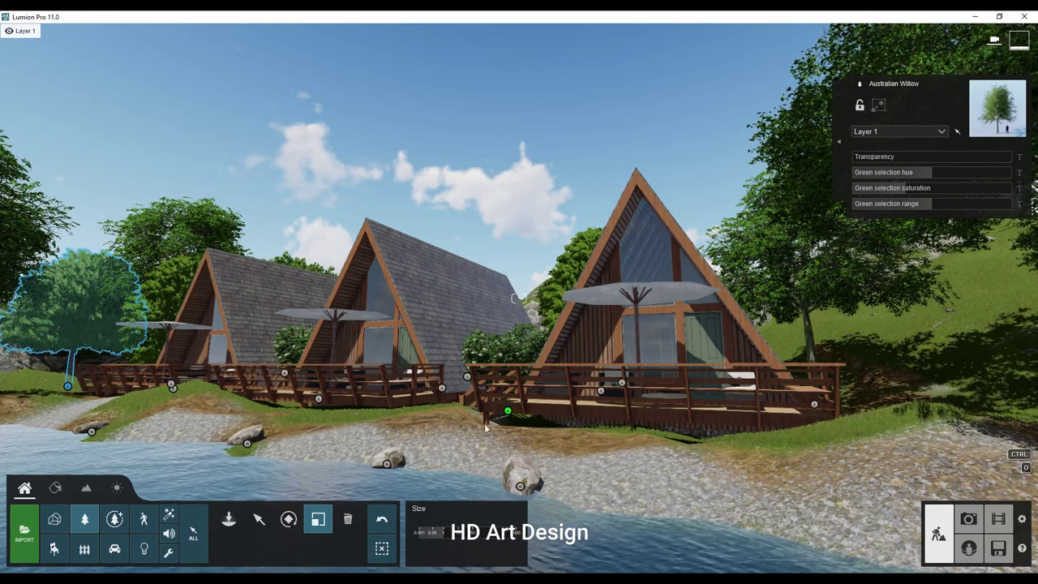
click(260, 520)
drag(68, 386, 39, 403)
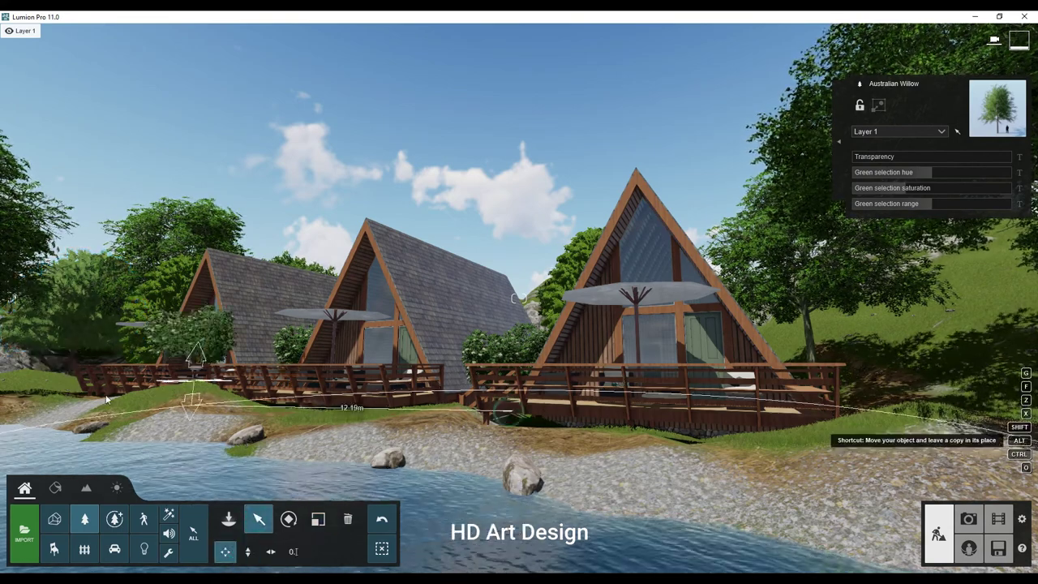
key(ctrl+z)
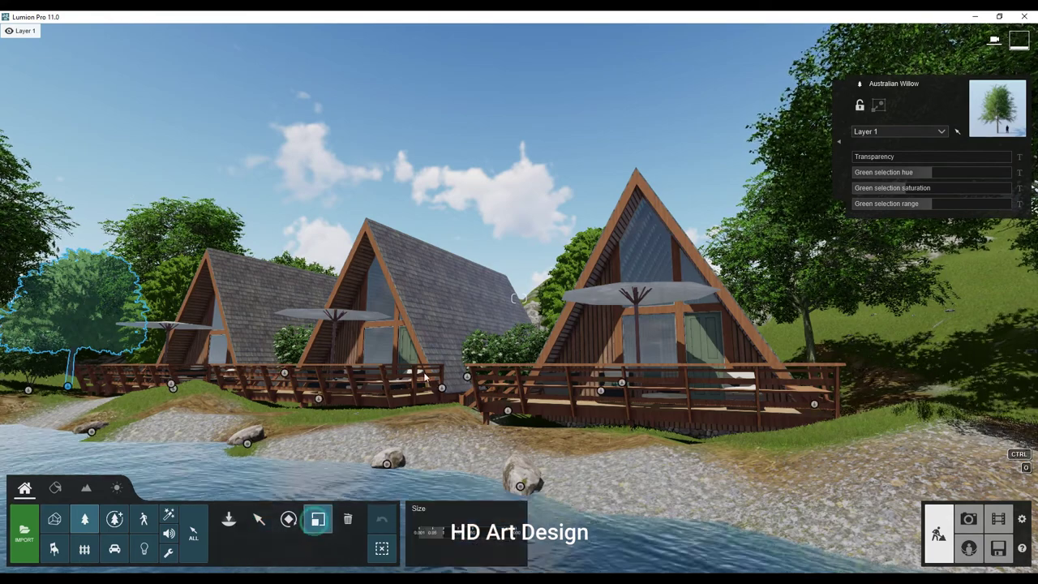
- Inspect nearby trees and a bush, try moving the middle-cabin tree rightward, then undo
click(601, 393)
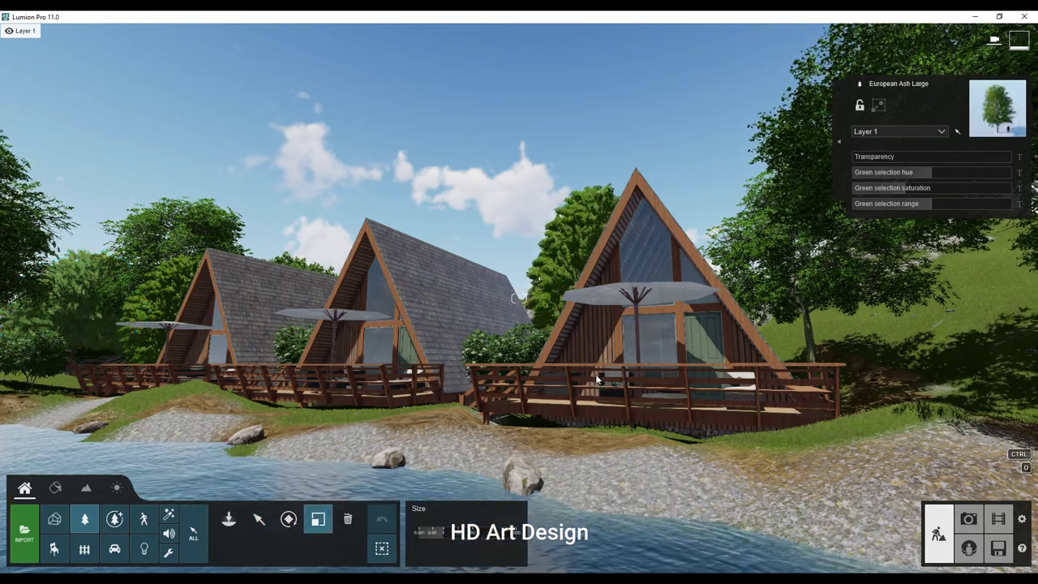
click(595, 378)
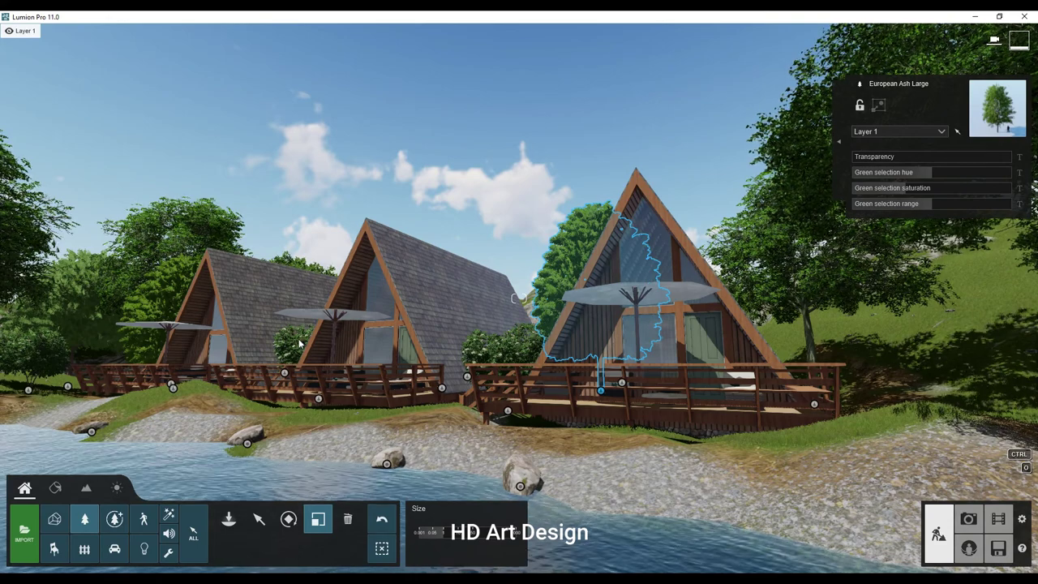
click(318, 400)
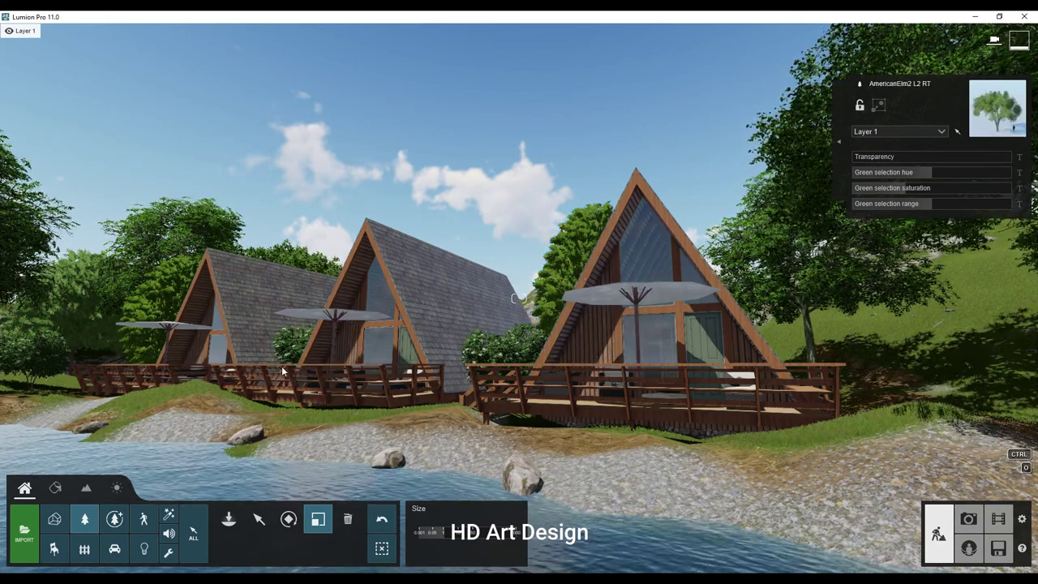
click(283, 372)
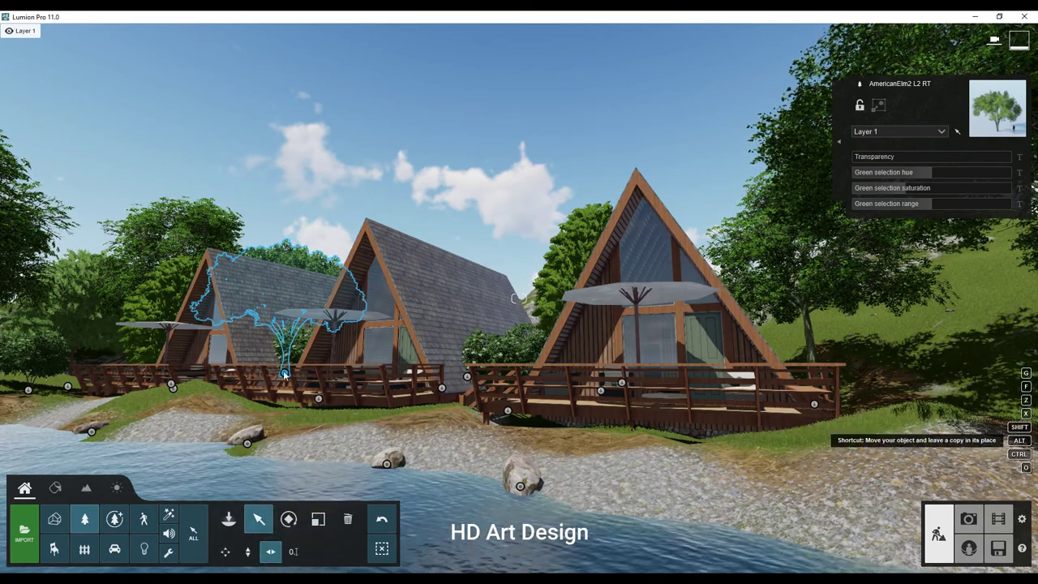
drag(283, 373, 445, 379)
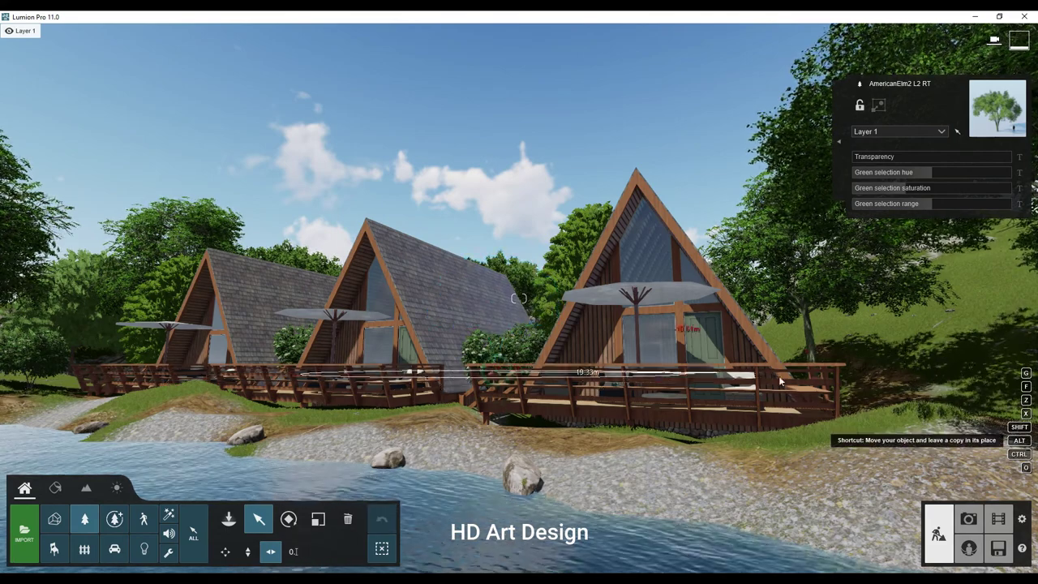
mouse_move(793, 386)
mouse_down()
mouse_move(795, 379)
mouse_move(762, 384)
mouse_move(982, 487)
mouse_up()
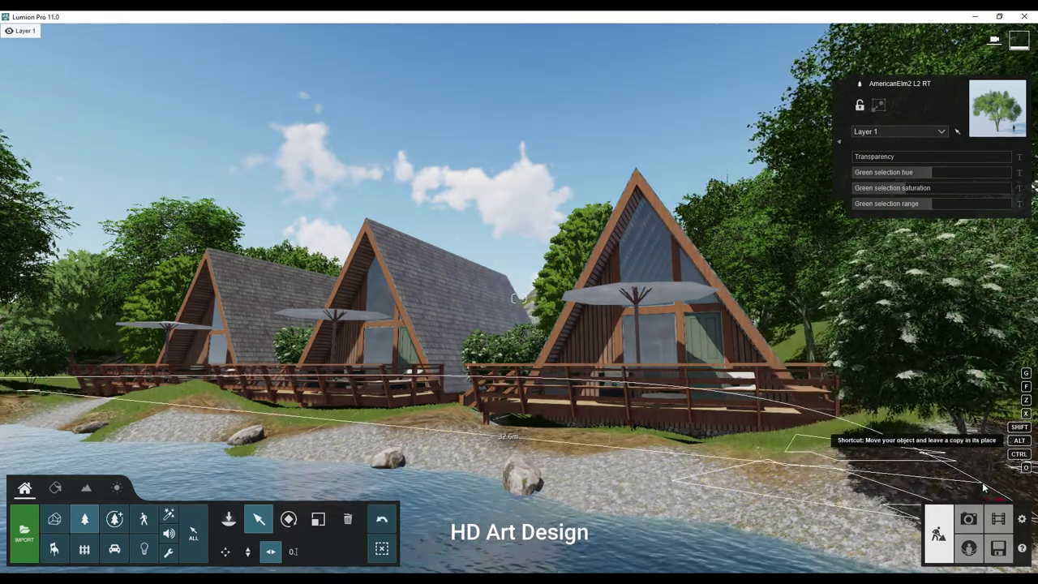
key(ctrl+z)
- Fly the view toward the shoreline, checking the BigLeaf Maple and Stone 013 rock
key(w)
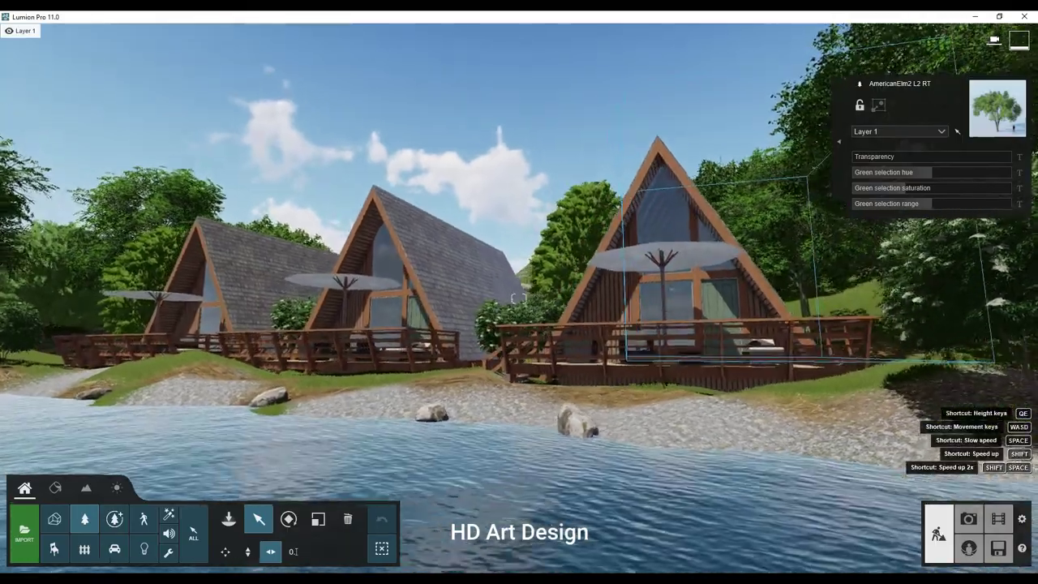
key(w)
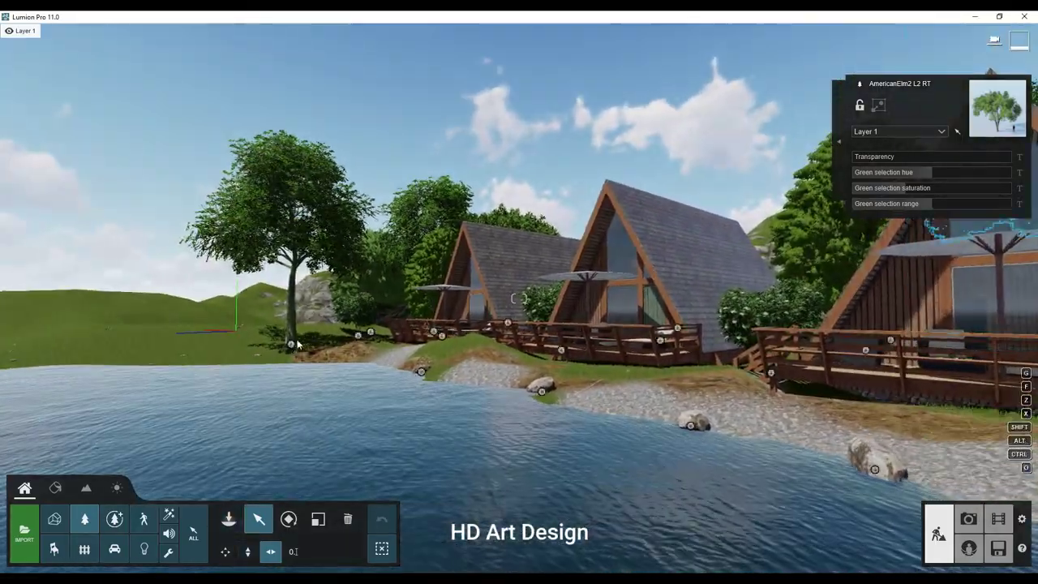
click(311, 347)
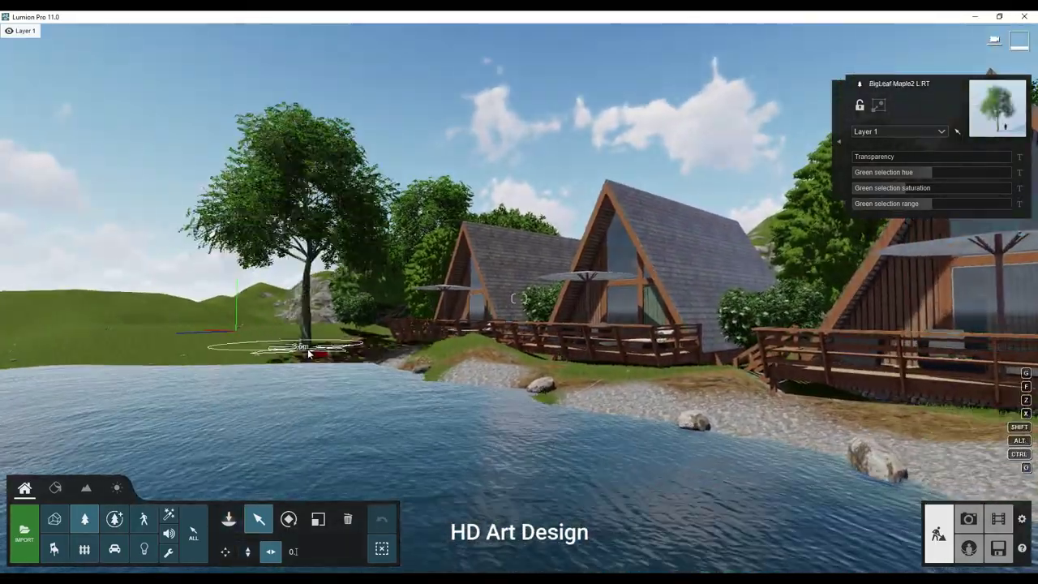
key(d)
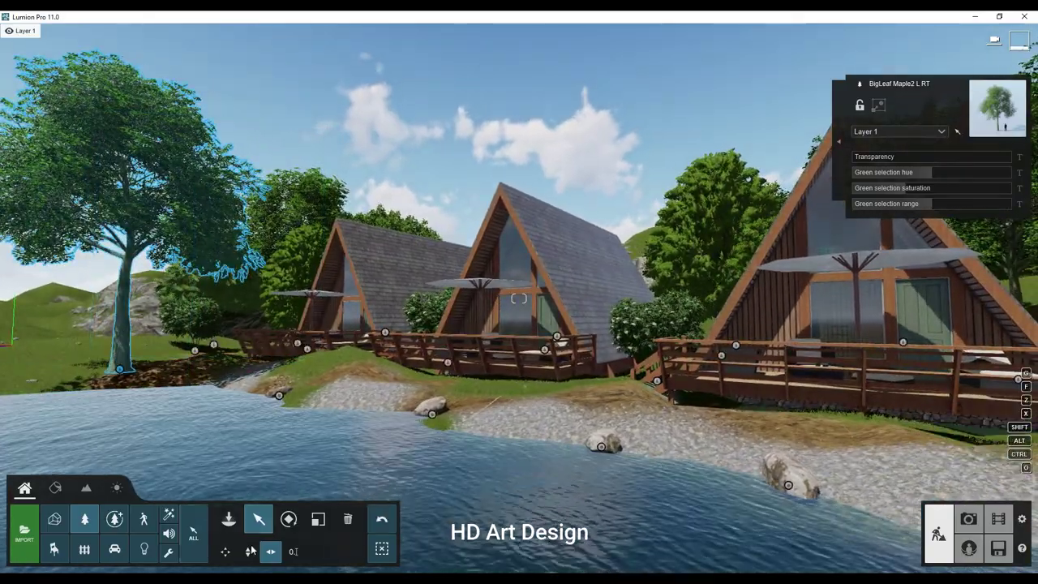
key(d)
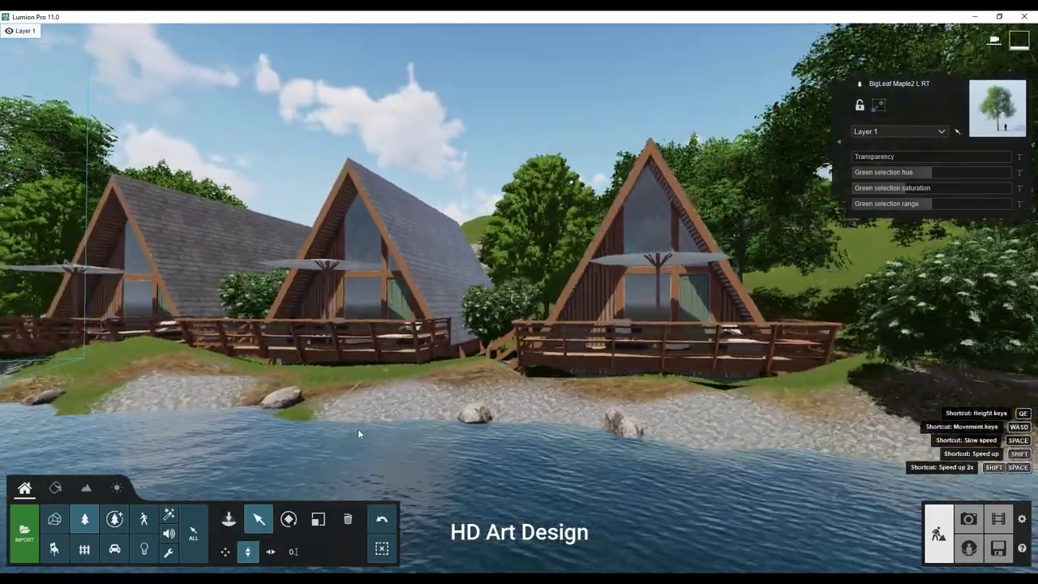
click(555, 420)
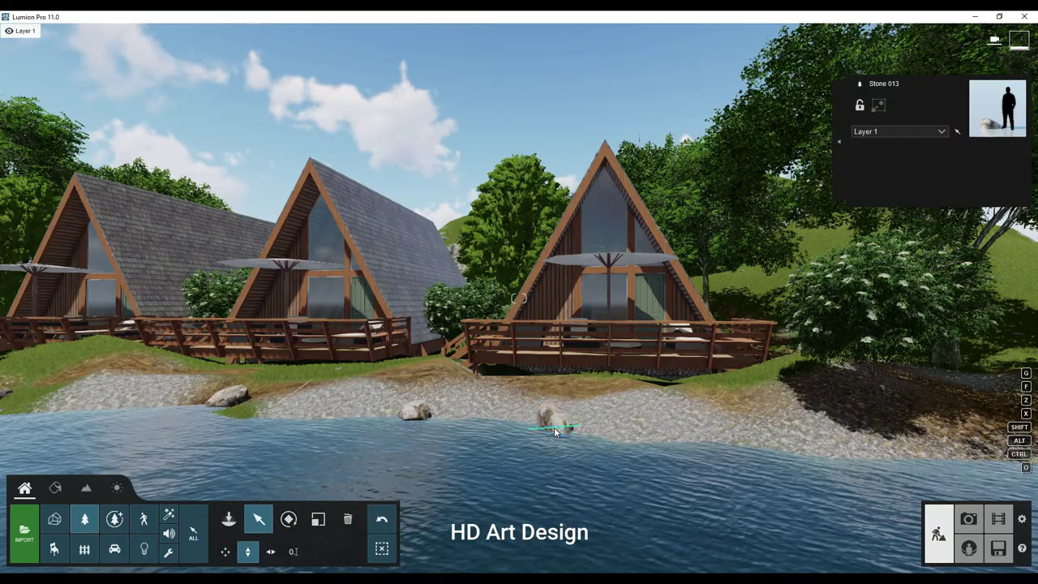
click(410, 417)
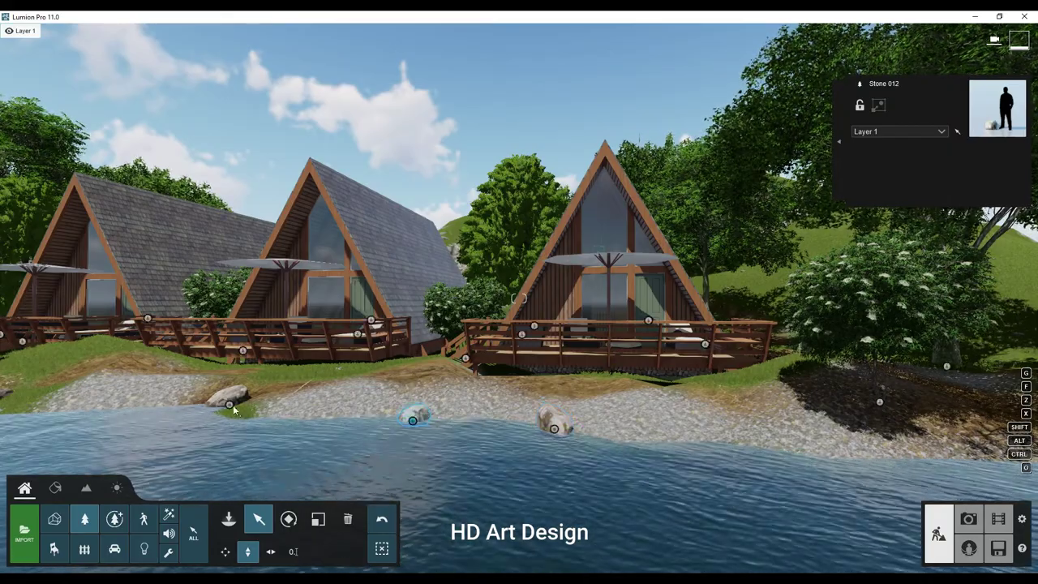
scroll(232, 411, up, 3)
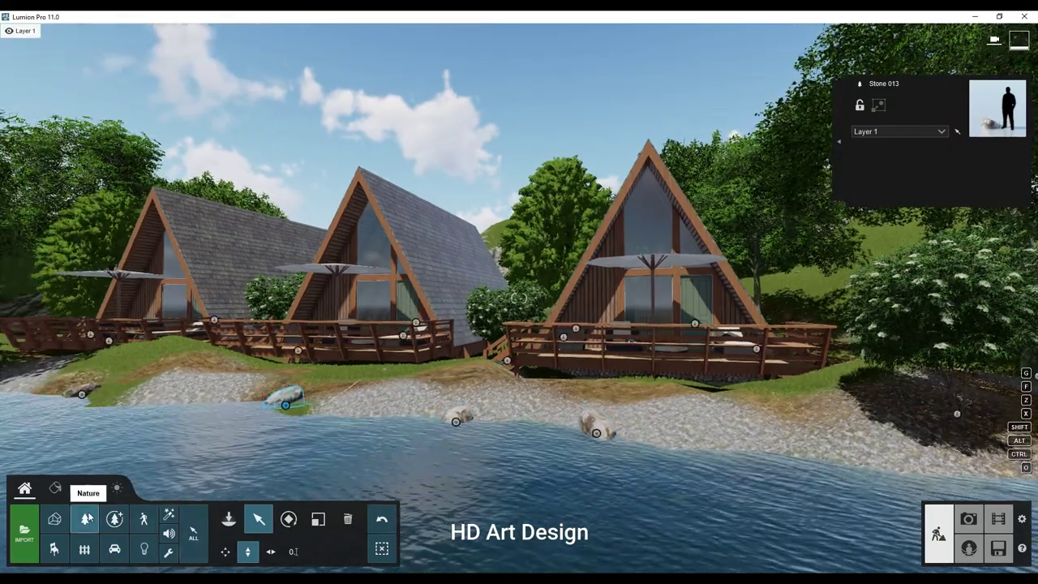
click(85, 519)
- Place rocks from the rocks category along the water's edge, left and right shore
click(116, 131)
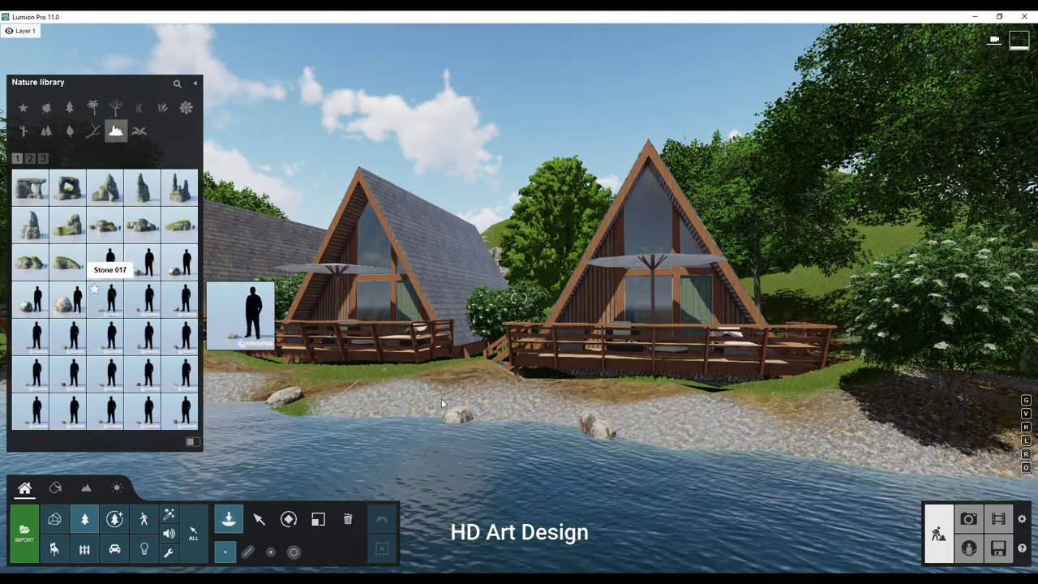
click(111, 299)
click(478, 420)
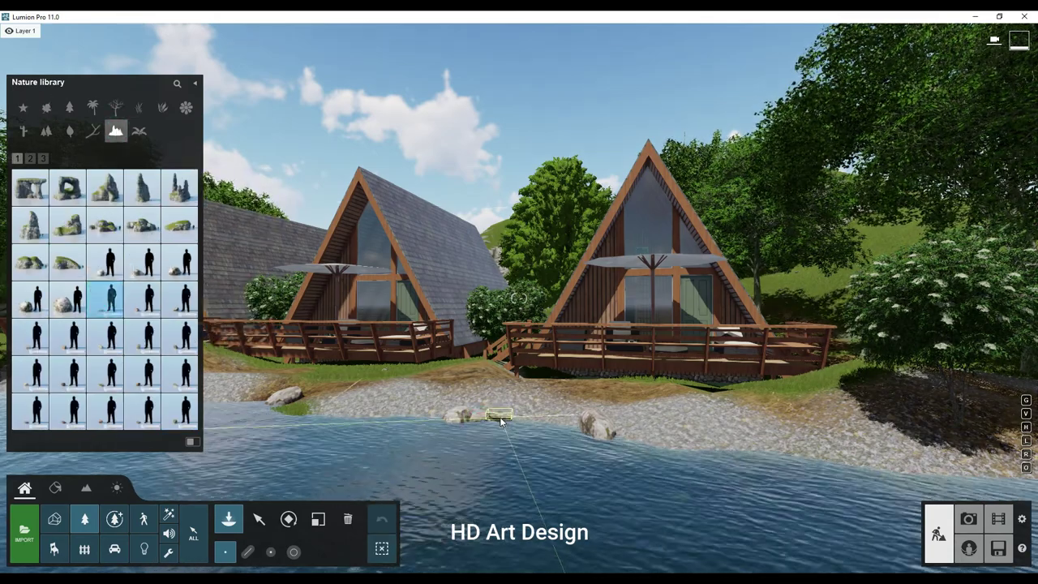
click(627, 436)
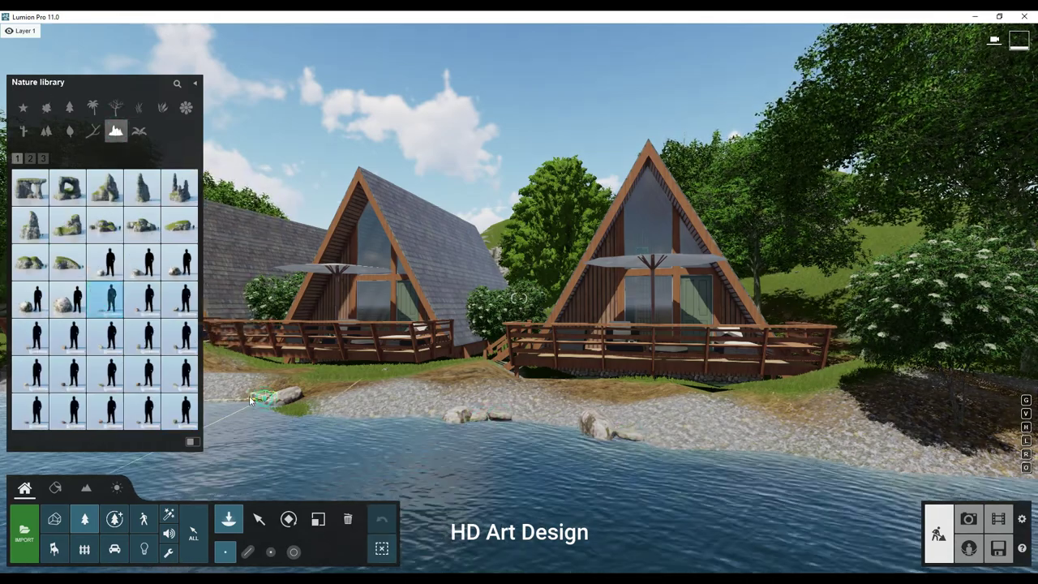
click(247, 403)
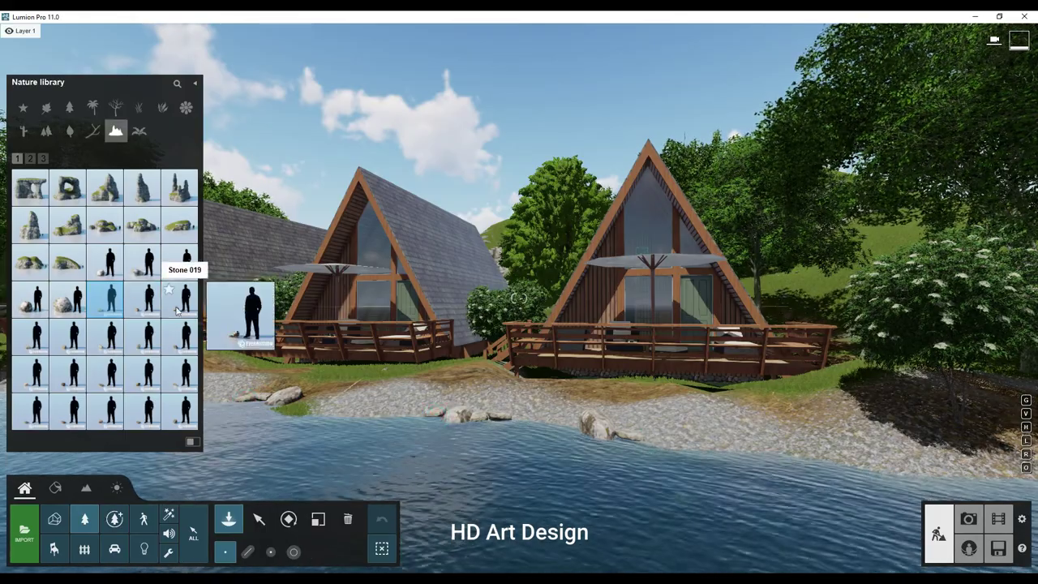
click(149, 298)
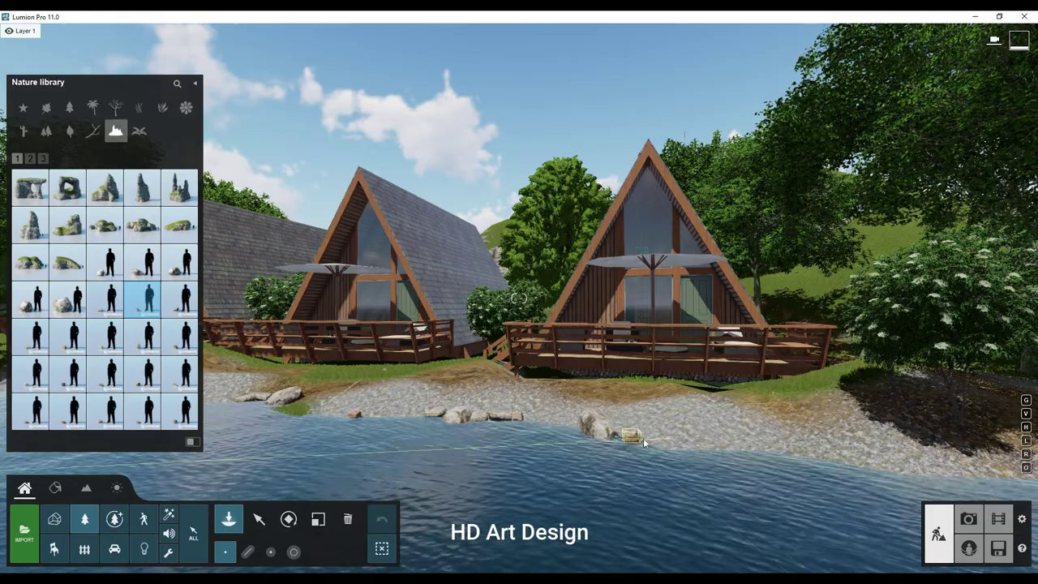
click(708, 453)
click(855, 465)
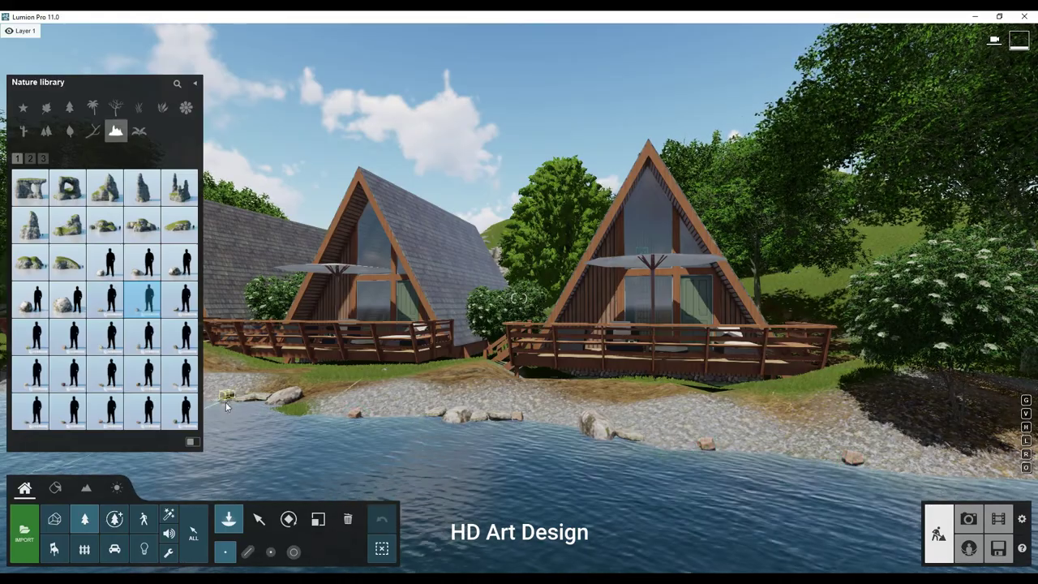
- Add more rocks along the shoreline using two other stone models
click(111, 334)
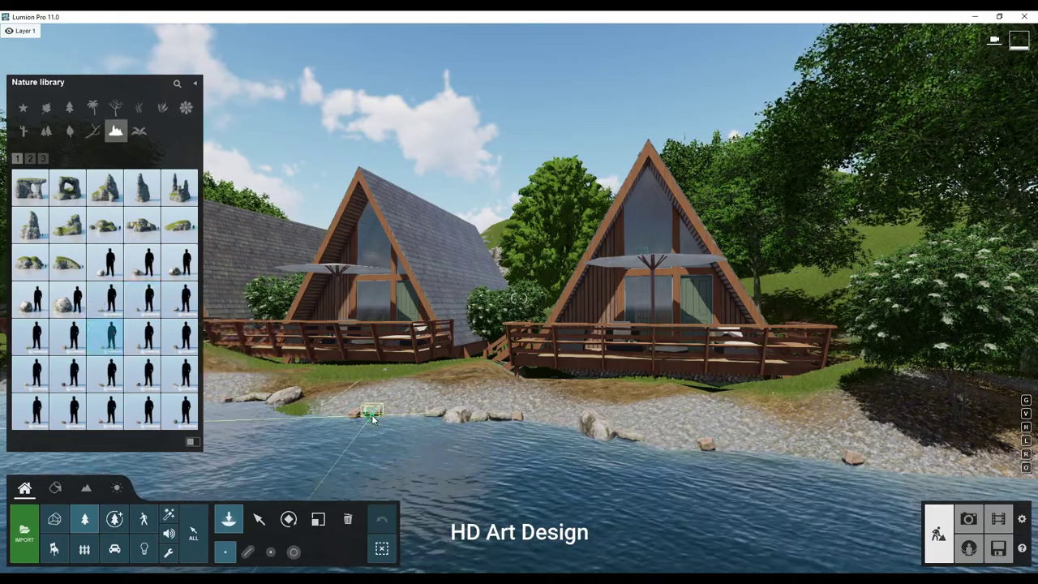
click(571, 427)
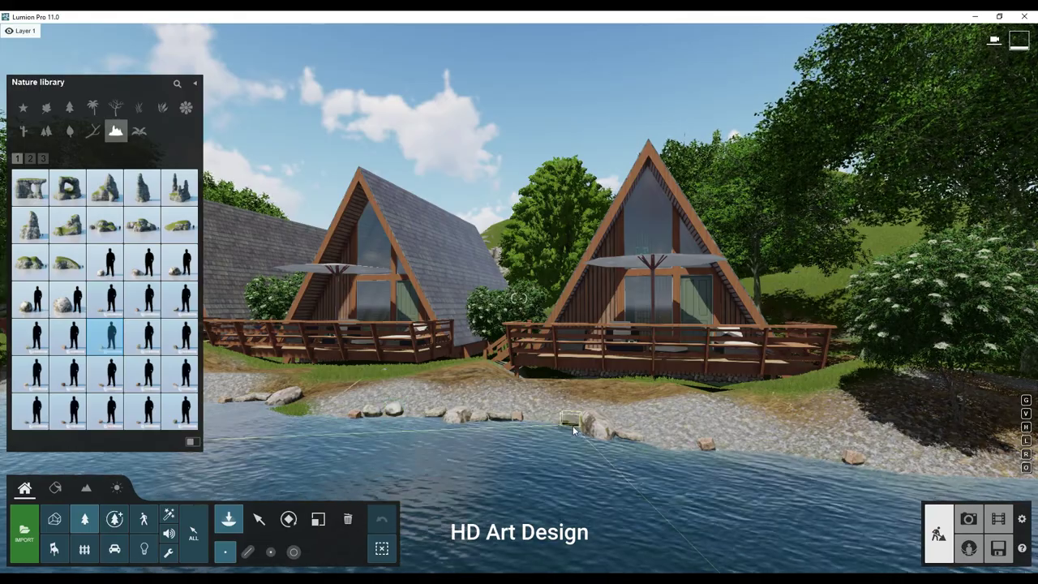
click(806, 456)
click(924, 472)
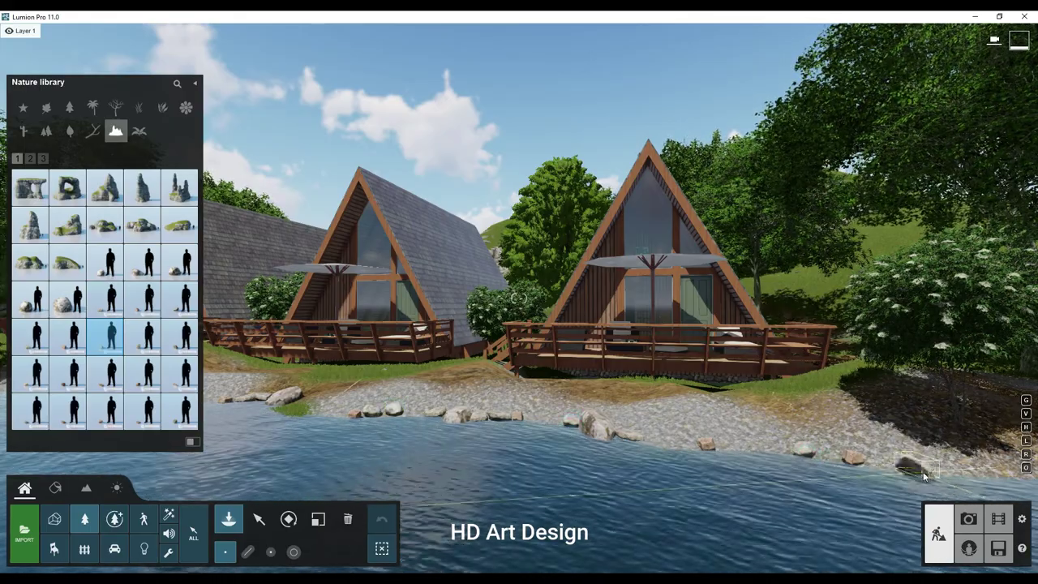
click(185, 298)
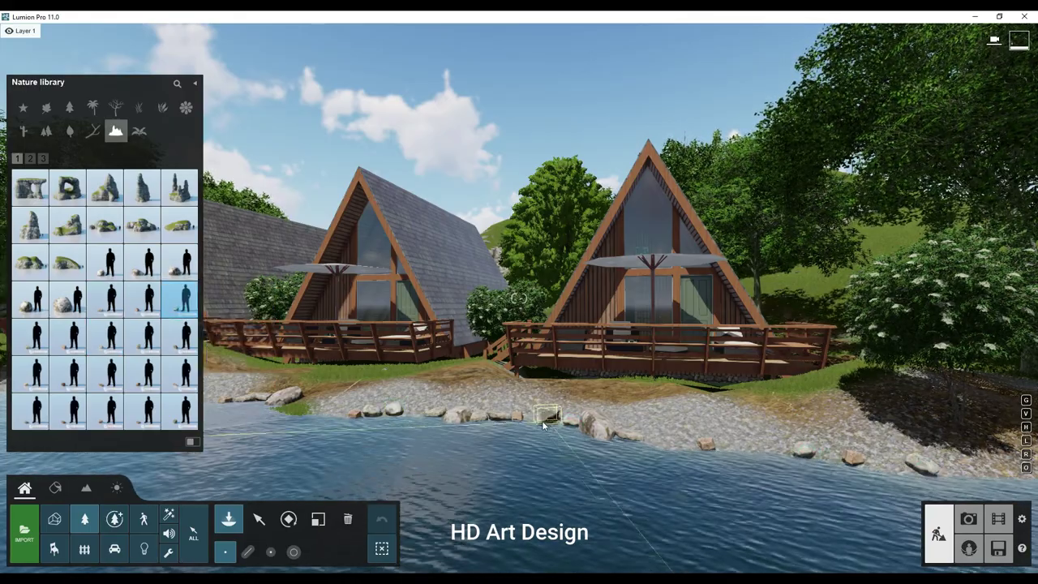
click(550, 421)
click(663, 446)
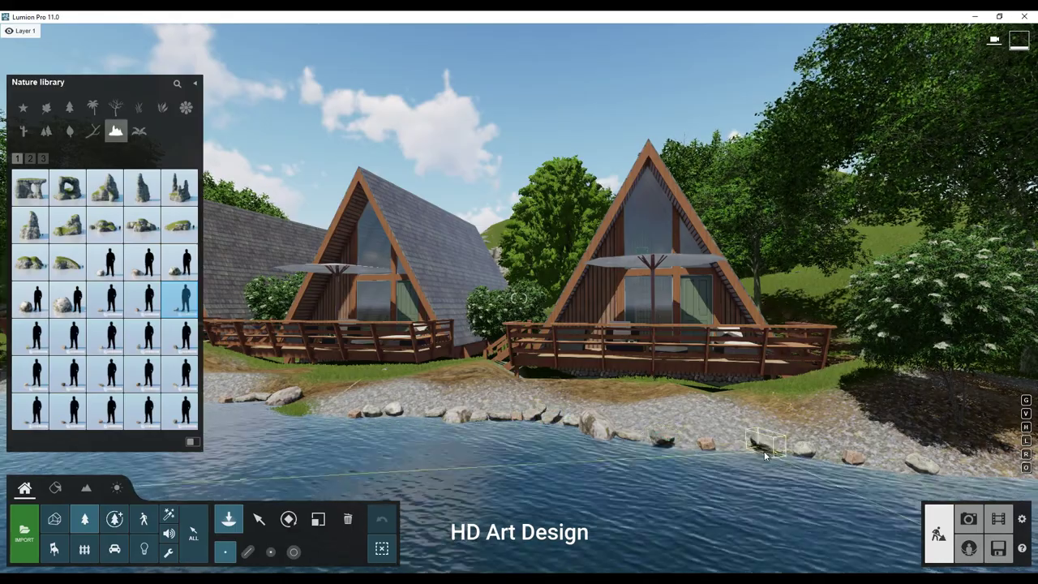
click(764, 451)
click(324, 418)
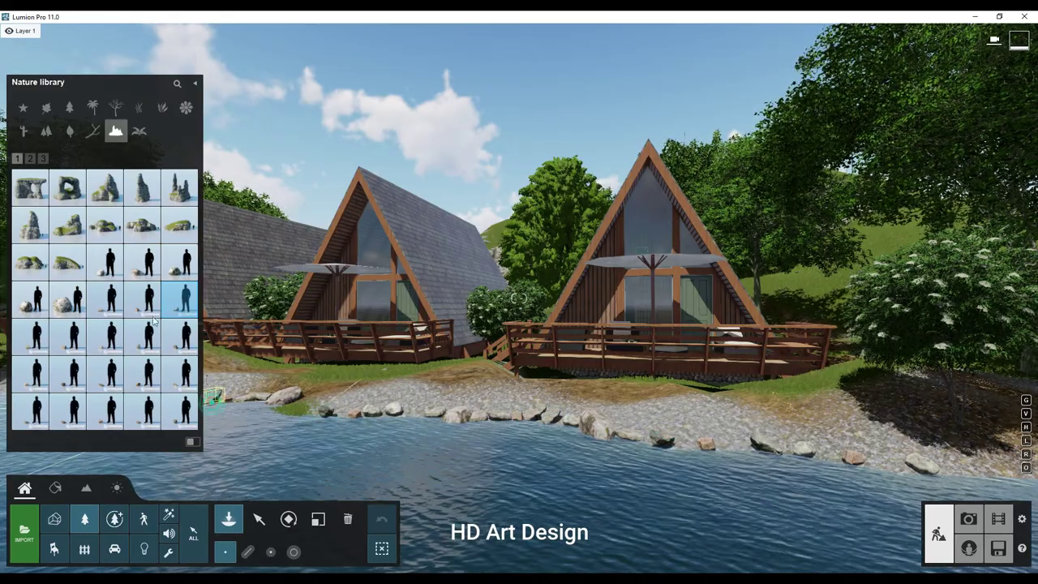
- Add four more rocks of another stone model along the shore, then swing the view forward
click(36, 335)
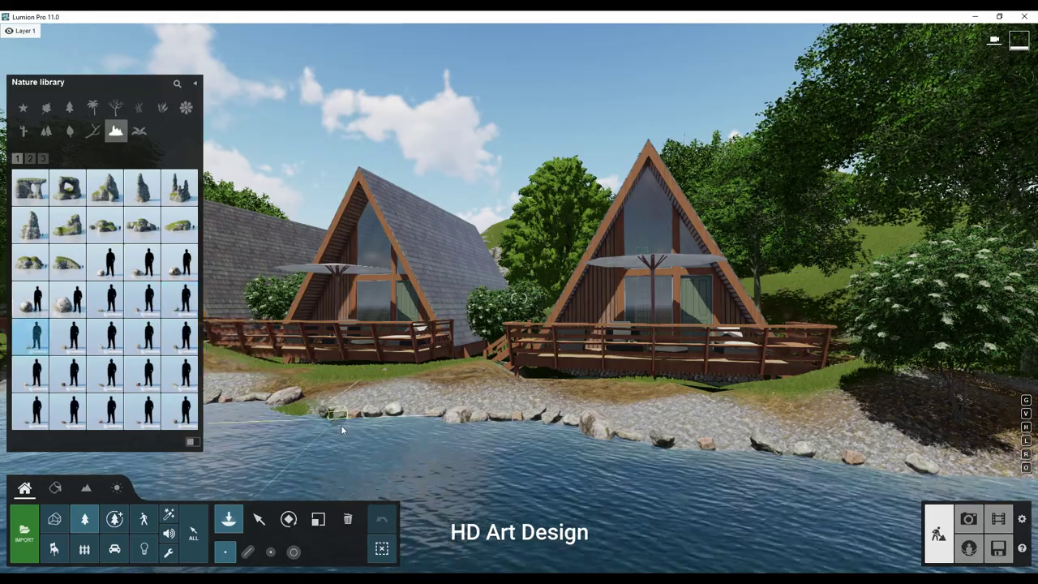
click(414, 412)
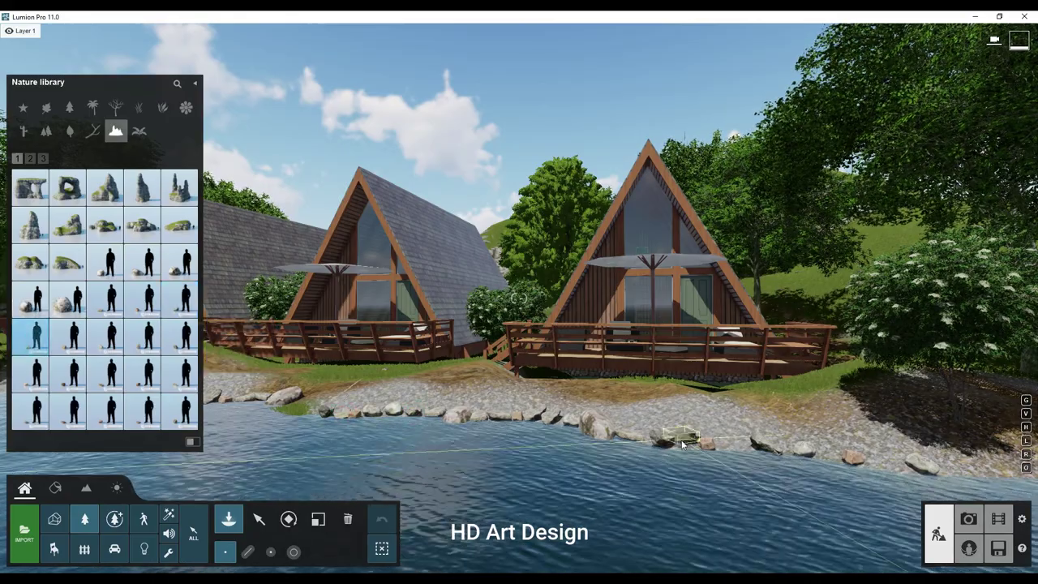
click(684, 442)
click(730, 445)
click(827, 452)
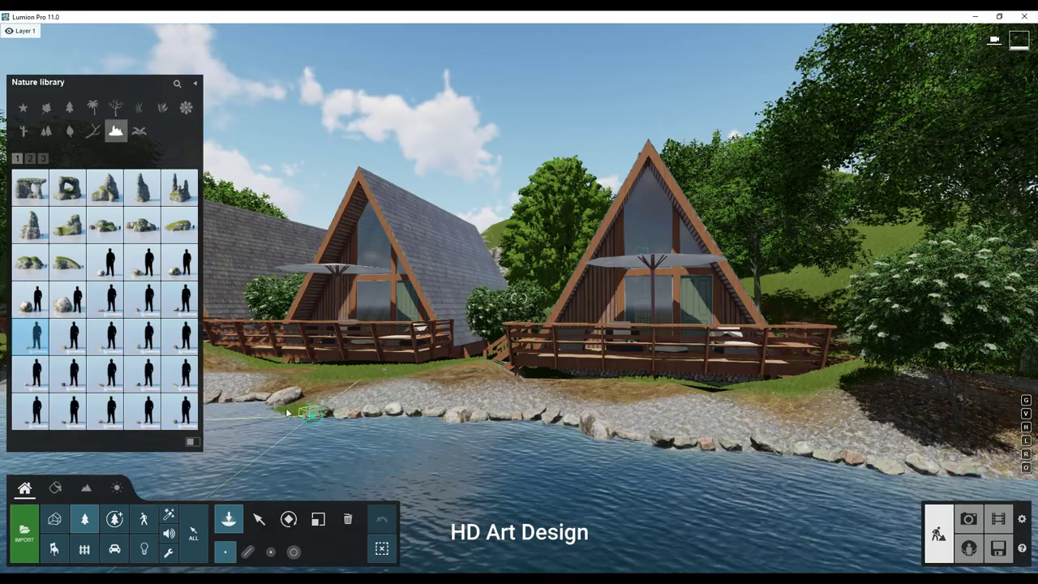
right_drag(285, 407, 286, 407)
right_drag(360, 385, 360, 385)
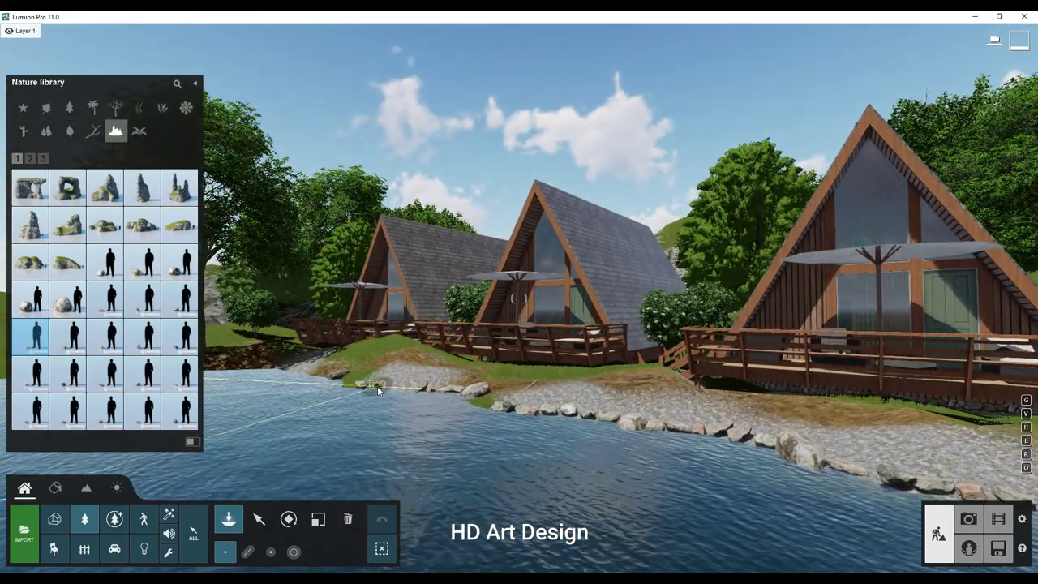
right_drag(407, 387, 240, 346)
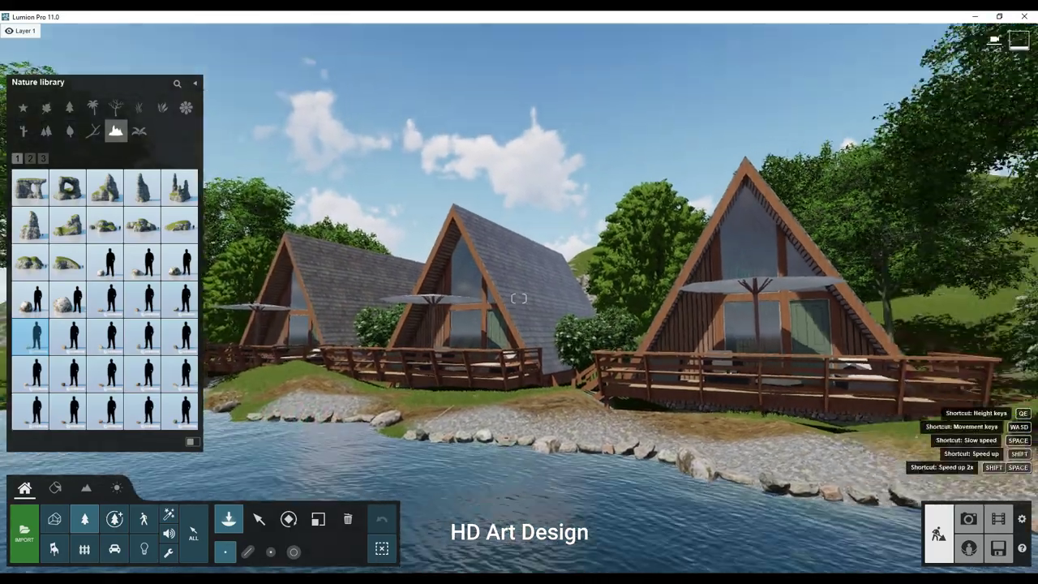
click(163, 107)
- Pick RoughGrass-Cluster2L RT from Grass page 2 and plant it in the water
click(145, 112)
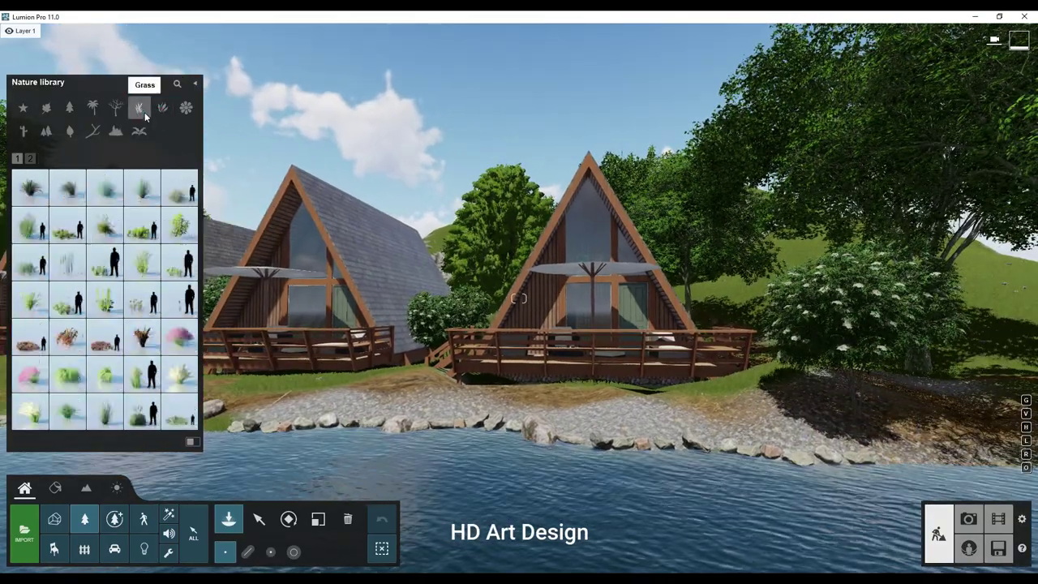
click(179, 414)
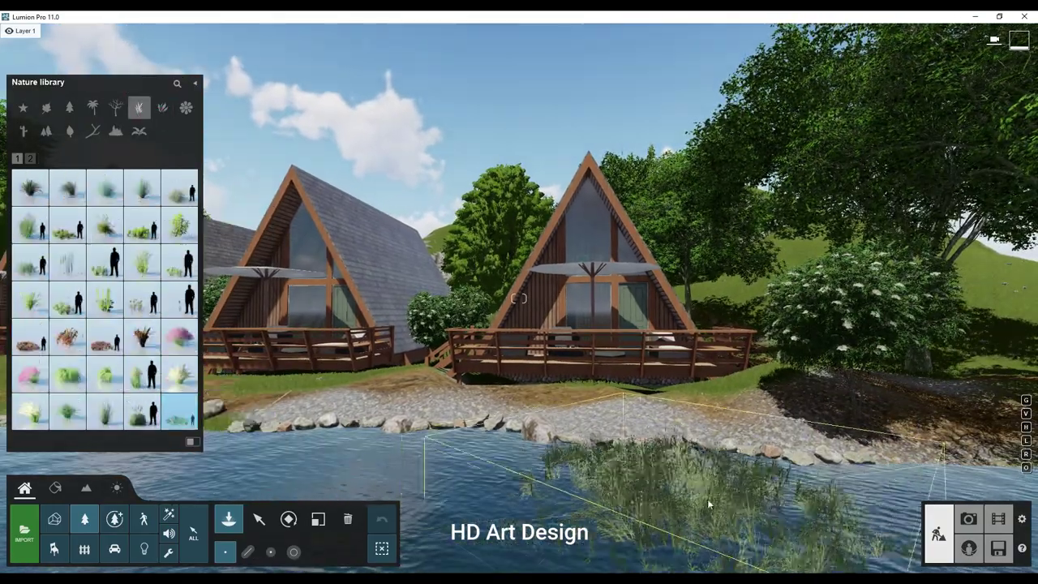
click(30, 158)
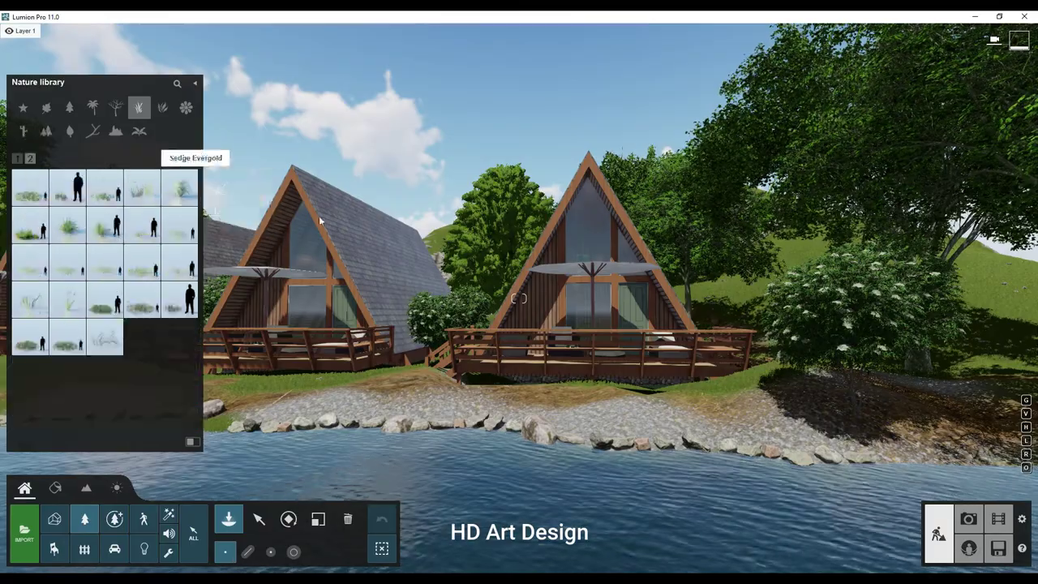
key(w)
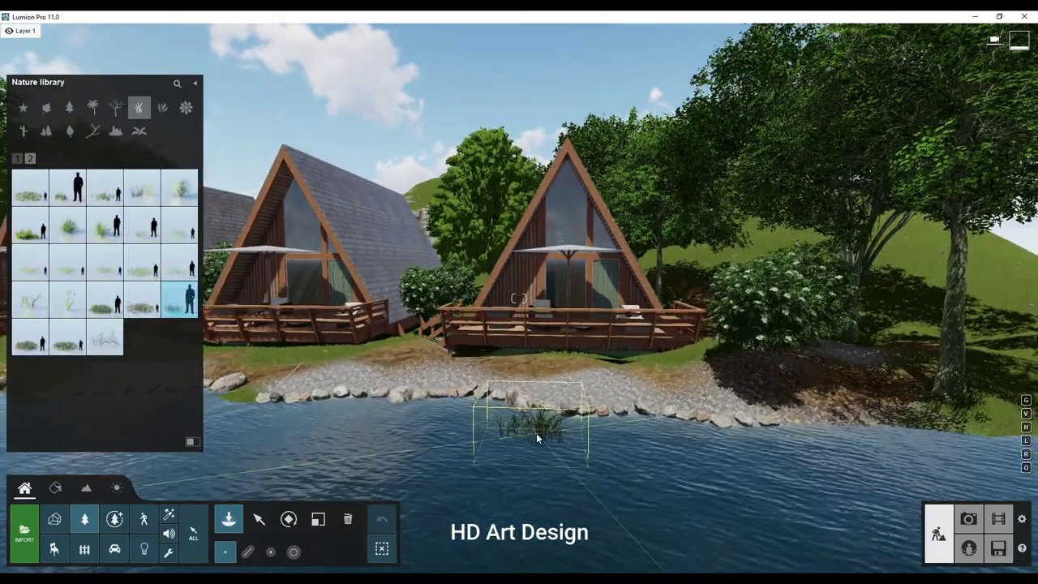
click(30, 187)
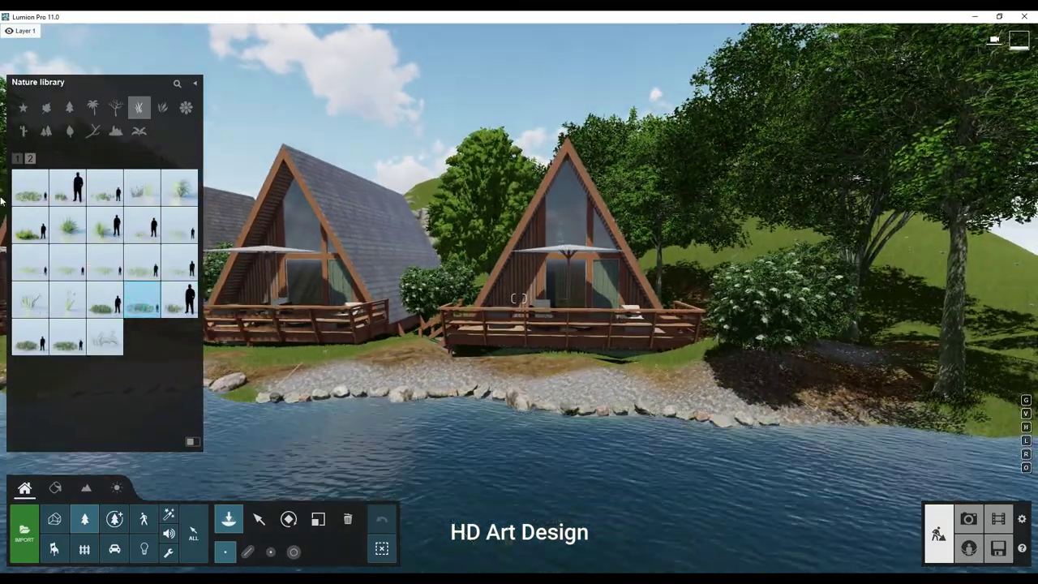
click(741, 506)
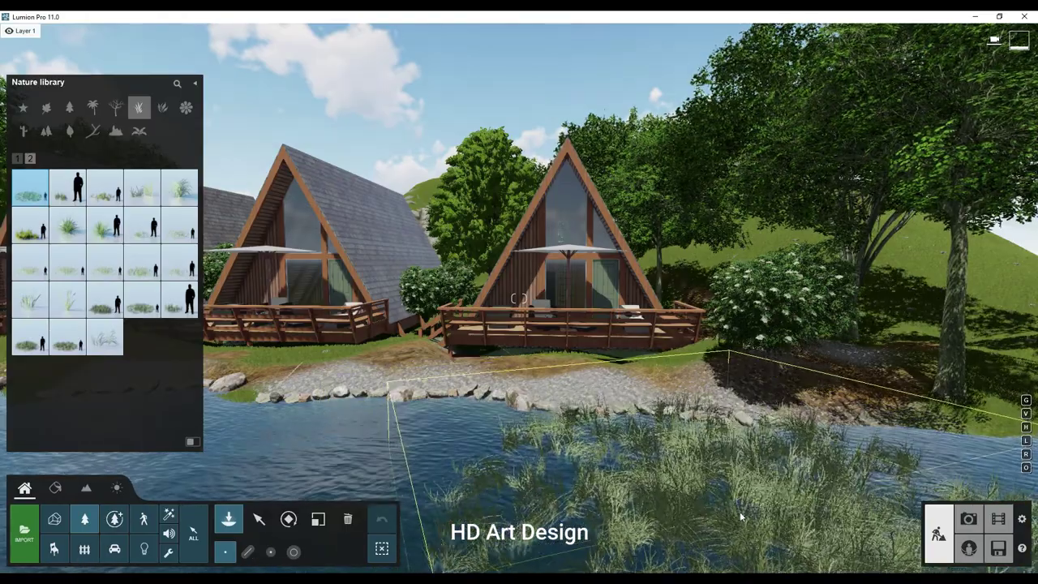
- Slide the grass patch left over the water with free Move, then reframe the cottages
click(258, 520)
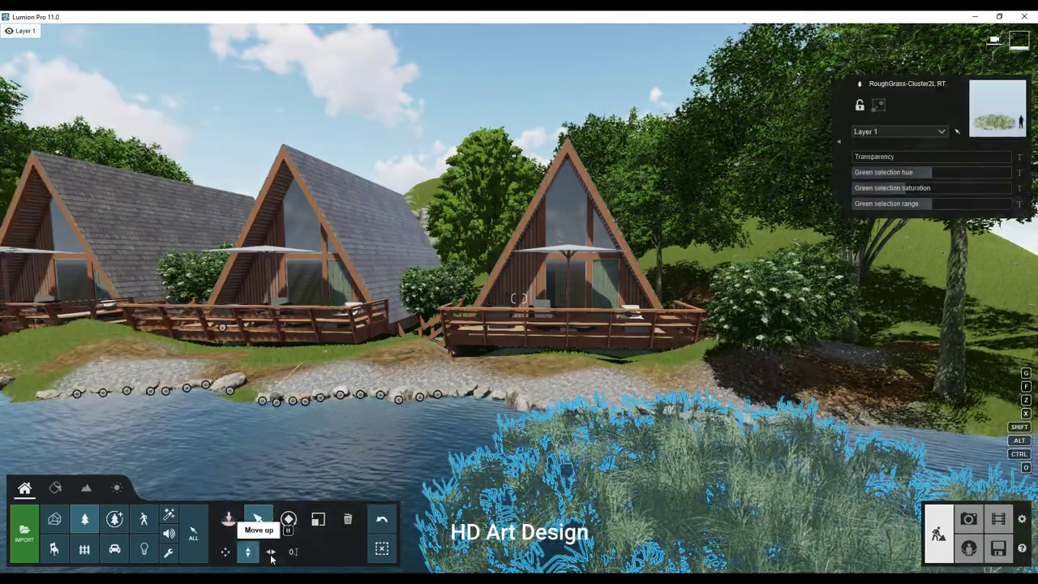
drag(729, 523, 734, 523)
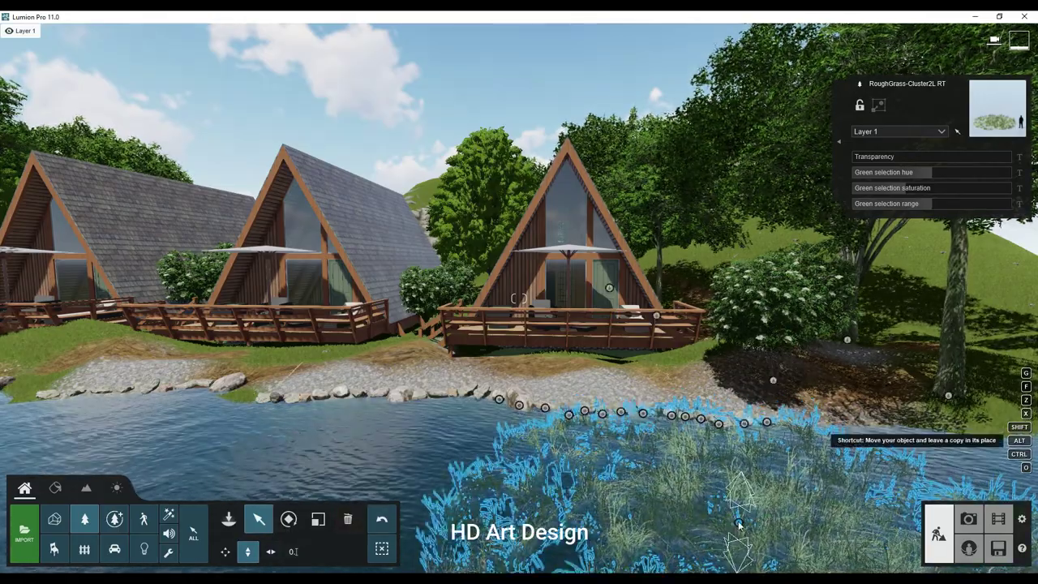
click(382, 519)
click(225, 551)
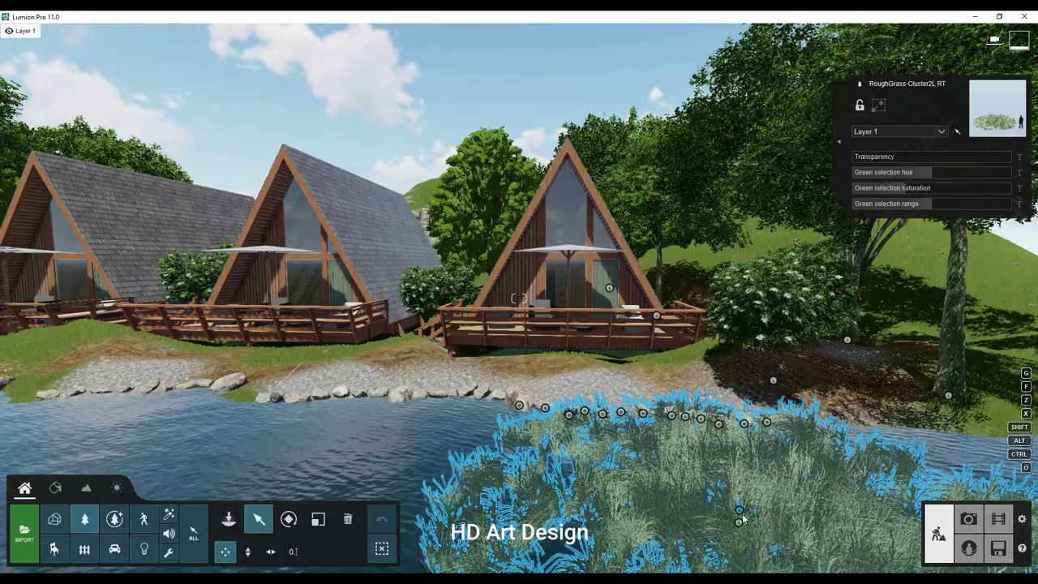
mouse_move(739, 512)
mouse_down()
mouse_move(137, 475)
mouse_move(264, 464)
mouse_up()
right_drag(263, 455, 264, 465)
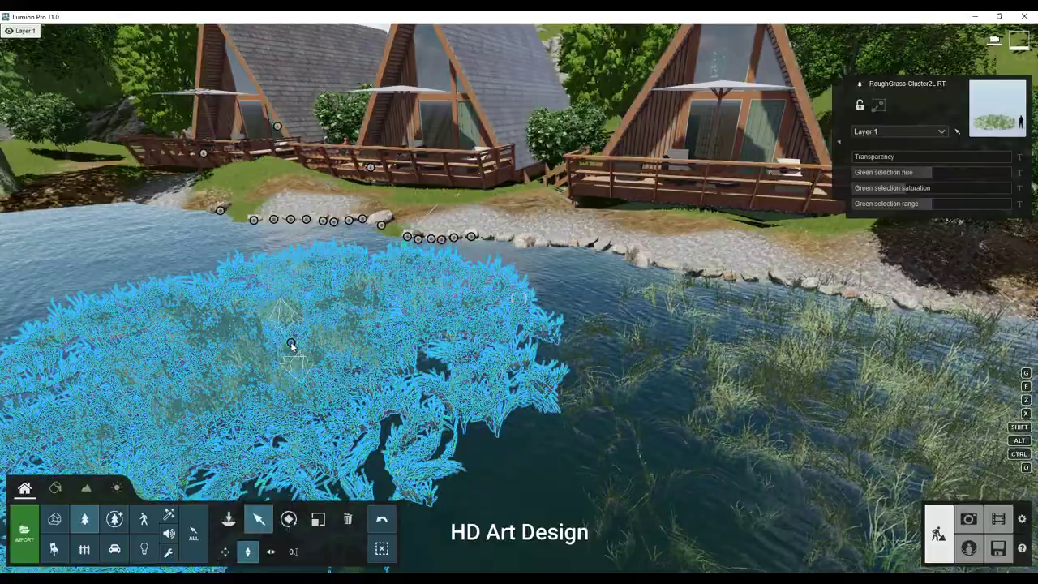
mouse_move(294, 352)
right_down()
mouse_move(294, 268)
mouse_move(243, 235)
right_up()
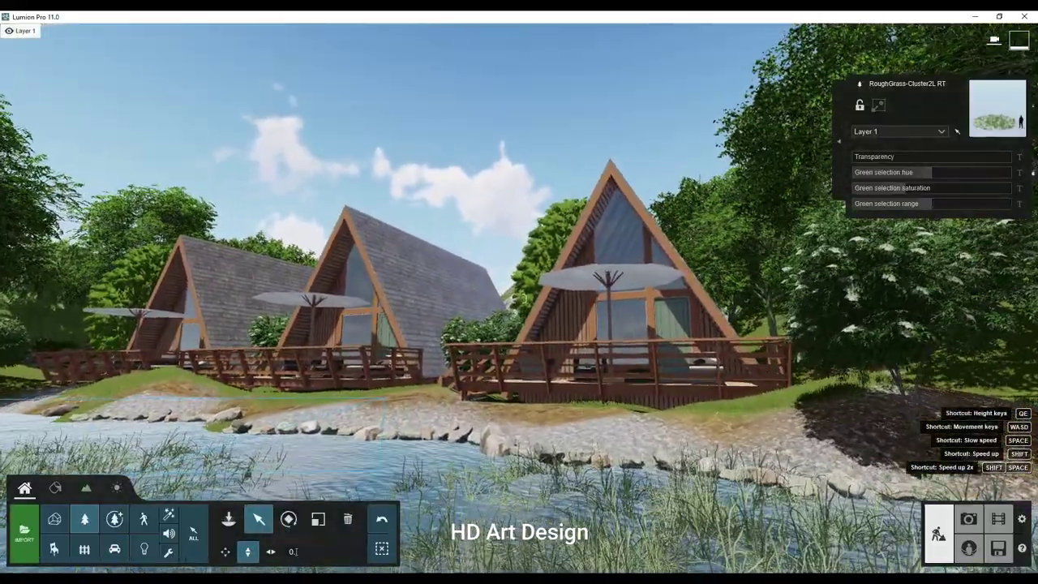
right_drag(518, 299, 517, 298)
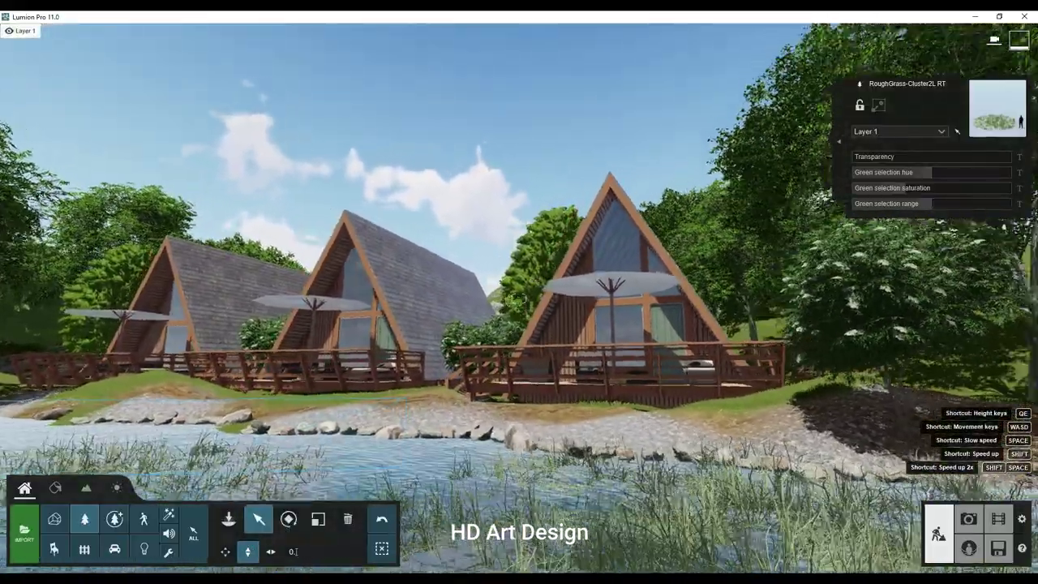
click(86, 517)
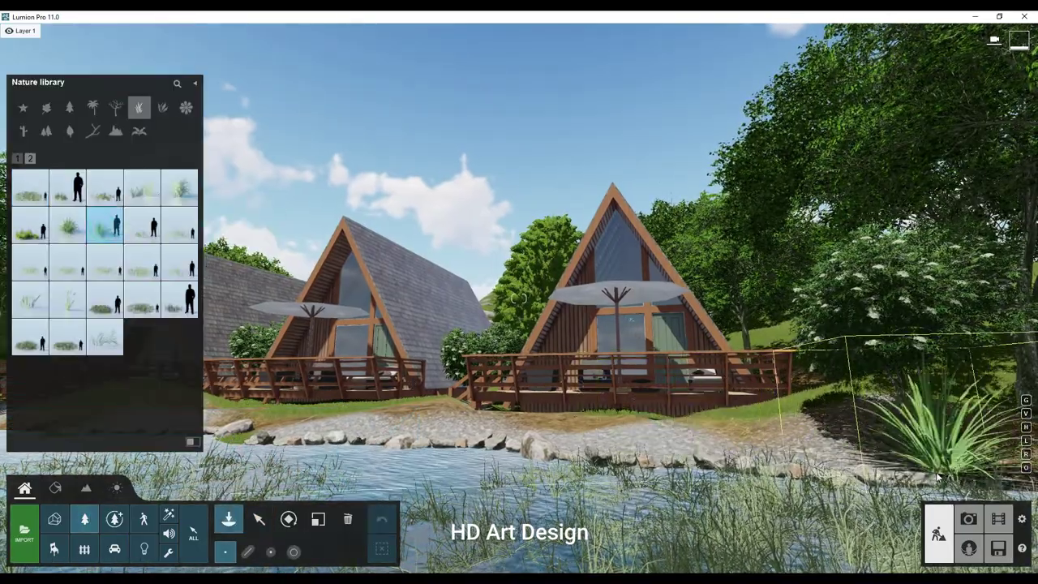
- Resize the Texas Sotol, plant a grass tuft on the far bank, and delete an unwanted plant
click(317, 523)
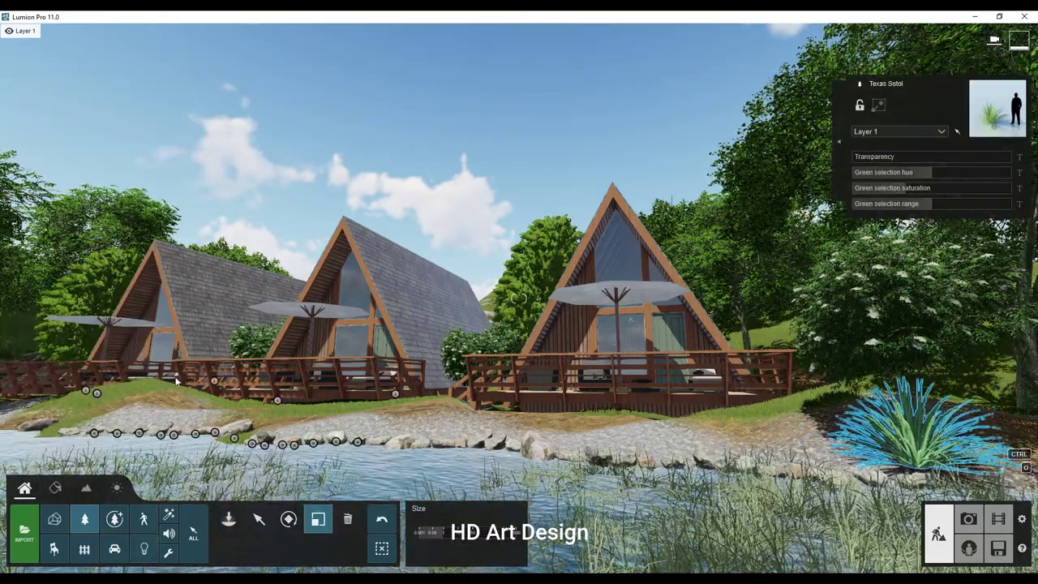
click(84, 522)
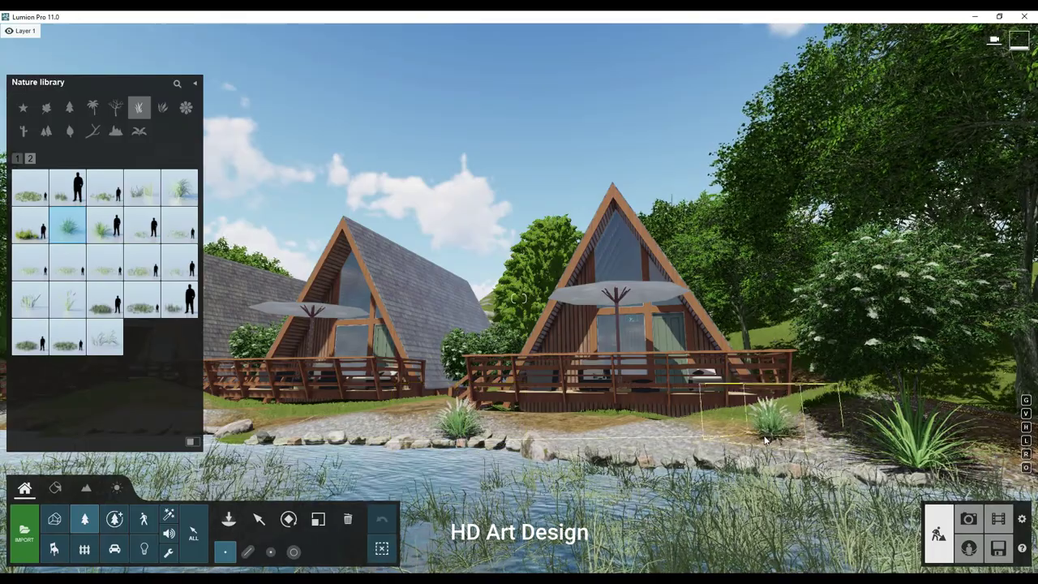
right_drag(516, 444, 397, 391)
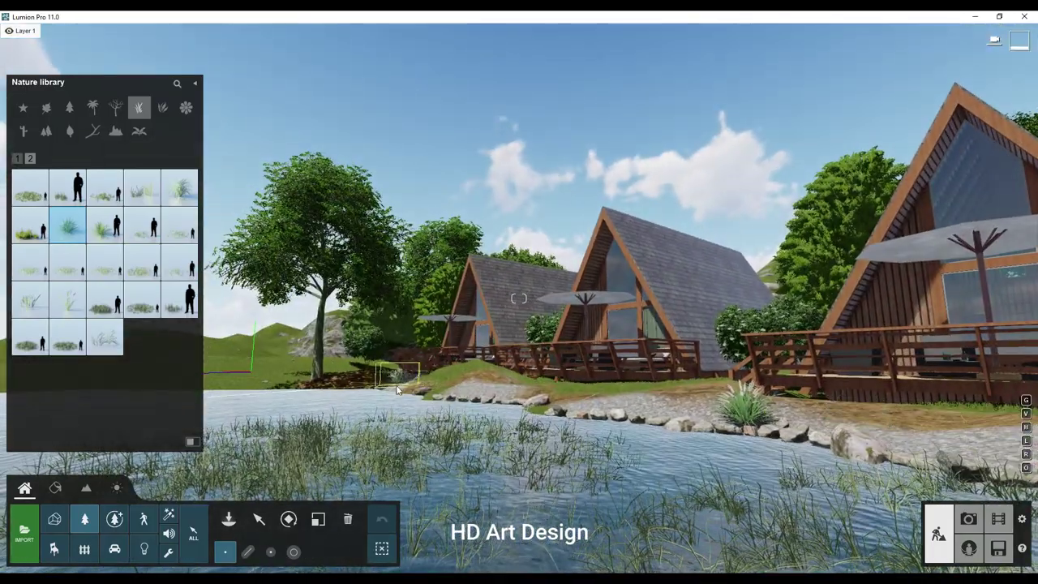
click(511, 373)
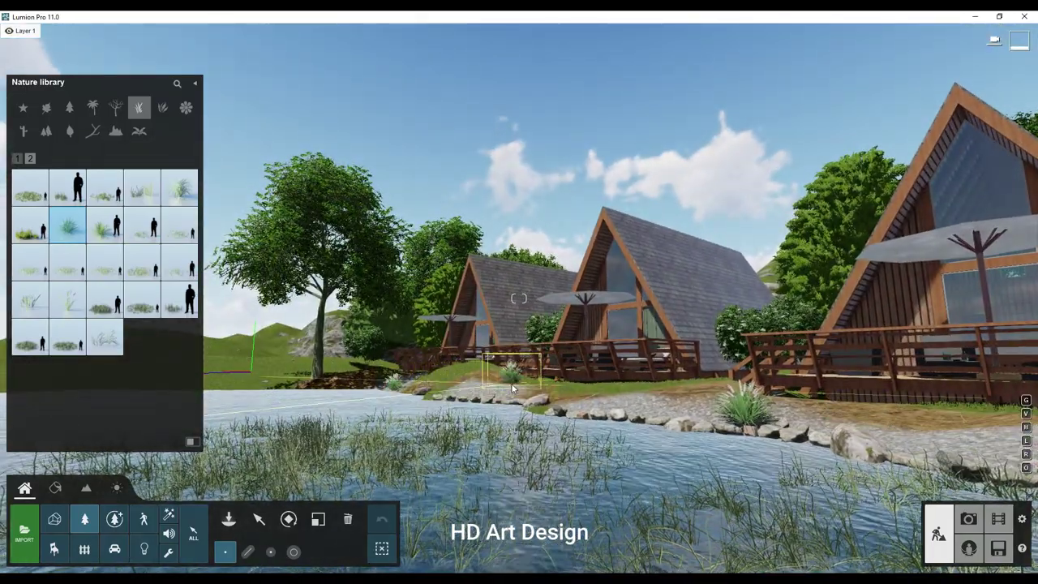
click(259, 519)
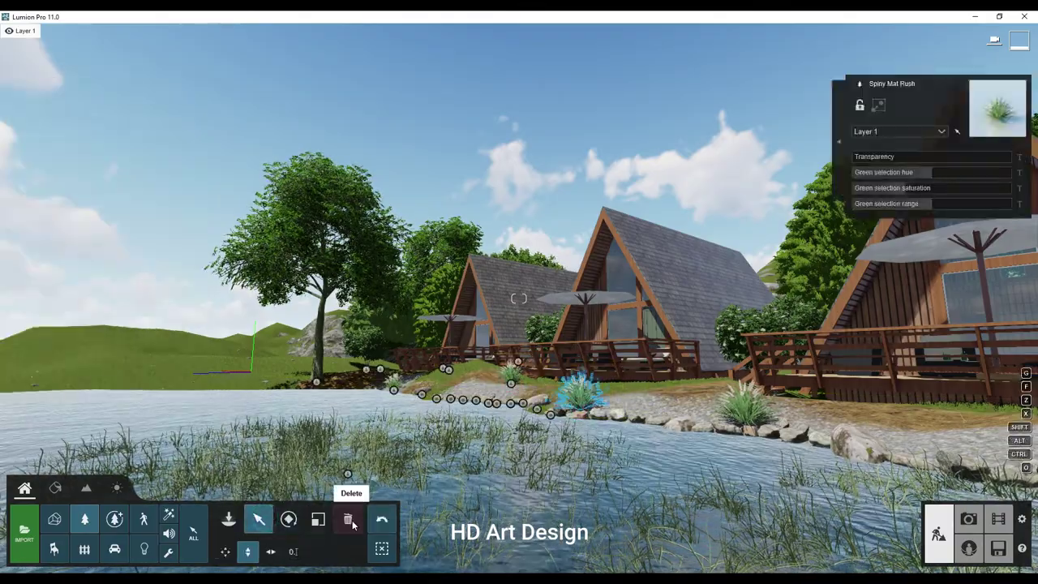
click(347, 520)
click(318, 519)
right_drag(486, 341, 519, 325)
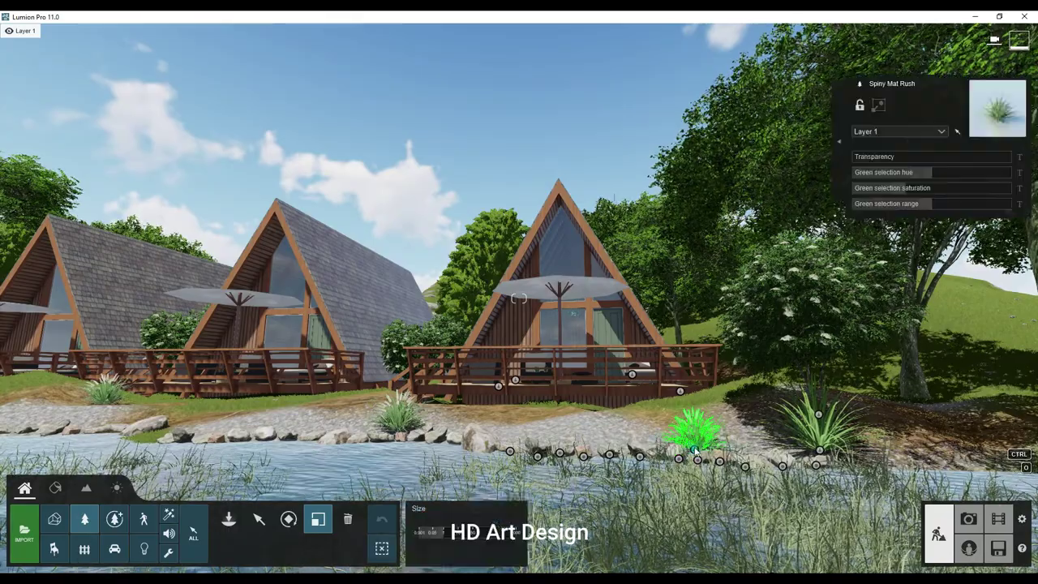
- Choose Sedge Evergold, then Water Foxtail grass from the Nature library
click(86, 519)
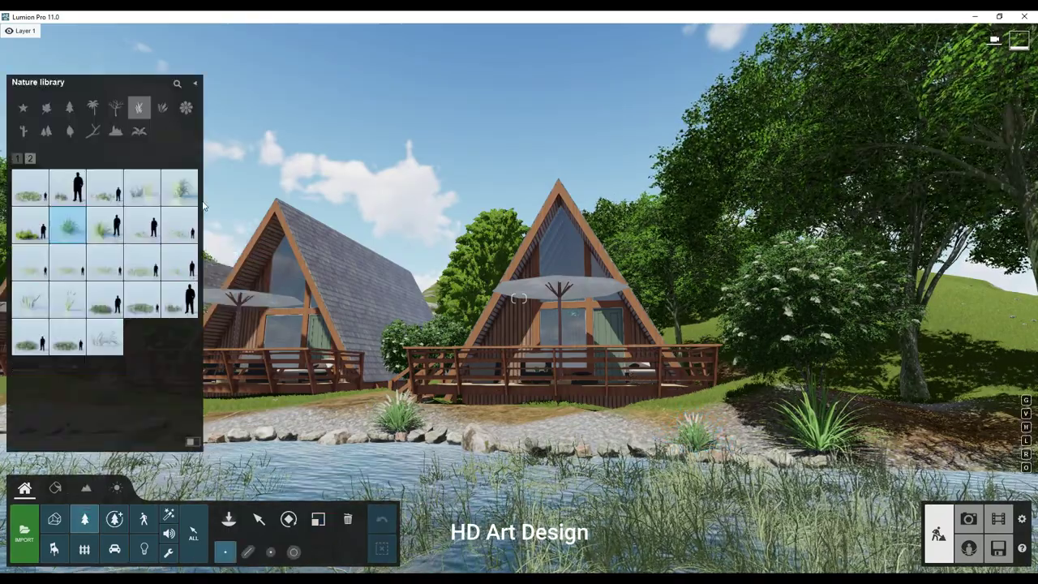
click(180, 201)
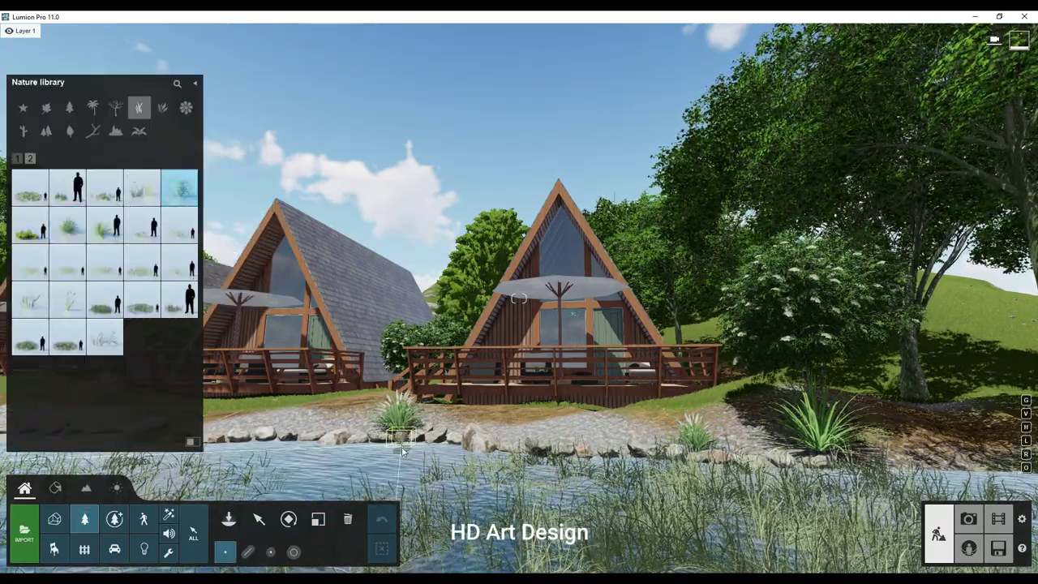
key(w)
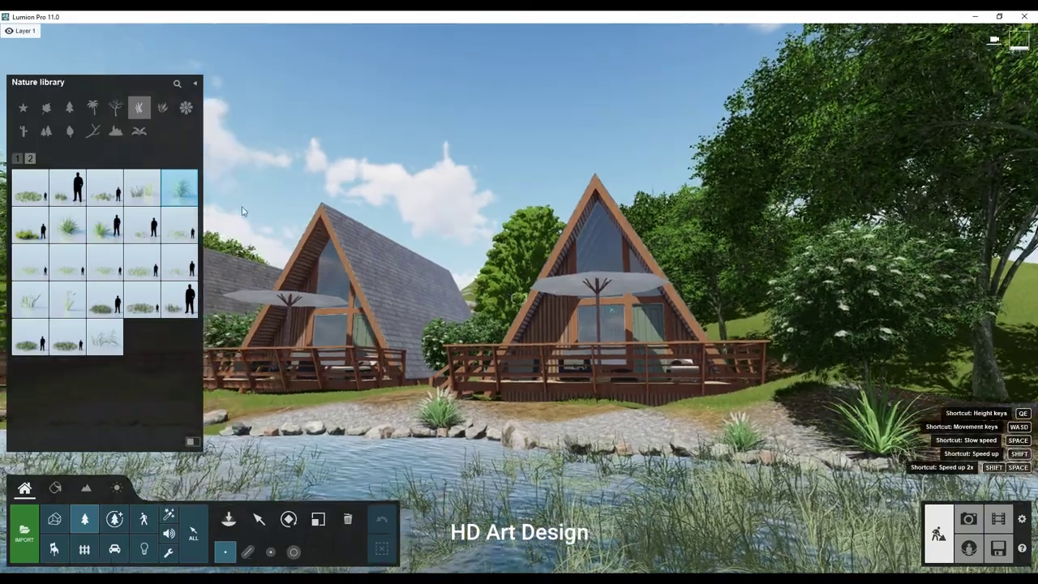
click(67, 300)
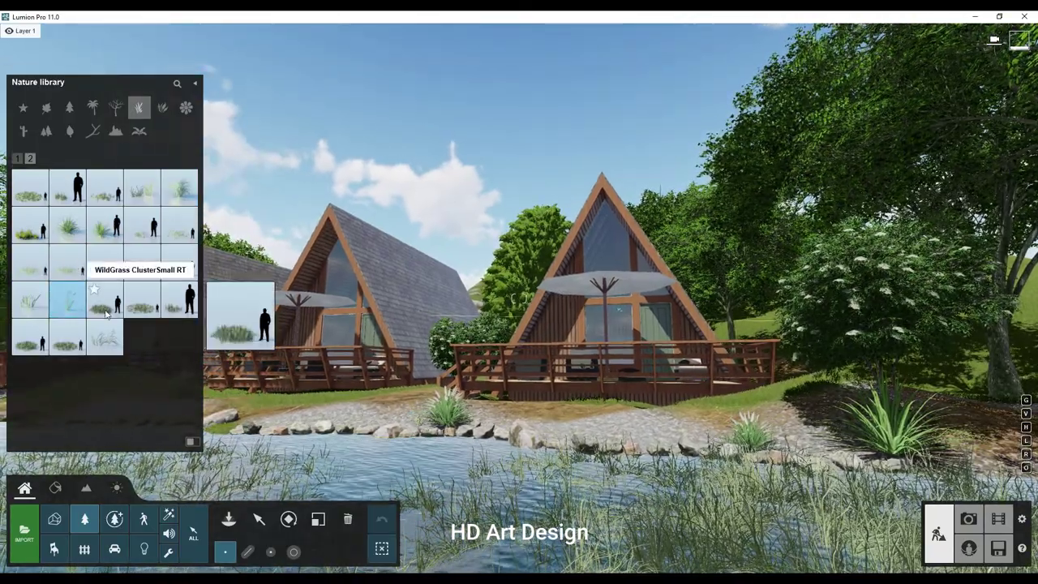
- Place a tall Eulalia Grass clump on the right bank, then back the view away from the pond
click(97, 237)
click(22, 162)
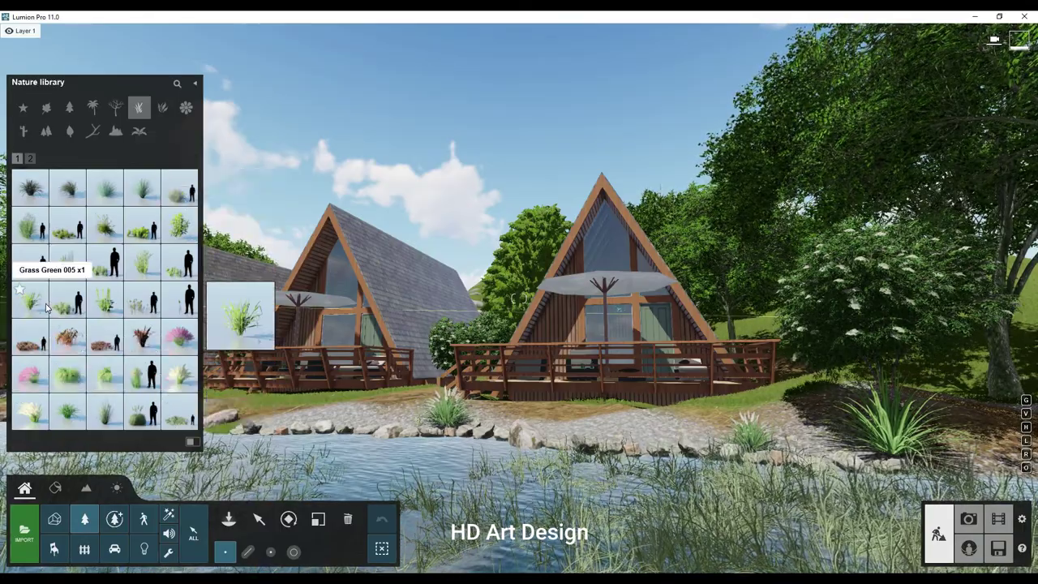
click(28, 231)
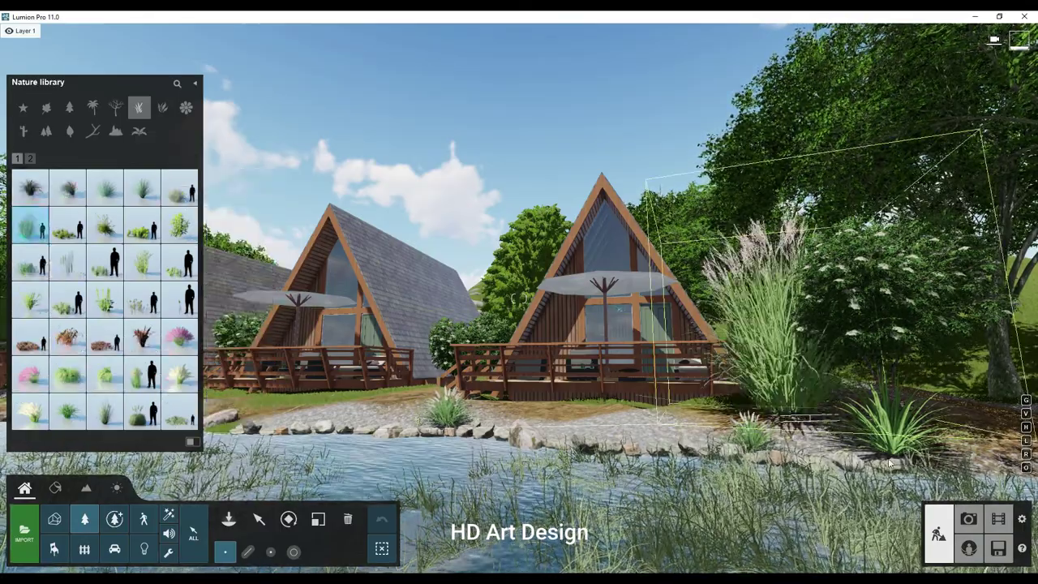
key(w)
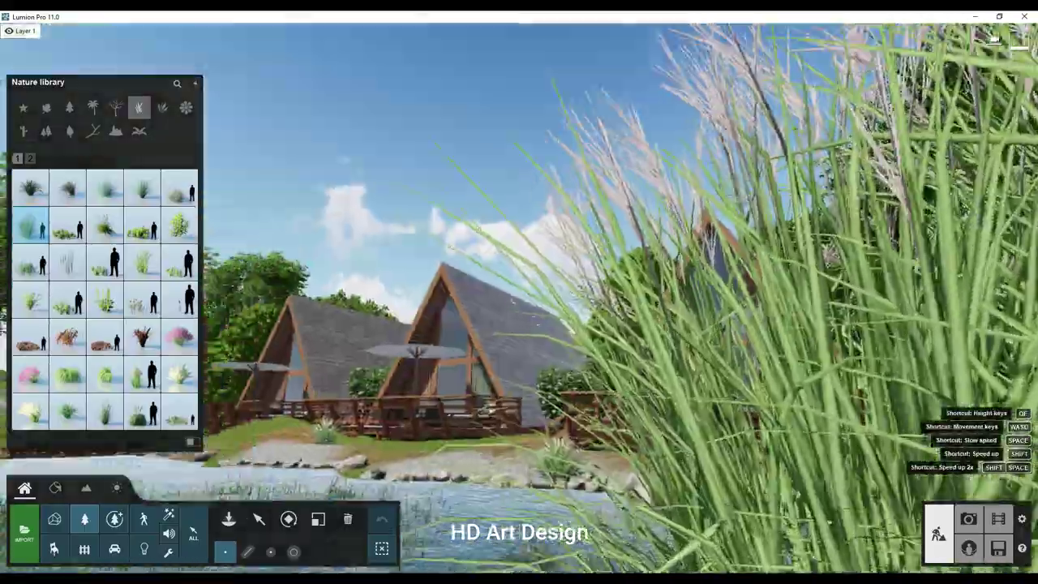
key(s)
click(259, 520)
key(s)
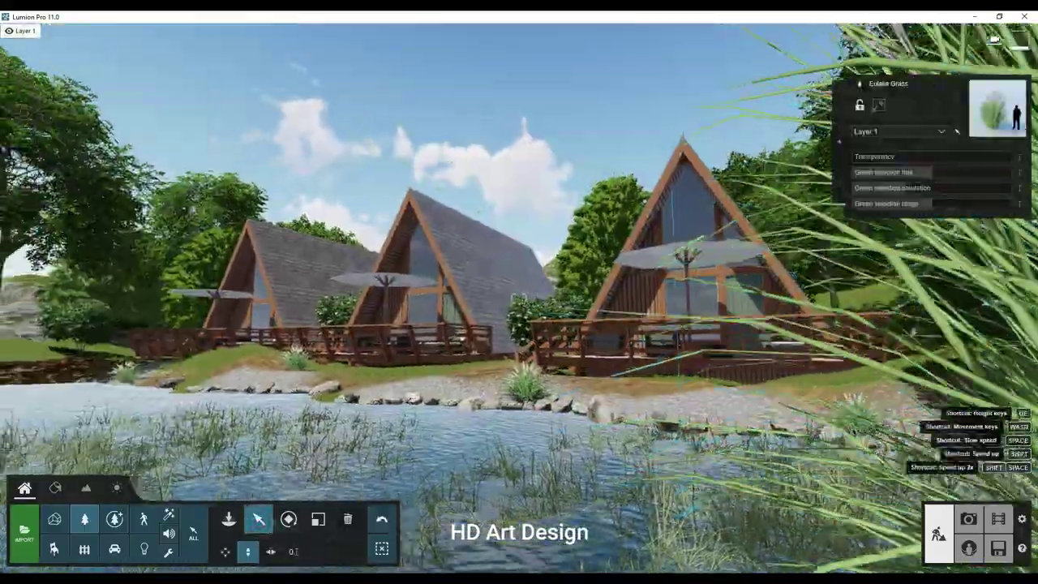
key(d)
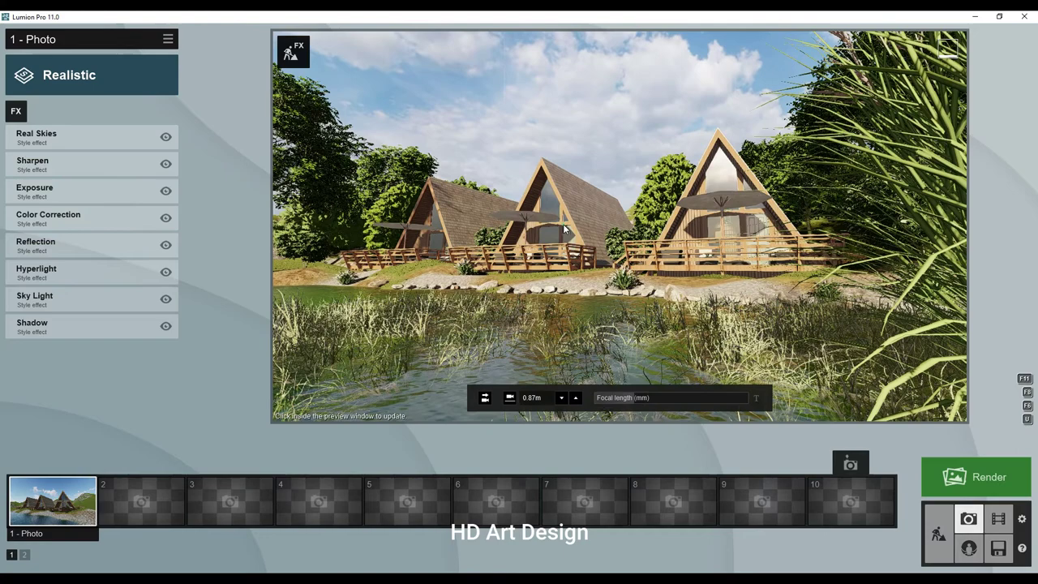
- Refresh the photo preview and rotate the Real Skies heading to 54.5°, then resume building
click(566, 229)
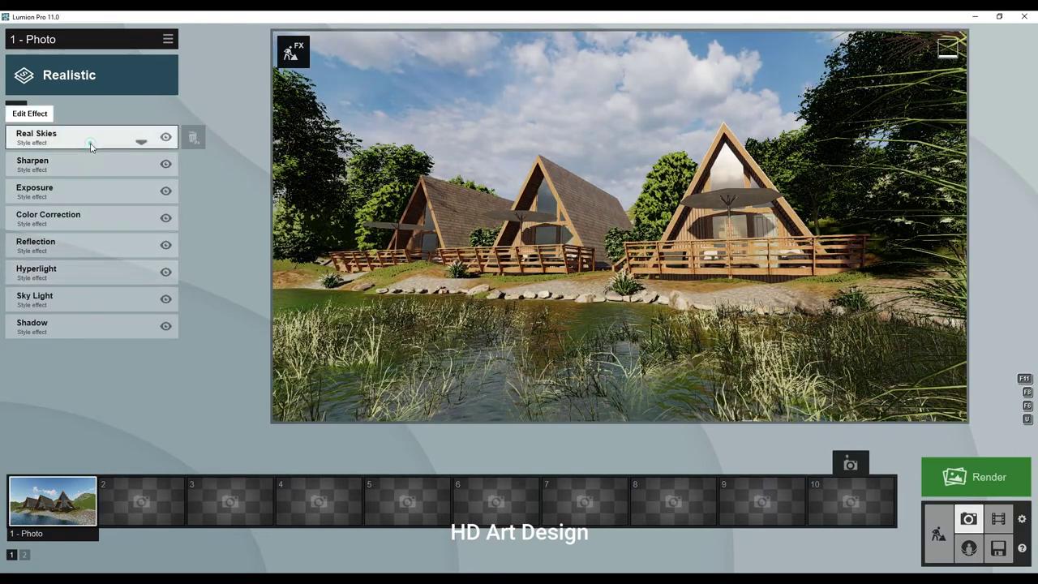
click(33, 140)
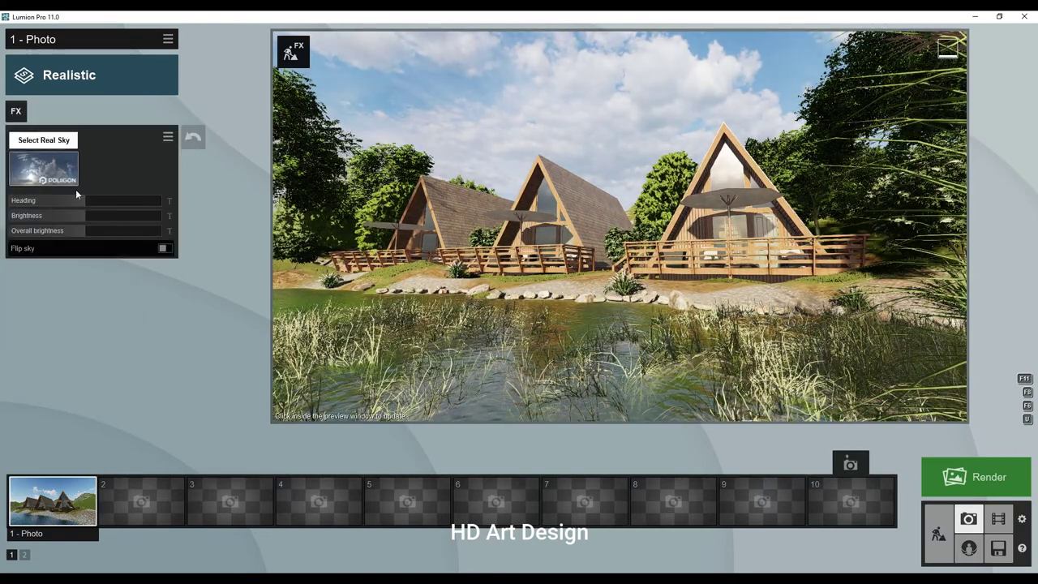
drag(84, 202, 118, 212)
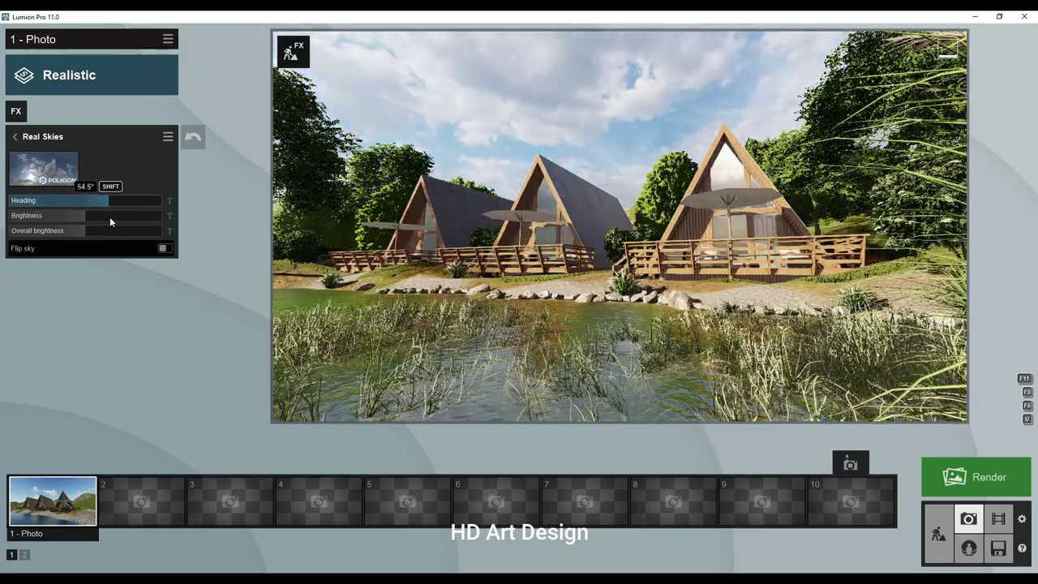
click(935, 533)
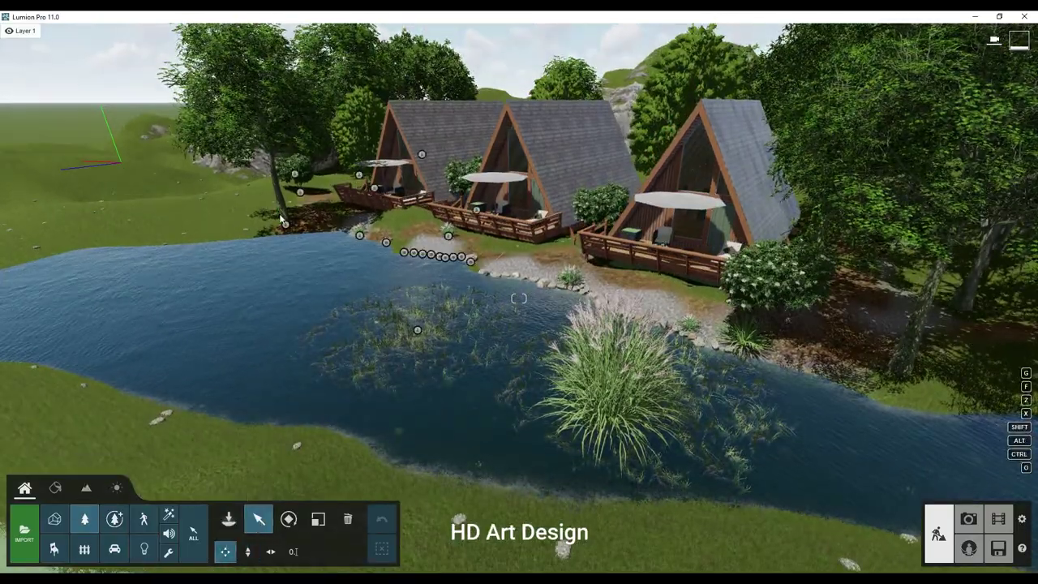
- Alt-copy the pond-side tree to the left bank, reframe the photo closer, and set sky heading 73.5°
alt+drag(281, 219, 69, 281)
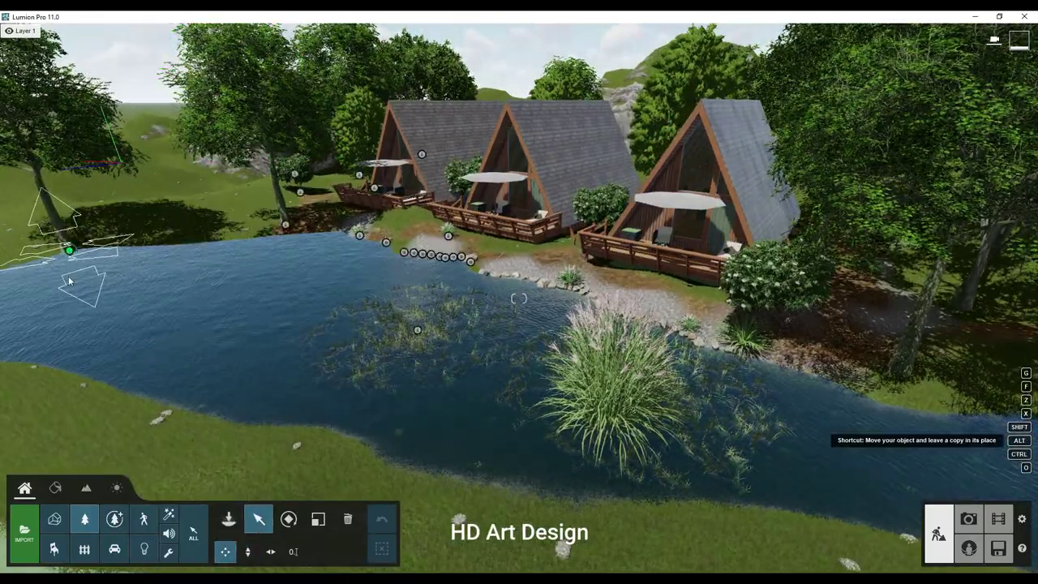
key(a)
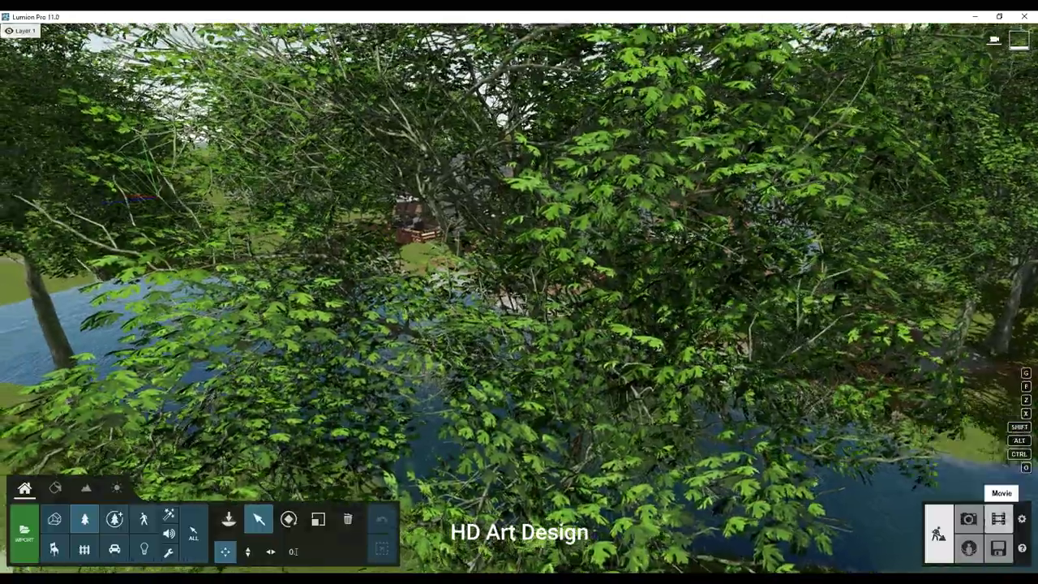
click(968, 519)
click(52, 501)
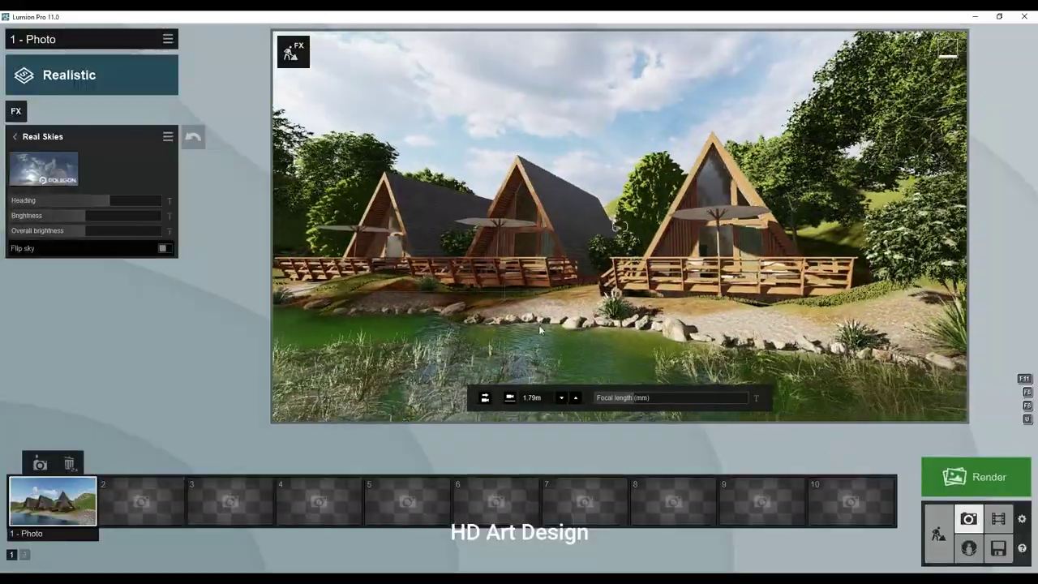
key(w)
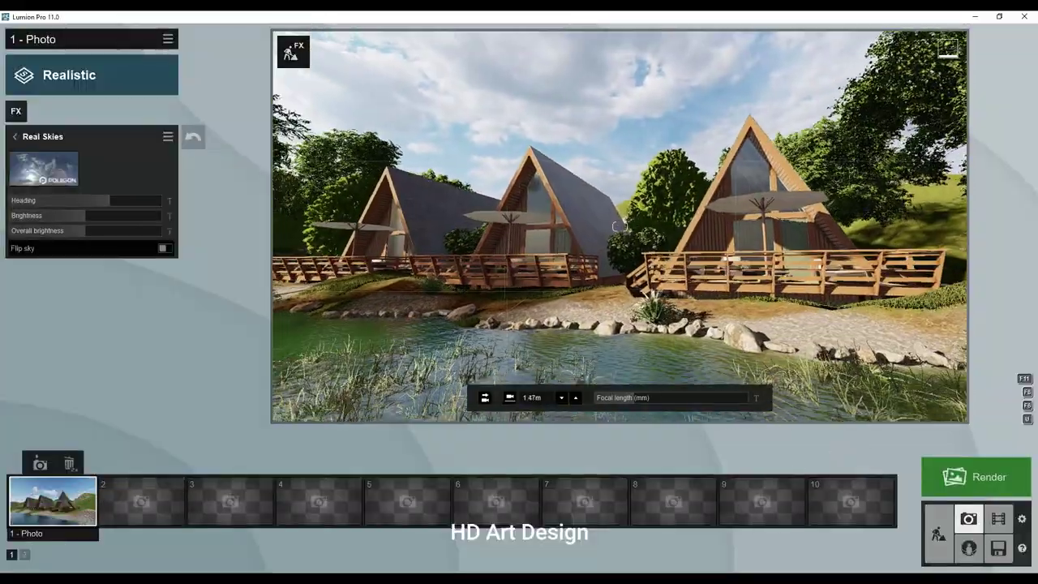
key(w)
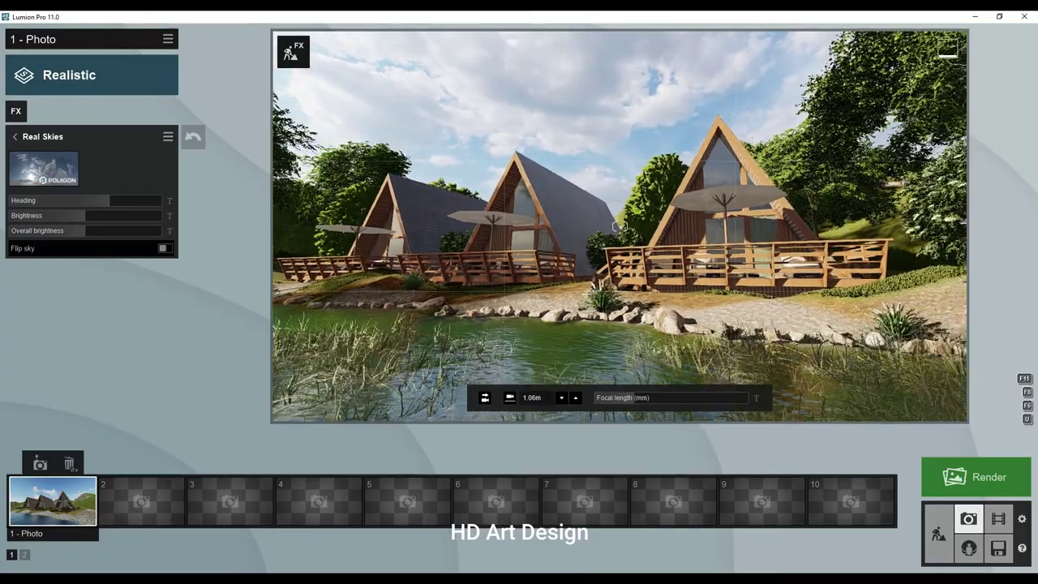
key(w)
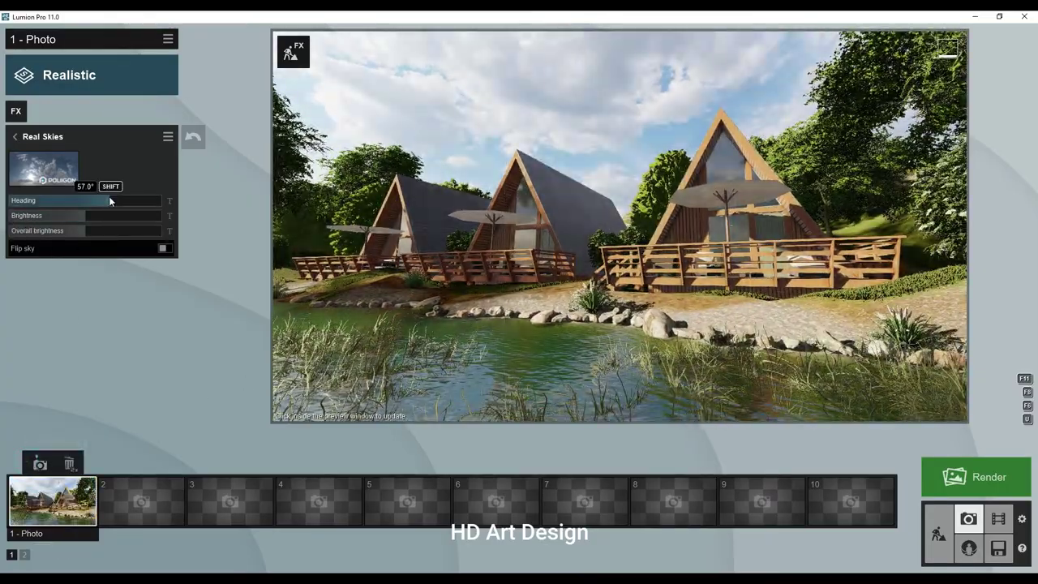
drag(111, 200, 114, 200)
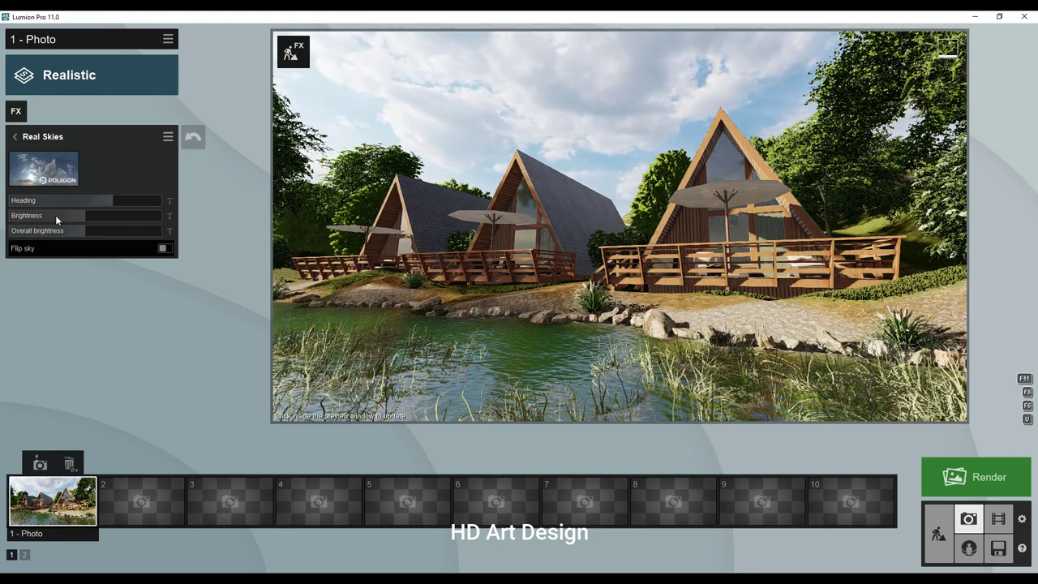
- Browse Sharpen and Exposure, then slightly lower Color Correction temperature and adjust gamma
click(15, 137)
click(69, 162)
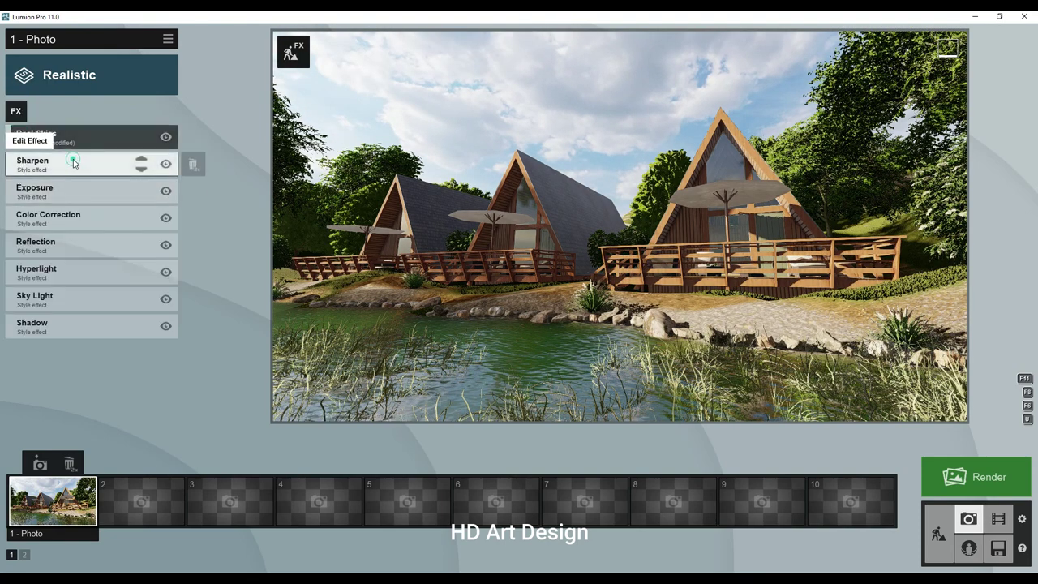
click(17, 139)
click(85, 187)
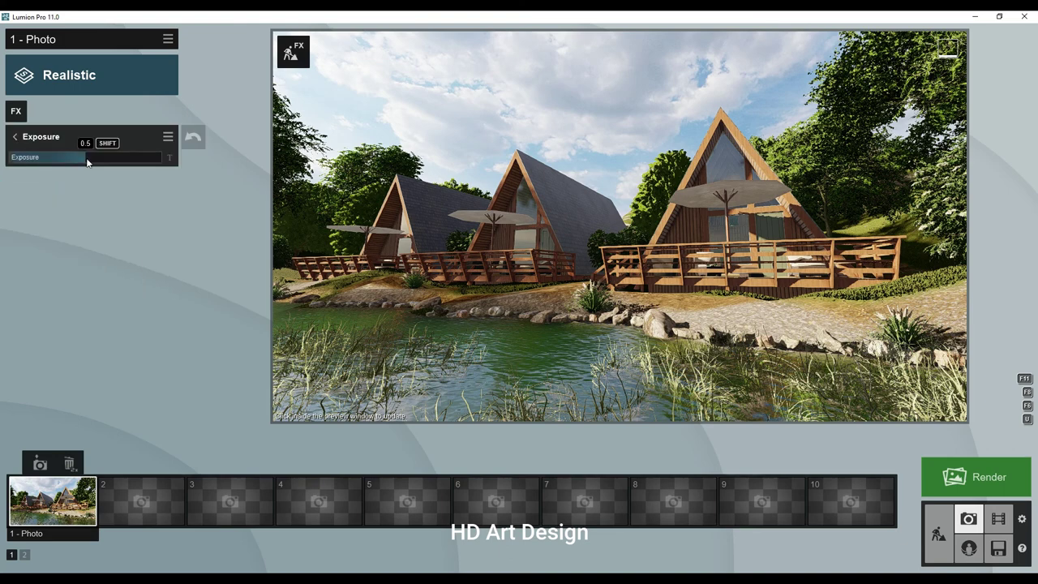
click(14, 139)
click(106, 209)
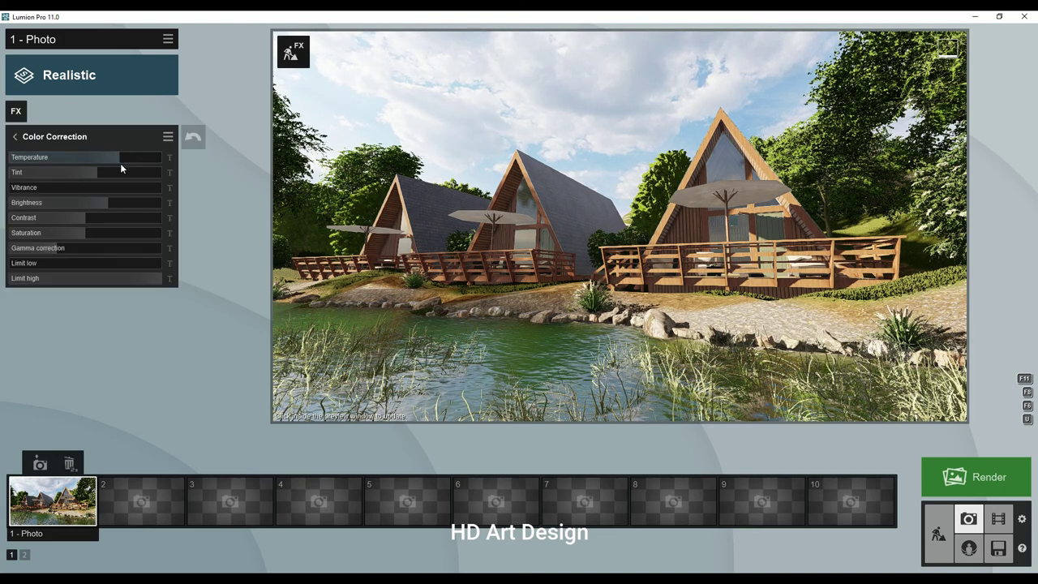
drag(120, 157, 113, 157)
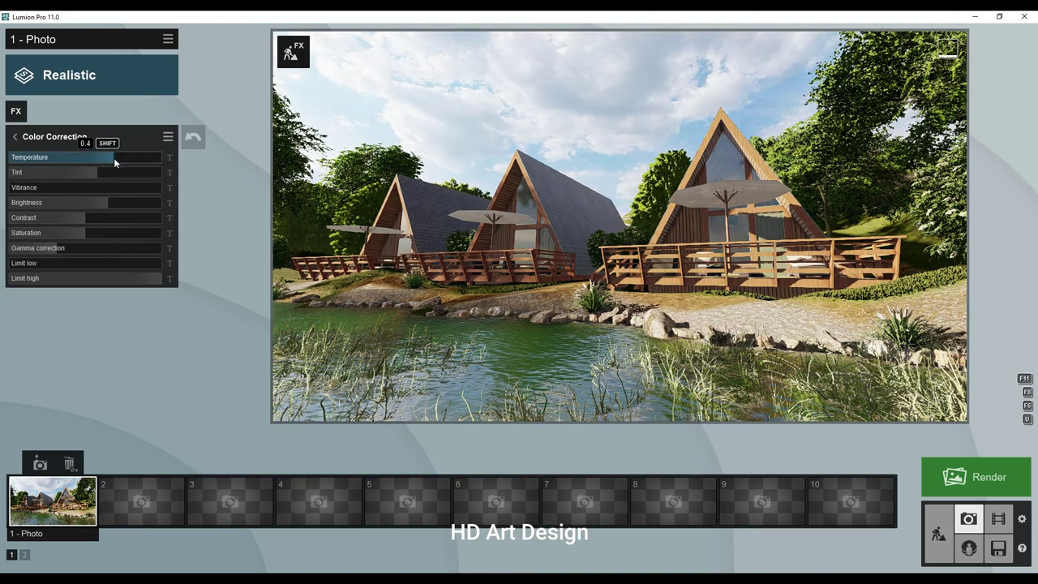
click(58, 249)
- Auto-place Reflection planes on the lake water and confirm them
click(17, 140)
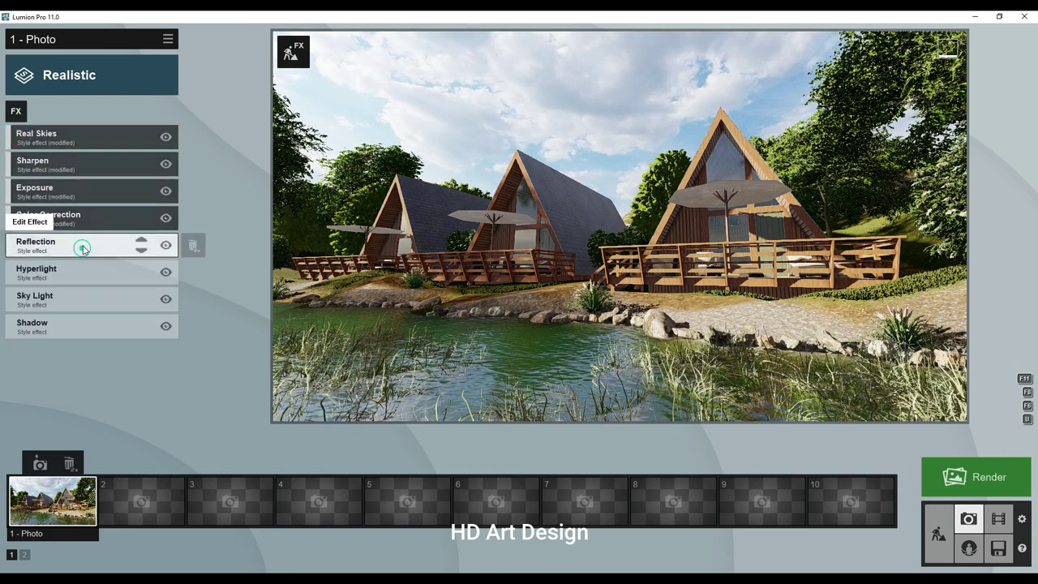
click(81, 246)
click(42, 180)
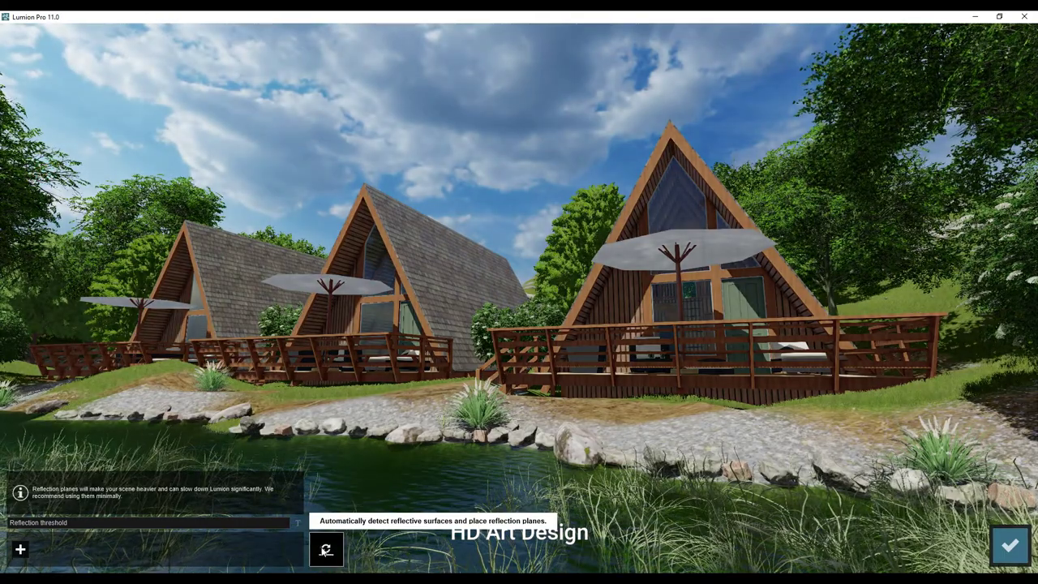
click(324, 547)
click(1010, 544)
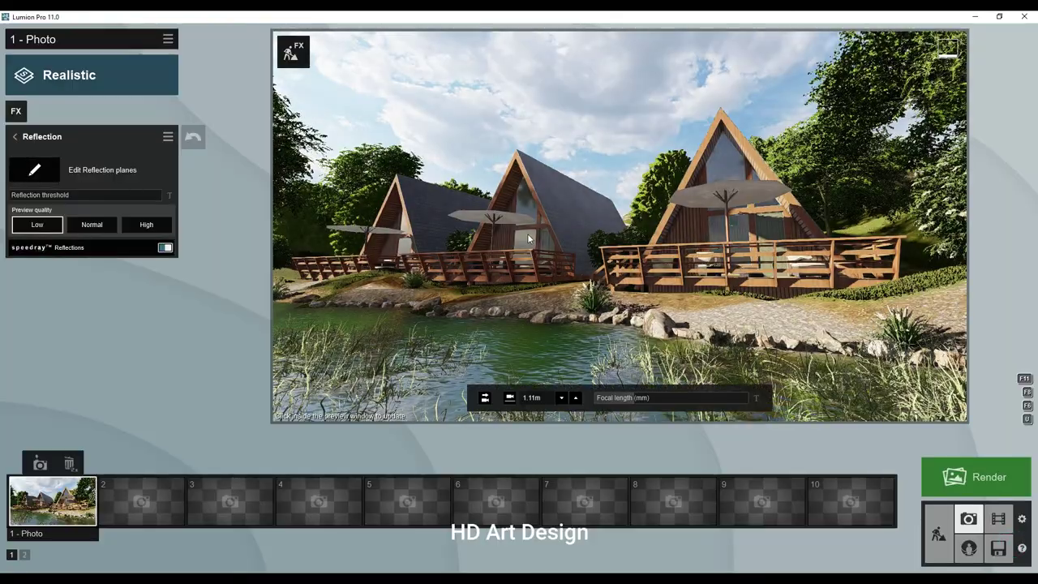
- Review the Hyperlight, Sky Light and Shadow effect settings
click(14, 140)
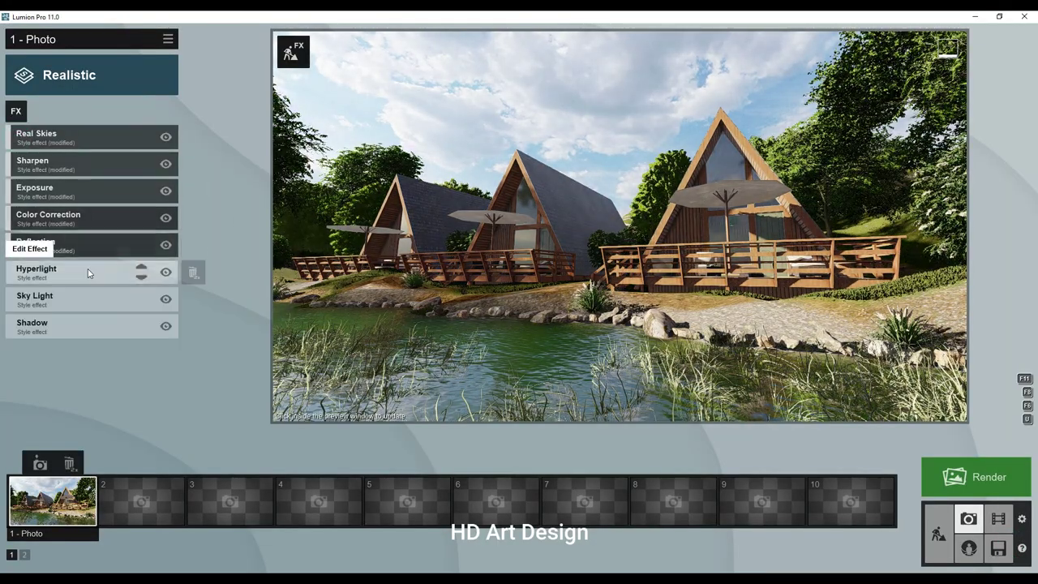
click(49, 268)
click(27, 138)
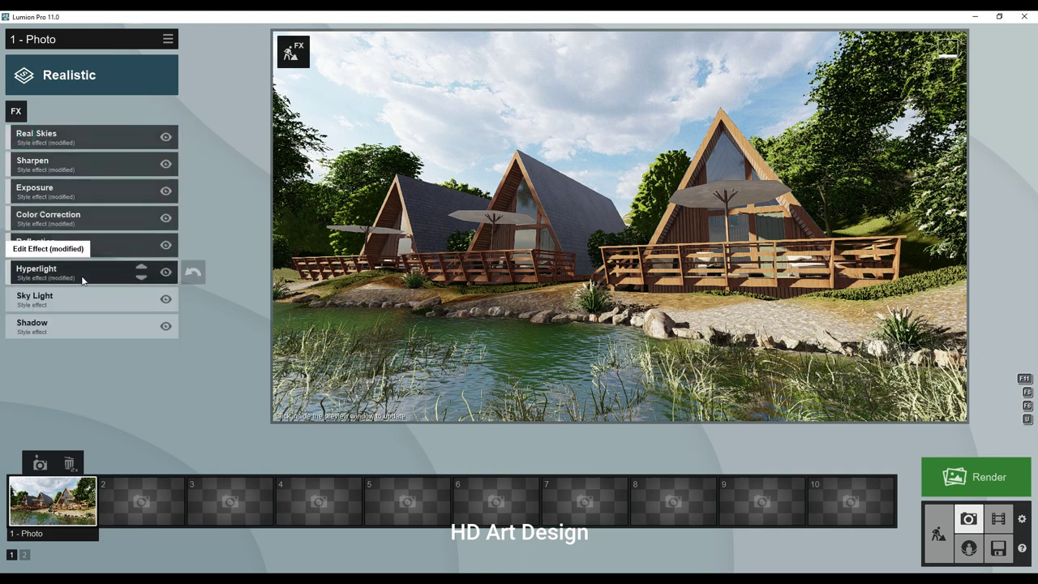
click(49, 294)
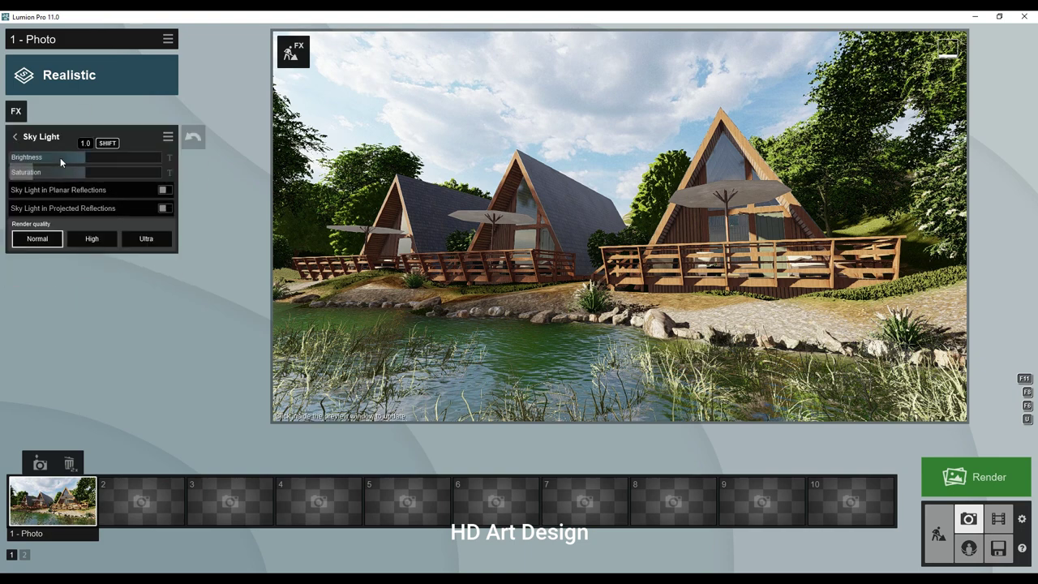
click(18, 139)
click(65, 321)
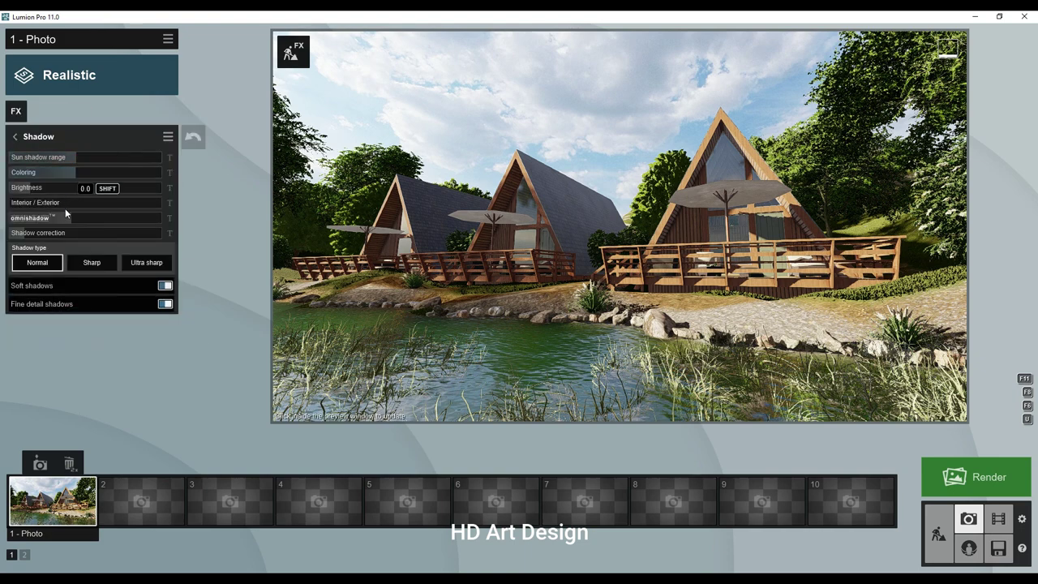
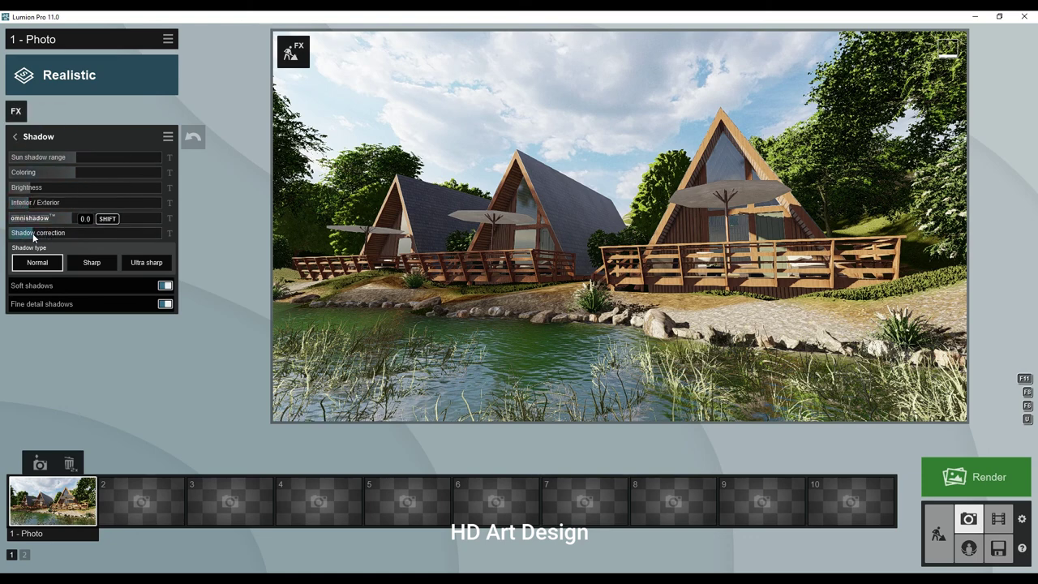
- Add the Featured 2-Point Perspective effect to the cabin photo
click(15, 138)
click(16, 106)
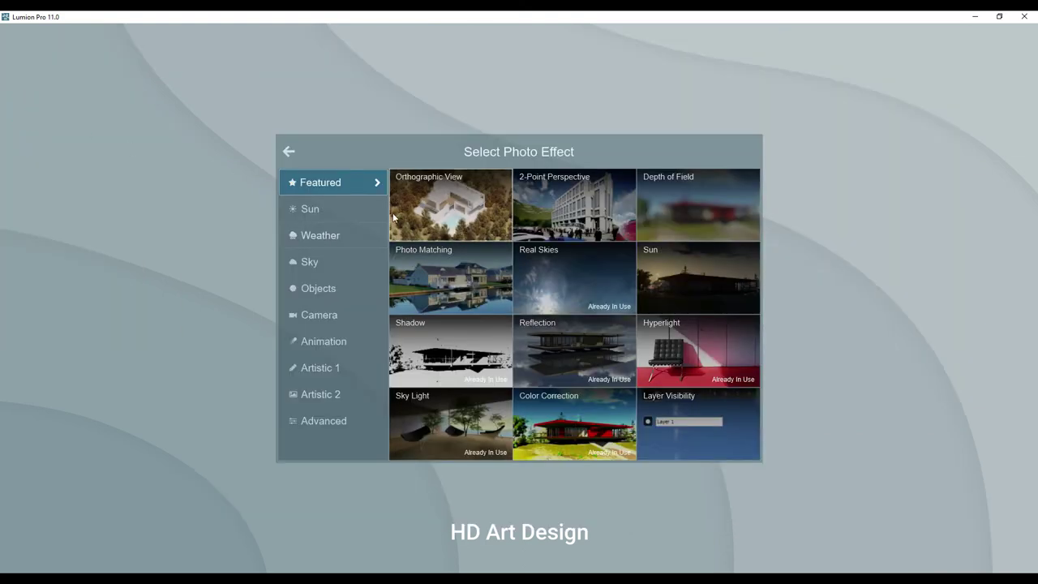
click(567, 205)
click(16, 106)
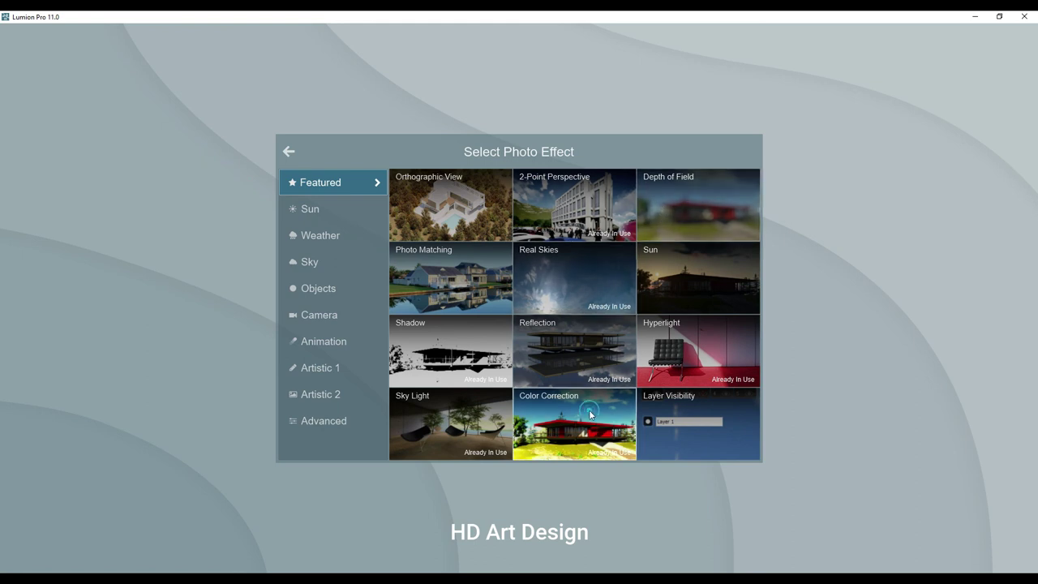
- Browse the effect categories and add Artistic 2's Analog Color Lab effect
click(329, 213)
click(338, 233)
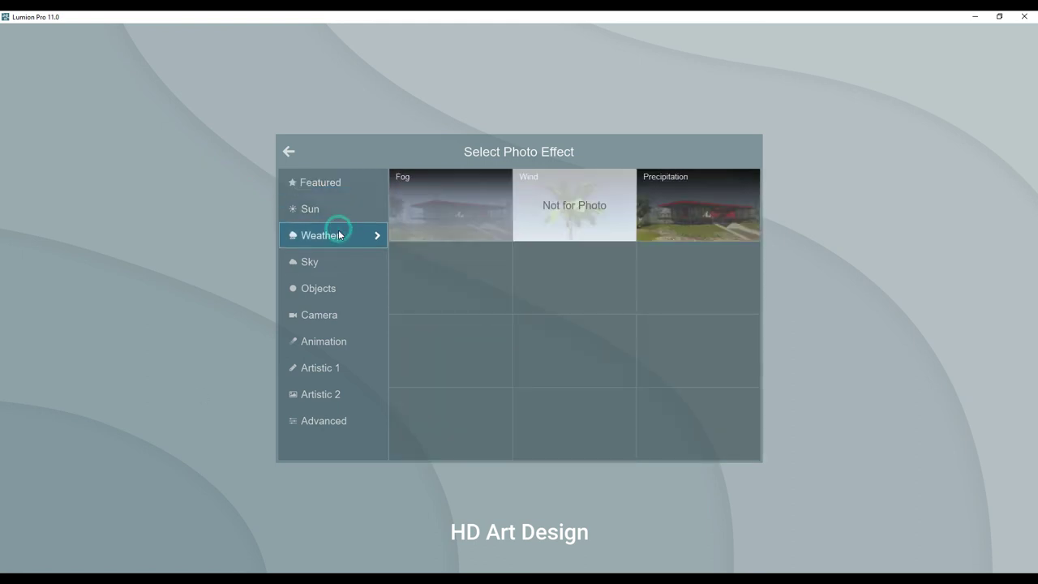
click(336, 266)
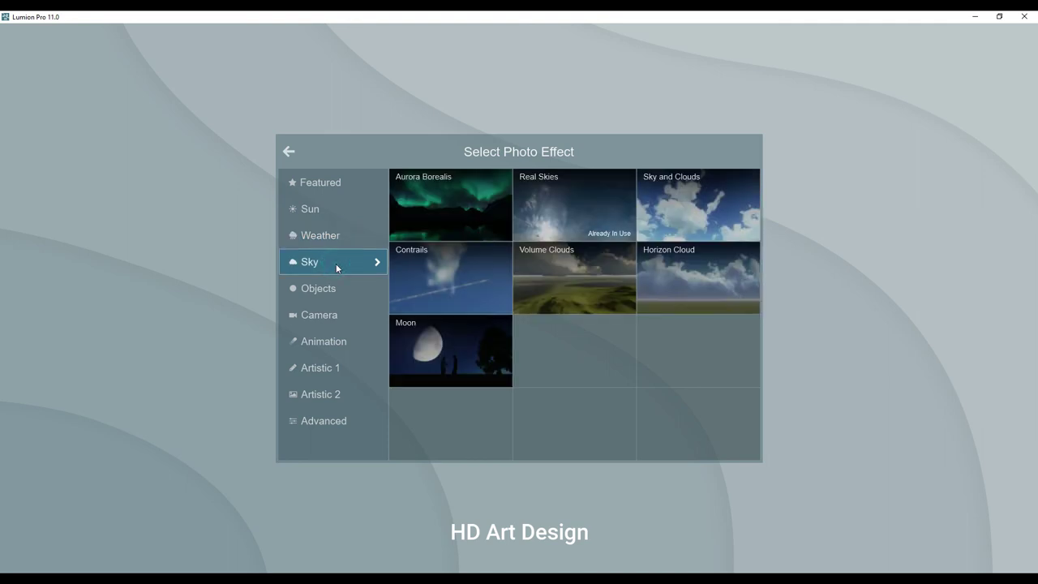
click(335, 294)
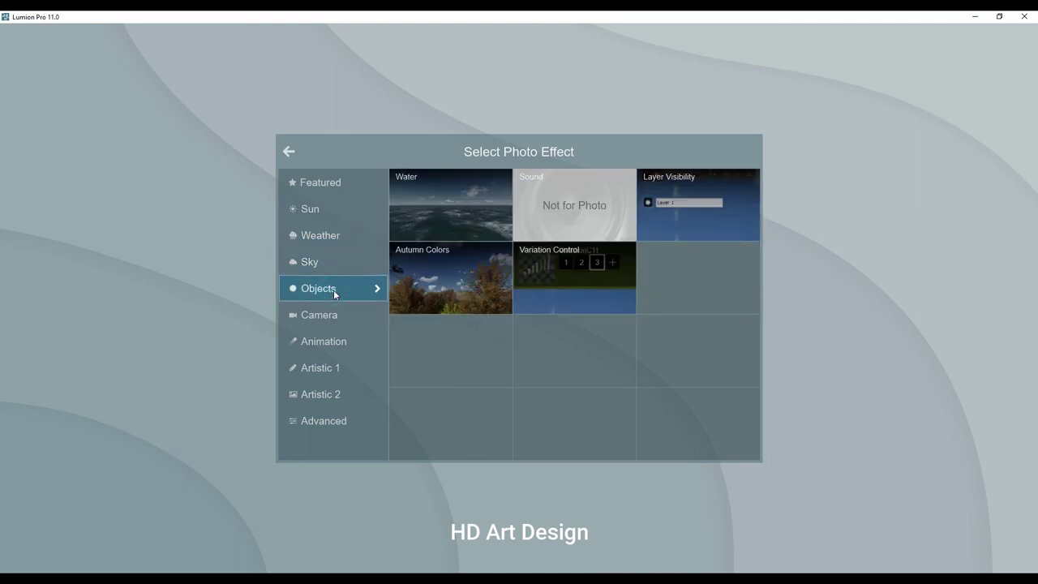
click(335, 314)
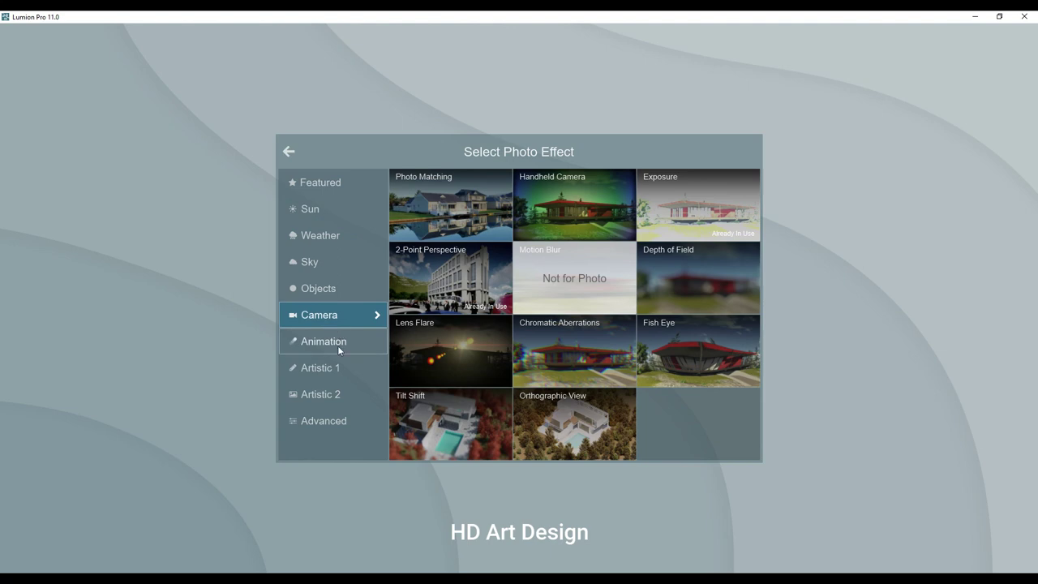
click(337, 346)
click(333, 368)
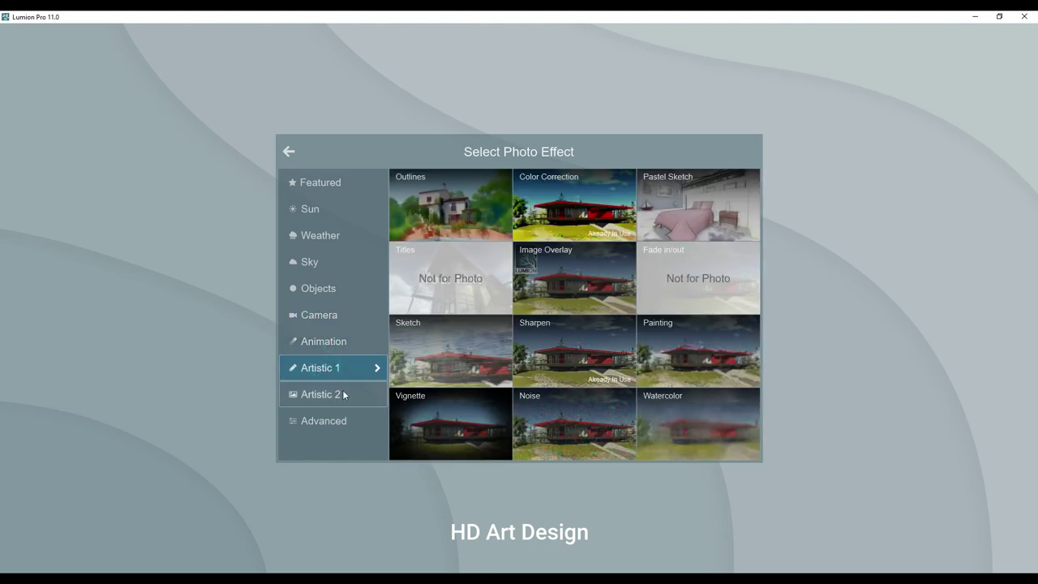
click(338, 396)
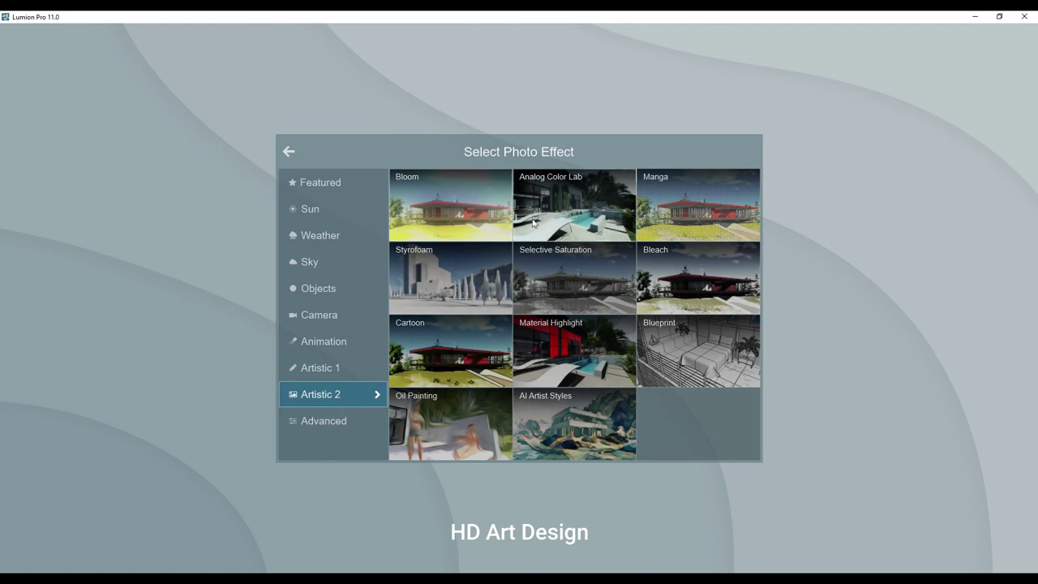
click(569, 215)
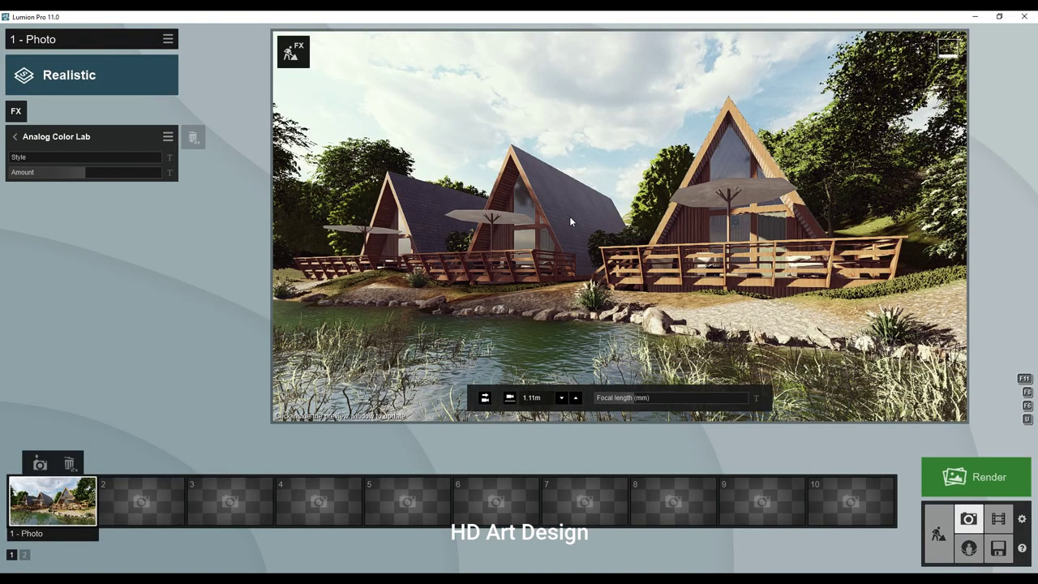
- Lower the Analog Color Lab amount, raise Style to 0.8, and nudge the camera toward the cabins
click(32, 173)
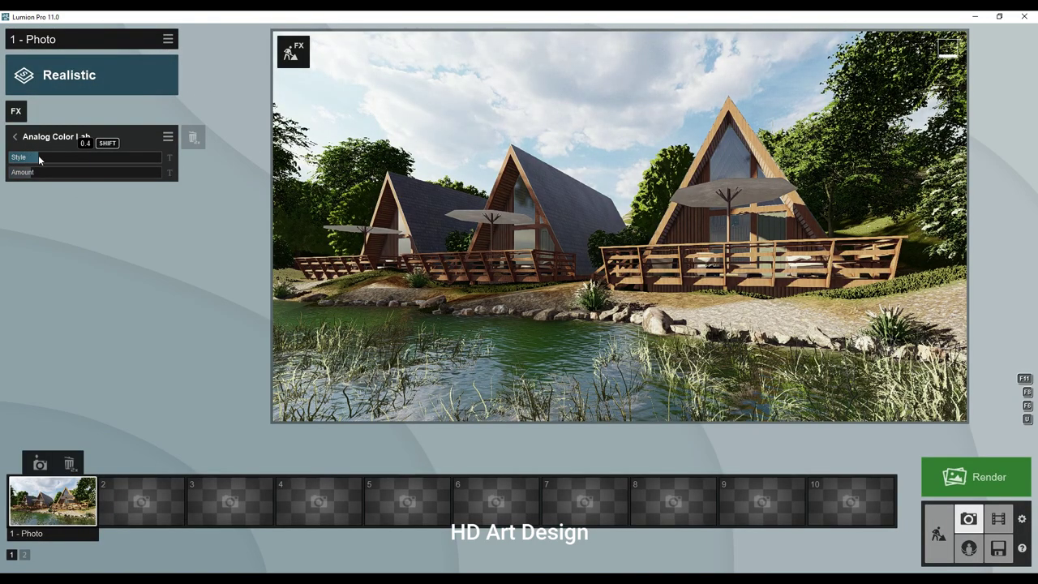
click(38, 156)
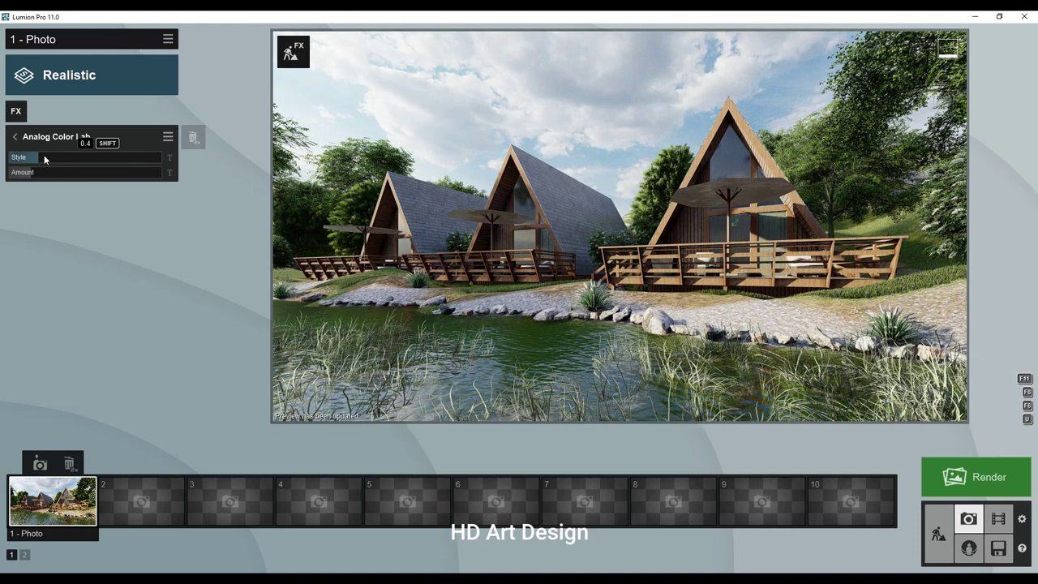
drag(45, 158, 90, 164)
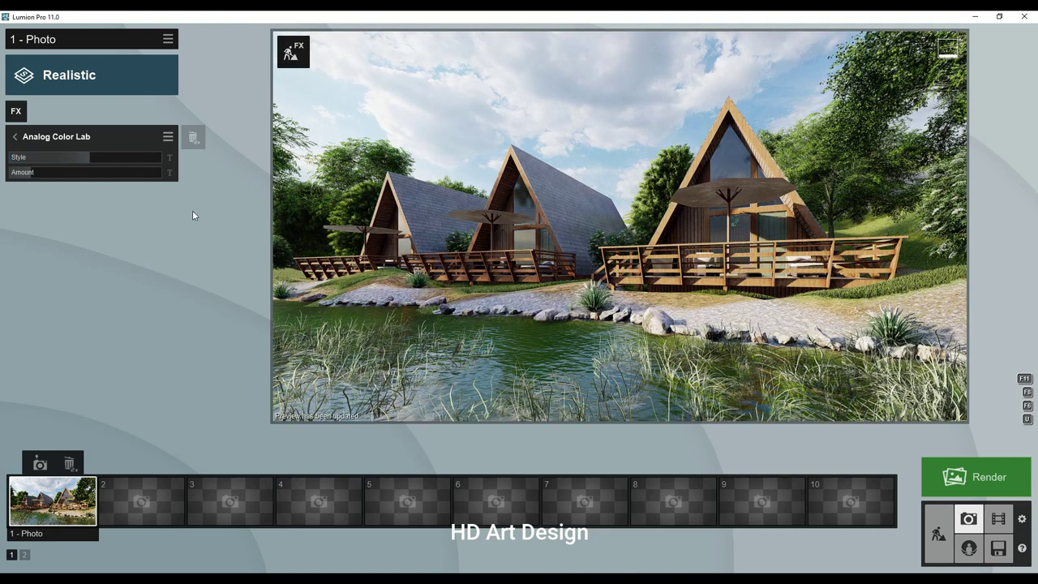
right_drag(549, 332, 808, 323)
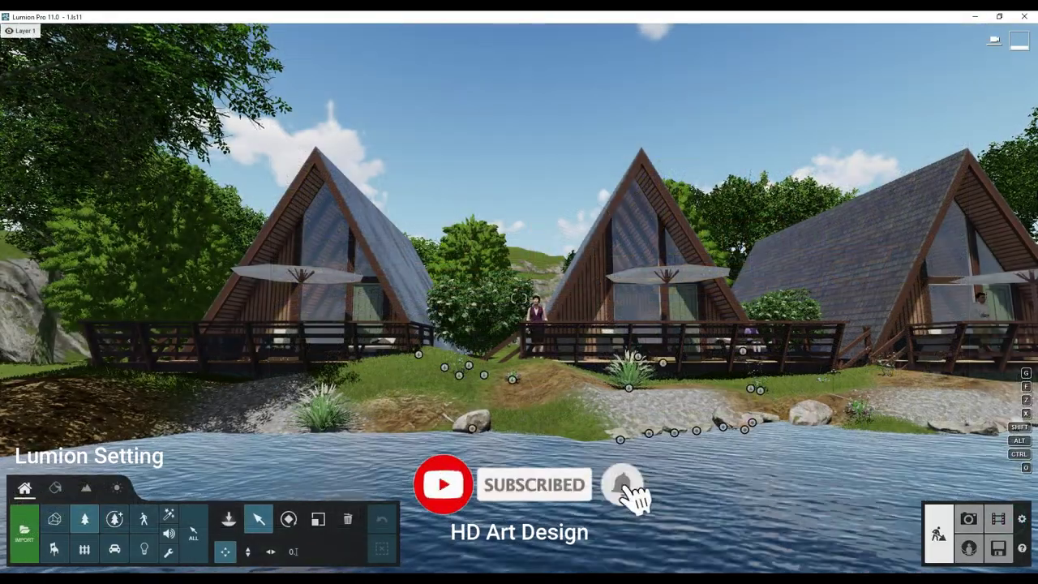
- Fly the camera past the pond reeds to a view behind the foreground trees, then enter Photo mode
key(a)
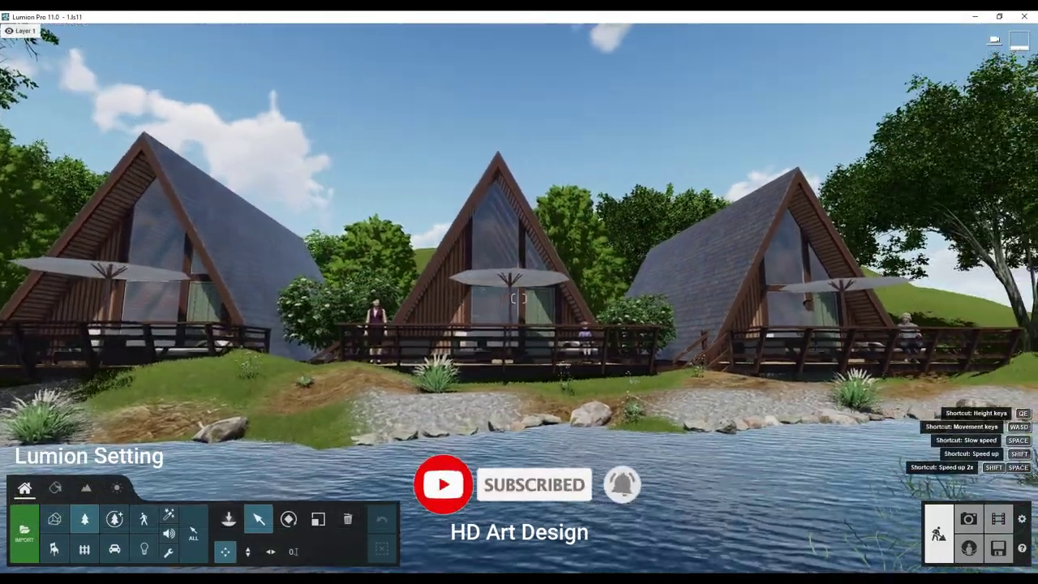
key(d)
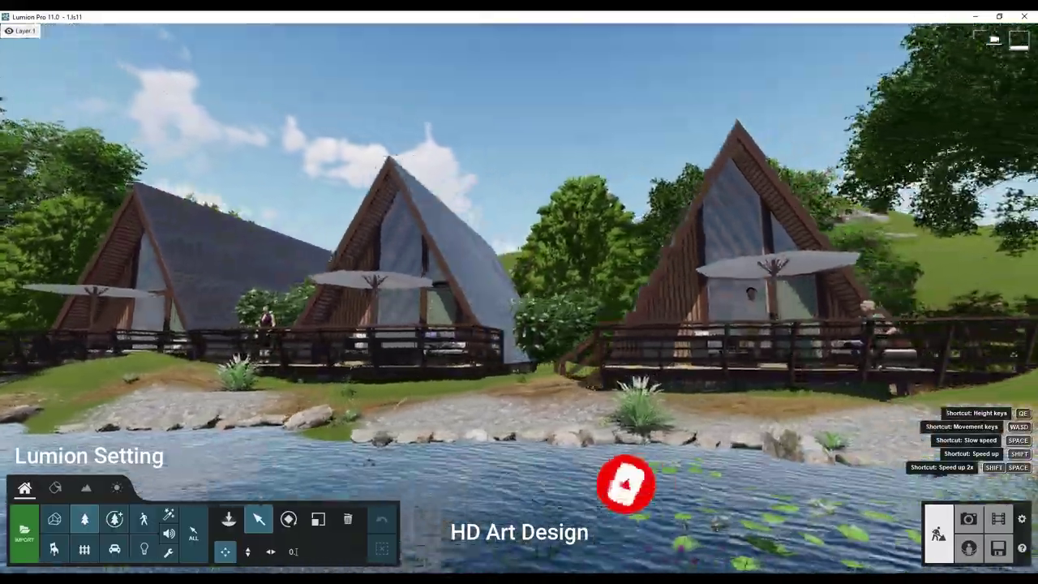
key(d)
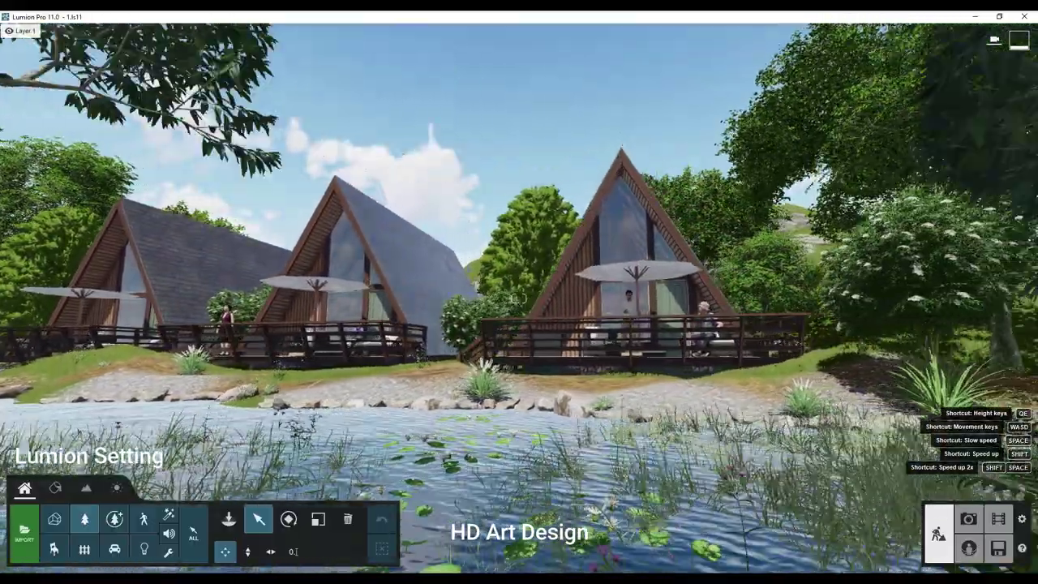
key(d)
key(w)
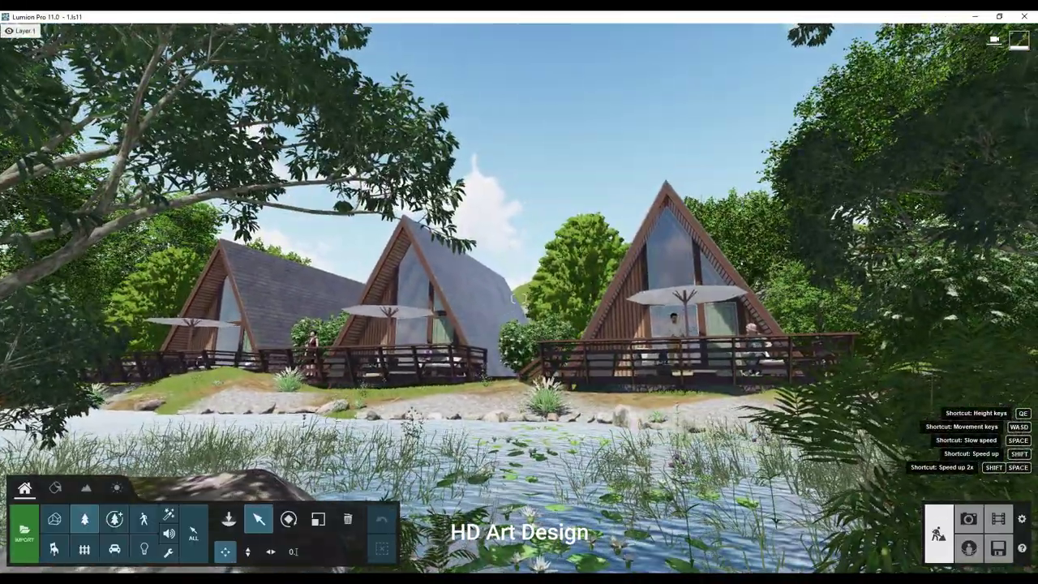
key(d)
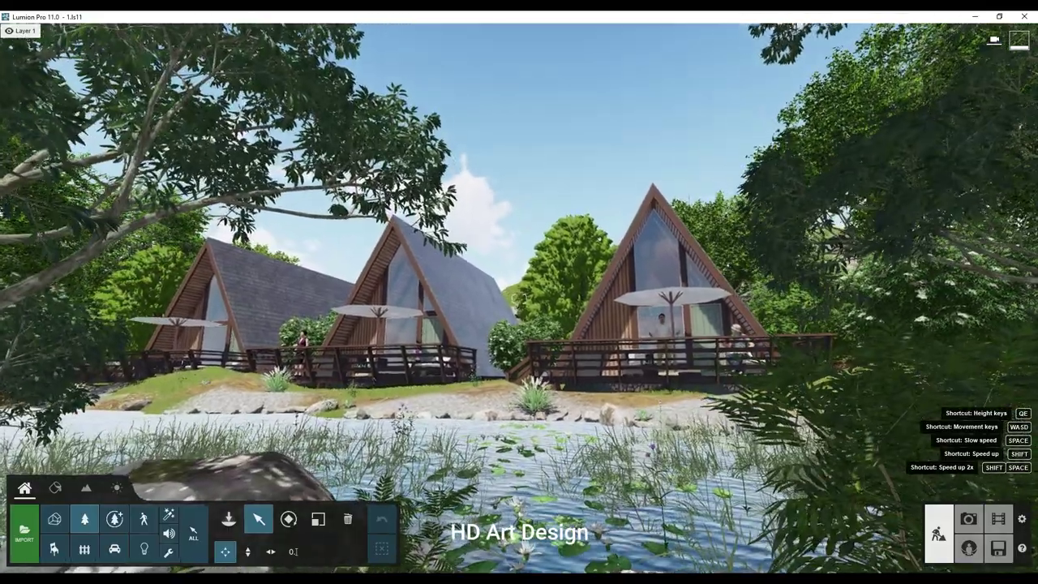
key(d)
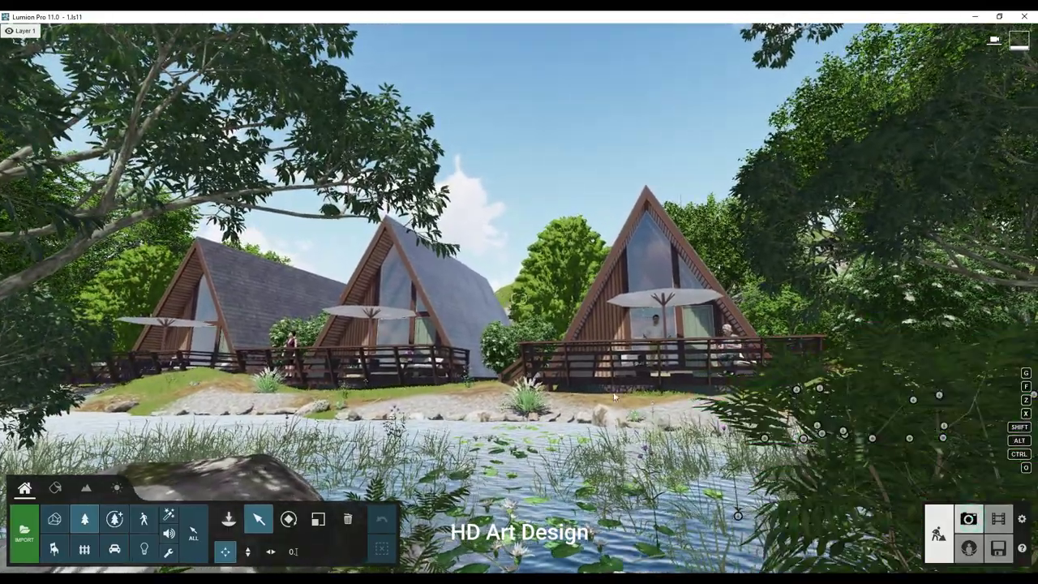
click(968, 519)
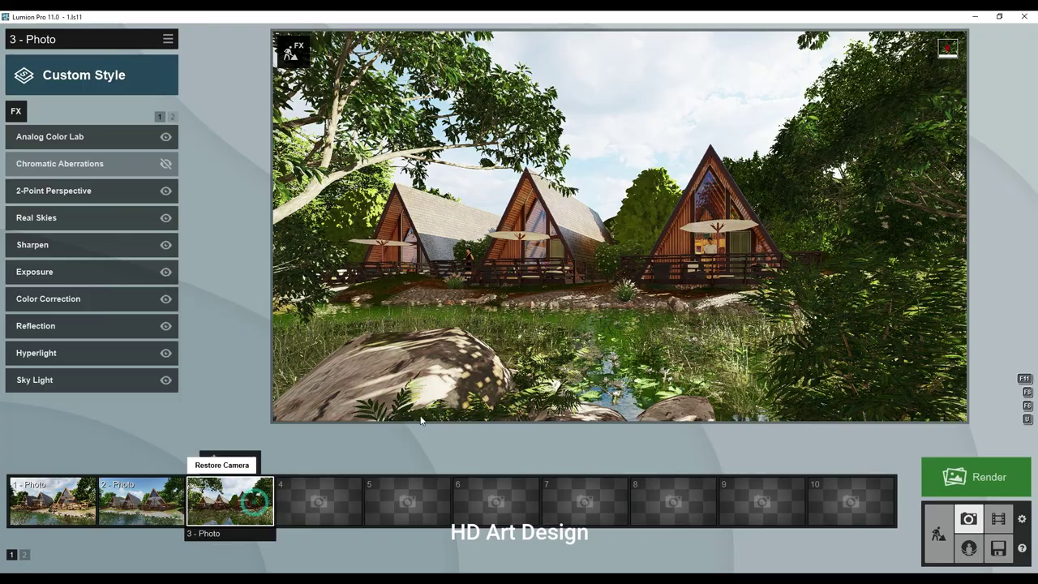
- Reposition the pond-side camera to a 0.67 m height and refresh the preview
key(d)
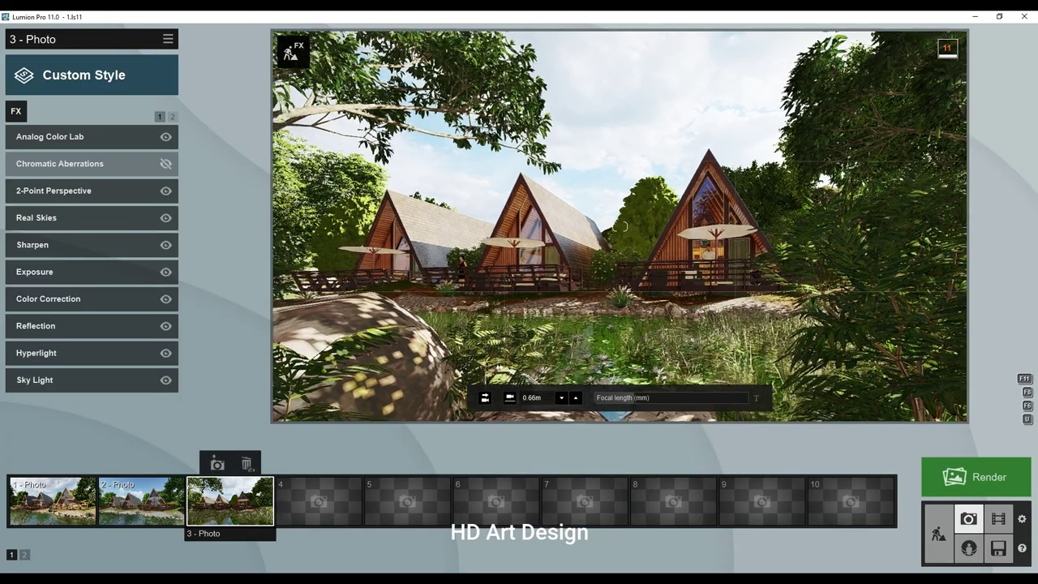
key(d)
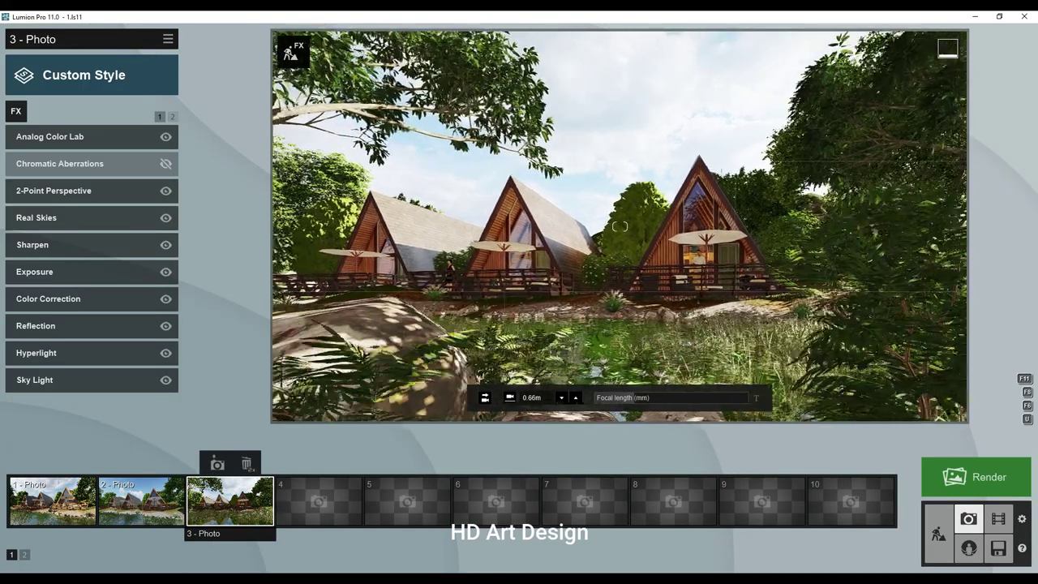
key(d)
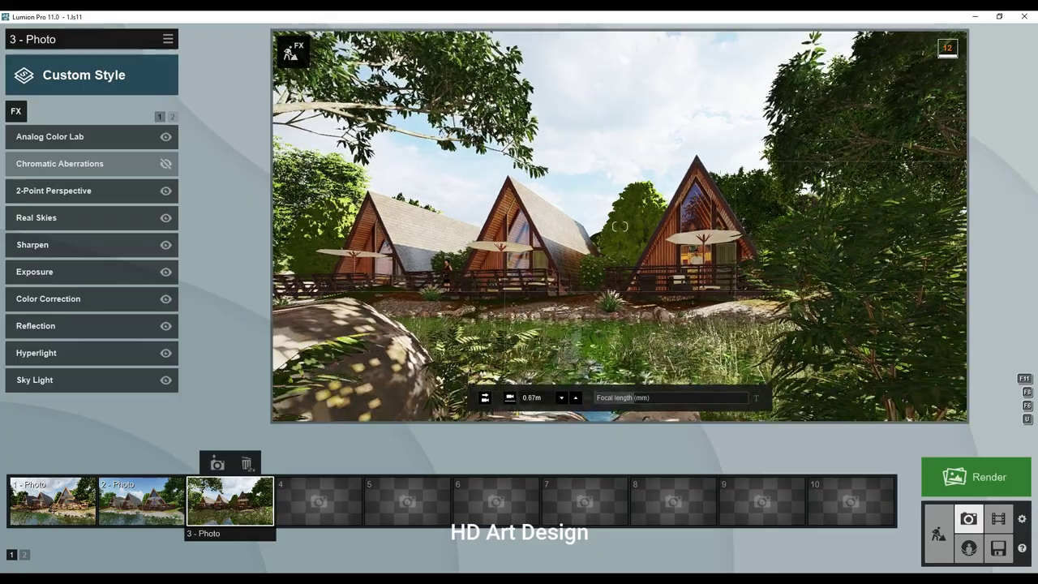
key(s)
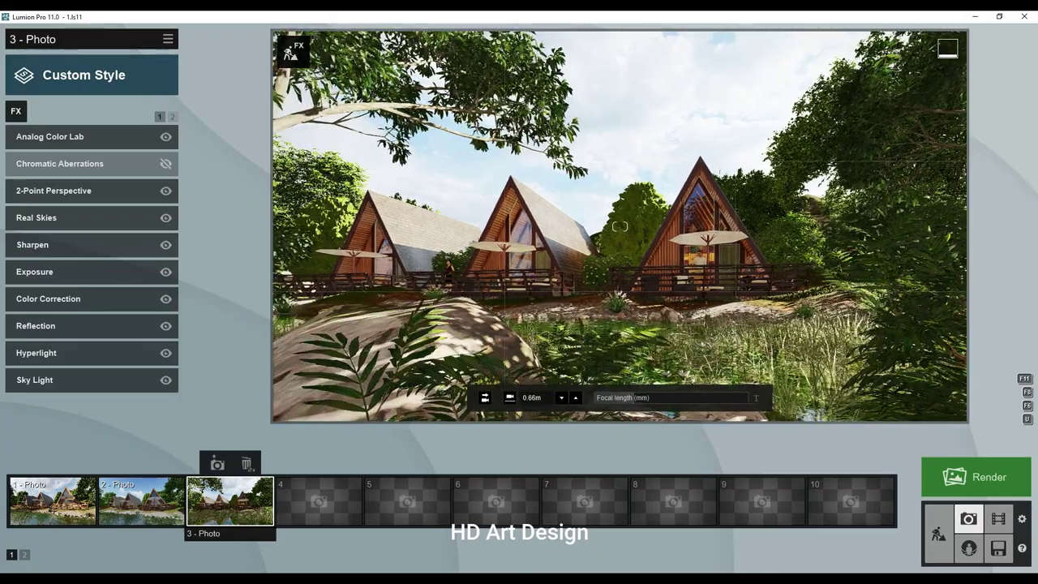
key(s)
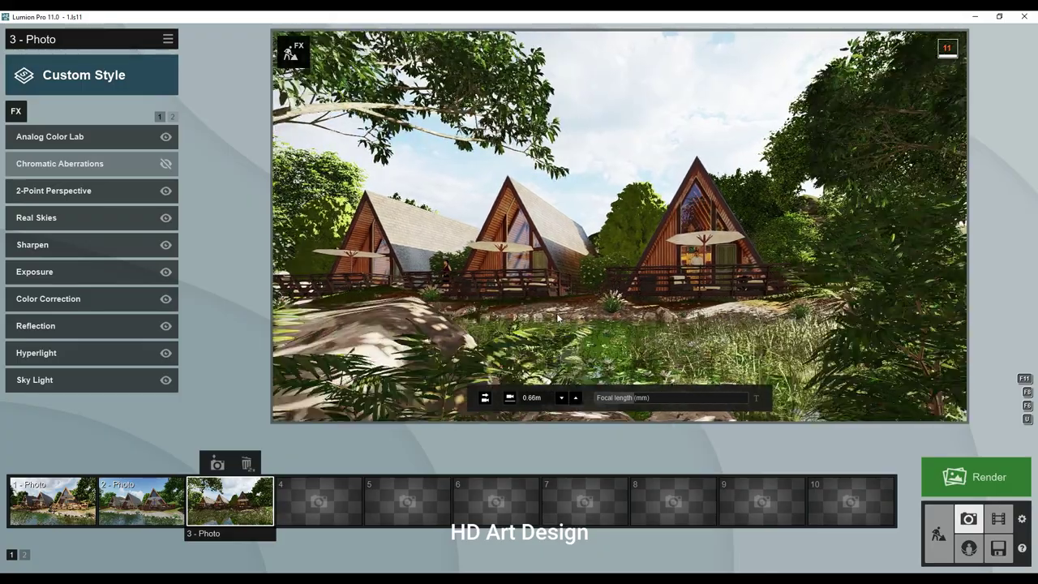
key(e)
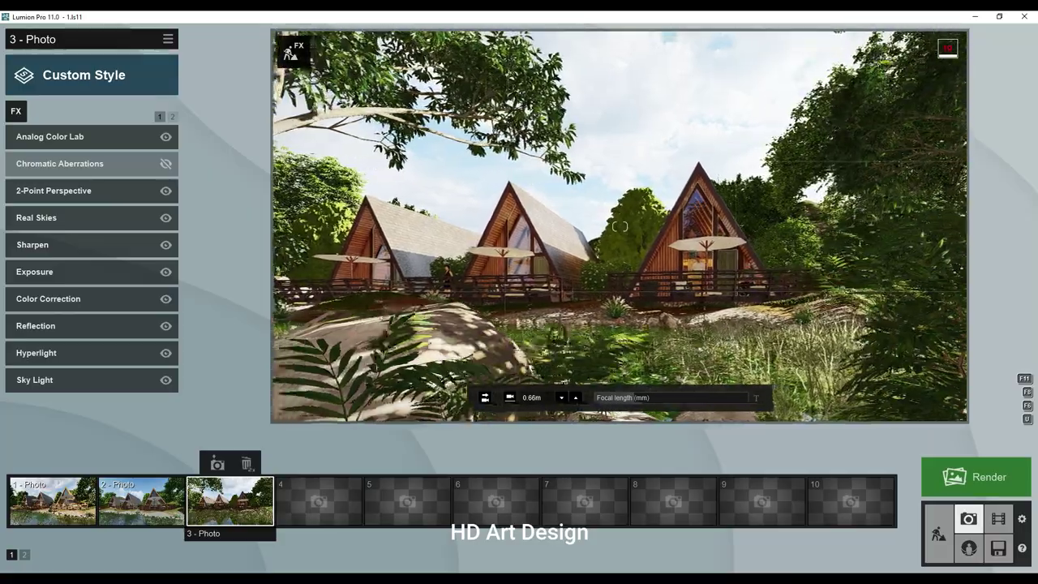
key(q)
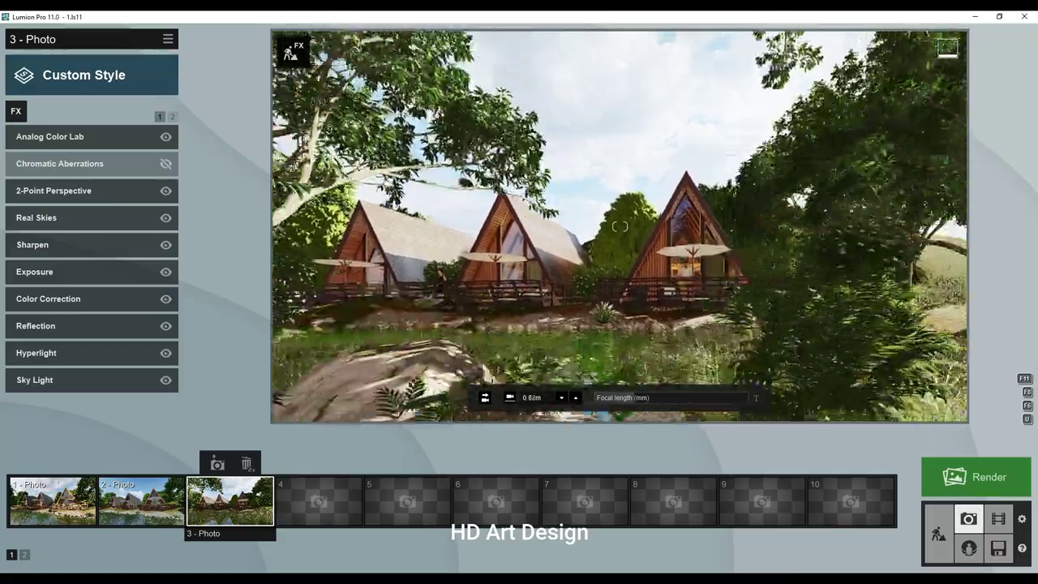
key(e)
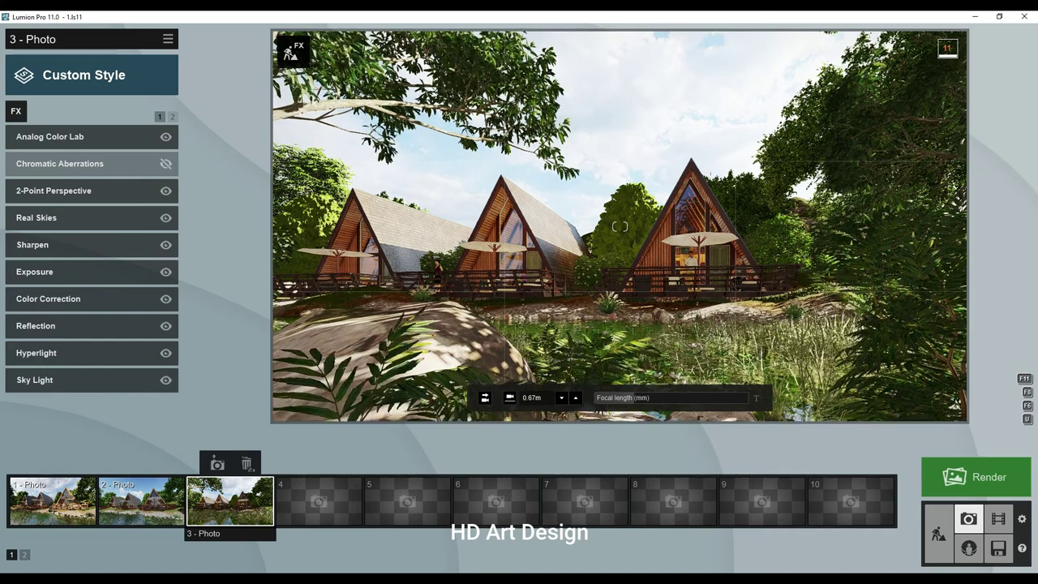
click(547, 270)
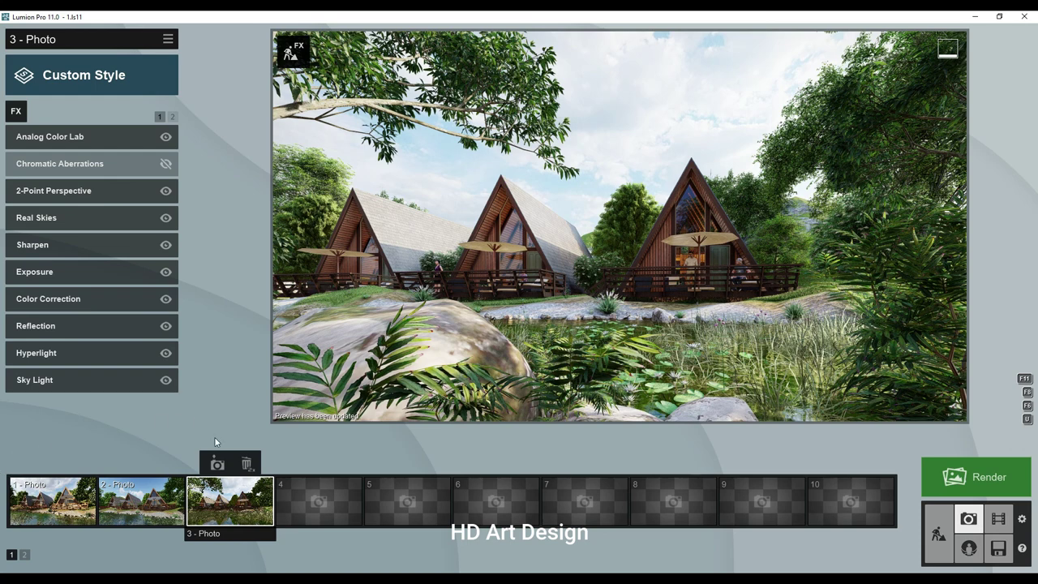
mouse_move(617, 243)
click(639, 398)
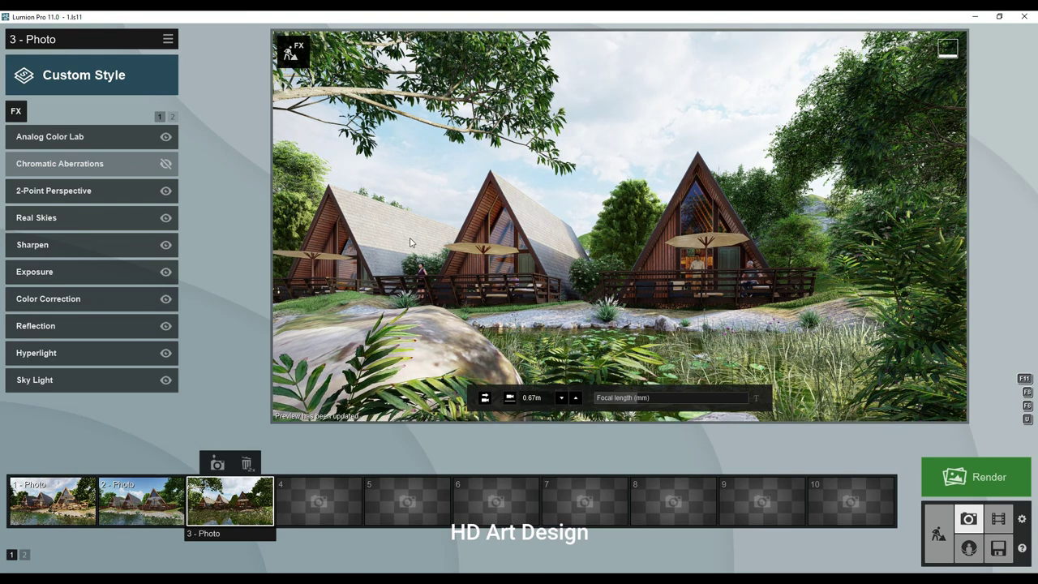
- Store the view as photo 3, turn the camera closer to the cabins, and store it again
click(218, 464)
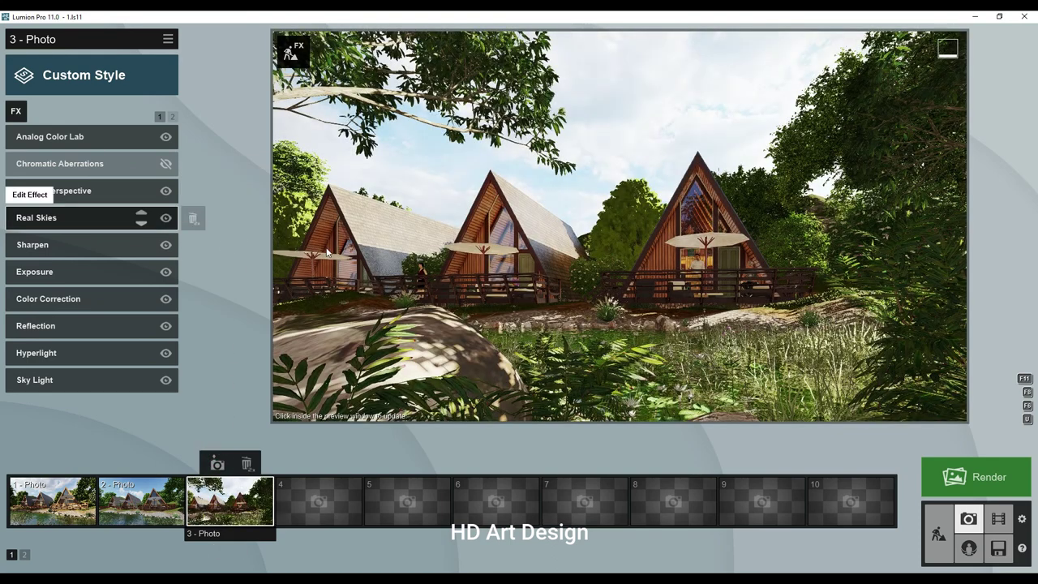
mouse_move(327, 252)
right_down()
mouse_move(288, 258)
mouse_move(309, 327)
right_up()
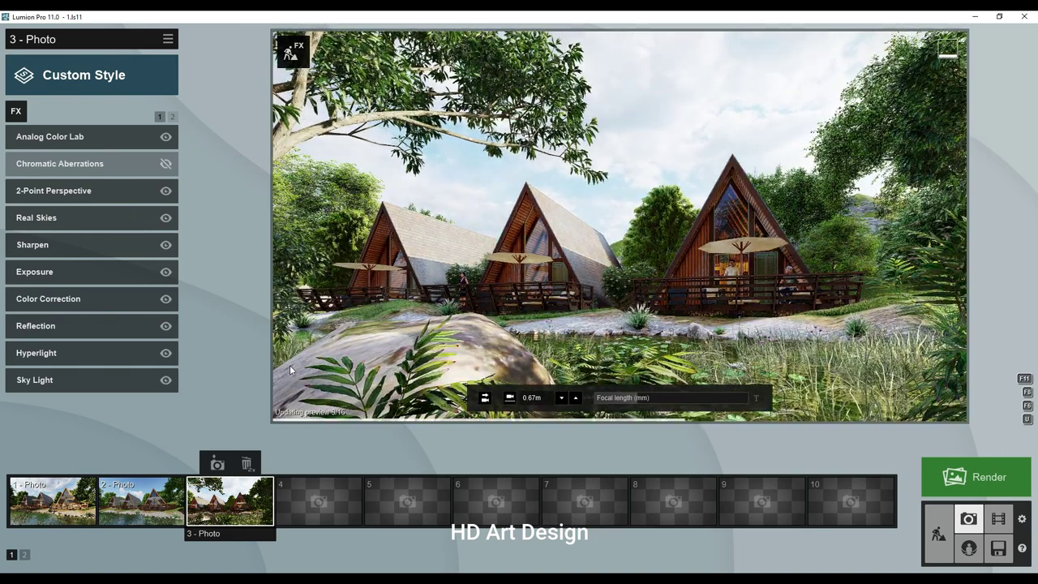
click(221, 464)
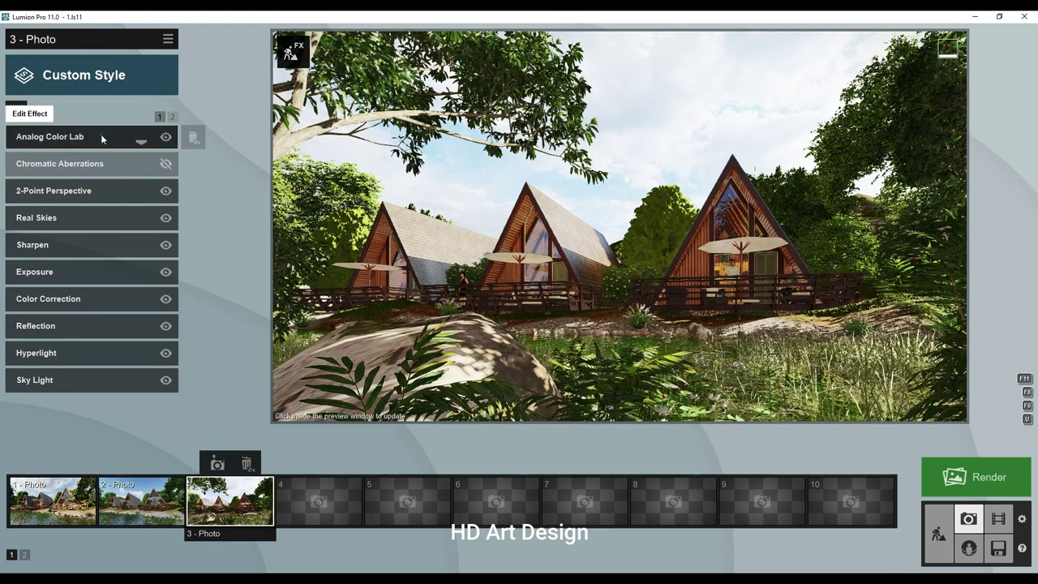
- Review the Analog Color Lab, 2-Point Perspective, Real Skies and Sharpen effect settings
click(100, 136)
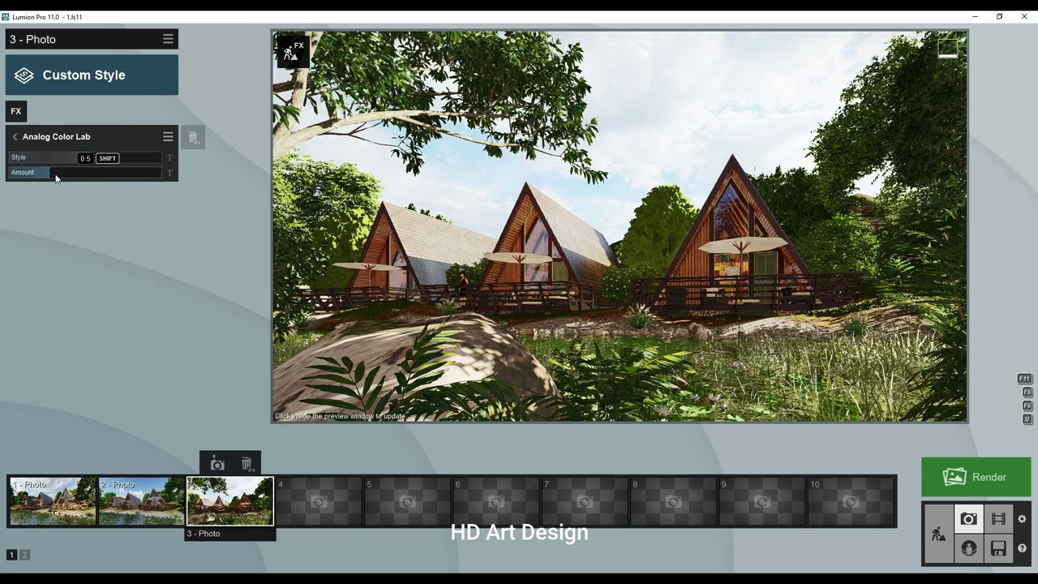
click(15, 136)
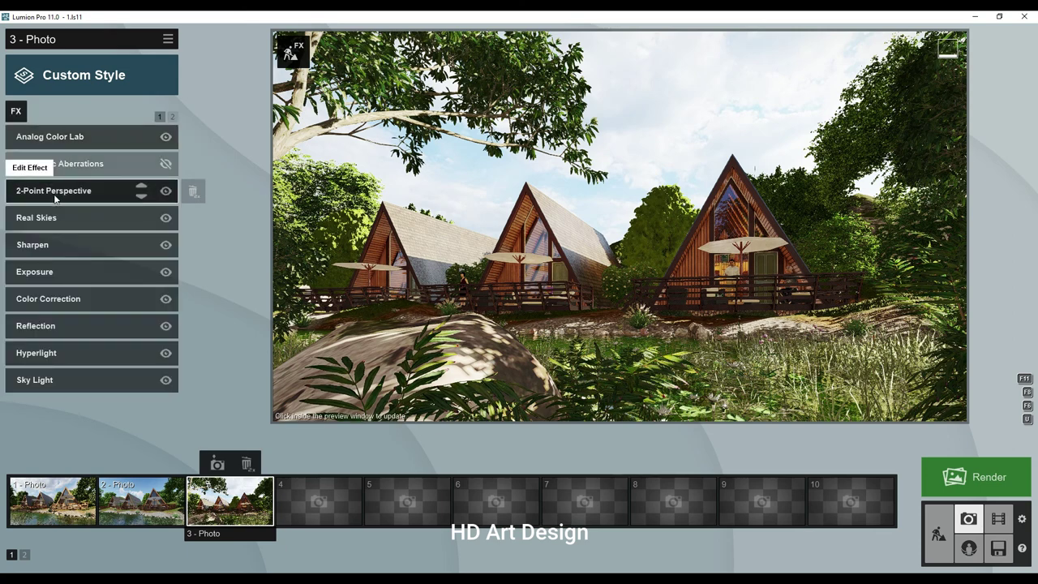
click(55, 192)
click(17, 136)
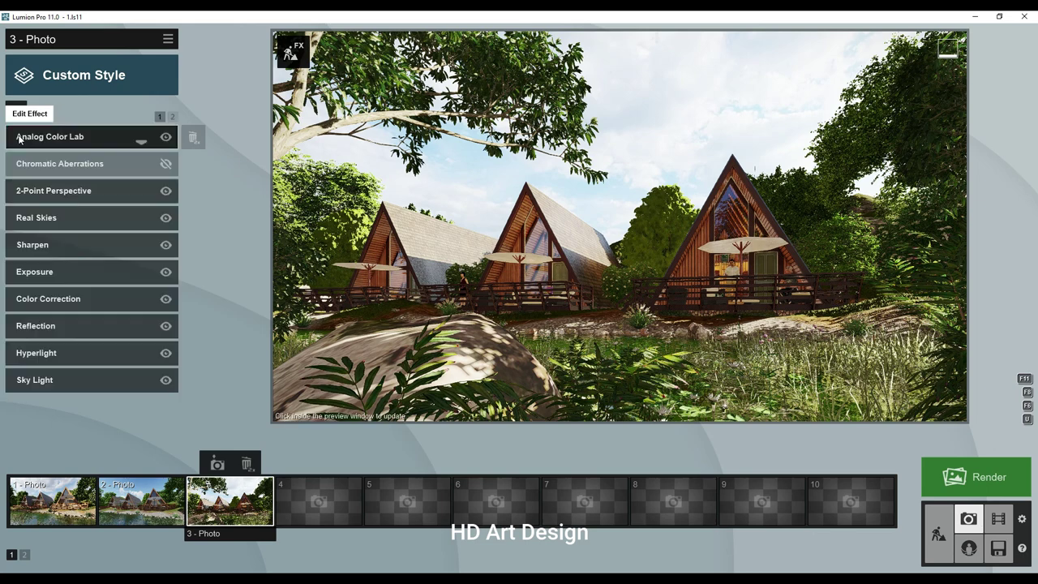
click(60, 219)
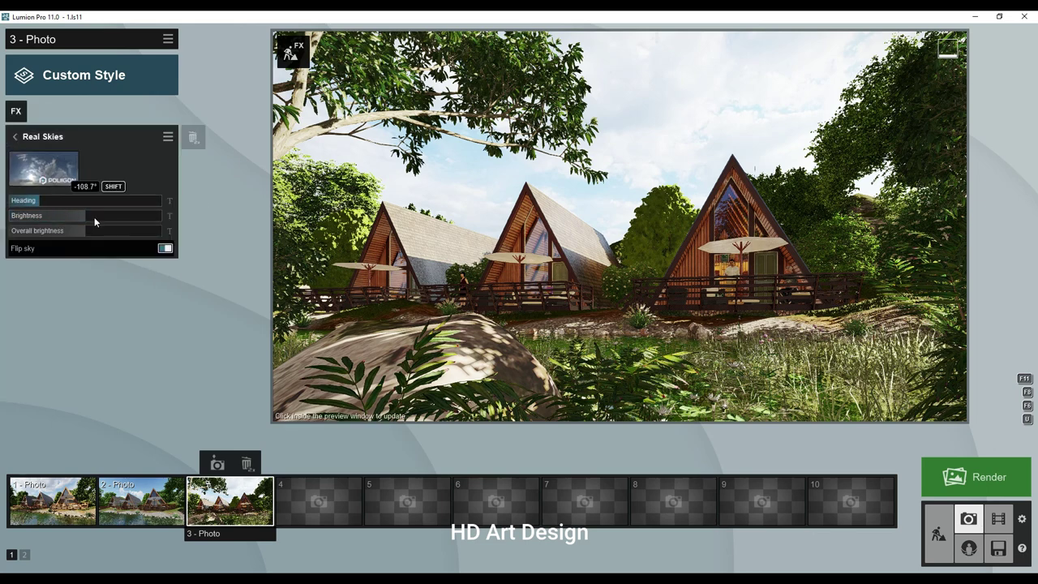
click(17, 138)
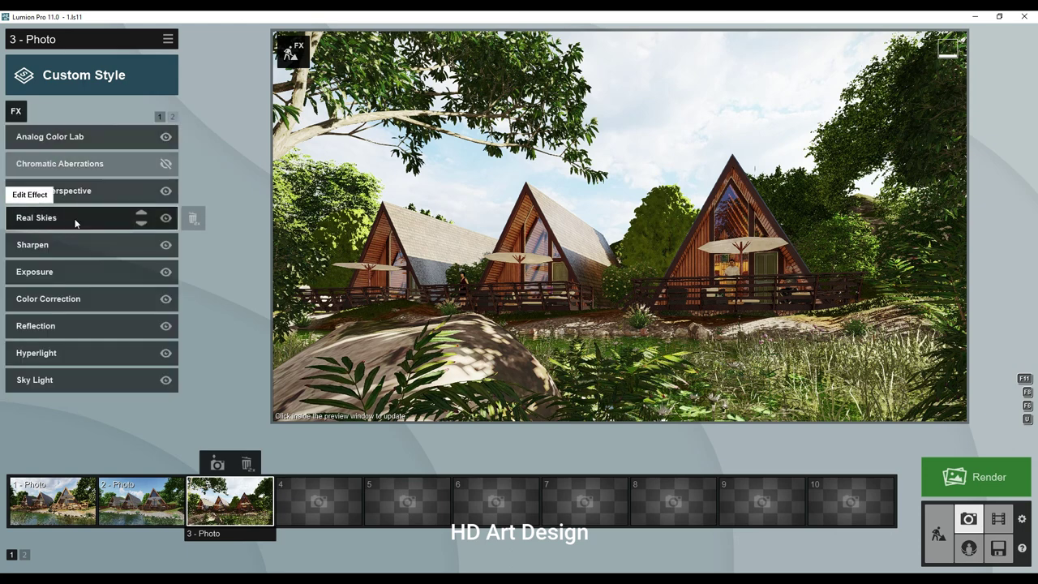
click(76, 244)
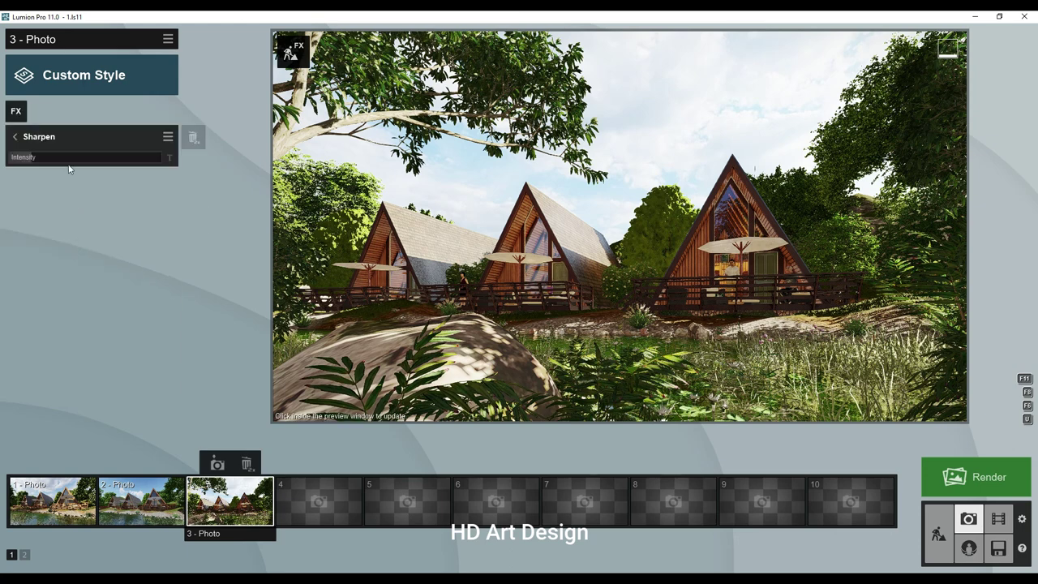
click(17, 137)
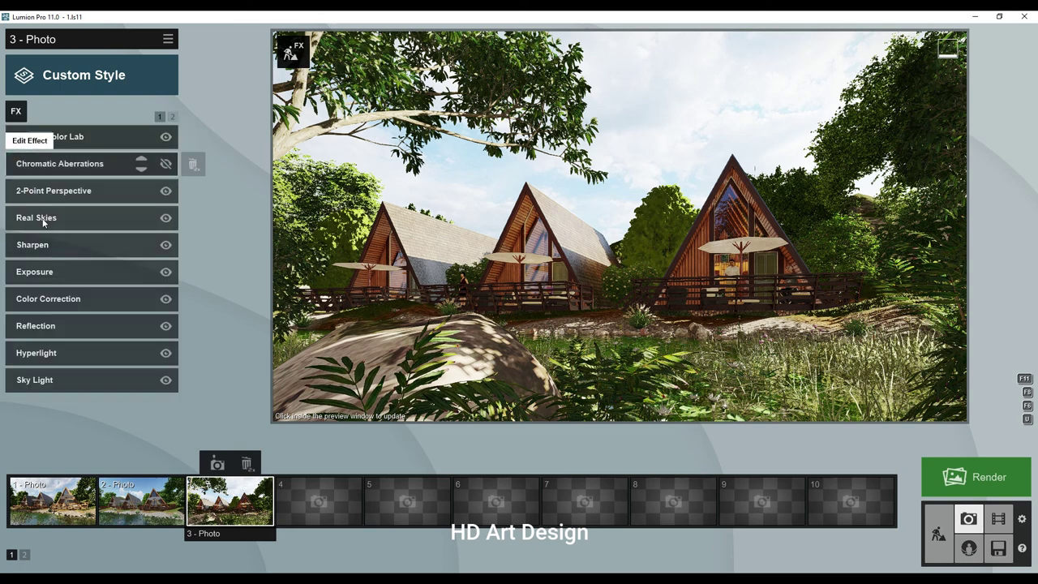
- Check Exposure and Color Correction, and set the Reflection preview quality to Normal
click(73, 271)
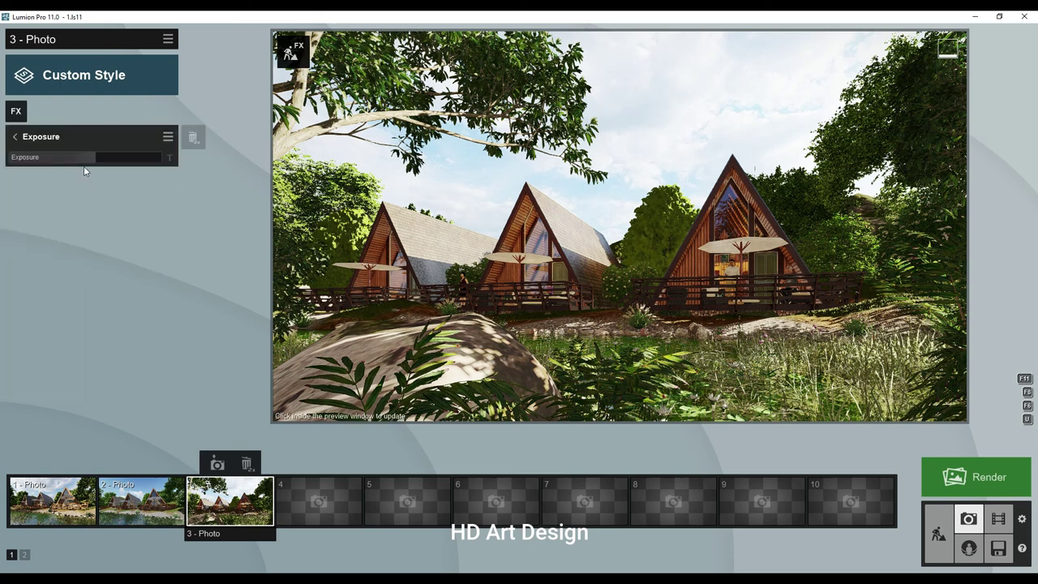
click(14, 137)
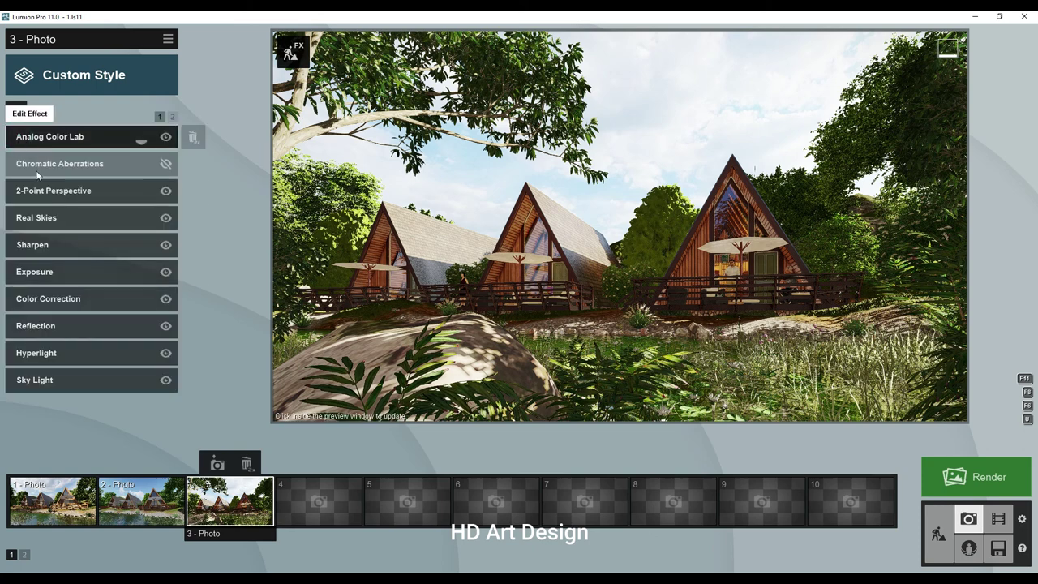
click(84, 299)
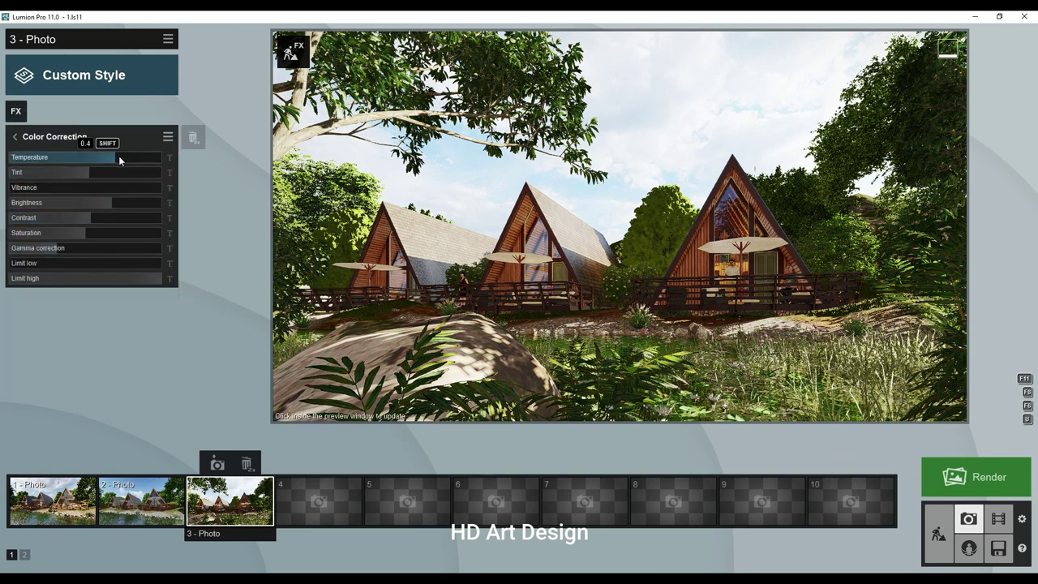
click(14, 137)
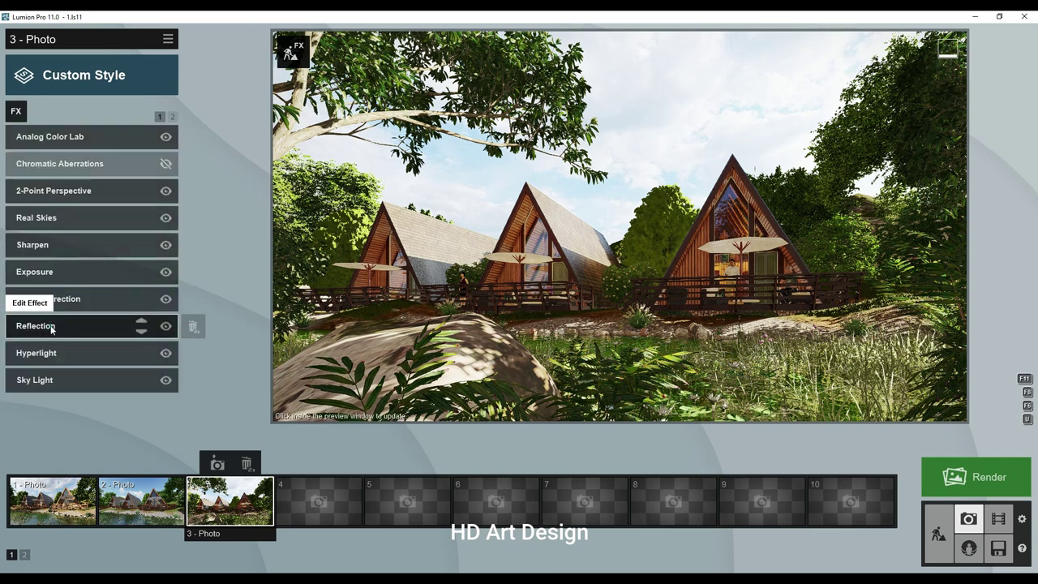
click(51, 327)
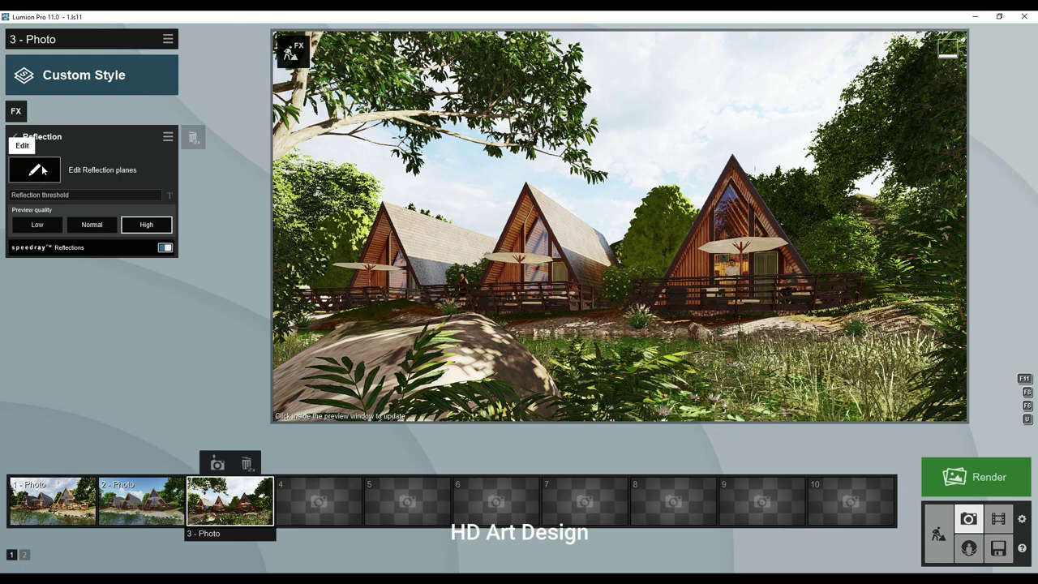
click(88, 226)
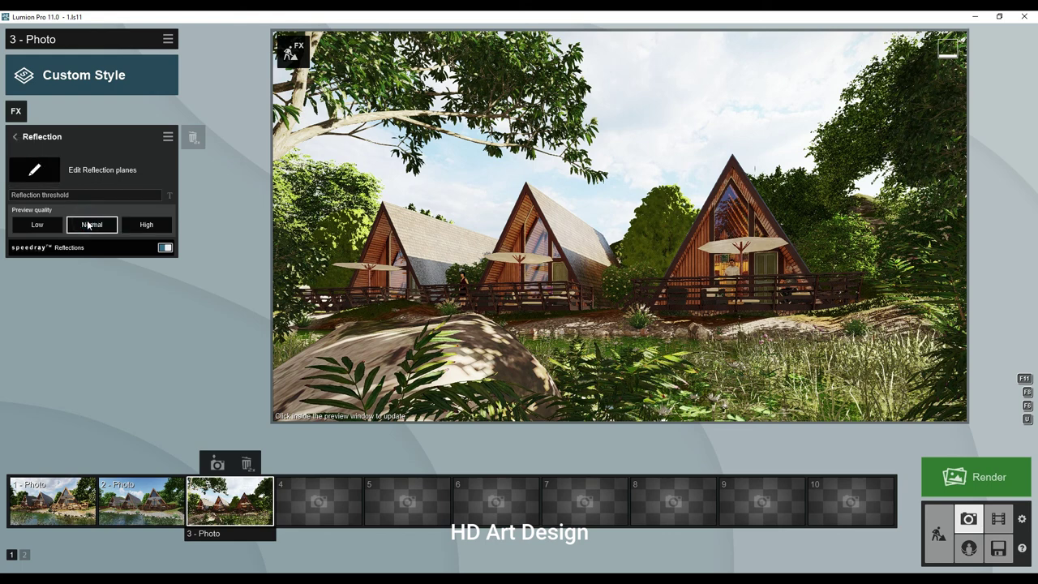
click(16, 138)
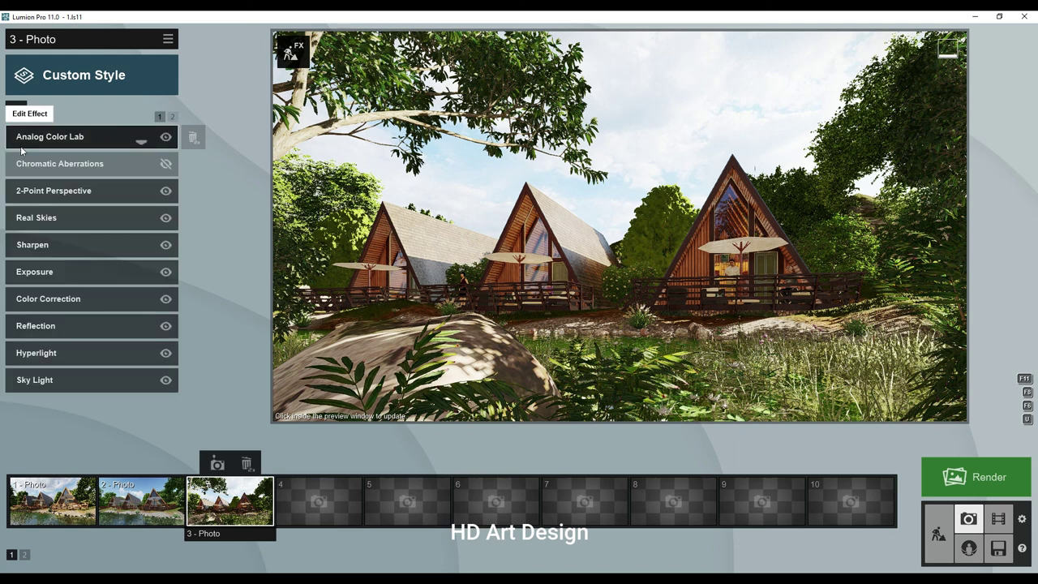
- Set Hyperlight to about 32.9%, check Sky Light, and show the second effects page
click(58, 353)
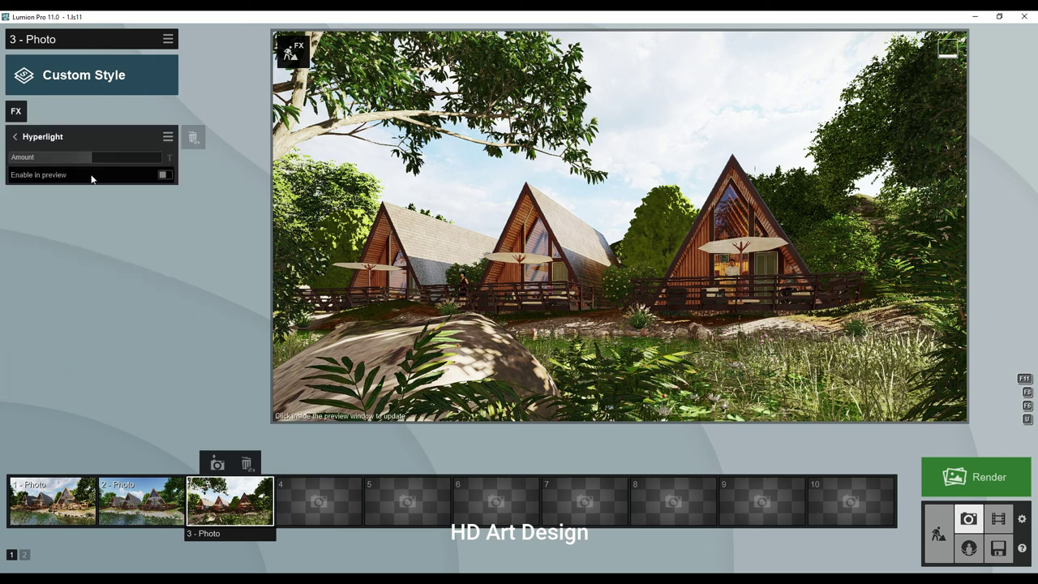
click(97, 159)
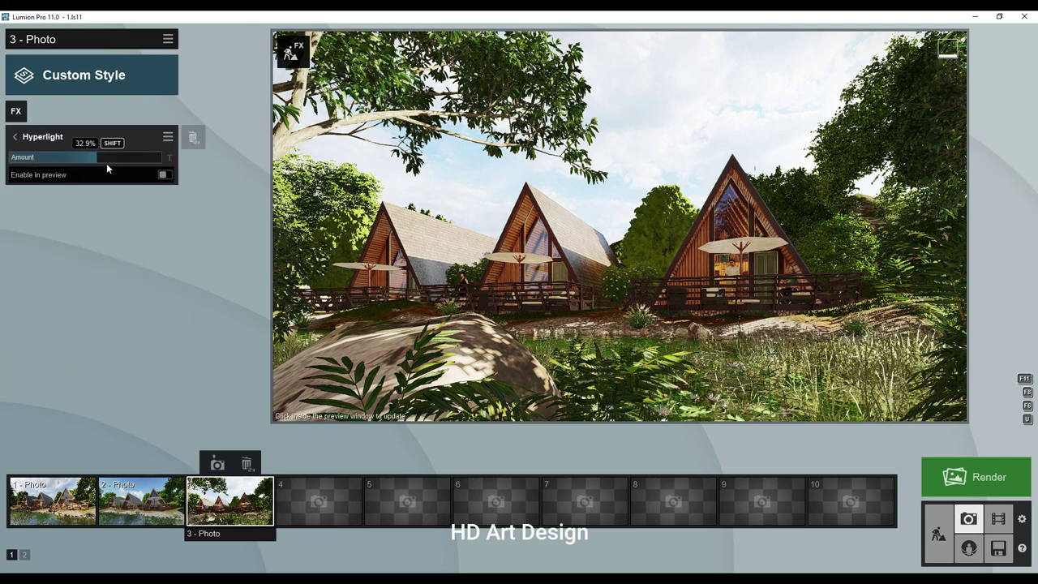
click(17, 136)
click(60, 372)
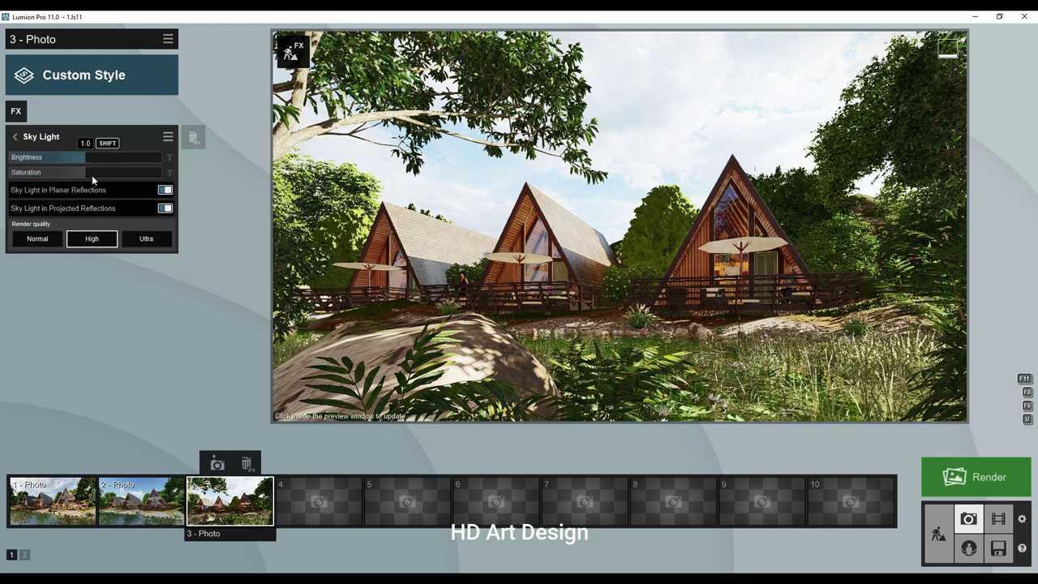
click(15, 136)
click(172, 116)
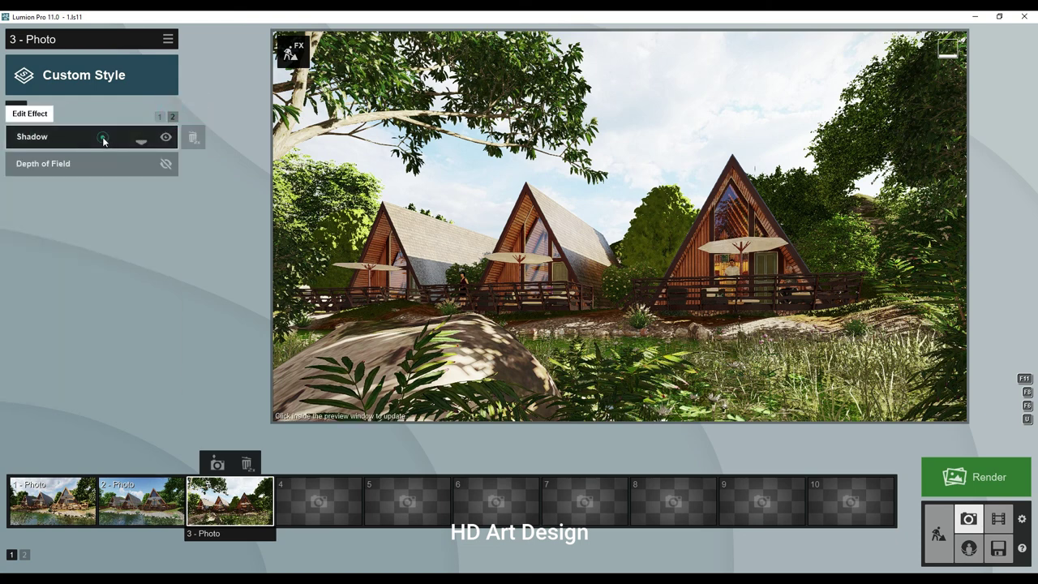
- Try Sharp and Normal shadow types in the Shadow effect, settling on Sharp
click(103, 140)
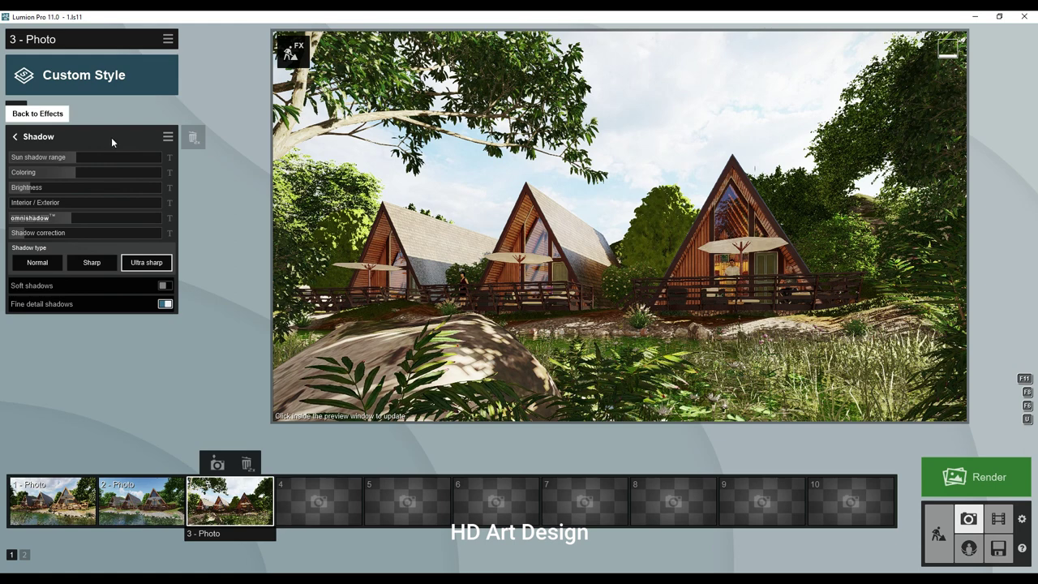
click(94, 264)
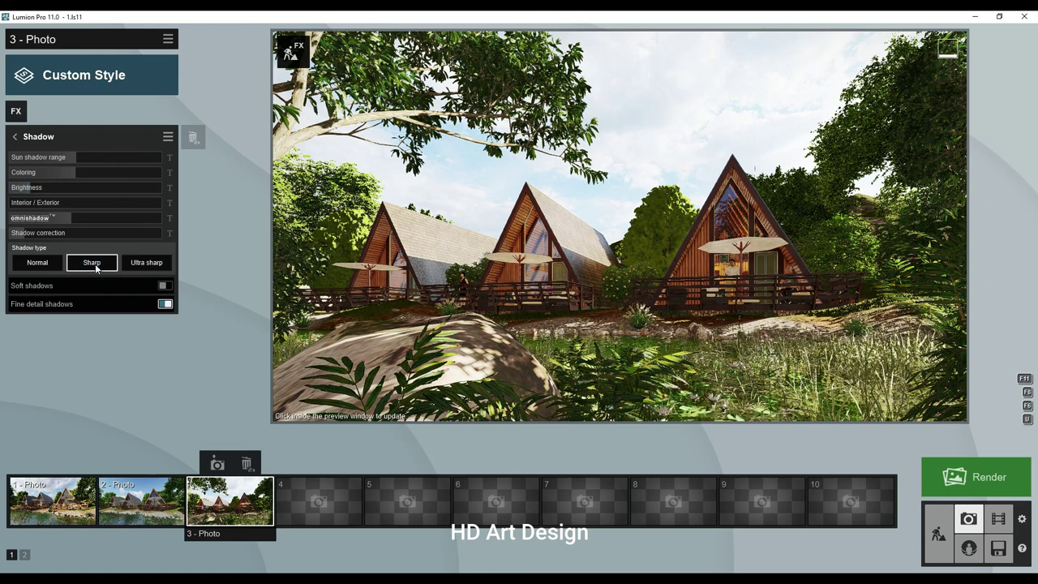
click(31, 267)
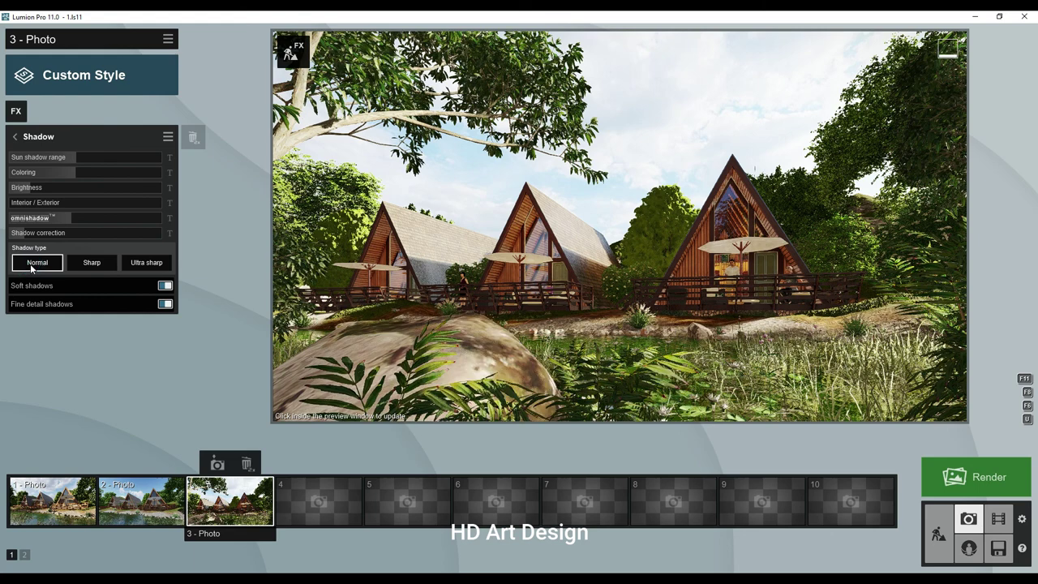
click(84, 261)
click(13, 137)
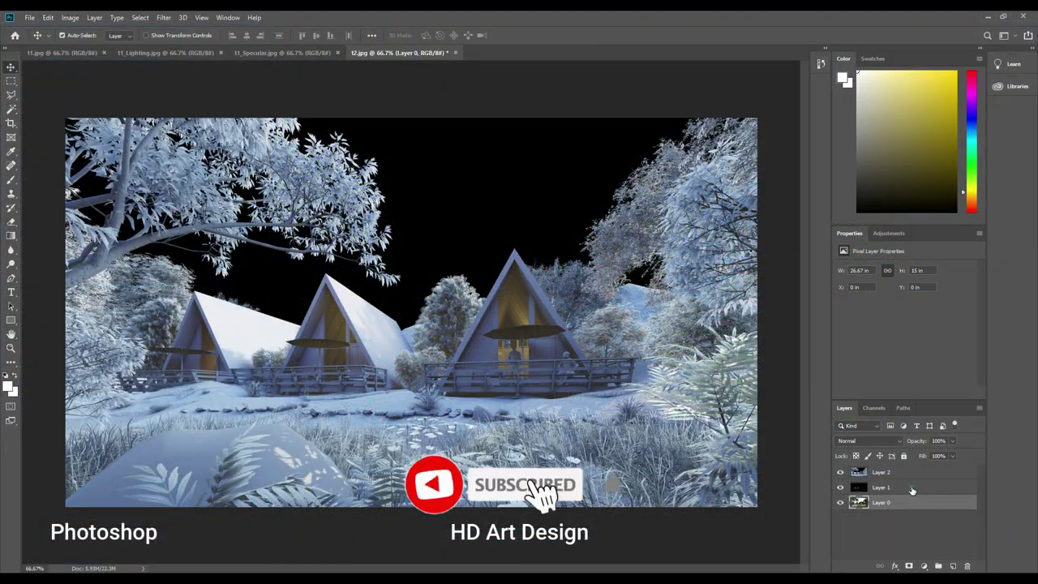
- Toggle visibility of Layers 0, 1 and 2 to compare the render passes
click(880, 487)
click(840, 502)
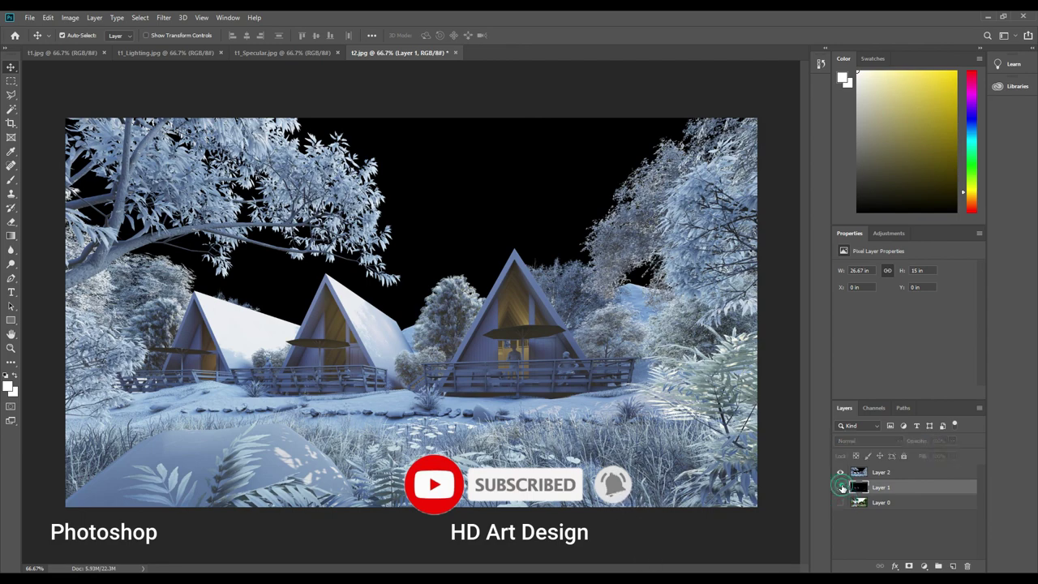
click(840, 486)
click(840, 486)
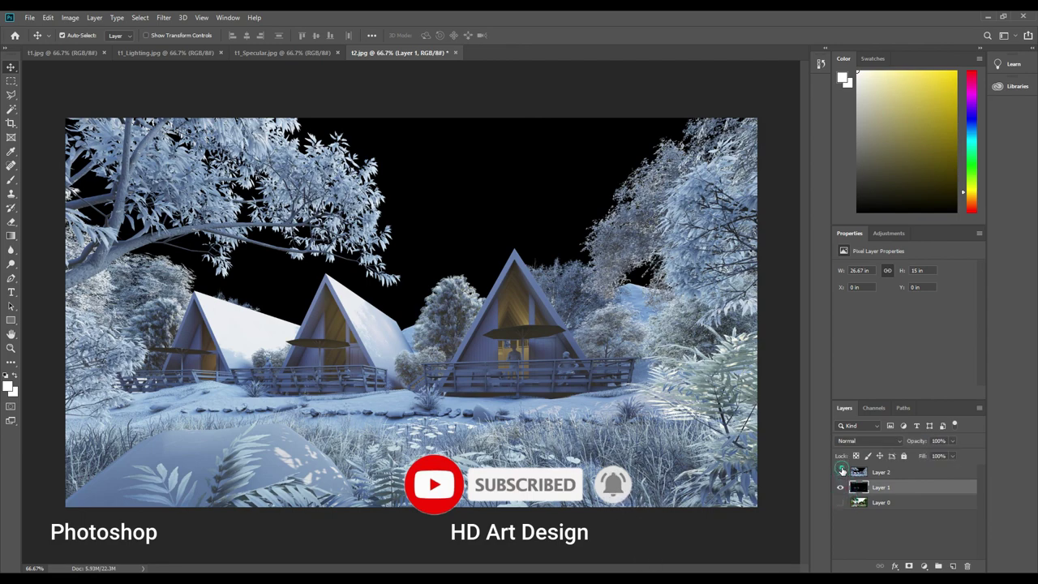
click(840, 472)
click(840, 471)
click(840, 502)
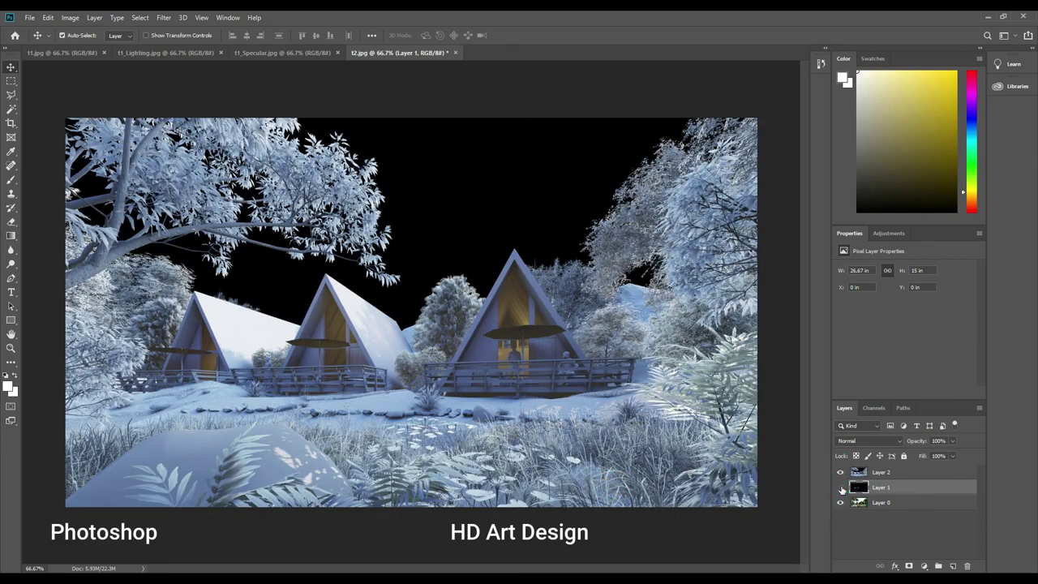
click(841, 487)
click(841, 471)
click(840, 471)
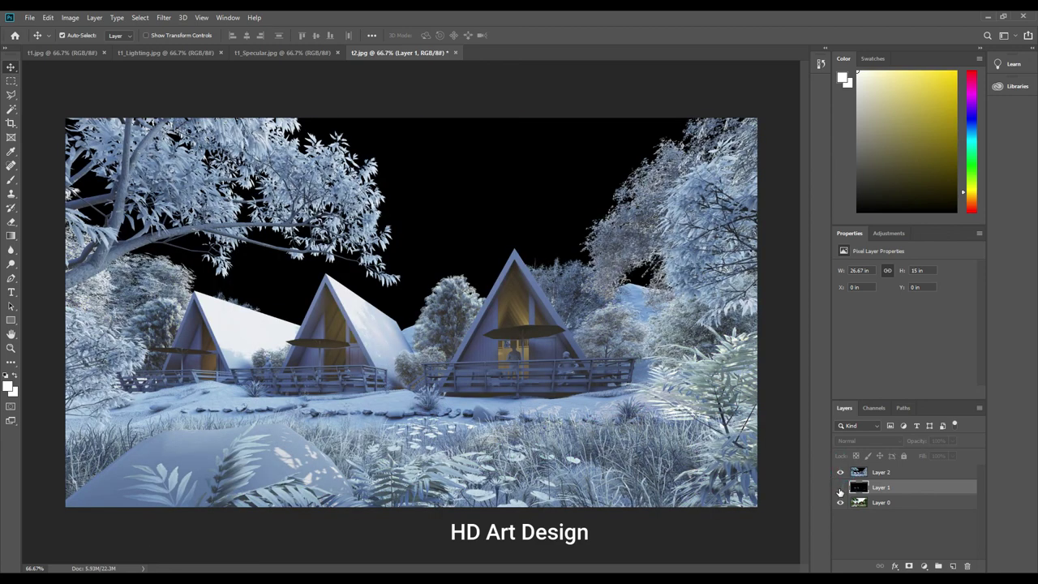
click(840, 487)
- Set Layer 1 to Screen blend mode at about 80% opacity
click(892, 440)
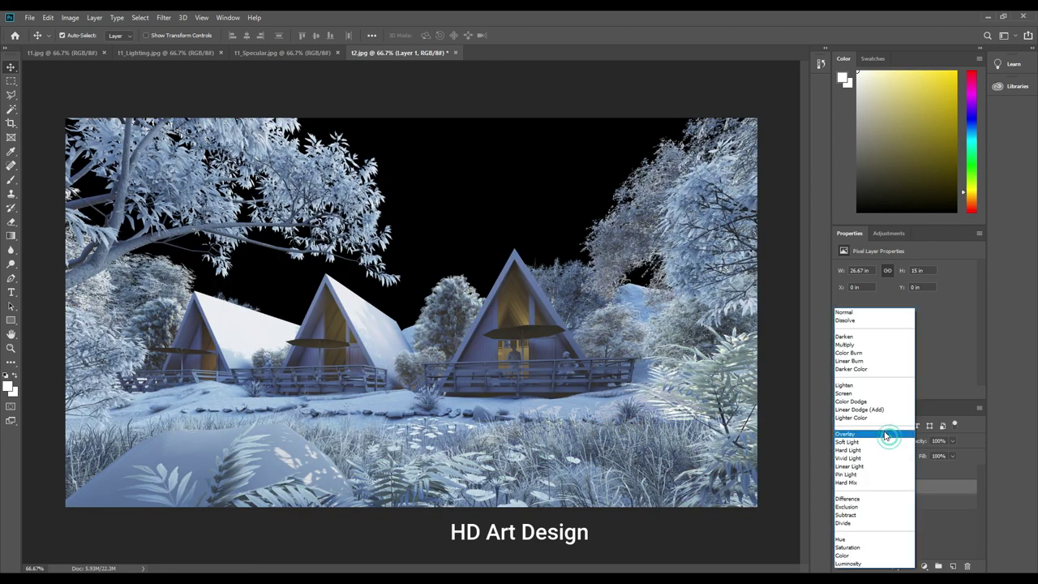
click(872, 395)
click(953, 441)
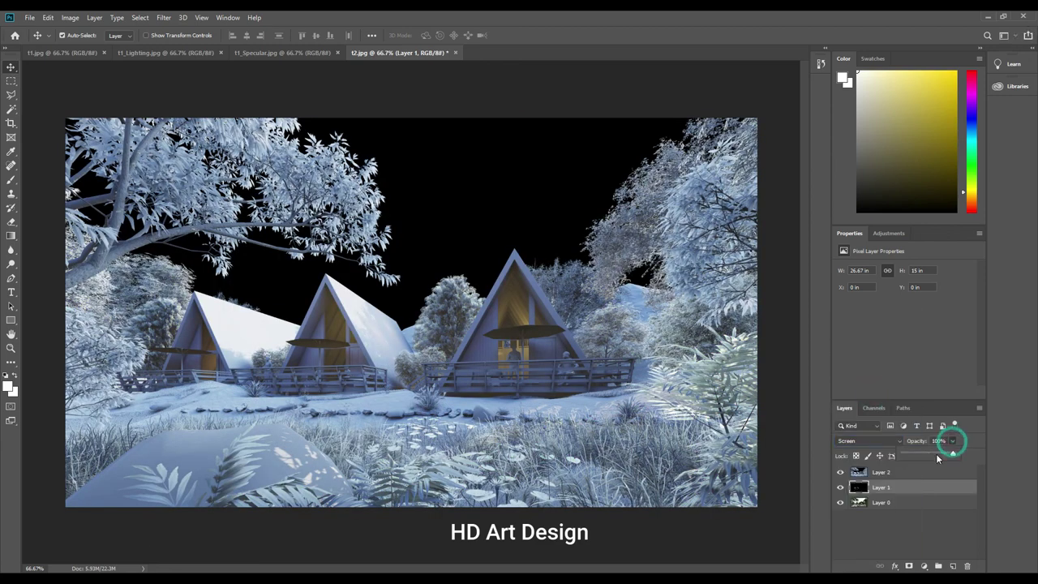
drag(953, 453, 944, 456)
- Set Layer 2 to Soft Light blend mode at 34% opacity
click(881, 472)
click(876, 440)
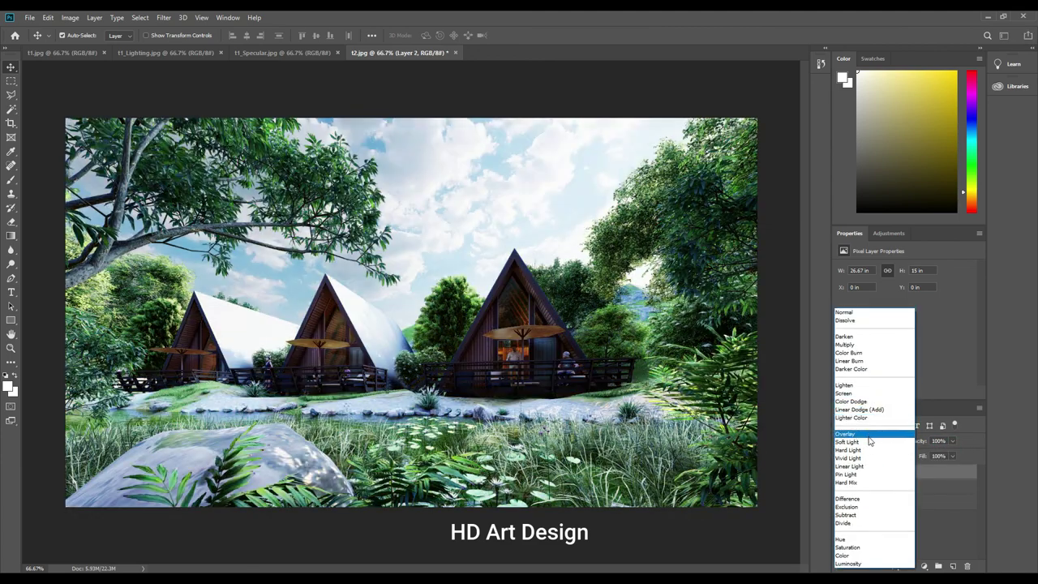
click(850, 442)
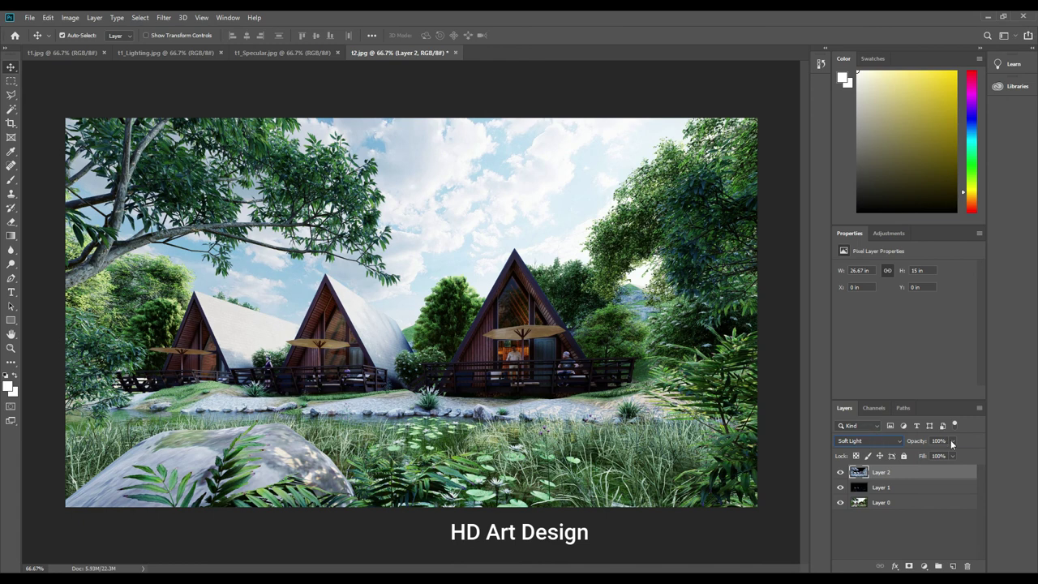
click(943, 452)
drag(921, 455, 921, 456)
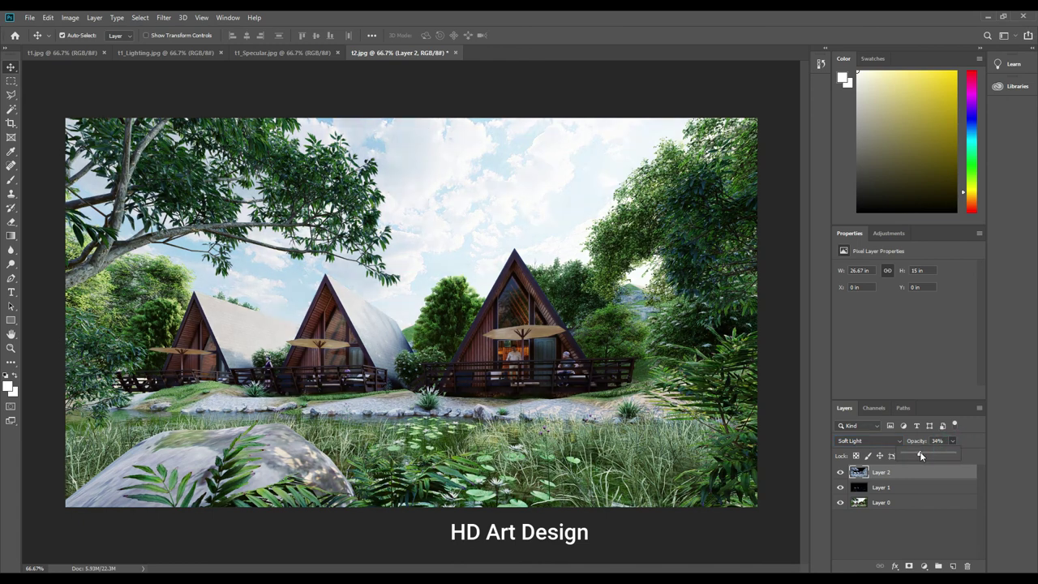
- Fine-tune Layer 1 opacity to about 79% and select all three layers
click(883, 487)
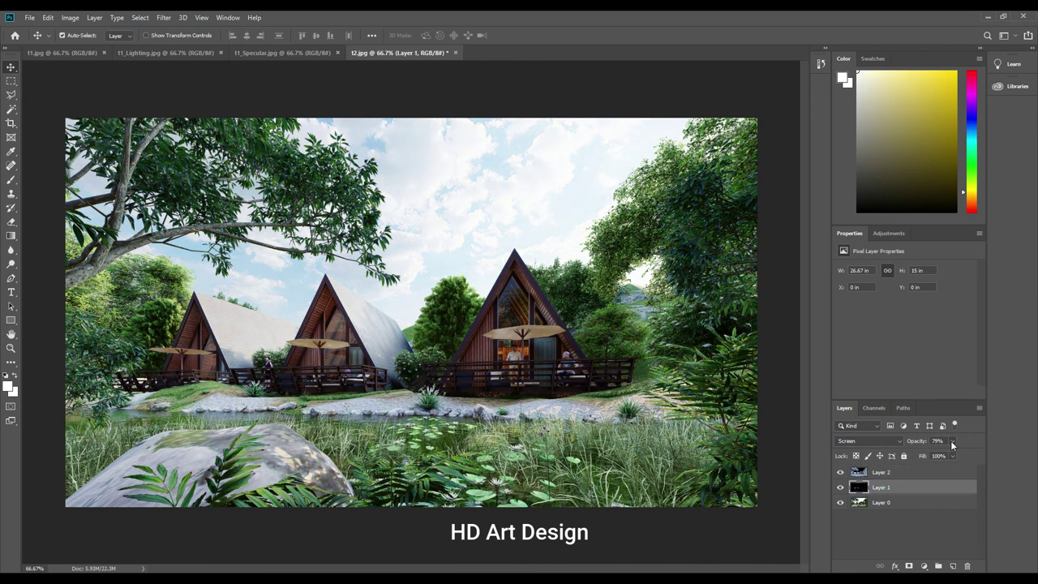
click(954, 455)
click(881, 472)
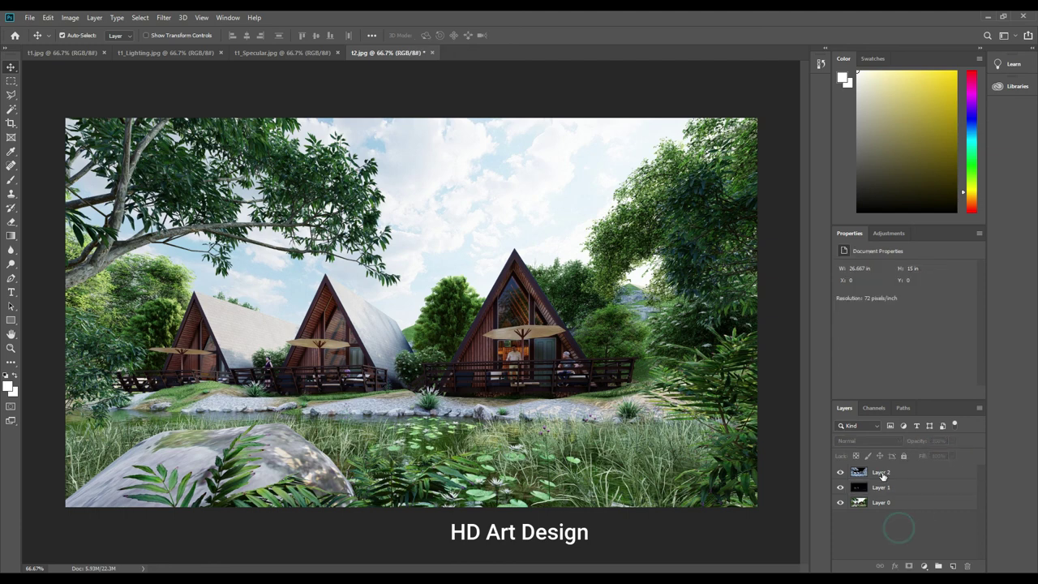
shift+click(882, 485)
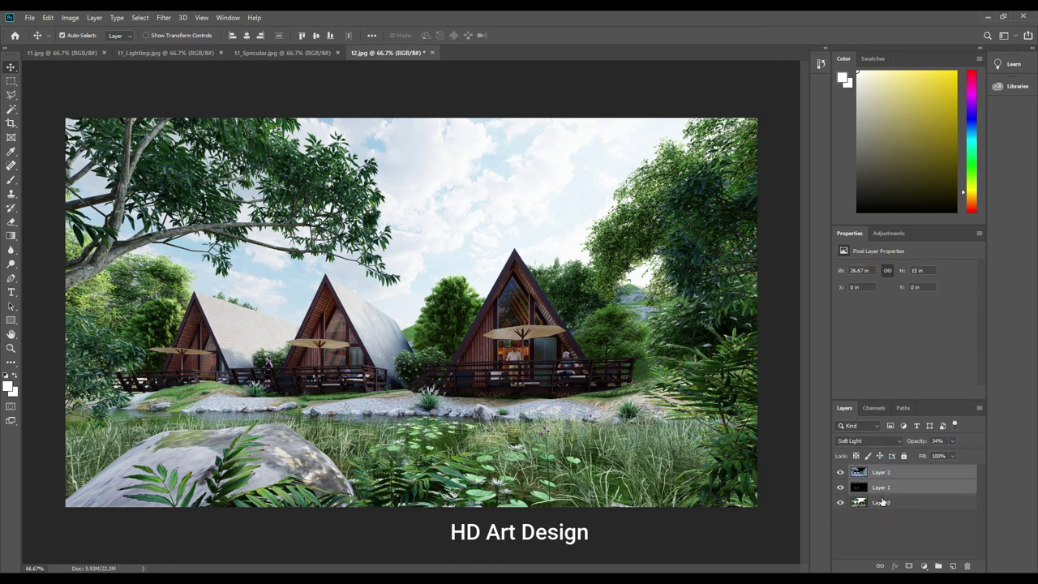
shift+click(883, 503)
- Merge the layers and apply Camera Raw: exposure +0.25, clarity +37, contrast −26, brighter shadows
right_click(886, 486)
click(920, 344)
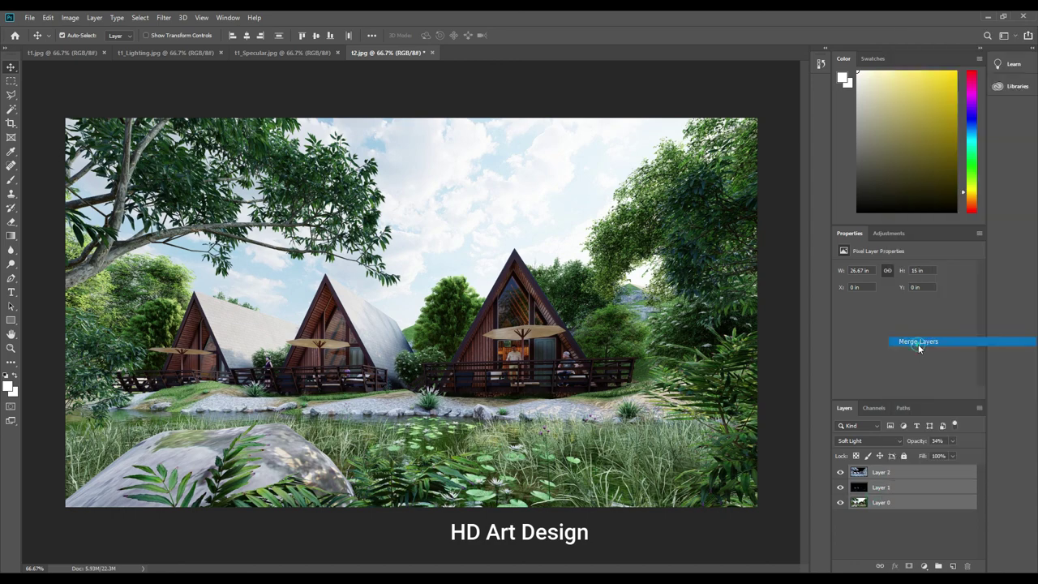
click(164, 17)
click(205, 78)
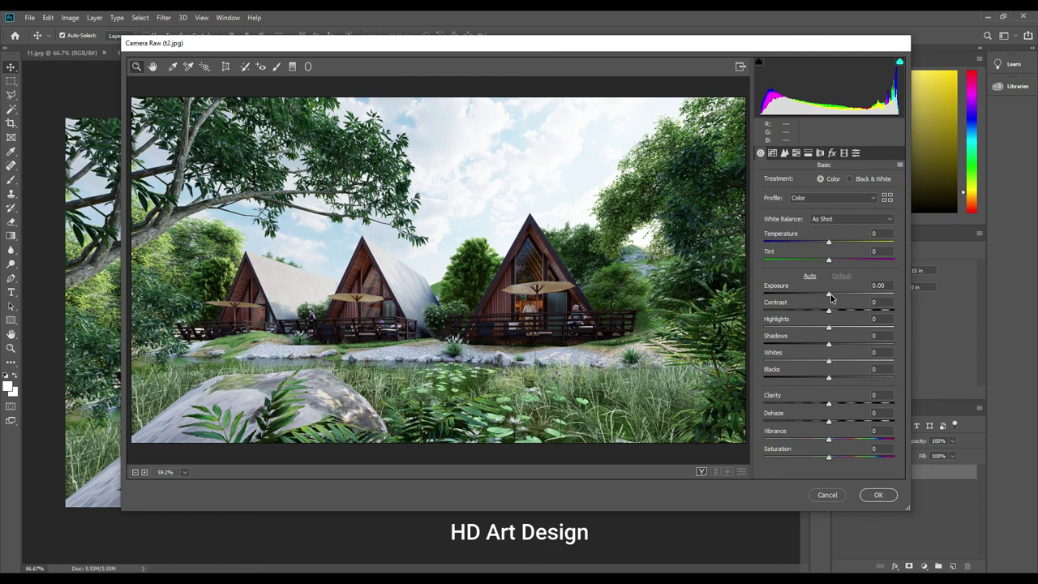
click(832, 296)
drag(833, 297, 835, 297)
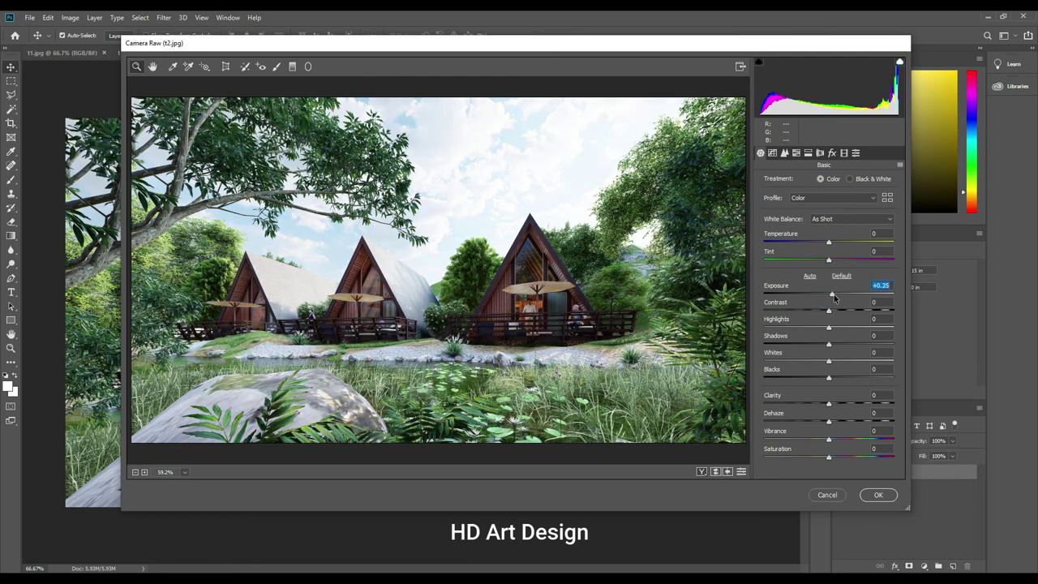
mouse_move(830, 404)
mouse_down()
mouse_move(852, 403)
mouse_move(812, 422)
mouse_move(841, 422)
mouse_up()
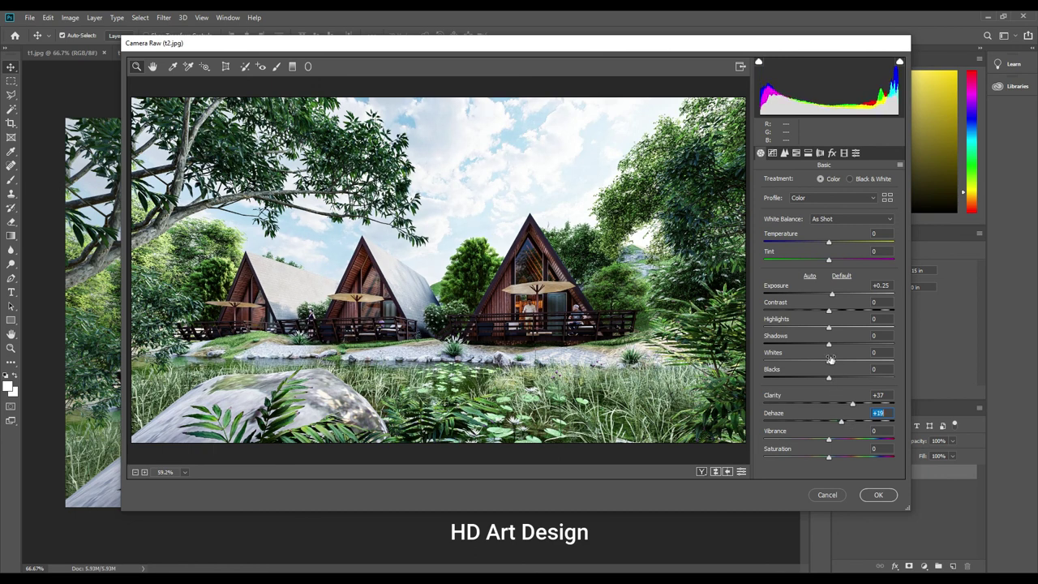
mouse_move(829, 315)
mouse_down()
mouse_move(853, 313)
mouse_move(805, 315)
mouse_move(839, 328)
mouse_up()
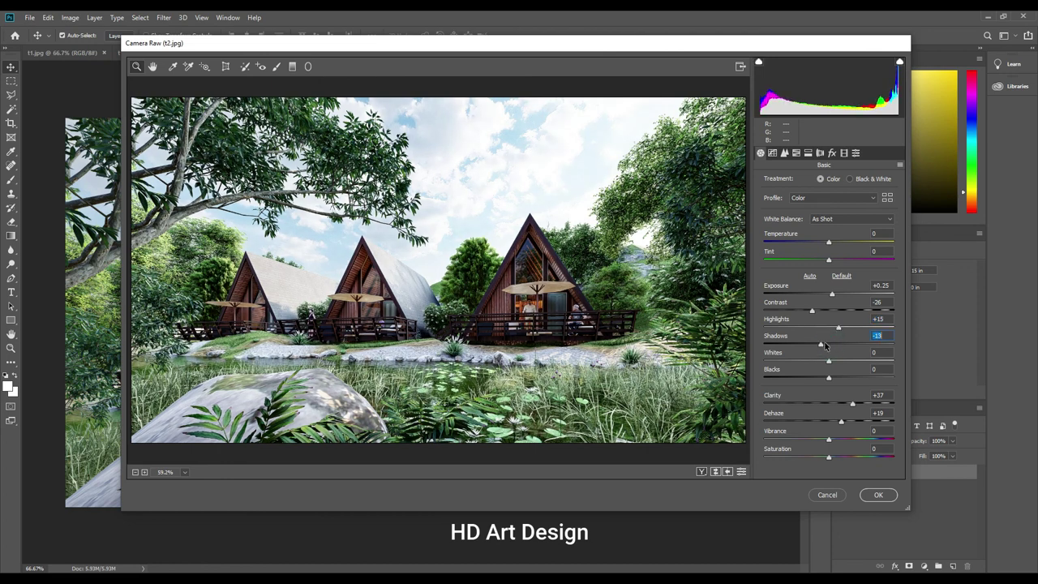
mouse_move(828, 344)
mouse_down()
mouse_move(838, 344)
mouse_move(833, 379)
mouse_up()
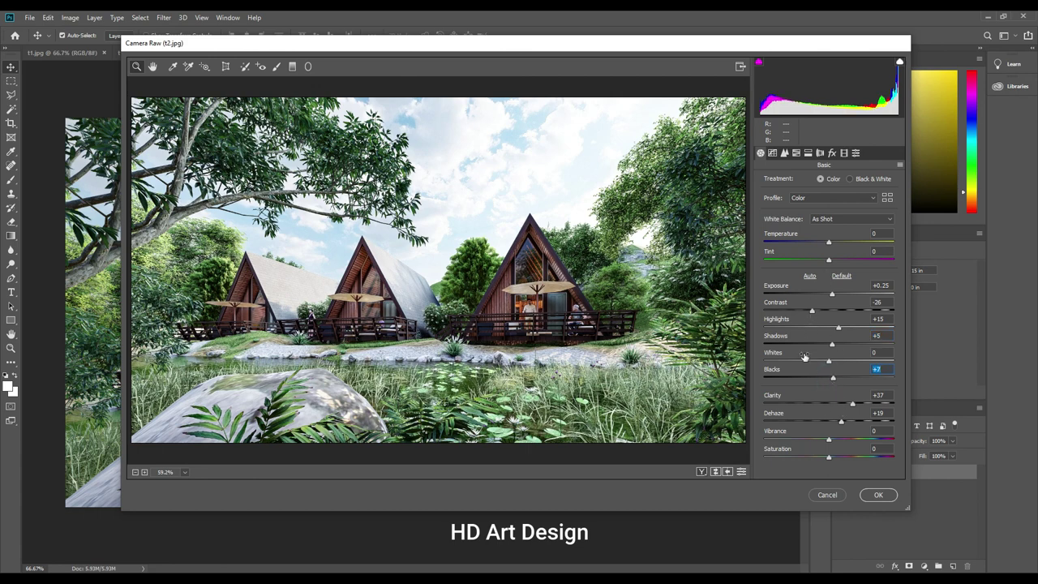
click(892, 499)
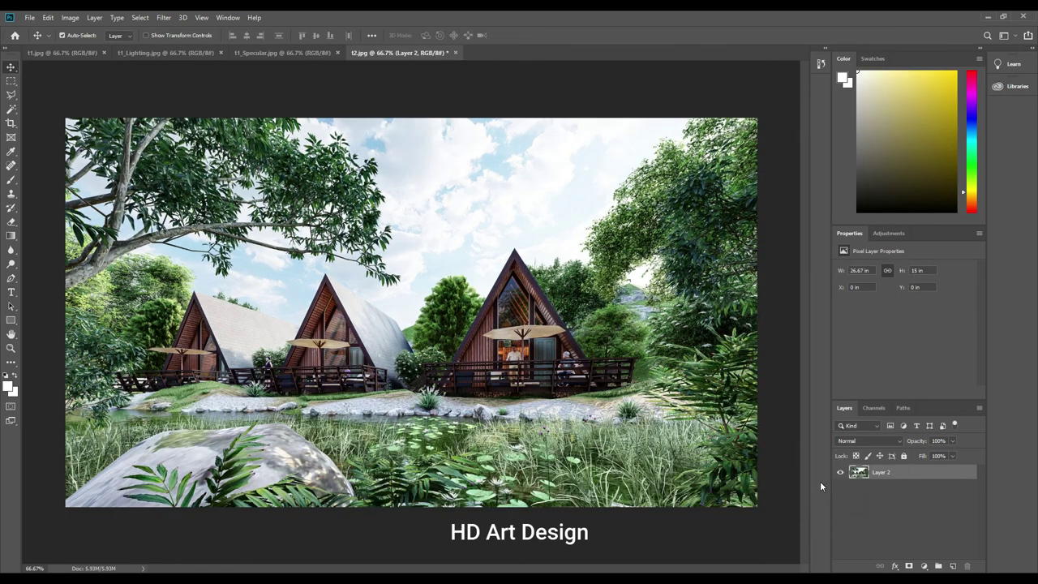